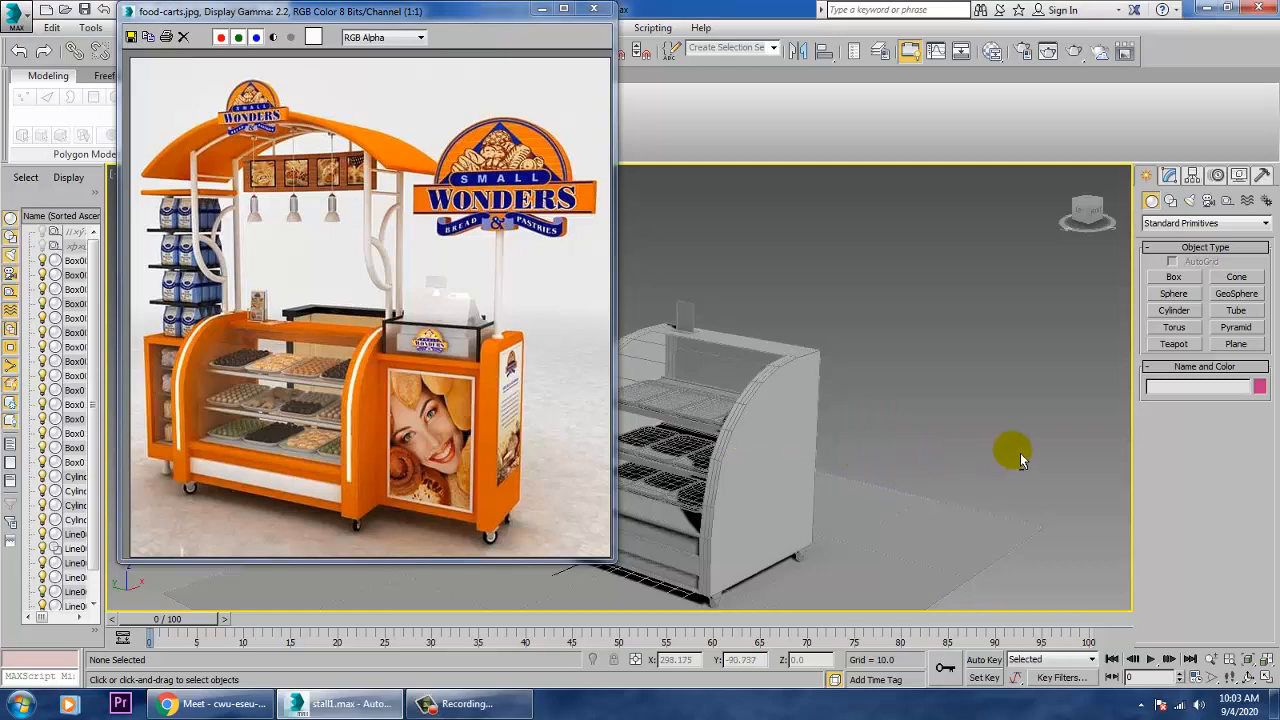
- Select all the display case objects and move them together about 62 units along the Y axis, then deselect them
{"action": "middle_click_drag", "start_coordinate": [987, 453], "coordinate": [930, 441], "text": "alt"}
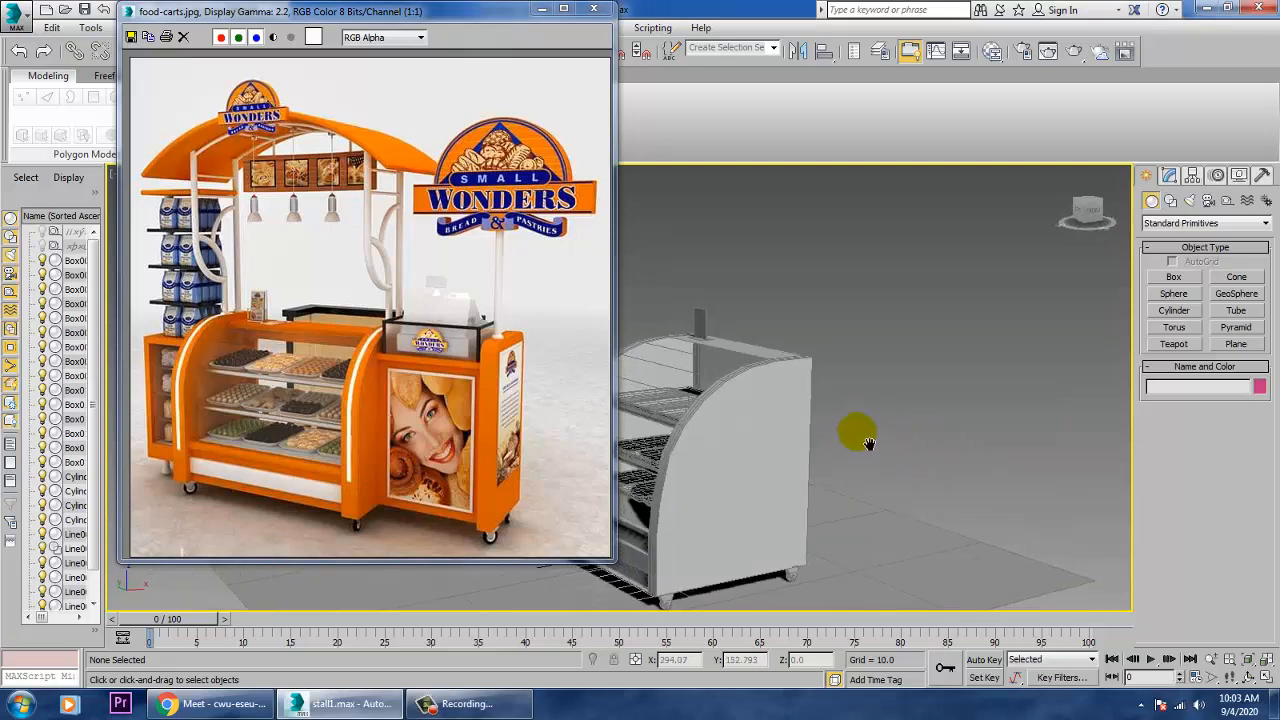
{"action": "middle_click_drag", "start_coordinate": [851, 429], "coordinate": [1080, 428]}
{"action": "left_click", "coordinate": [854, 428]}
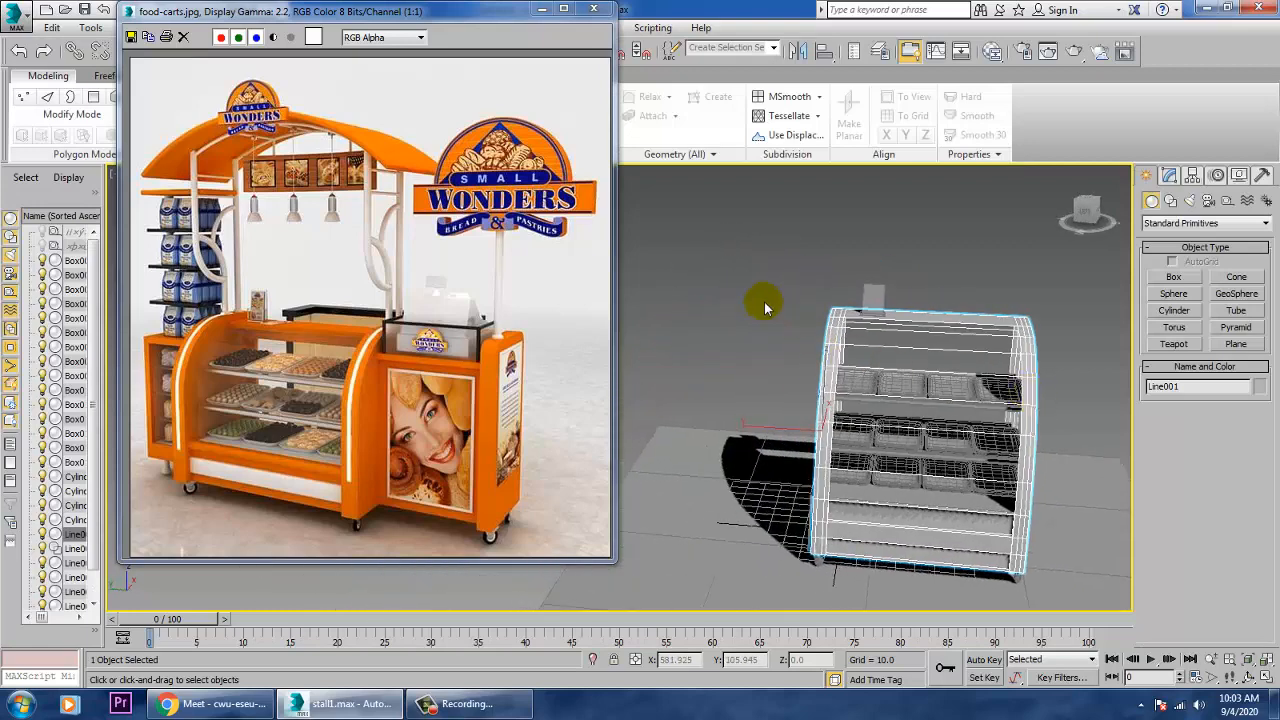
{"action": "double_click", "coordinate": [816, 430]}
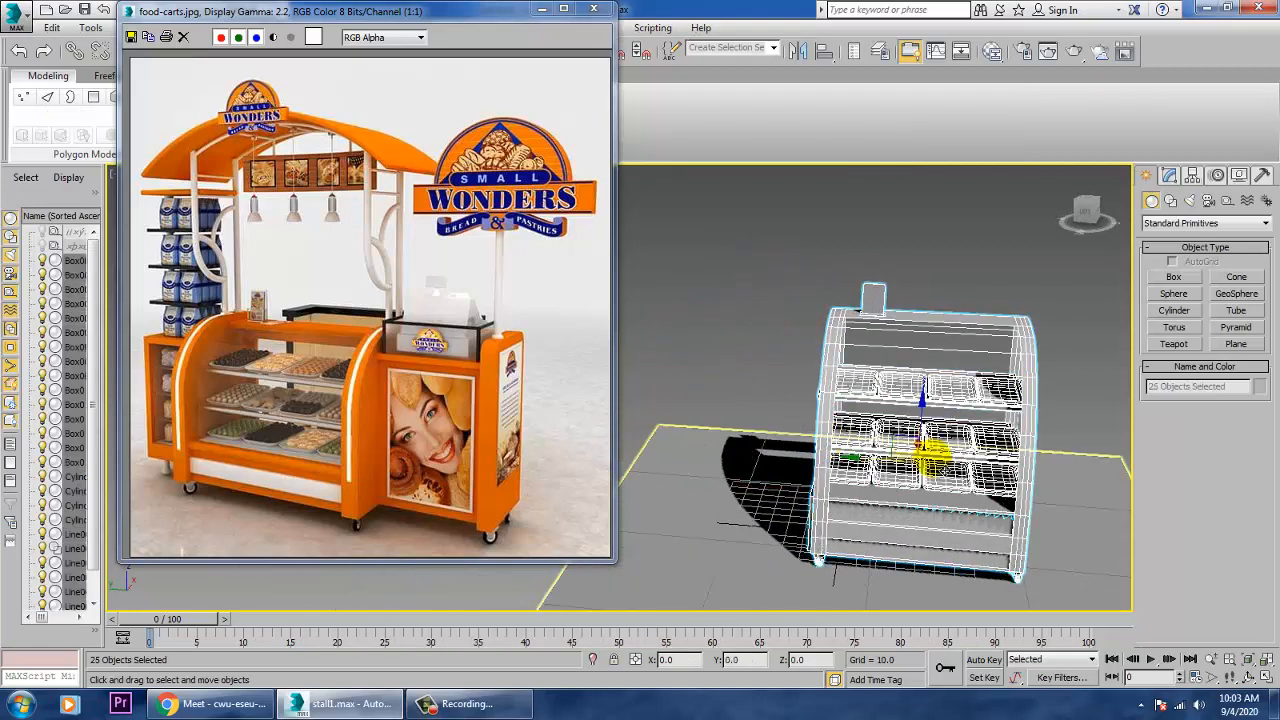
{"action": "left_click_drag", "start_coordinate": [862, 458], "coordinate": [577, 451]}
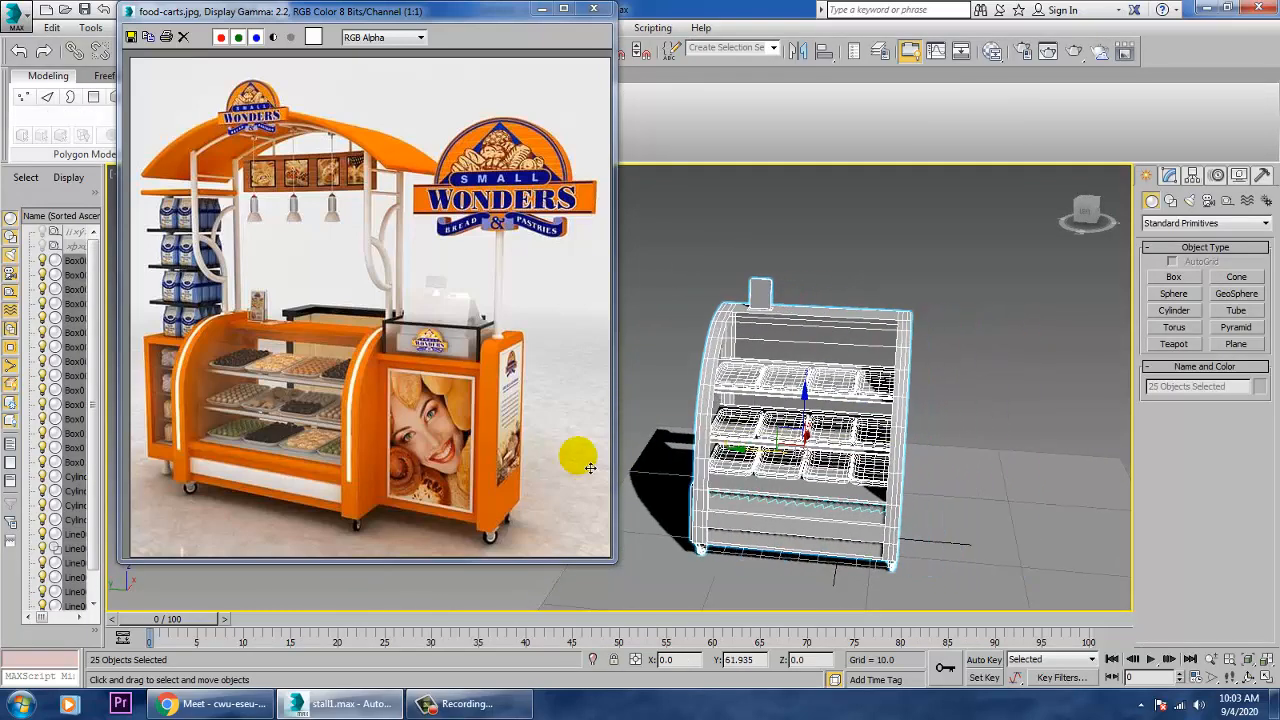
{"action": "left_click", "coordinate": [869, 279]}
- In the Front view, draw a box over the display case's side panel, about 86 long and 62 wide, flush with its straight back edge
{"action": "key", "text": "alt+w"}
{"action": "left_click", "coordinate": [990, 307]}
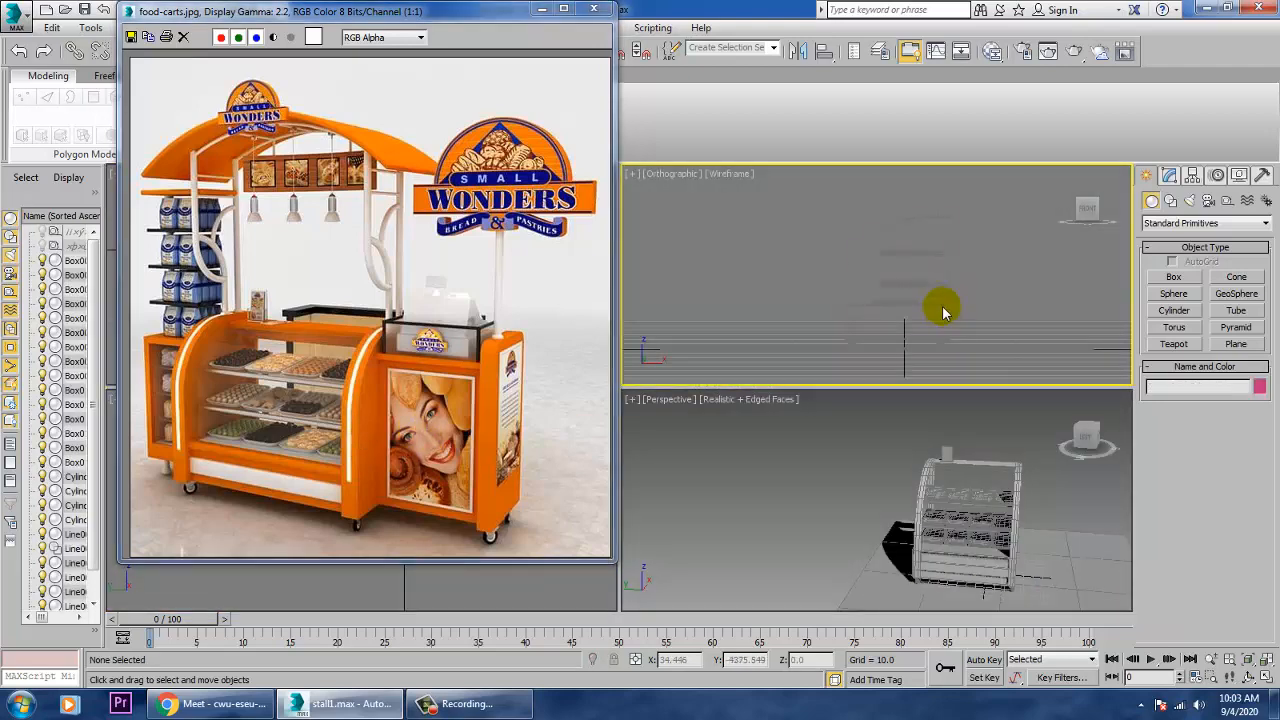
{"action": "key", "text": "alt+w"}
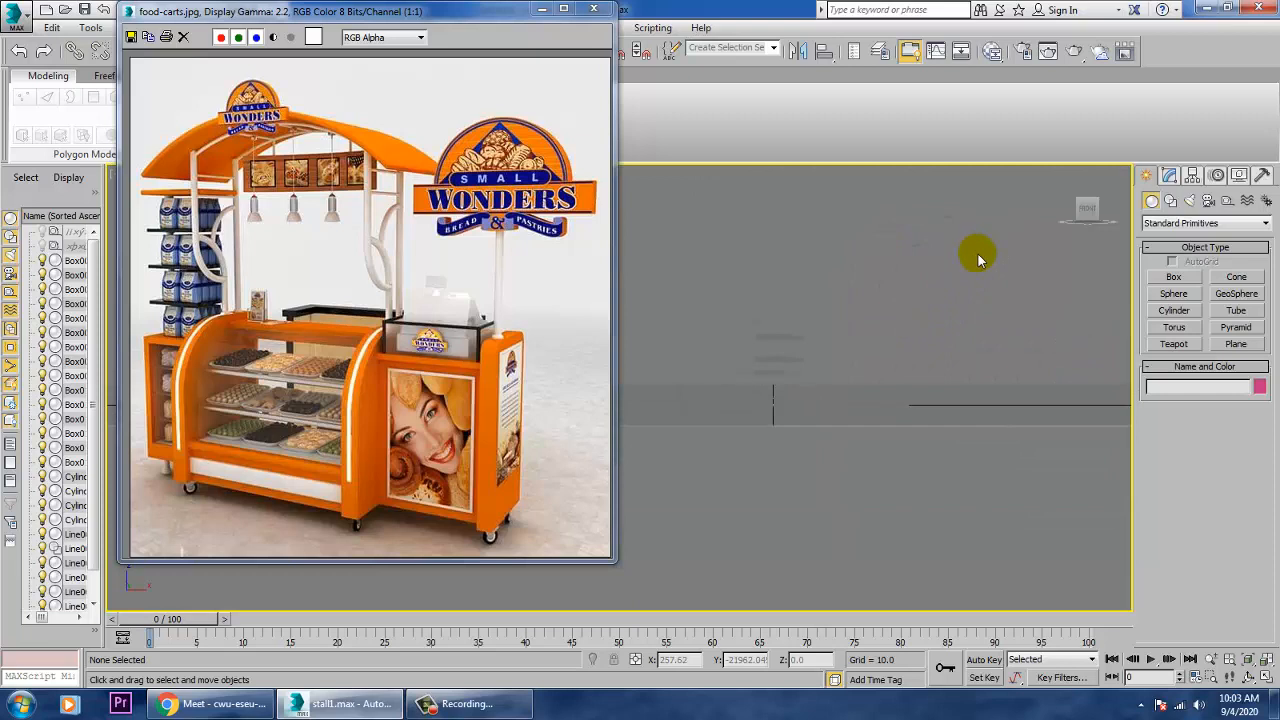
{"action": "scroll", "coordinate": [942, 298], "scroll_direction": "up", "scroll_amount": 5}
{"action": "middle_click_drag", "start_coordinate": [937, 302], "coordinate": [826, 514]}
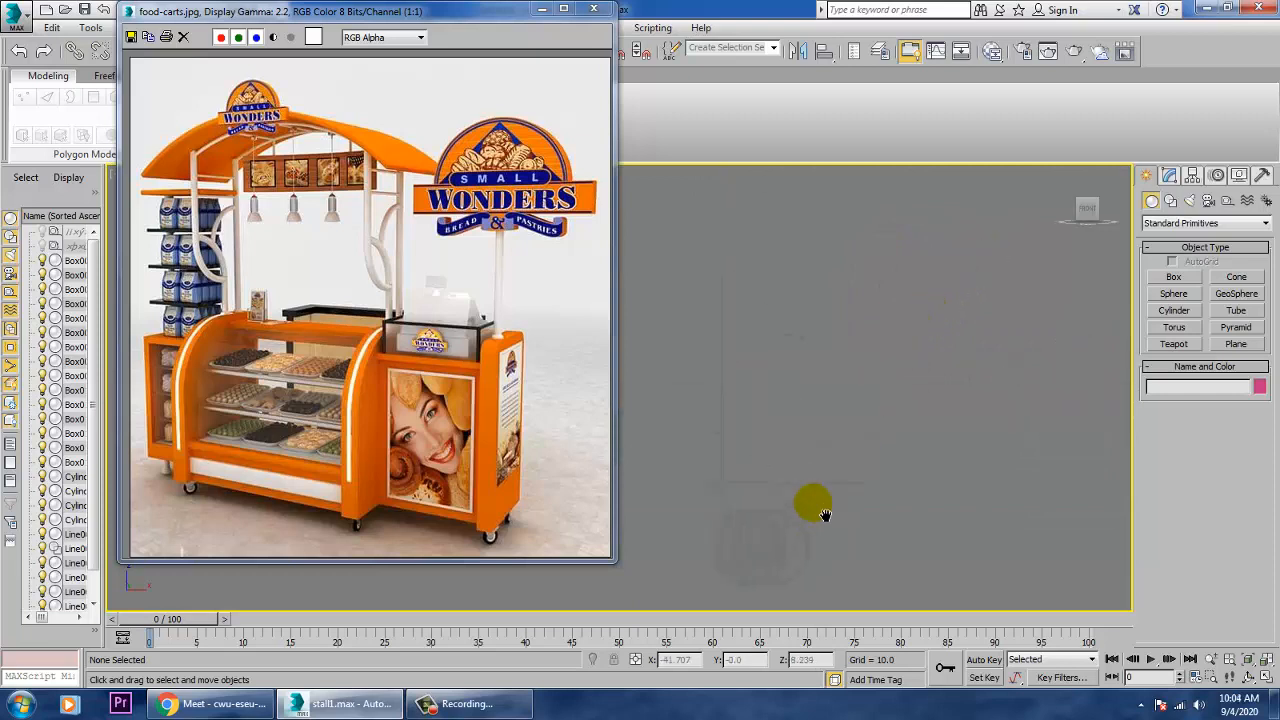
{"action": "scroll", "coordinate": [834, 455], "scroll_direction": "down", "scroll_amount": 4}
{"action": "middle_click_drag", "start_coordinate": [918, 412], "coordinate": [873, 410]}
{"action": "scroll", "coordinate": [874, 407], "scroll_direction": "up", "scroll_amount": 2}
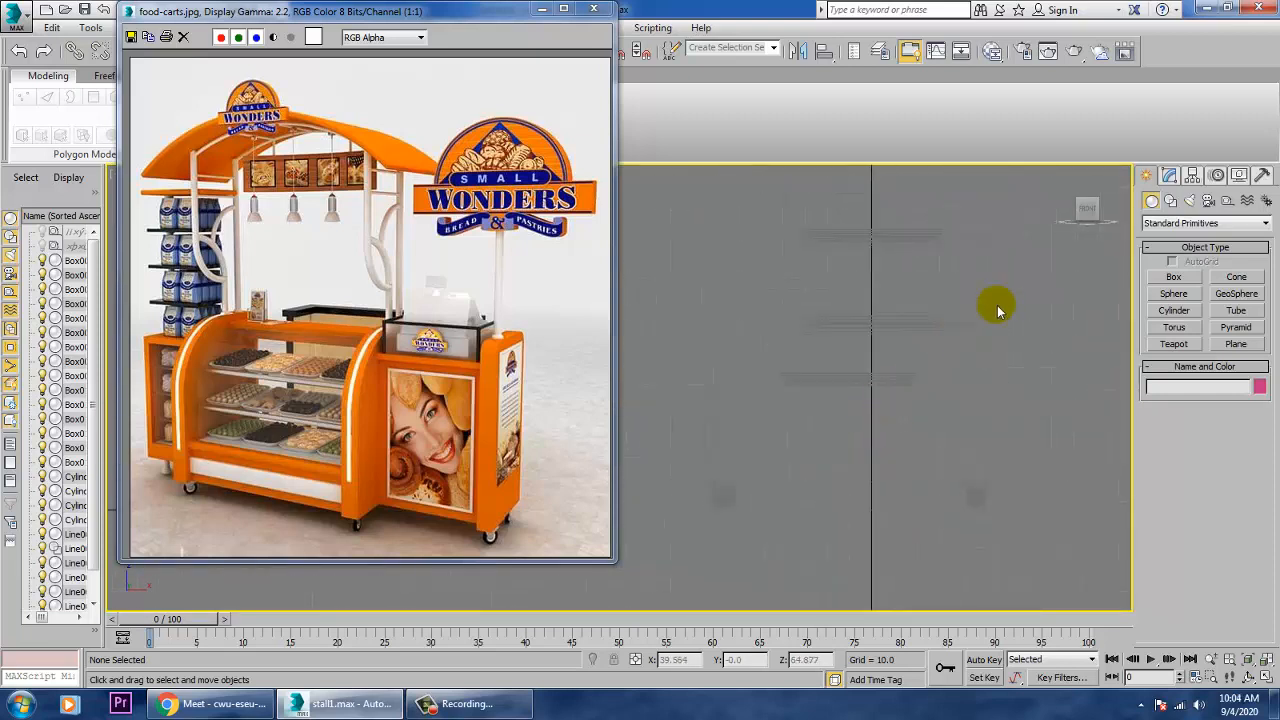
{"action": "left_click", "coordinate": [1187, 281]}
{"action": "middle_click_drag", "start_coordinate": [986, 342], "coordinate": [948, 396]}
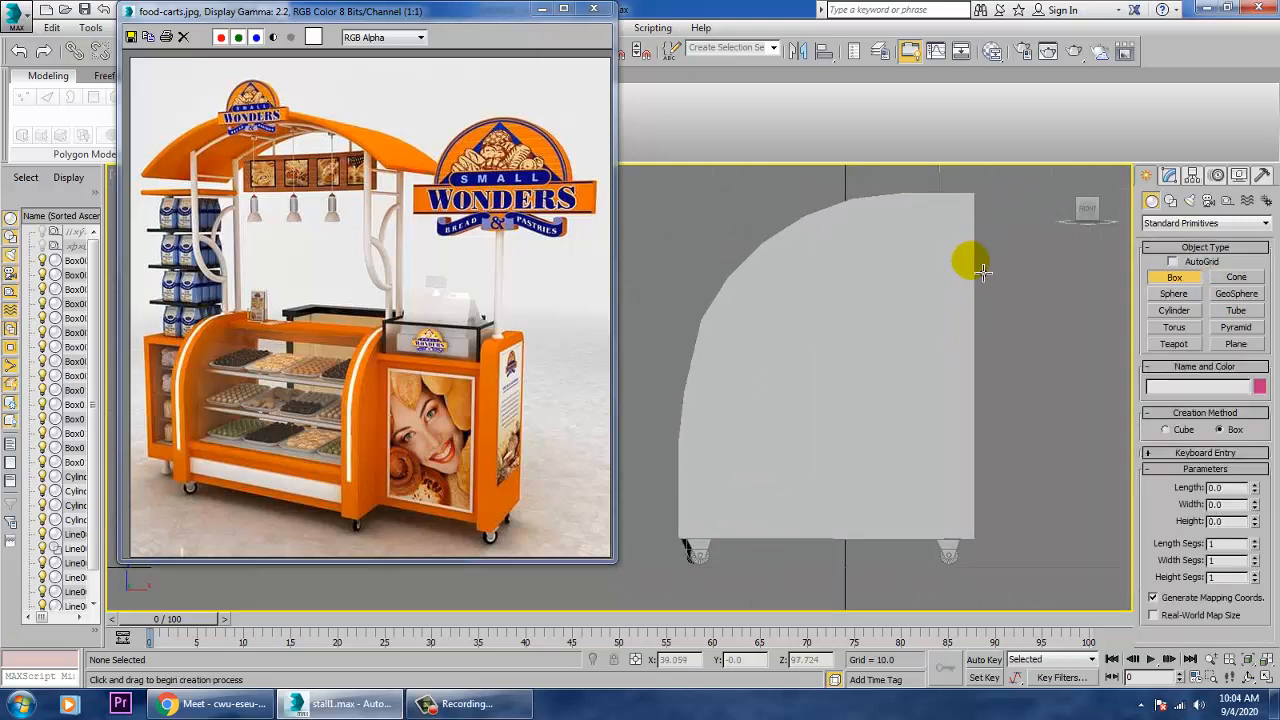
{"action": "left_click_drag", "start_coordinate": [983, 277], "coordinate": [786, 548]}
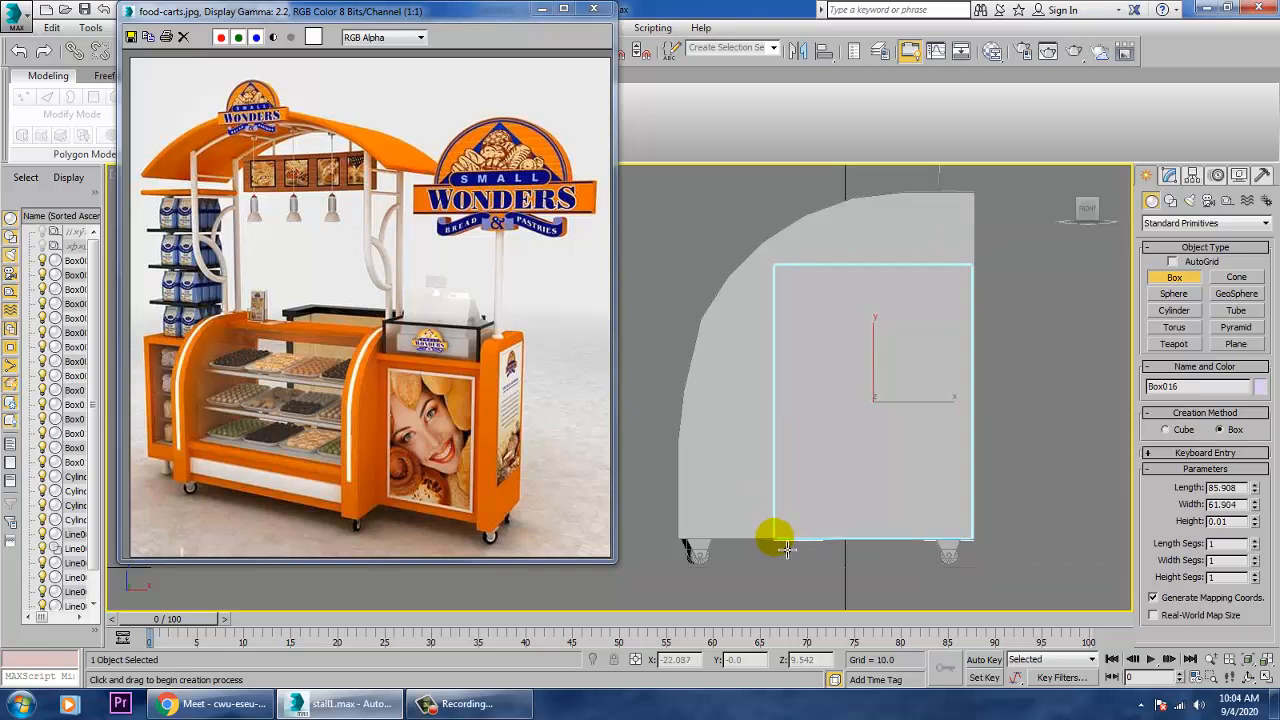
{"action": "left_click", "coordinate": [848, 593]}
{"action": "right_click", "coordinate": [849, 592]}
- In the Perspective view, move the new box about 44 units along negative Y to place it outside the display case
{"action": "key", "text": "alt+w"}
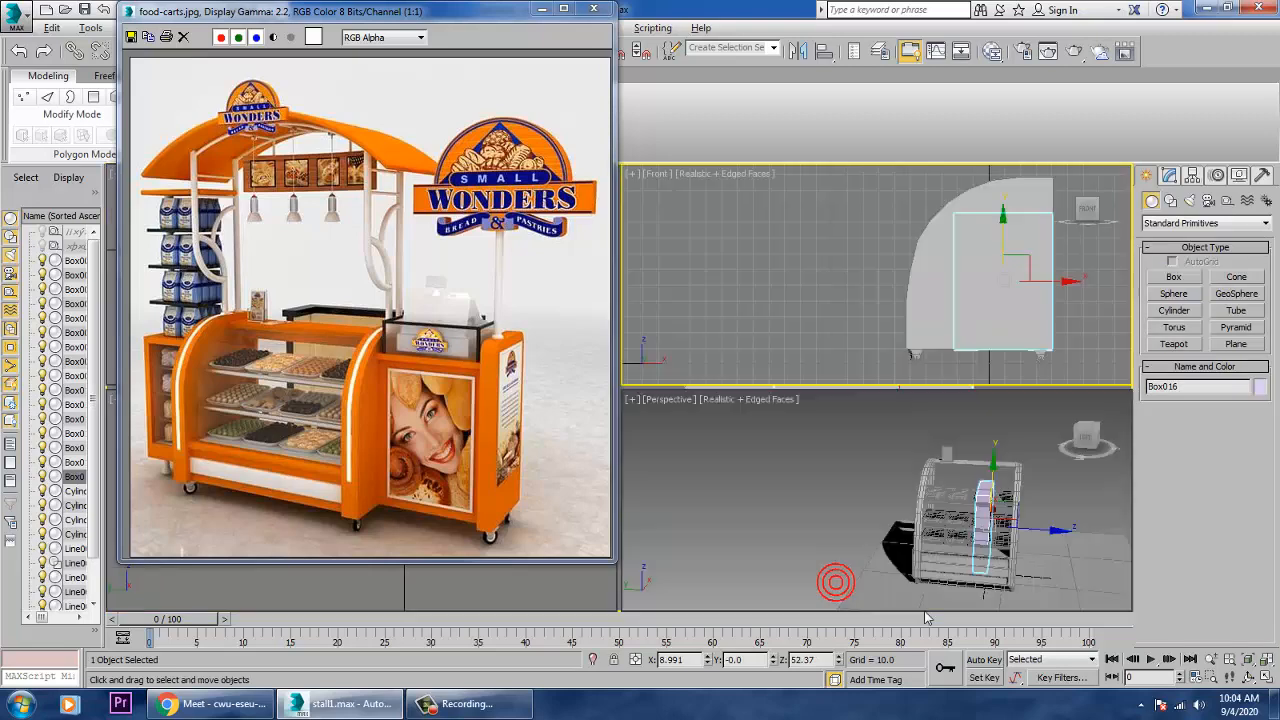
{"action": "middle_click_drag", "start_coordinate": [1015, 549], "coordinate": [981, 547]}
{"action": "key", "text": "alt+w"}
{"action": "middle_click_drag", "start_coordinate": [874, 474], "coordinate": [823, 477], "text": "alt"}
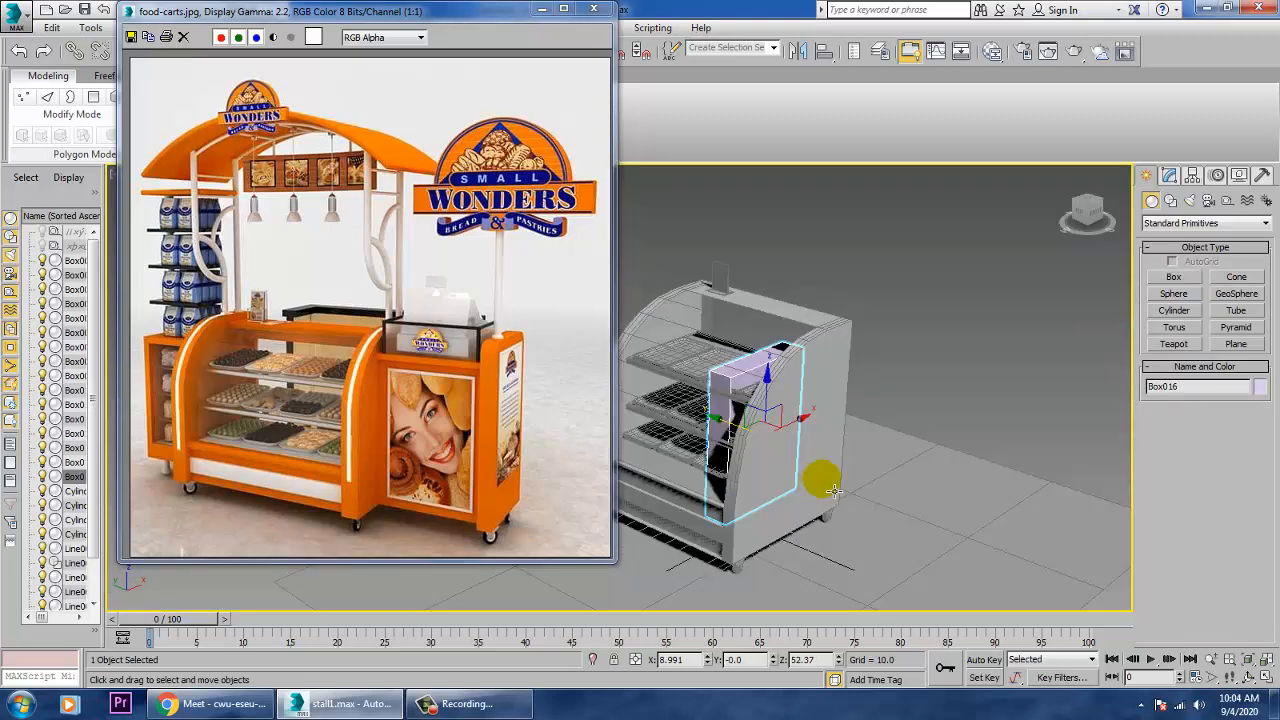
{"action": "left_click_drag", "start_coordinate": [735, 437], "coordinate": [804, 468]}
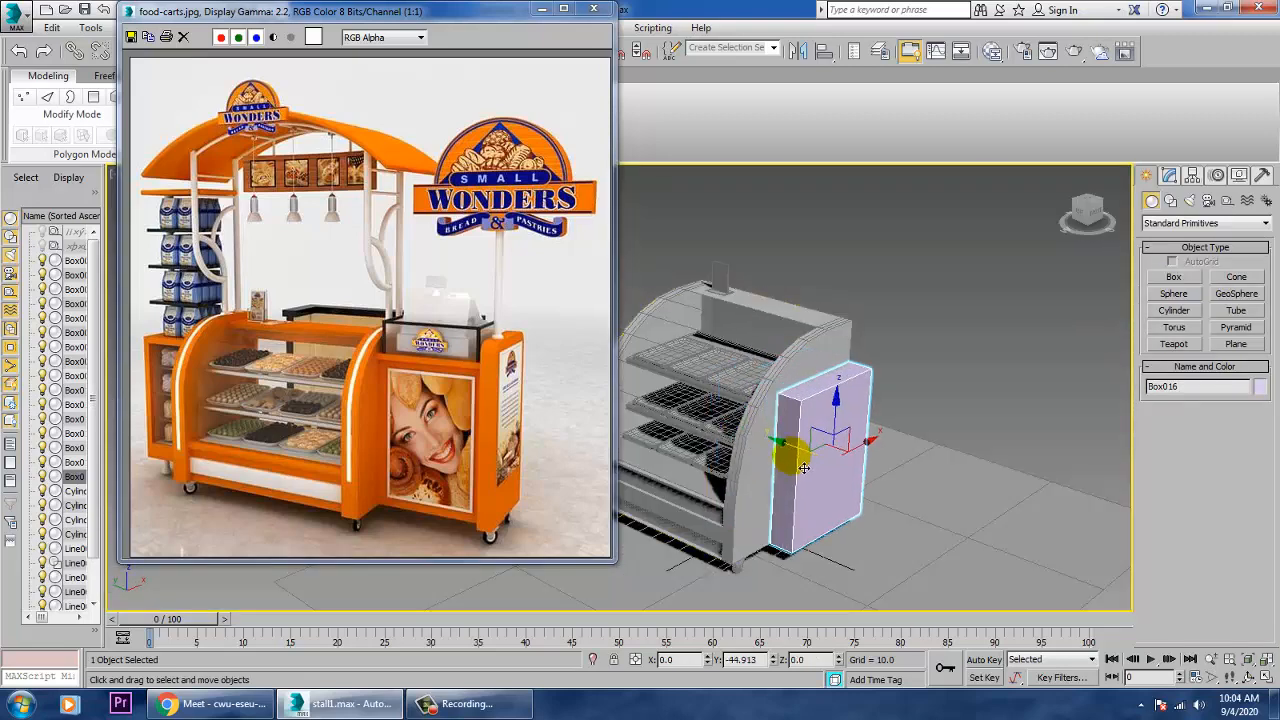
- Move the box about 15.5 units along Y against the case's side panel and set its height to about 48.7
{"action": "left_click", "coordinate": [1169, 175]}
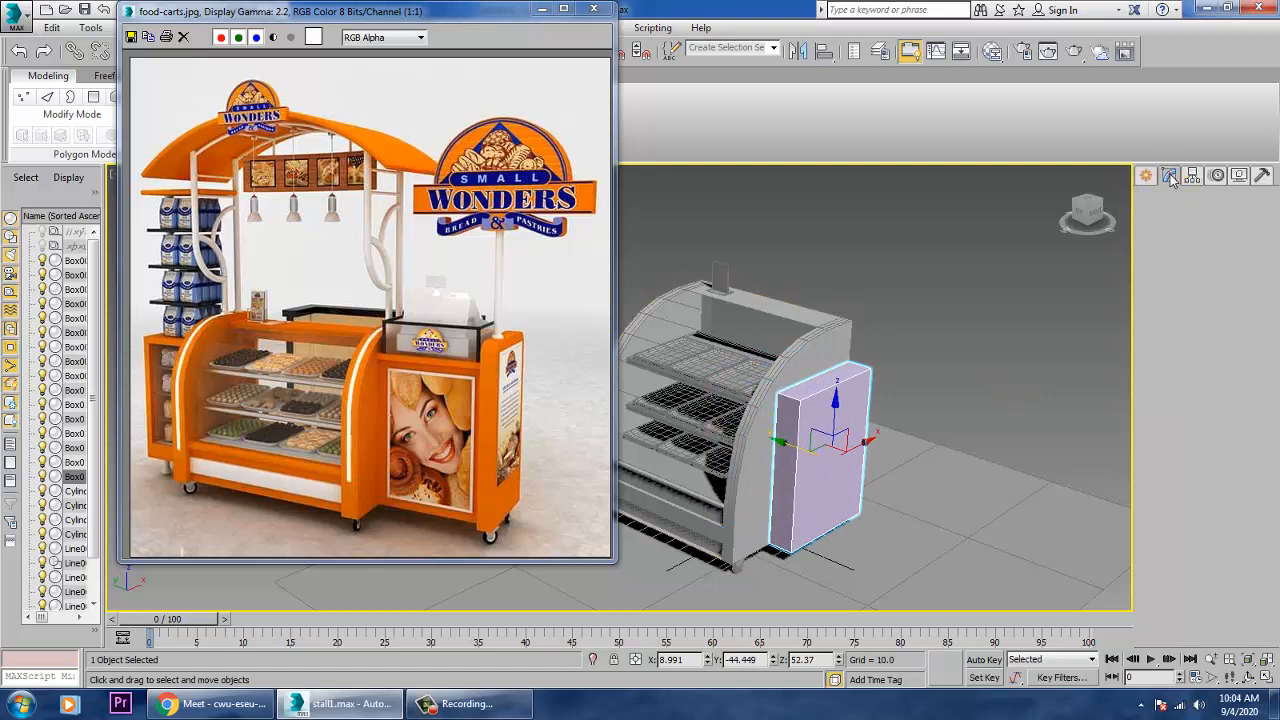
{"action": "left_click_drag", "start_coordinate": [1257, 403], "coordinate": [1208, 660]}
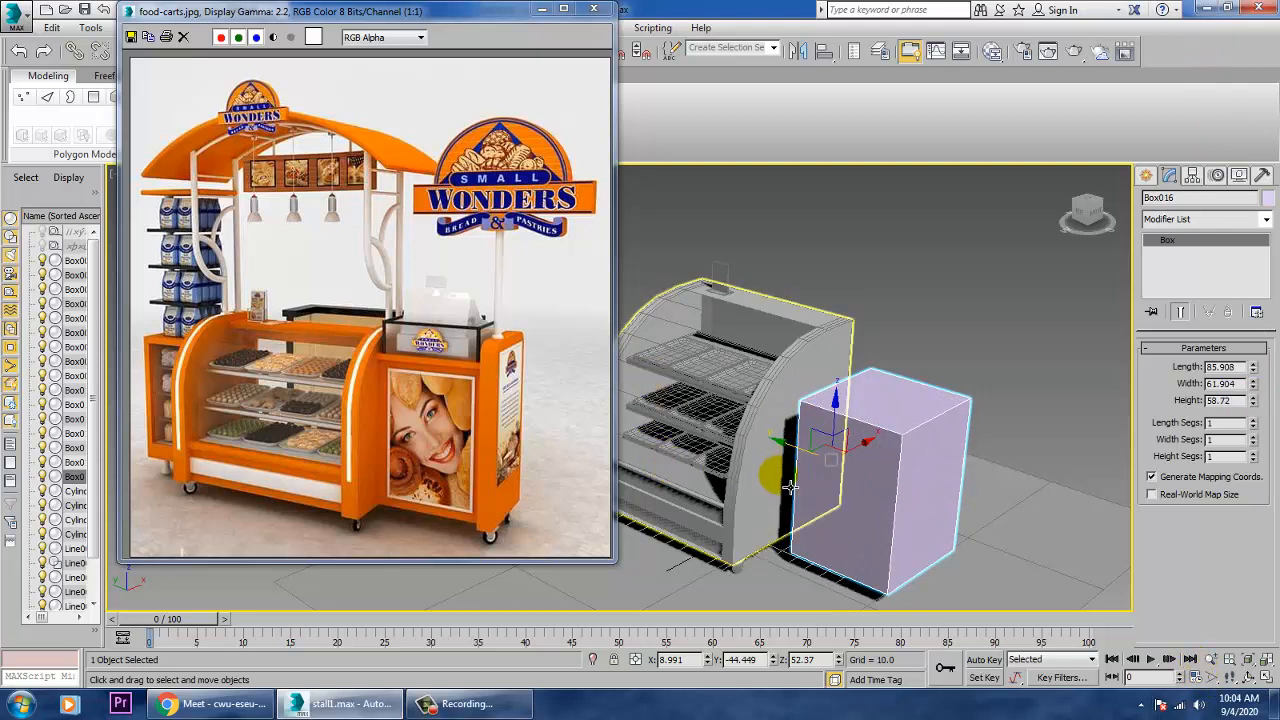
{"action": "left_click_drag", "start_coordinate": [808, 476], "coordinate": [780, 455]}
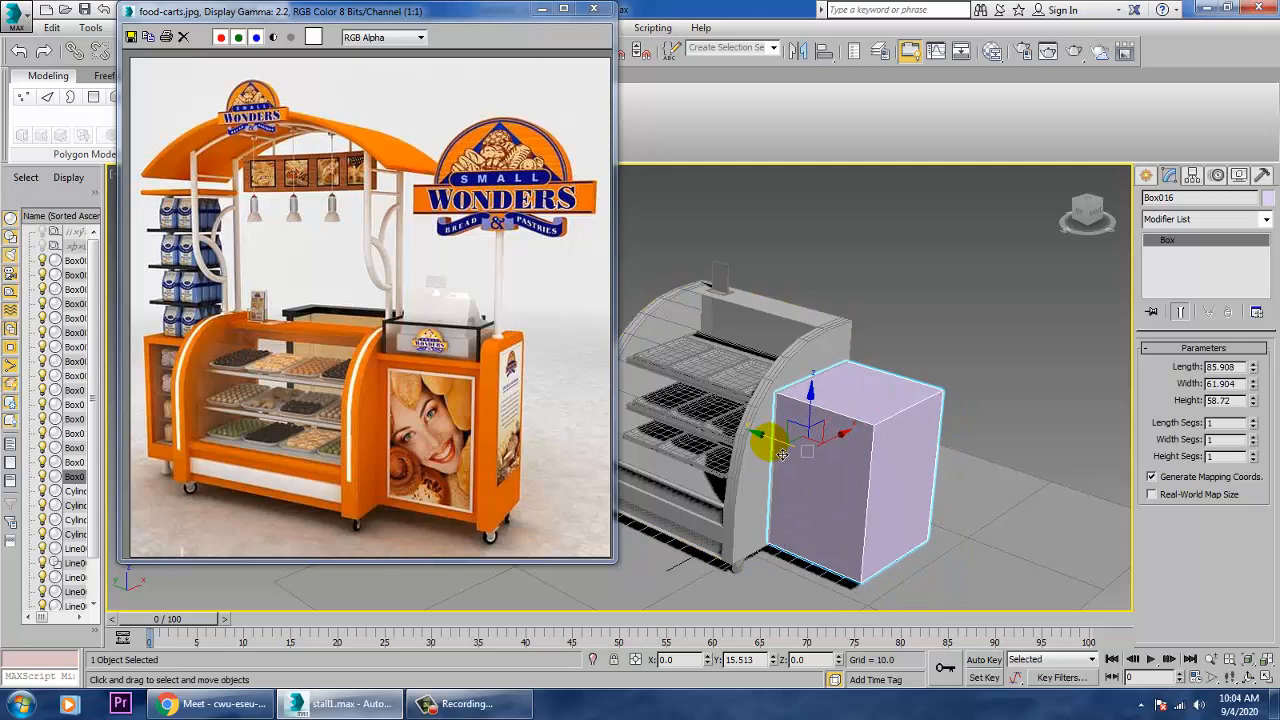
{"action": "middle_click_drag", "start_coordinate": [895, 478], "coordinate": [929, 455], "text": "alt"}
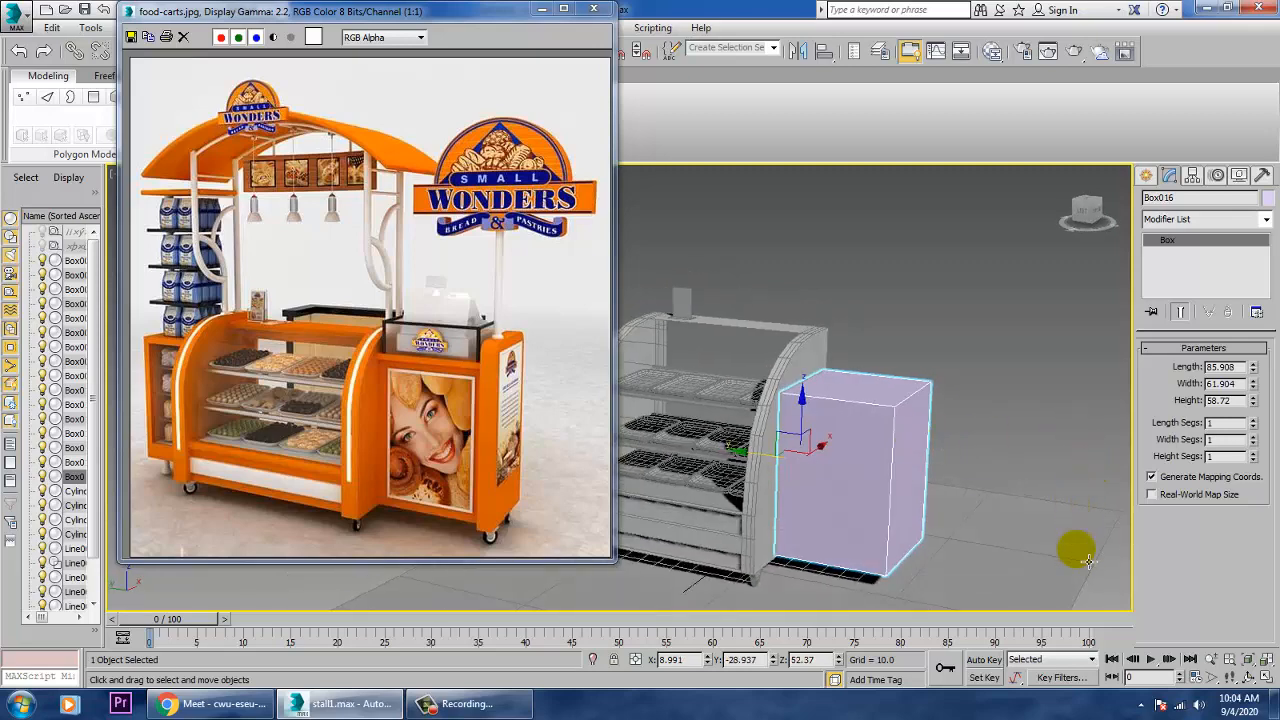
{"action": "left_click_drag", "start_coordinate": [1252, 400], "coordinate": [1263, 424]}
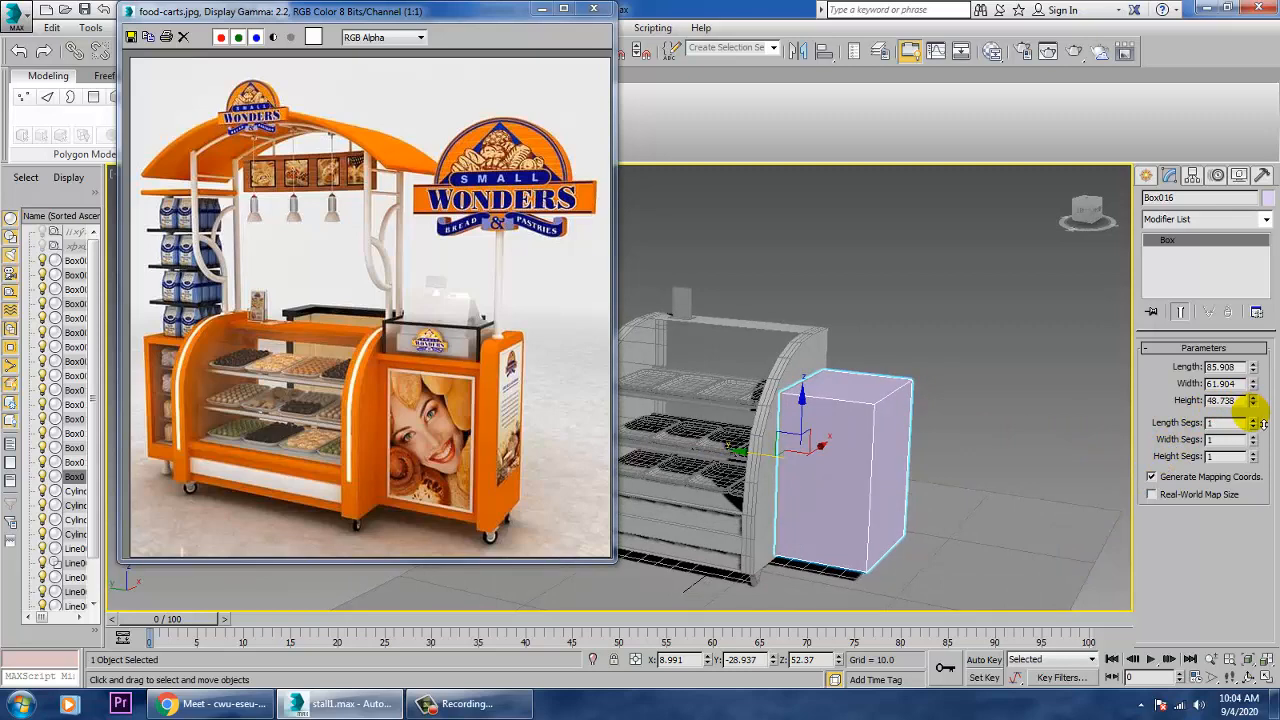
- Convert the side counter box to an Editable Poly
{"action": "middle_click_drag", "start_coordinate": [1068, 466], "coordinate": [913, 438], "text": "alt"}
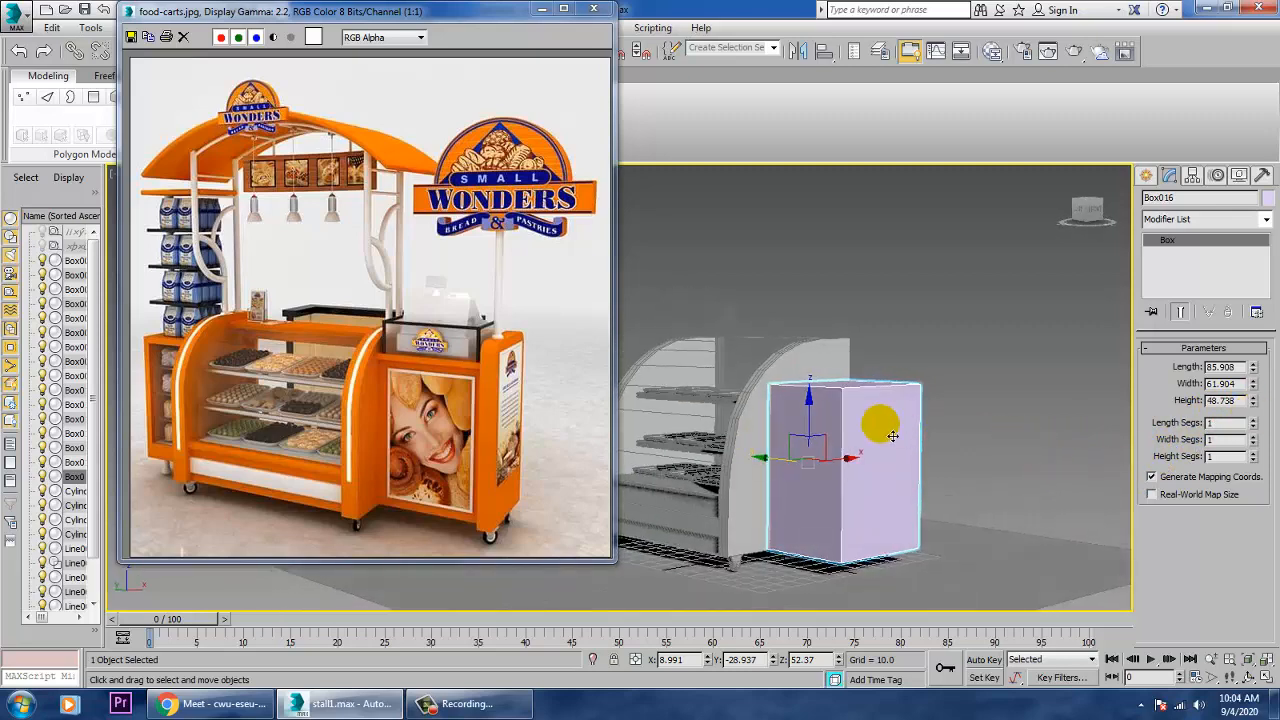
{"action": "scroll", "coordinate": [892, 436], "scroll_direction": "up", "scroll_amount": 5}
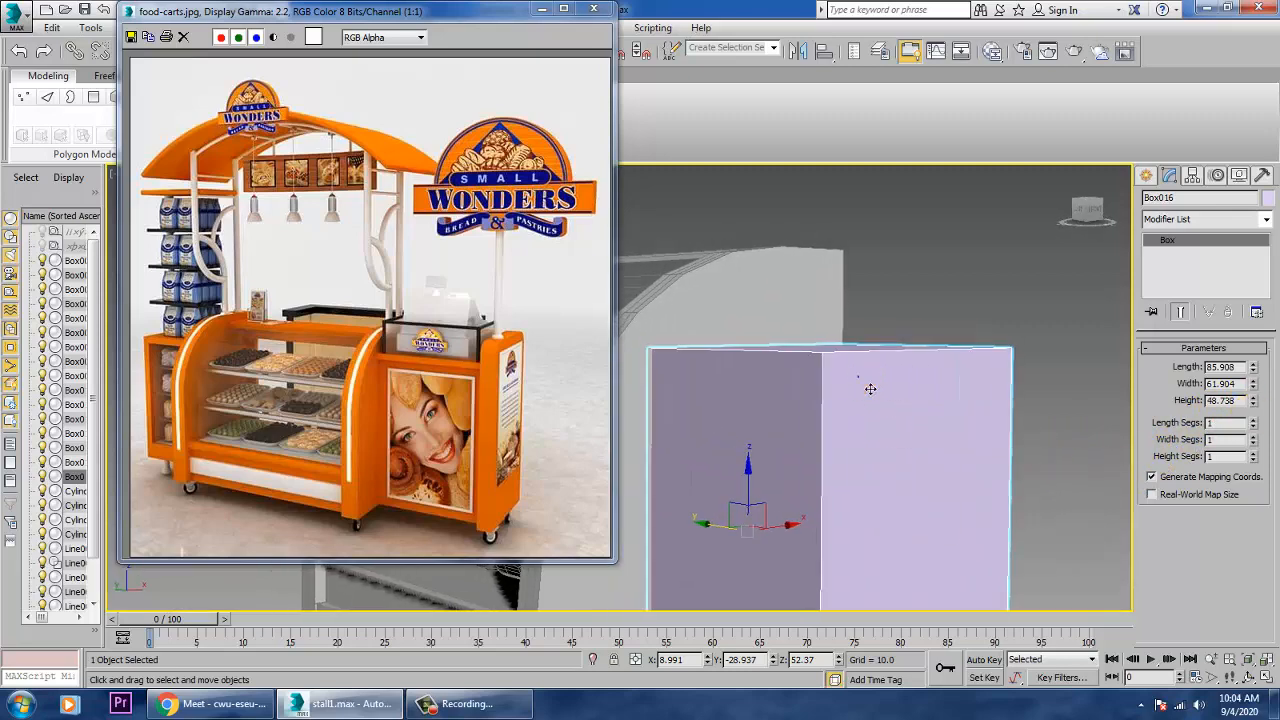
{"action": "right_click", "coordinate": [857, 370]}
{"action": "mouse_move", "coordinate": [900, 481]}
{"action": "left_click", "coordinate": [1000, 545]}
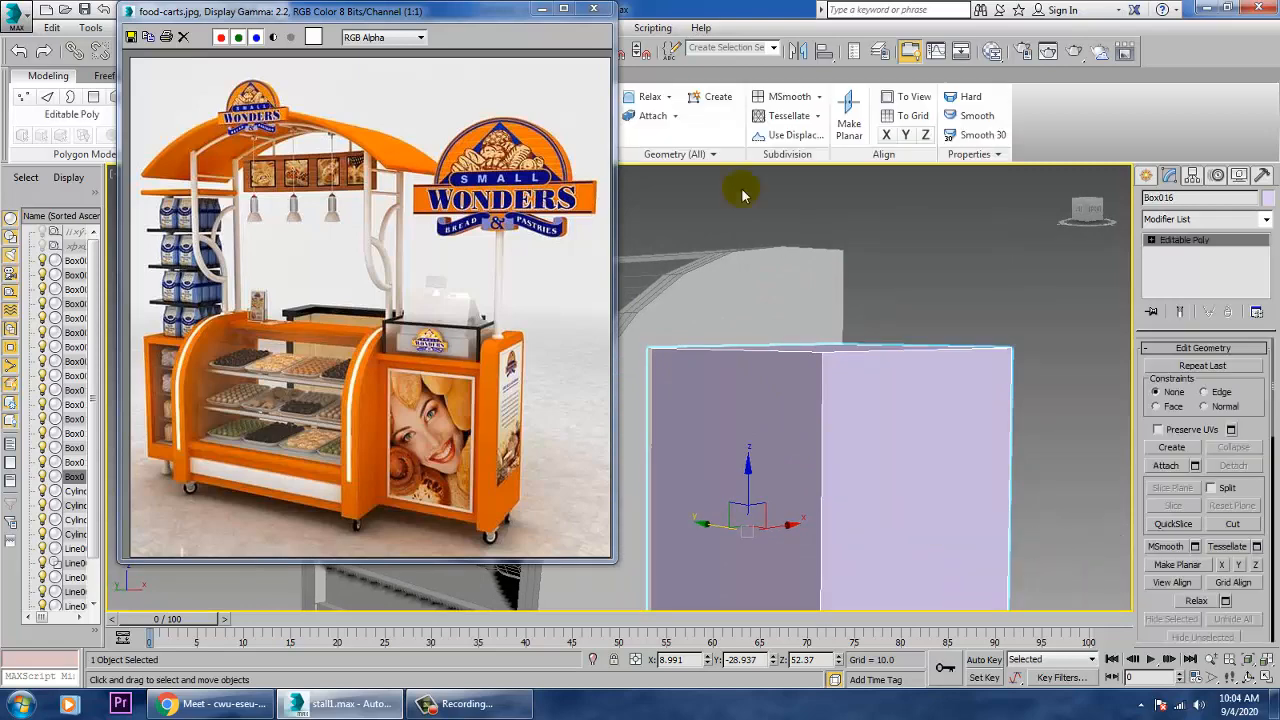
- Move the reference image window aside and add a horizontal edge loop just below the box's upper edge with Swift Loop
{"action": "left_click_drag", "start_coordinate": [494, 13], "coordinate": [349, 32]}
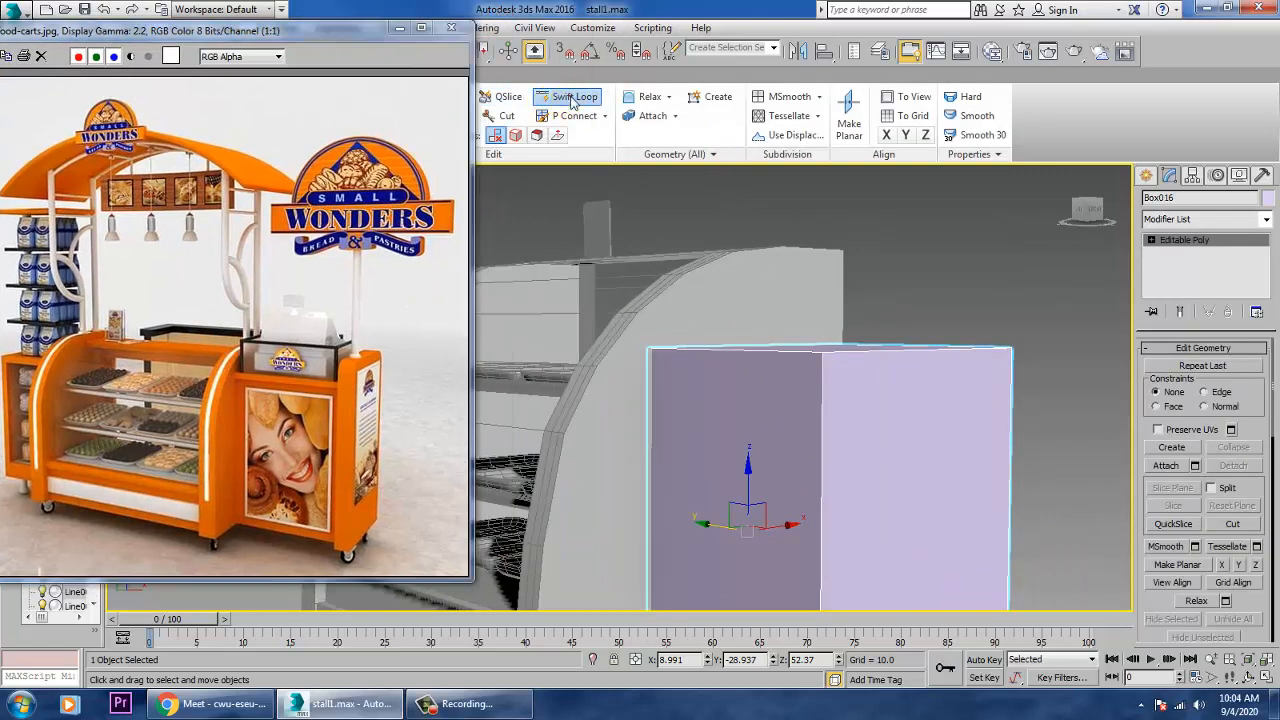
{"action": "left_click", "coordinate": [574, 99]}
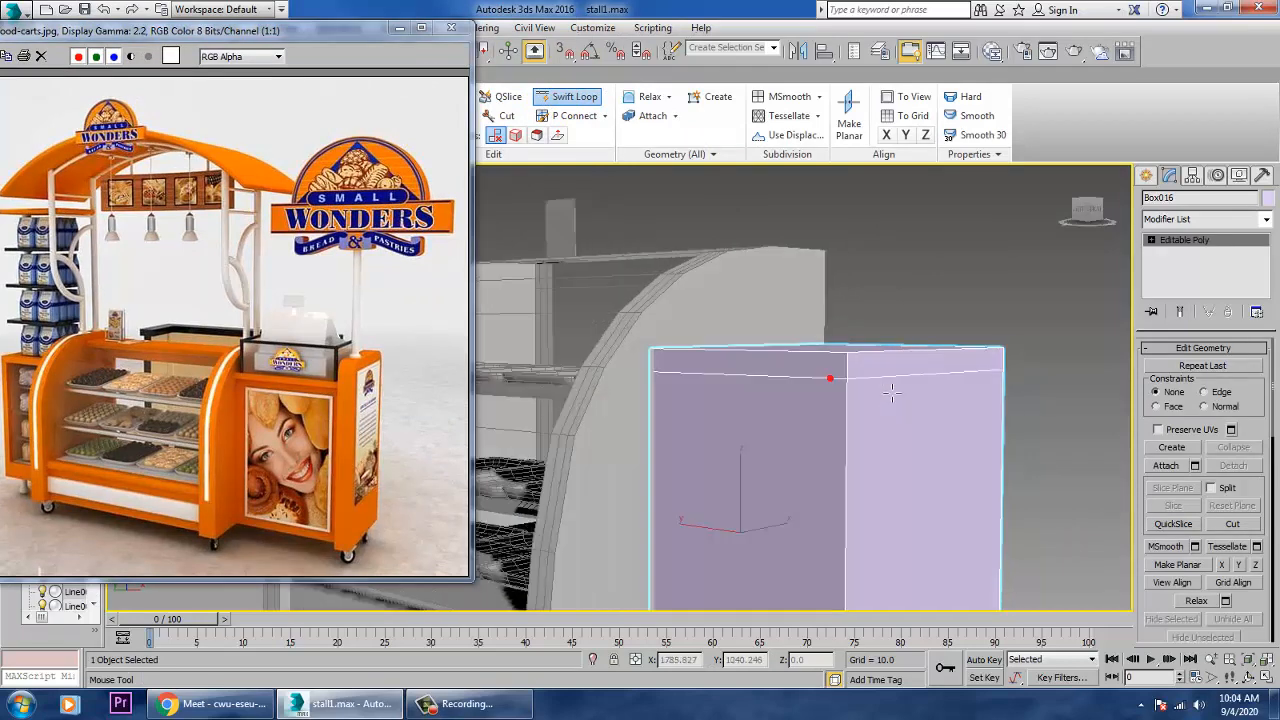
{"action": "mouse_move", "coordinate": [843, 390]}
{"action": "middle_mouse_down", "text": "alt"}
{"action": "mouse_move", "coordinate": [871, 383]}
{"action": "mouse_move", "coordinate": [866, 395]}
{"action": "middle_mouse_up", "text": "alt"}
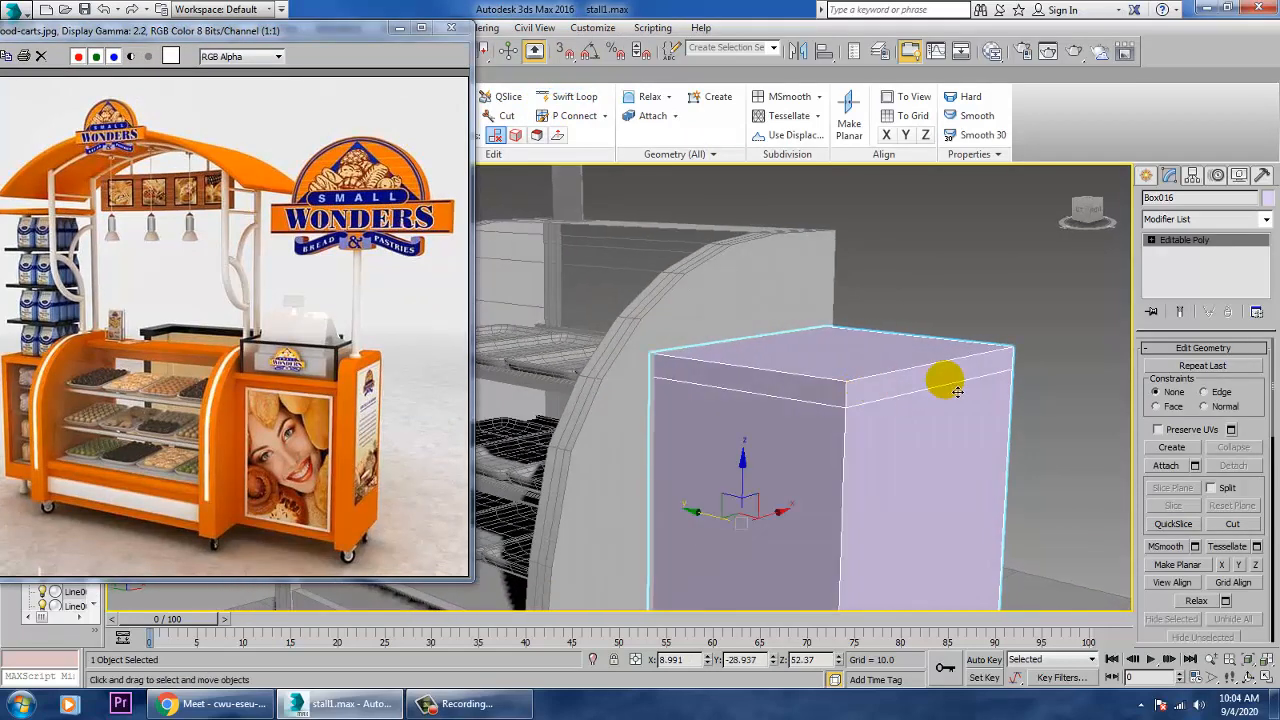
{"action": "middle_click_drag", "start_coordinate": [946, 383], "coordinate": [948, 379], "text": "alt"}
- Select the narrow upper strip polygons on the box's front and back and extrude them slightly outward as a counter overhang
{"action": "left_click", "coordinate": [1155, 240]}
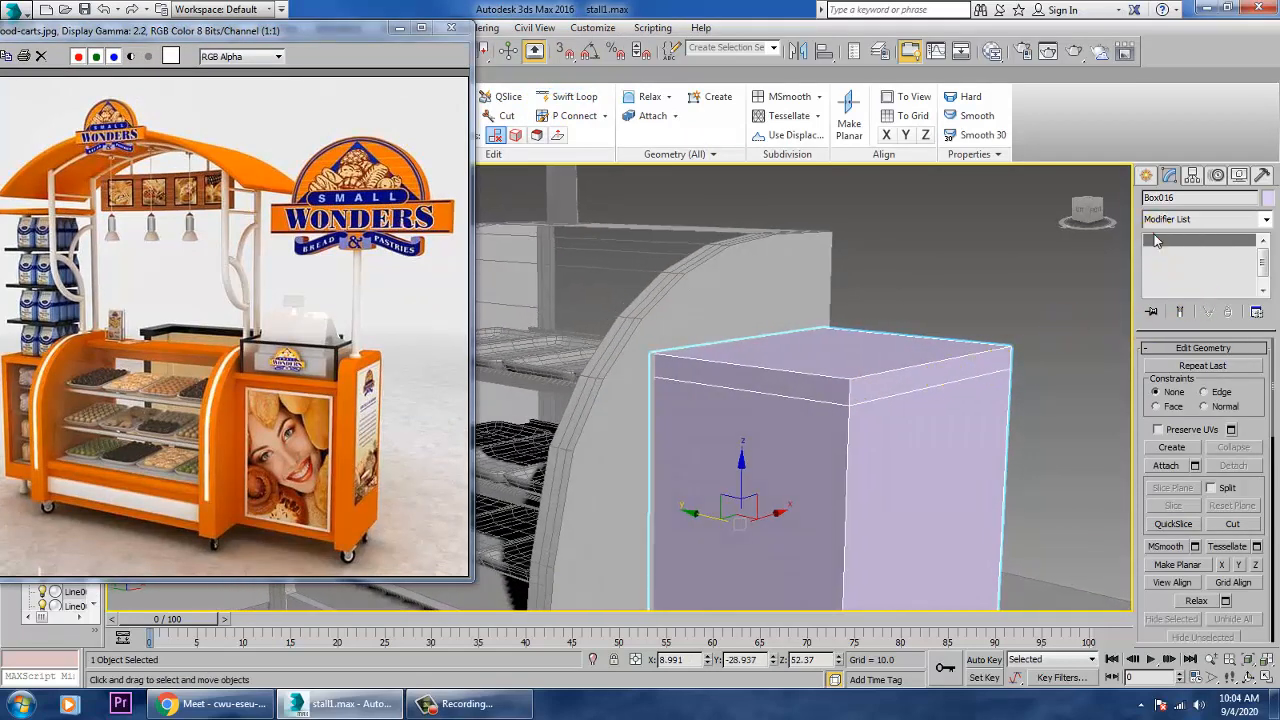
{"action": "left_click", "coordinate": [1183, 291]}
{"action": "left_click", "coordinate": [801, 389]}
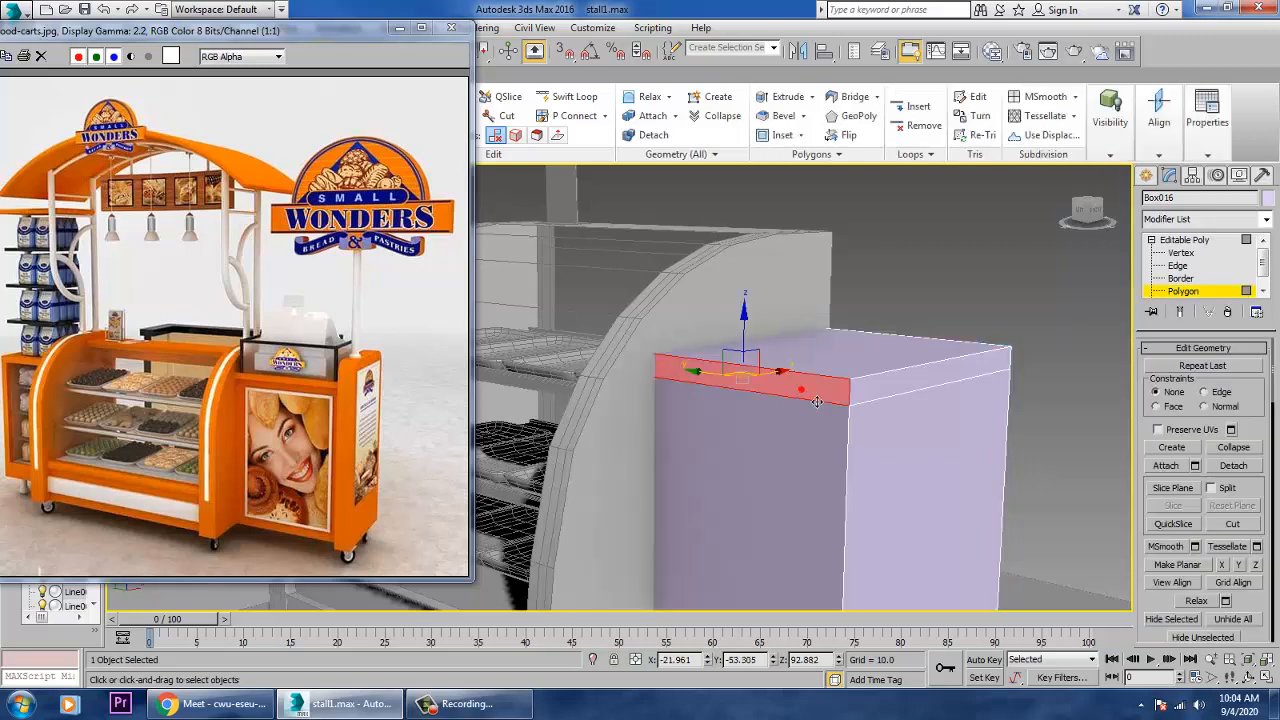
{"action": "middle_click_drag", "start_coordinate": [1043, 400], "coordinate": [886, 400], "text": "alt"}
{"action": "left_click", "coordinate": [994, 493], "text": "ctrl"}
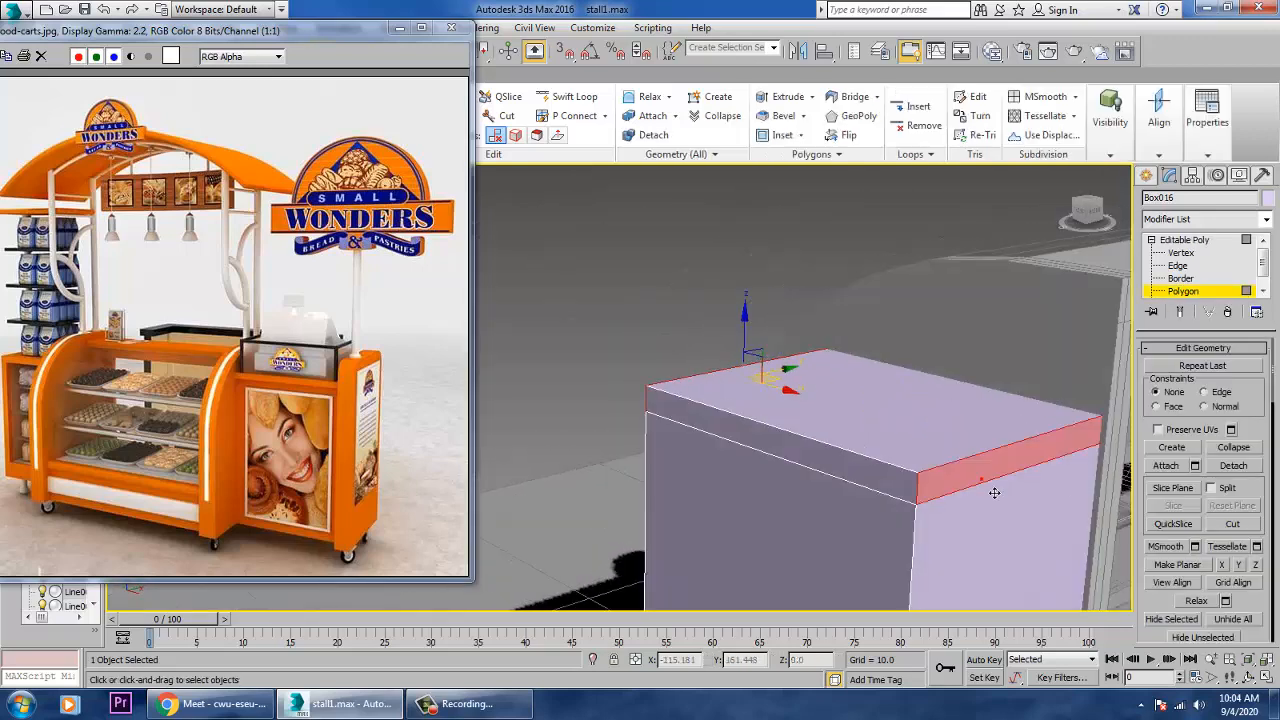
{"action": "left_click_drag", "start_coordinate": [1157, 600], "coordinate": [1163, 462]}
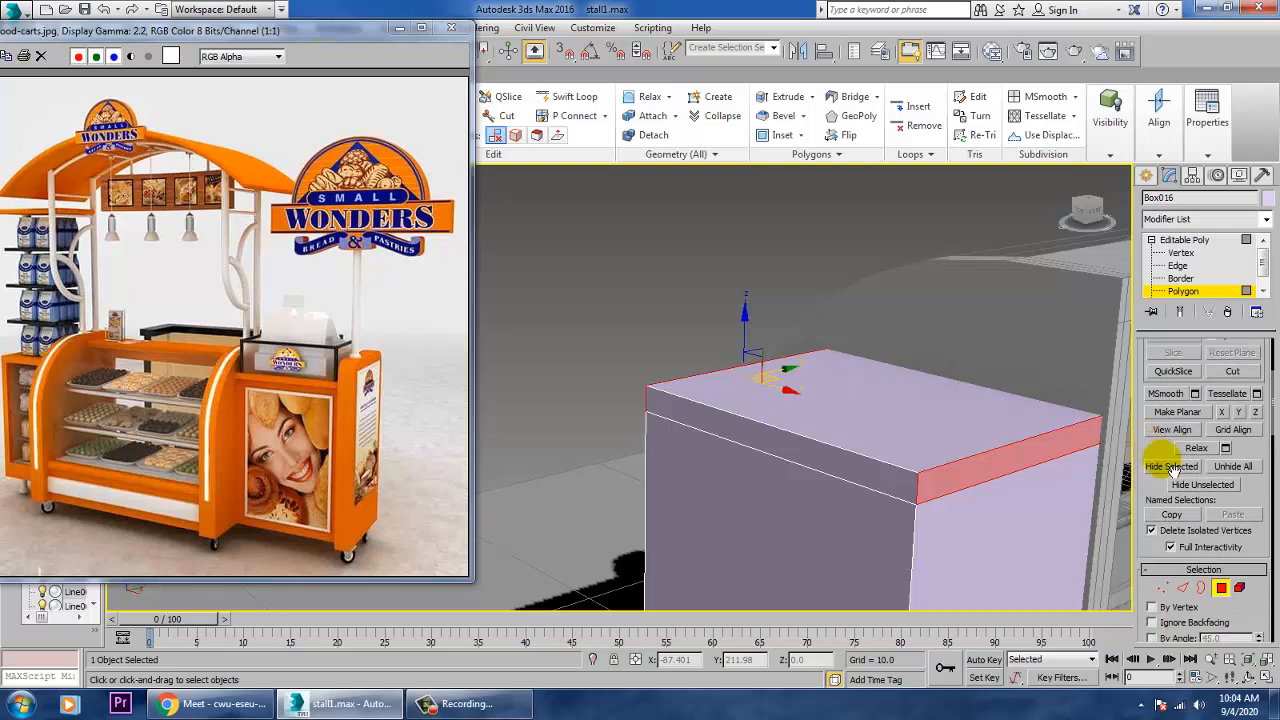
{"action": "scroll", "coordinate": [1160, 552], "scroll_direction": "down", "scroll_amount": 5}
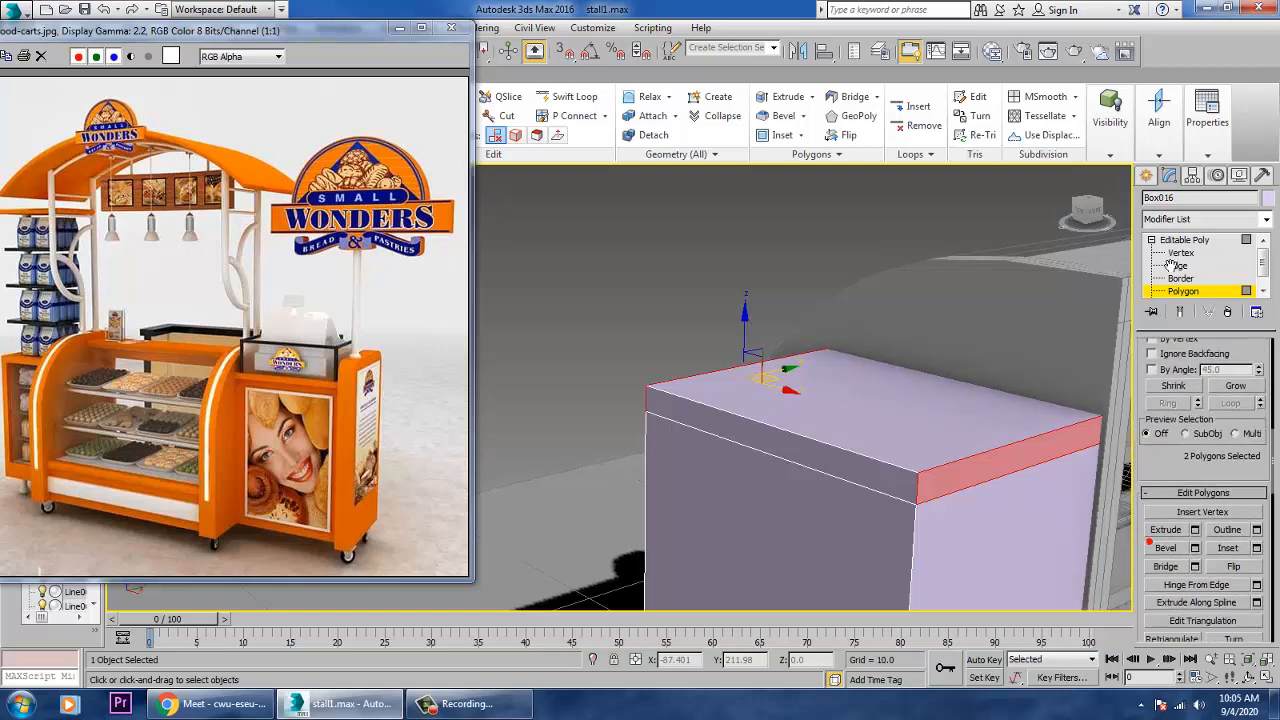
{"action": "left_click", "coordinate": [1195, 481]}
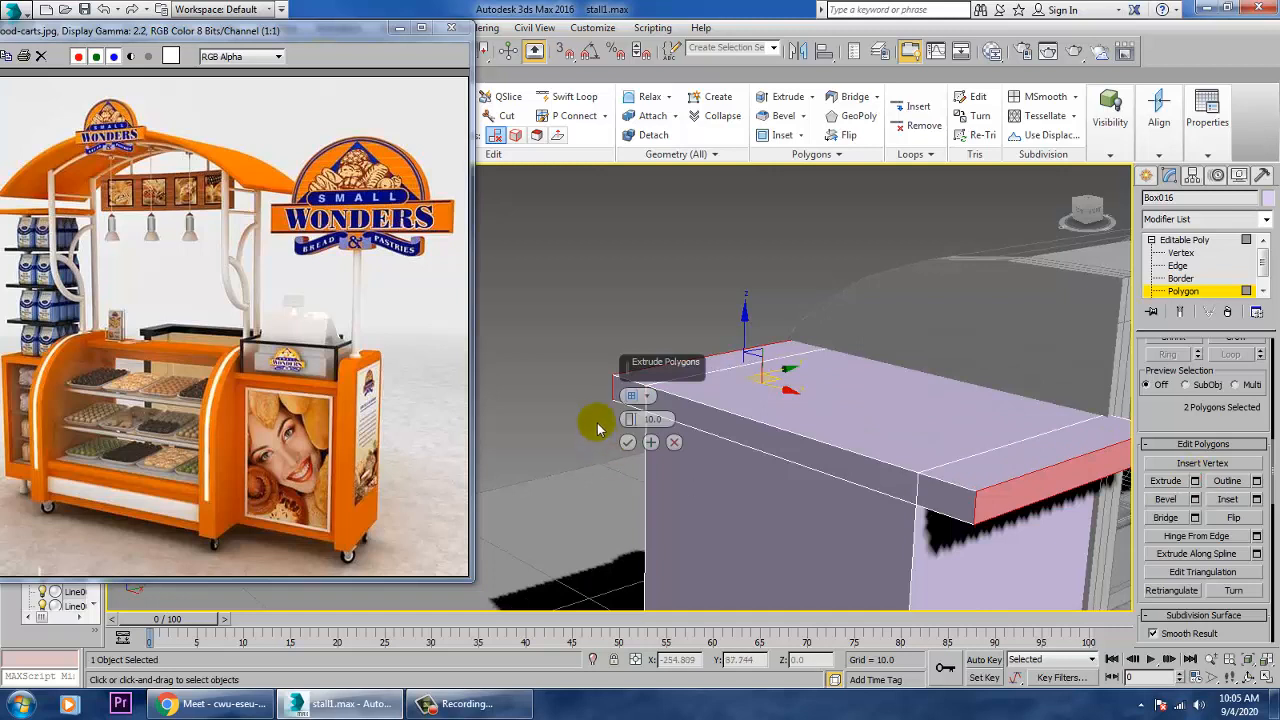
{"action": "left_click_drag", "start_coordinate": [628, 420], "coordinate": [665, 485]}
{"action": "left_click", "coordinate": [628, 443]}
- Inset the box's top polygon to form a narrow rim around the counter top
{"action": "left_click", "coordinate": [834, 406]}
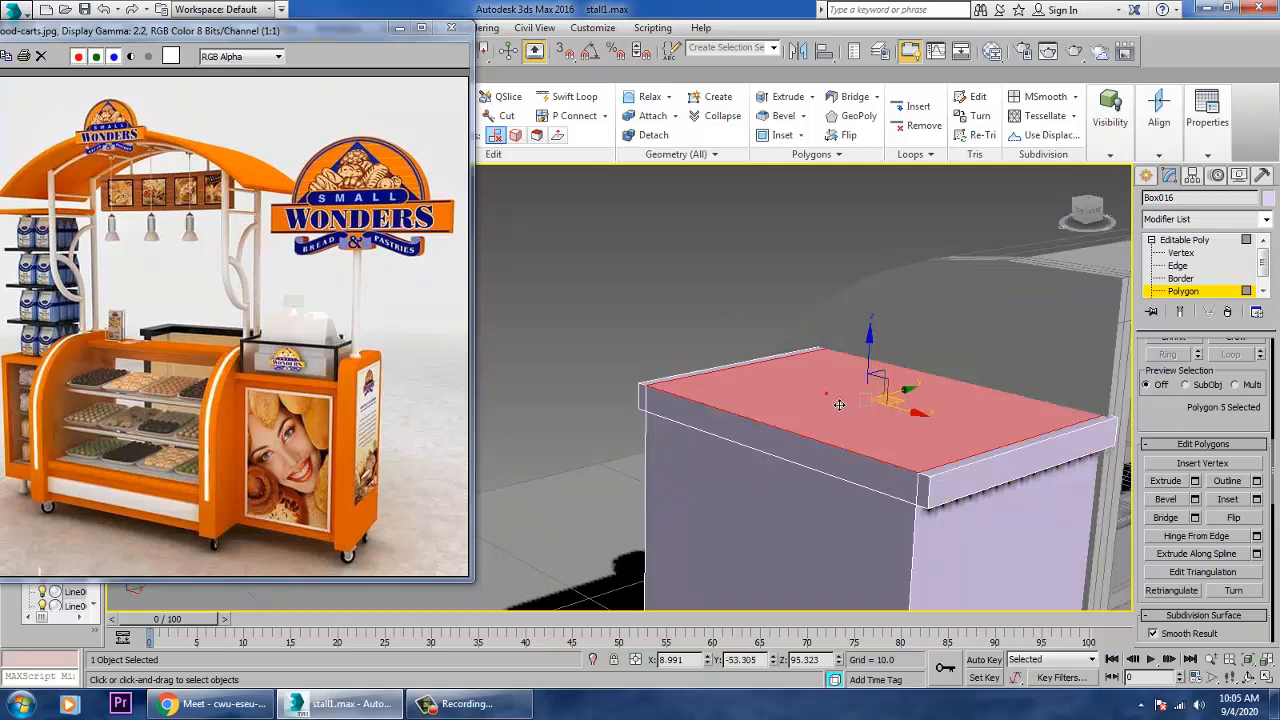
{"action": "middle_click_drag", "start_coordinate": [912, 412], "coordinate": [934, 428], "text": "alt"}
{"action": "left_click", "coordinate": [1257, 499]}
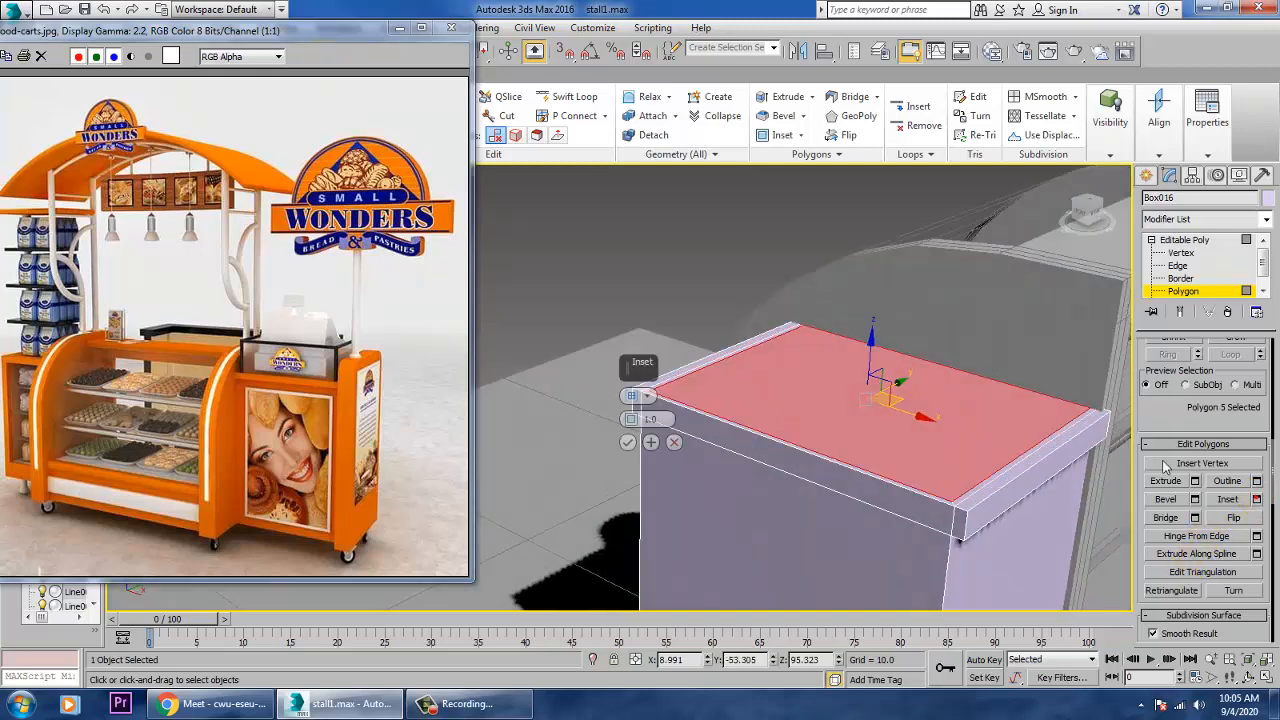
{"action": "left_click_drag", "start_coordinate": [632, 424], "coordinate": [630, 417]}
{"action": "left_click", "coordinate": [627, 445]}
- Extrude the inset top polygon slightly downward to recess the counter top, and return to the four-viewport layout
{"action": "middle_click_drag", "start_coordinate": [925, 422], "coordinate": [1005, 401], "text": "alt"}
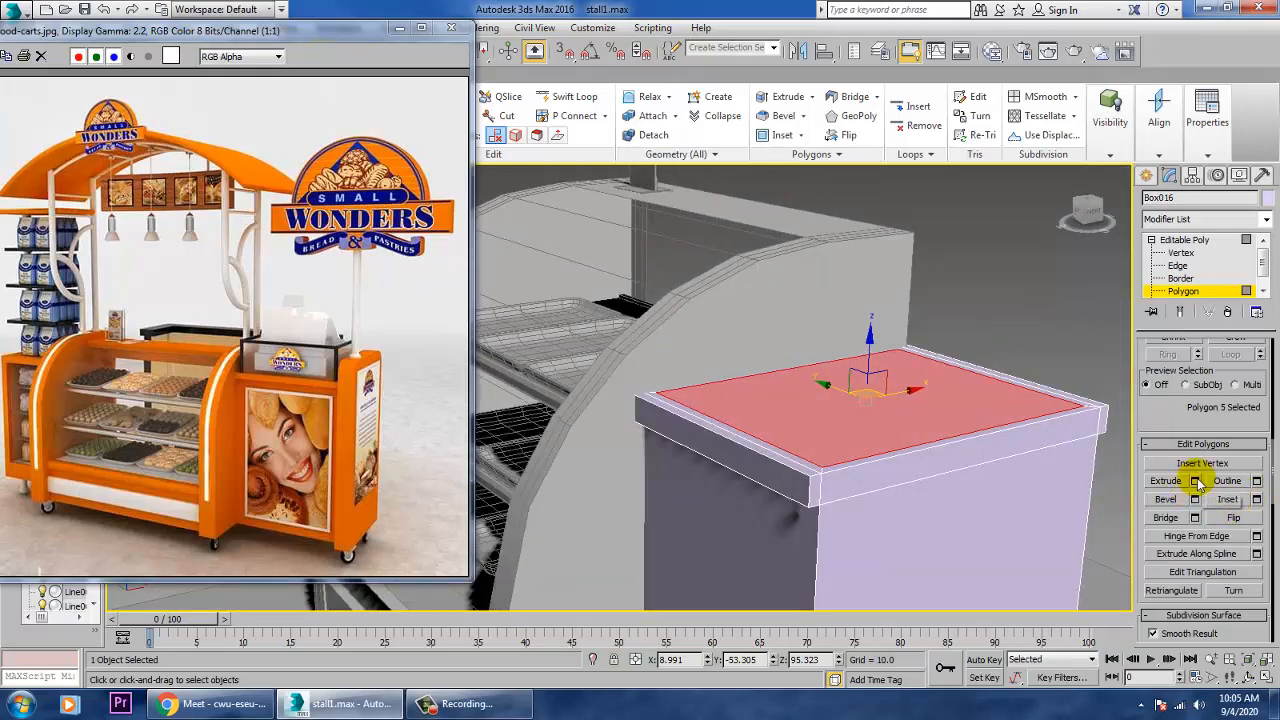
{"action": "left_click", "coordinate": [1195, 481]}
{"action": "left_click_drag", "start_coordinate": [630, 420], "coordinate": [634, 436]}
{"action": "left_click", "coordinate": [627, 444]}
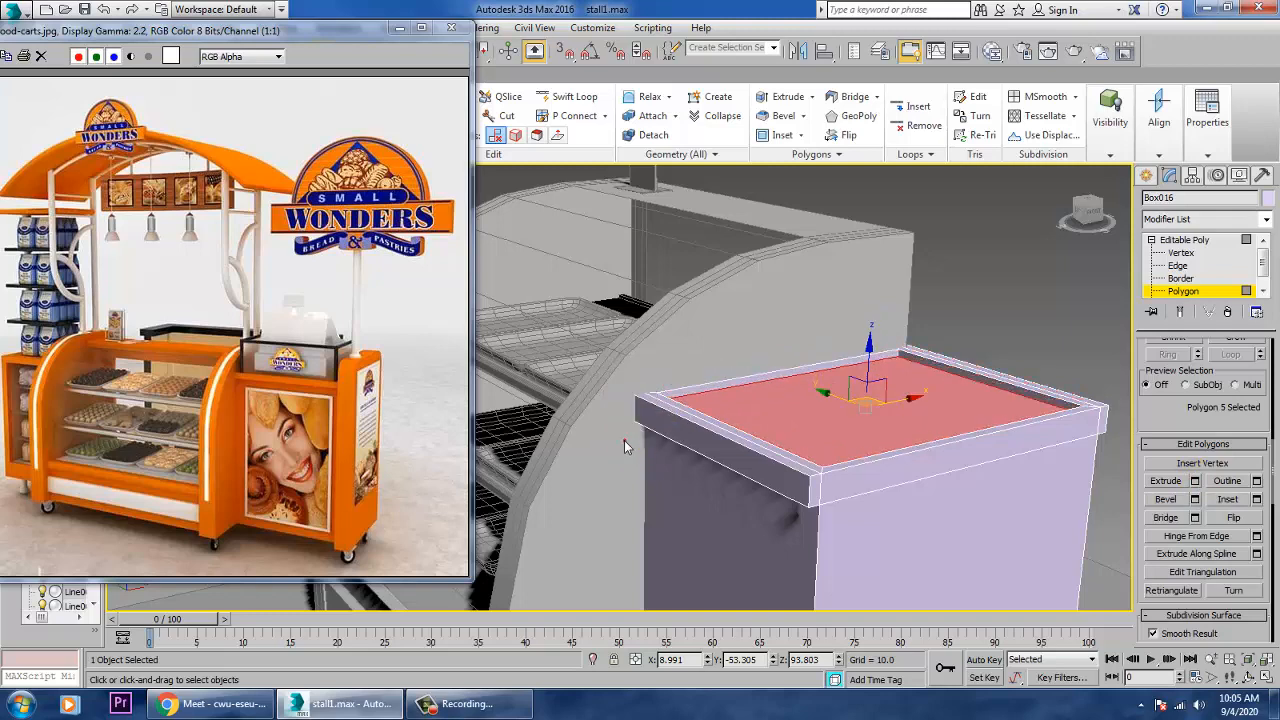
{"action": "key", "text": "alt+w"}
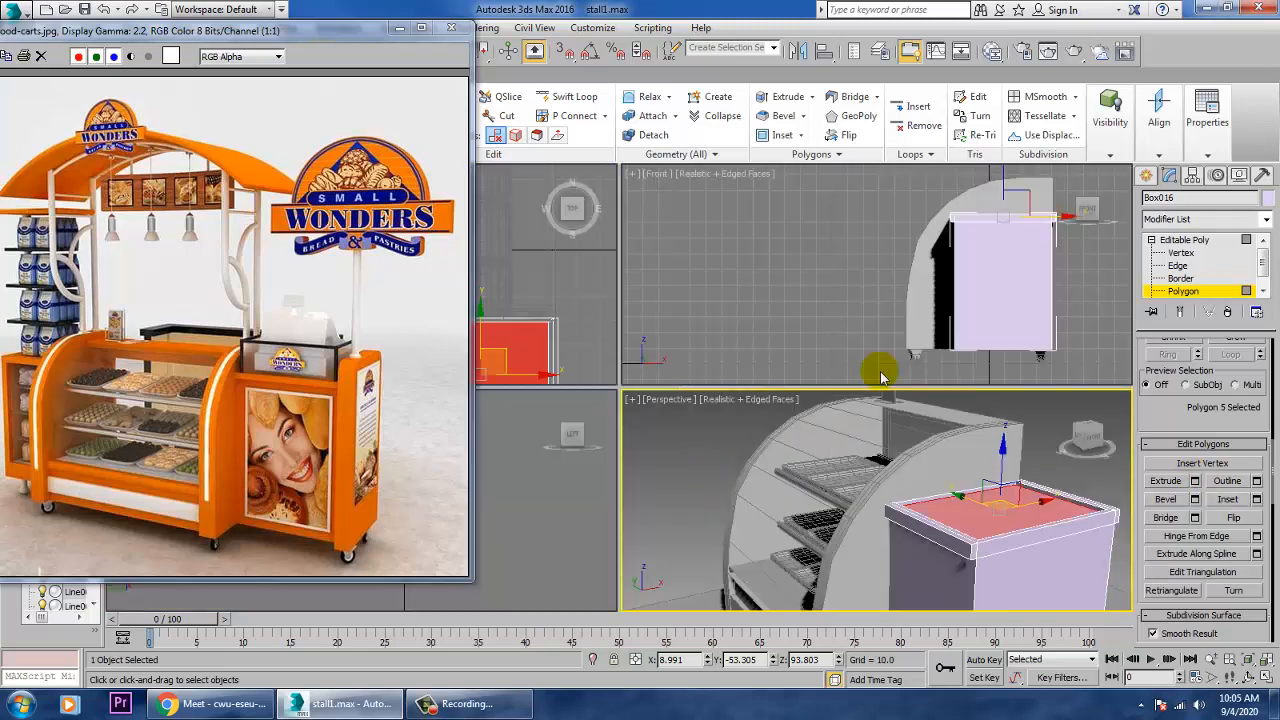
- Select the vertices of the counter box's upper rim in the front view and move them slightly down to lower the counter
{"action": "key", "text": "alt+w"}
{"action": "middle_click_drag", "start_coordinate": [833, 320], "coordinate": [826, 318]}
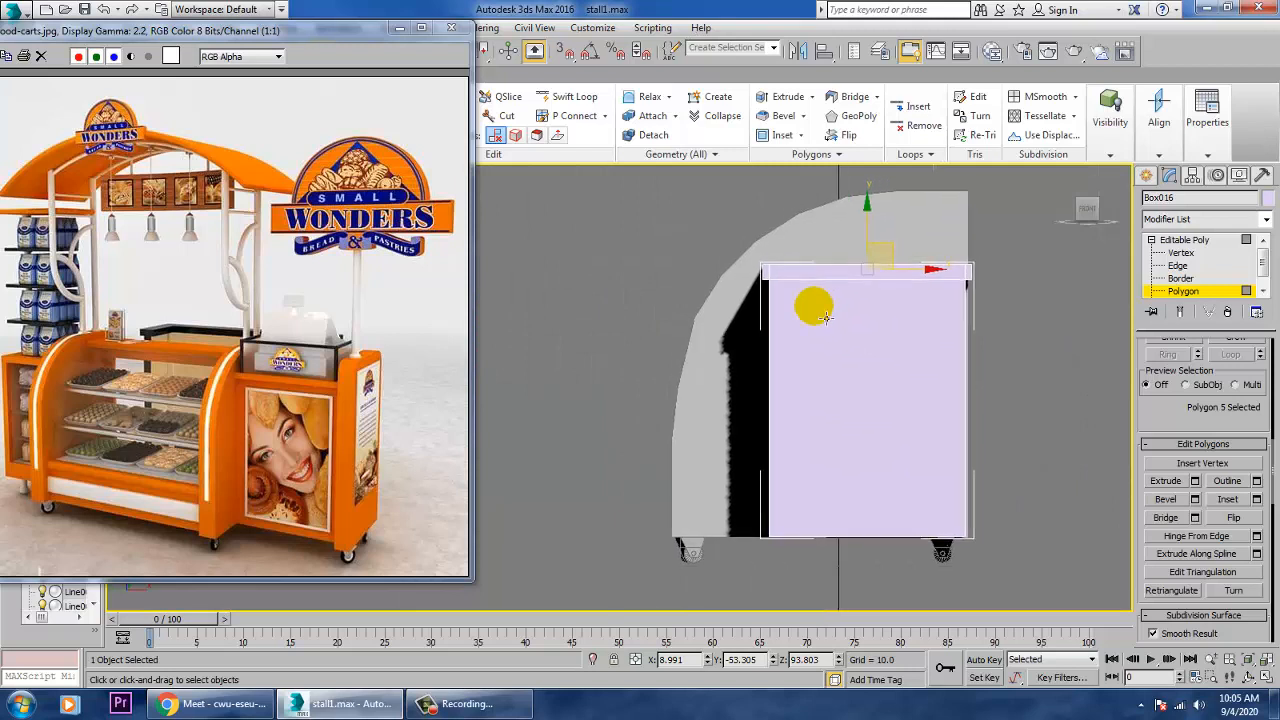
{"action": "key", "text": "1"}
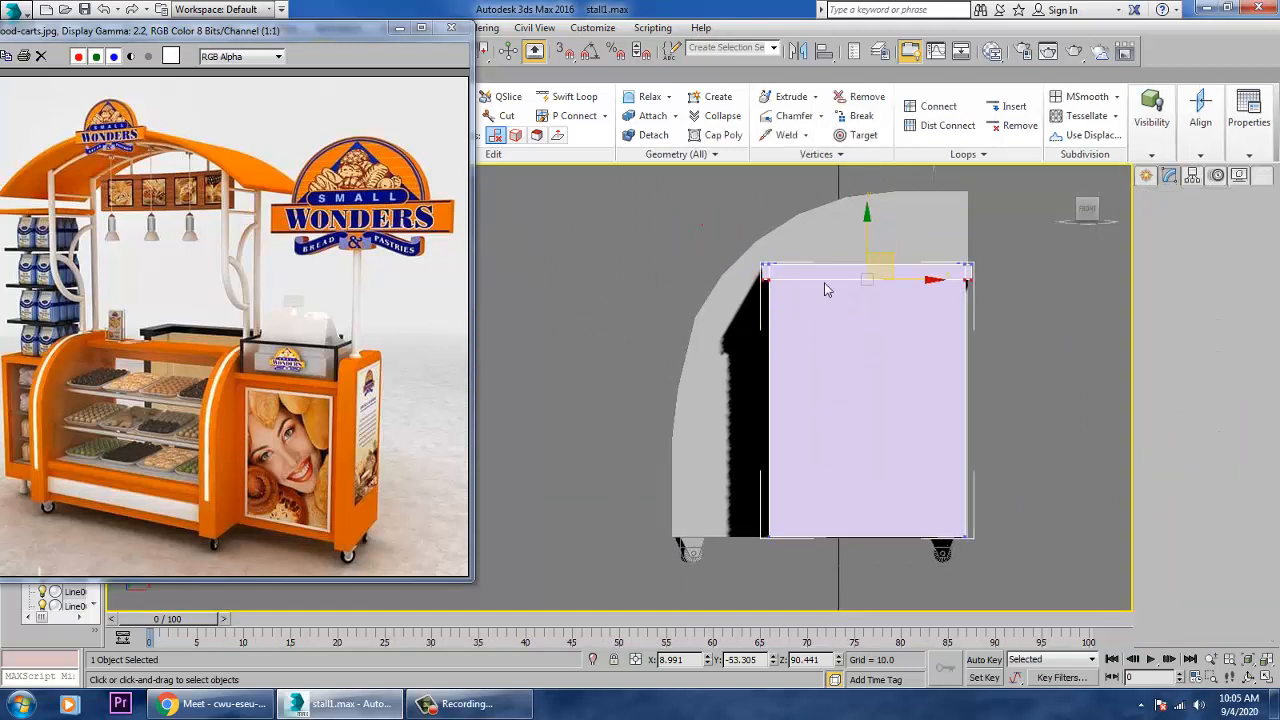
{"action": "left_click_drag", "start_coordinate": [757, 224], "coordinate": [1005, 330]}
{"action": "left_click_drag", "start_coordinate": [883, 242], "coordinate": [890, 263]}
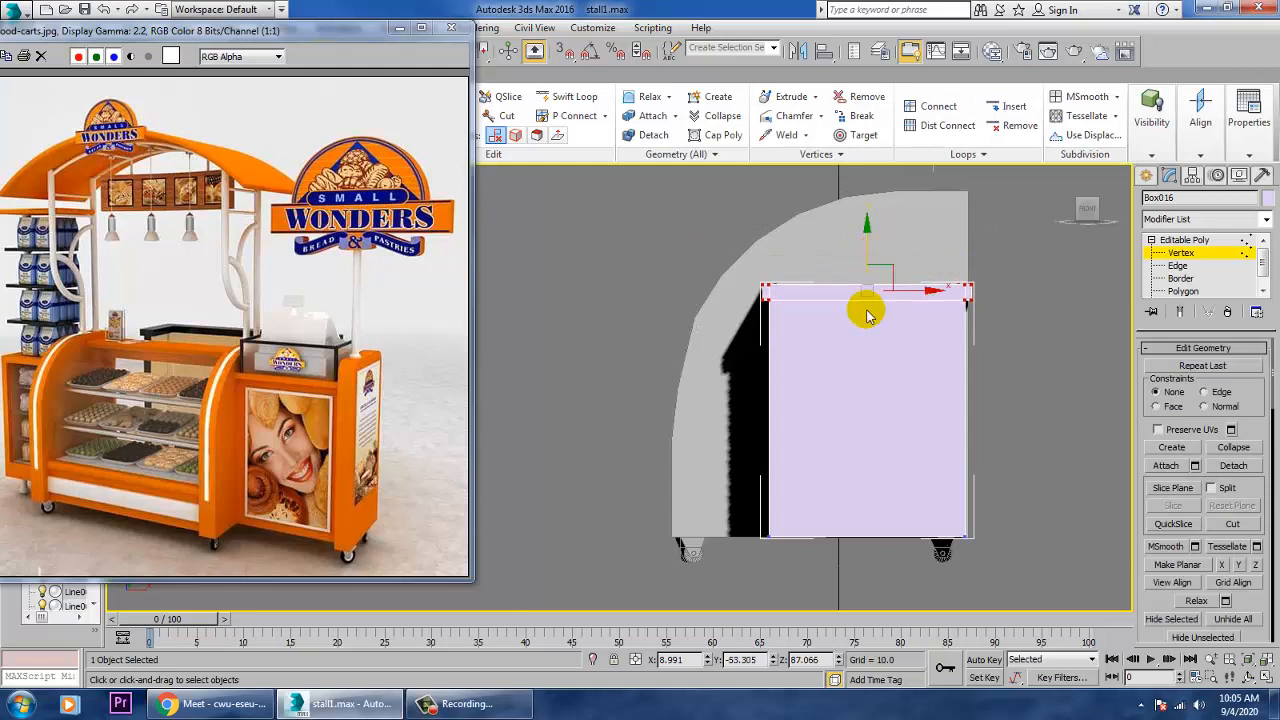
- Draw a rectangle spline about 87.4 by 64.4 over the counter box in the front view
{"action": "left_click", "coordinate": [1148, 176]}
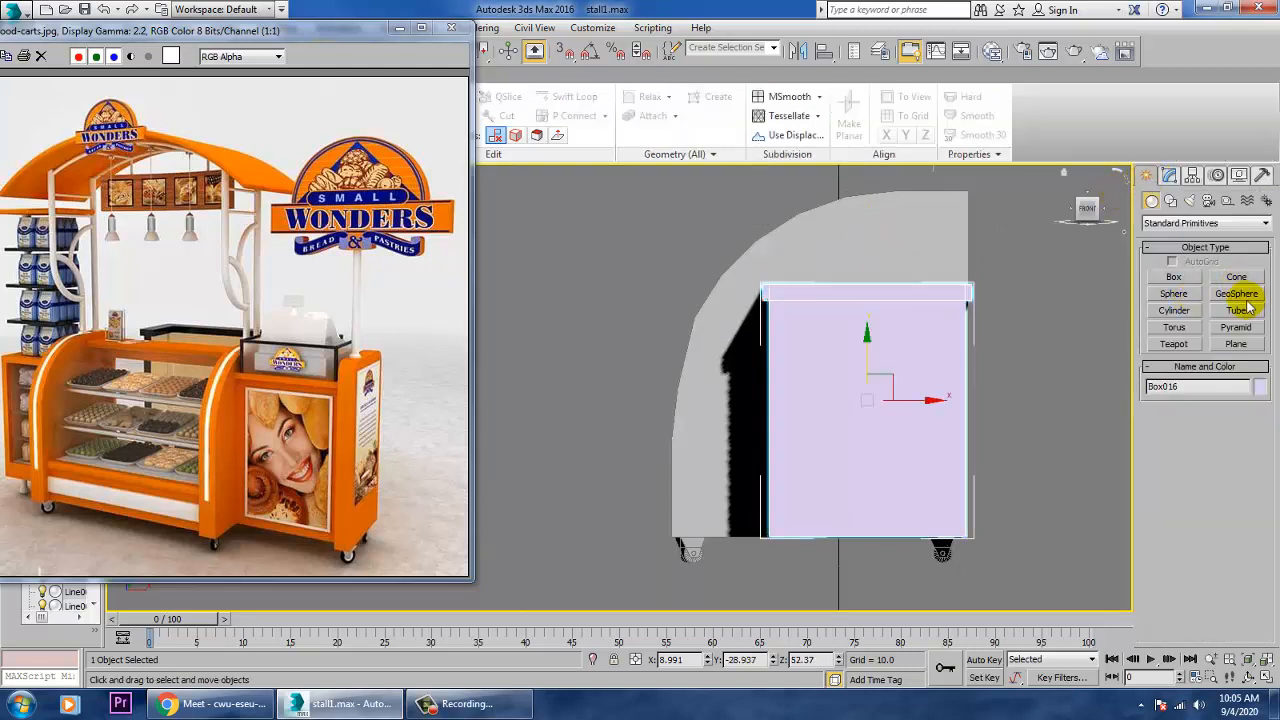
{"action": "left_click", "coordinate": [1170, 201]}
{"action": "left_click", "coordinate": [1237, 290]}
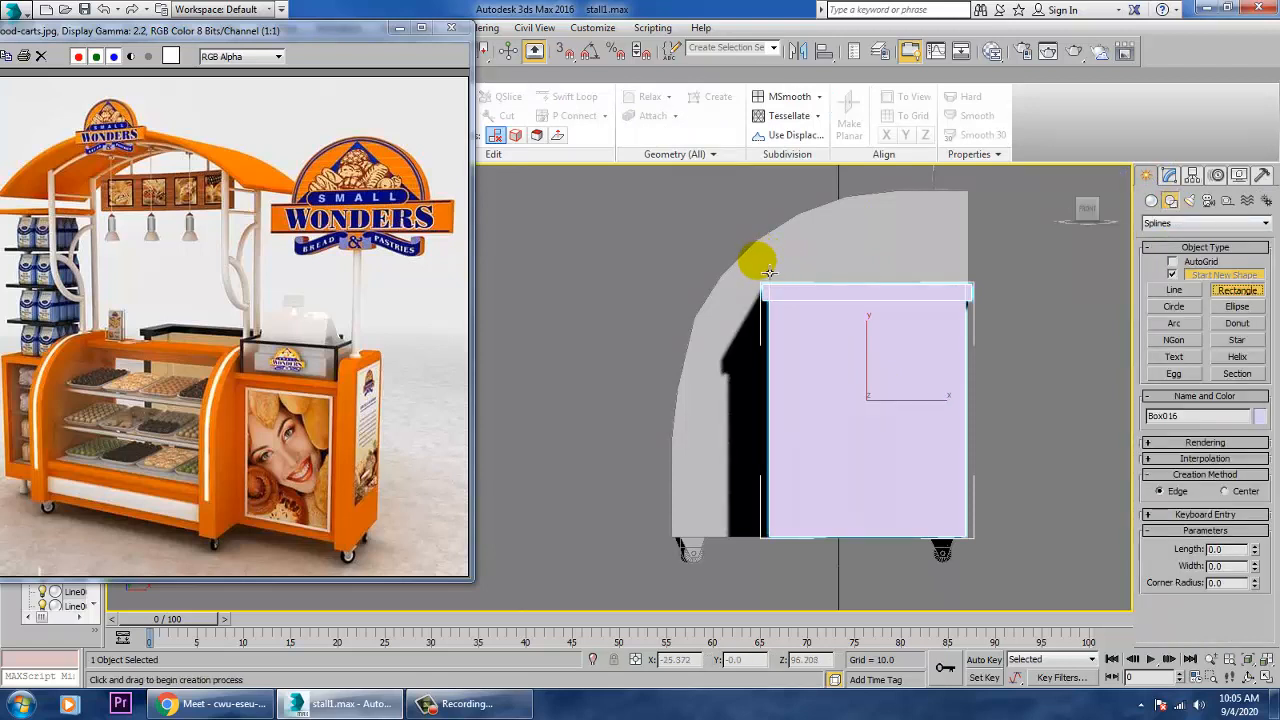
{"action": "left_click_drag", "start_coordinate": [768, 270], "coordinate": [975, 545]}
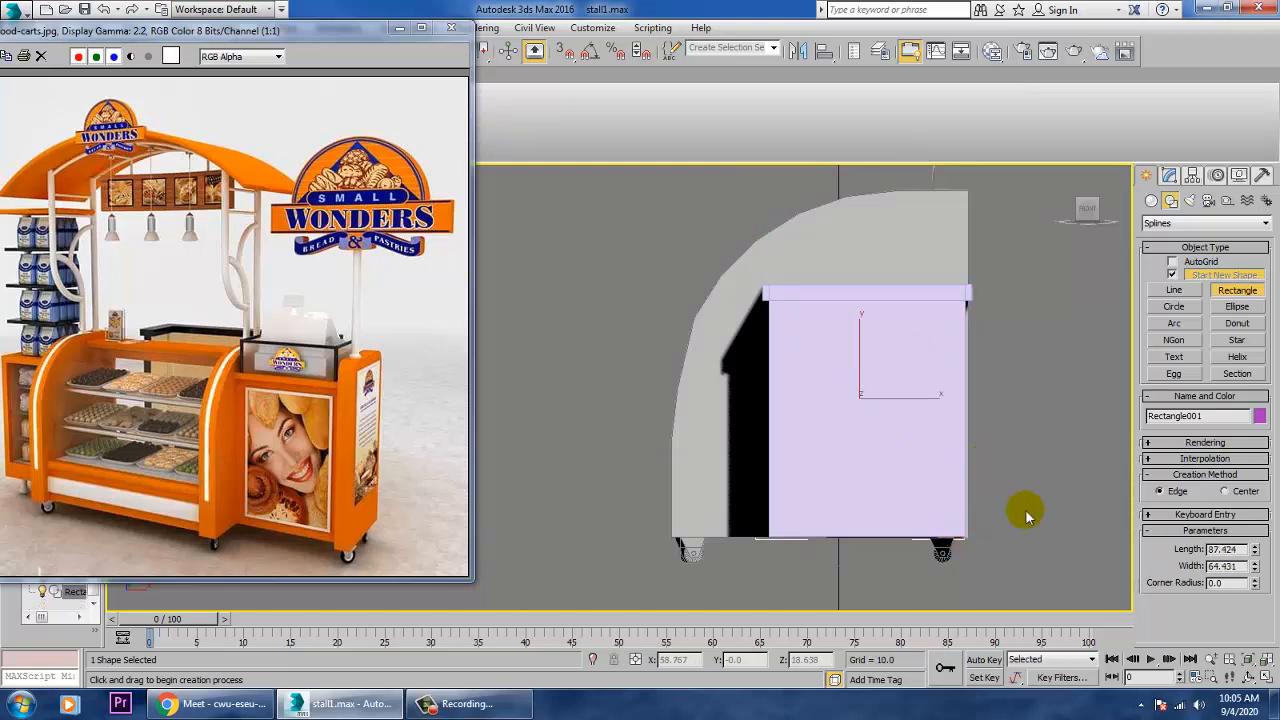
{"action": "right_click", "coordinate": [1034, 520]}
- Move the rectangle along the Y axis to the counter box's outer side, facing away from the display case
{"action": "key", "text": "alt+w"}
{"action": "right_click", "coordinate": [1010, 525]}
{"action": "key", "text": "alt+w"}
{"action": "scroll", "coordinate": [985, 473], "scroll_direction": "down", "scroll_amount": 6}
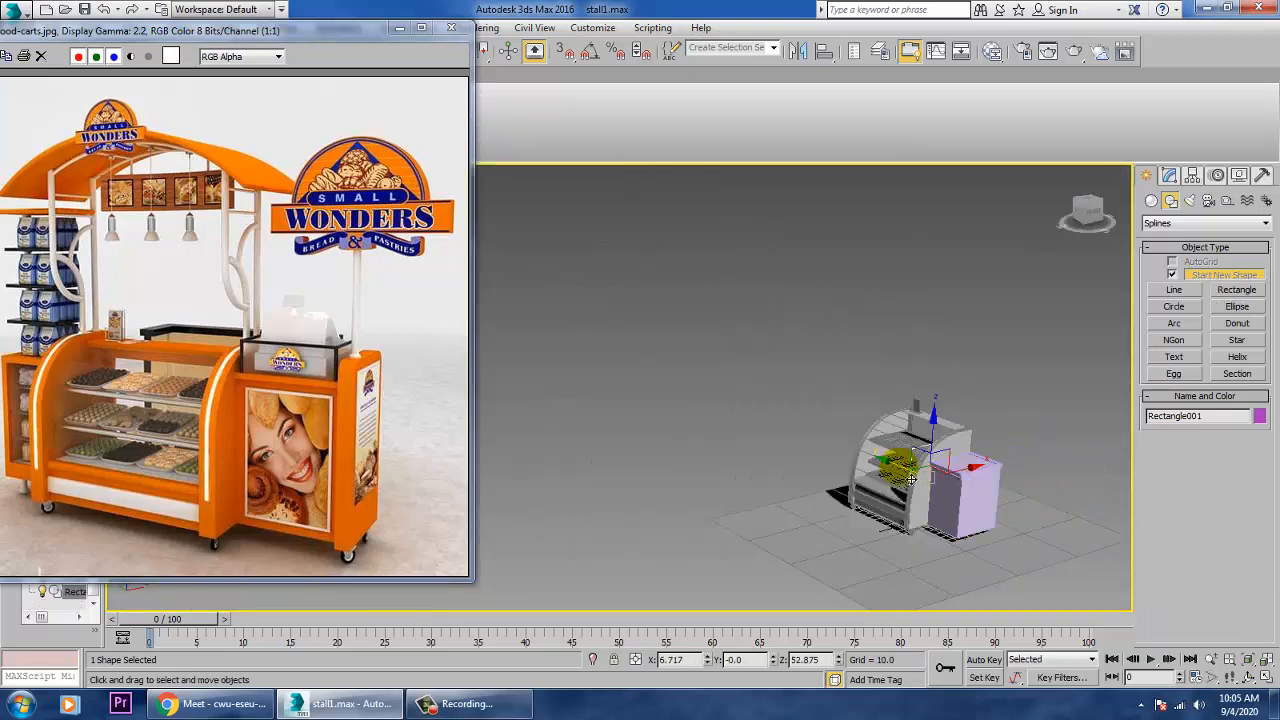
{"action": "left_click_drag", "start_coordinate": [911, 479], "coordinate": [959, 506]}
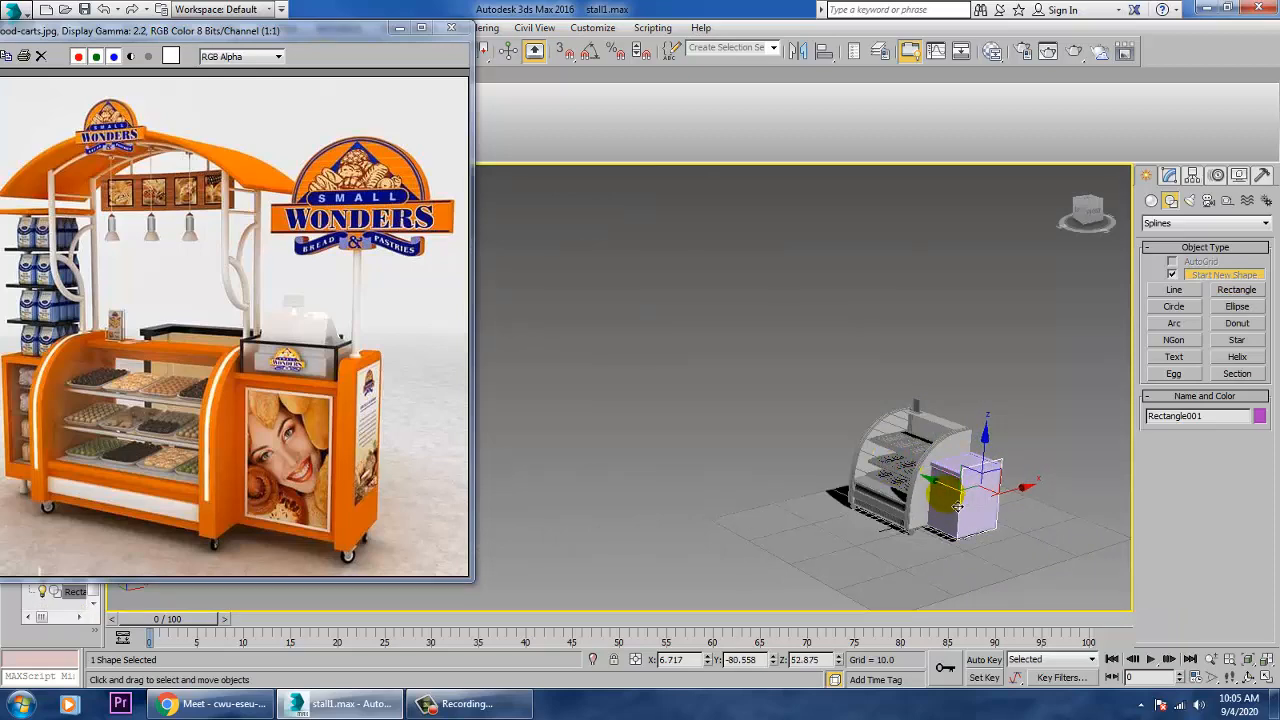
{"action": "middle_click_drag", "start_coordinate": [971, 484], "coordinate": [766, 358], "text": "alt"}
{"action": "key", "text": "alt+w"}
{"action": "key", "text": "alt+w"}
{"action": "scroll", "coordinate": [944, 478], "scroll_direction": "up", "scroll_amount": 4}
{"action": "scroll", "coordinate": [775, 355], "scroll_direction": "up", "scroll_amount": 2}
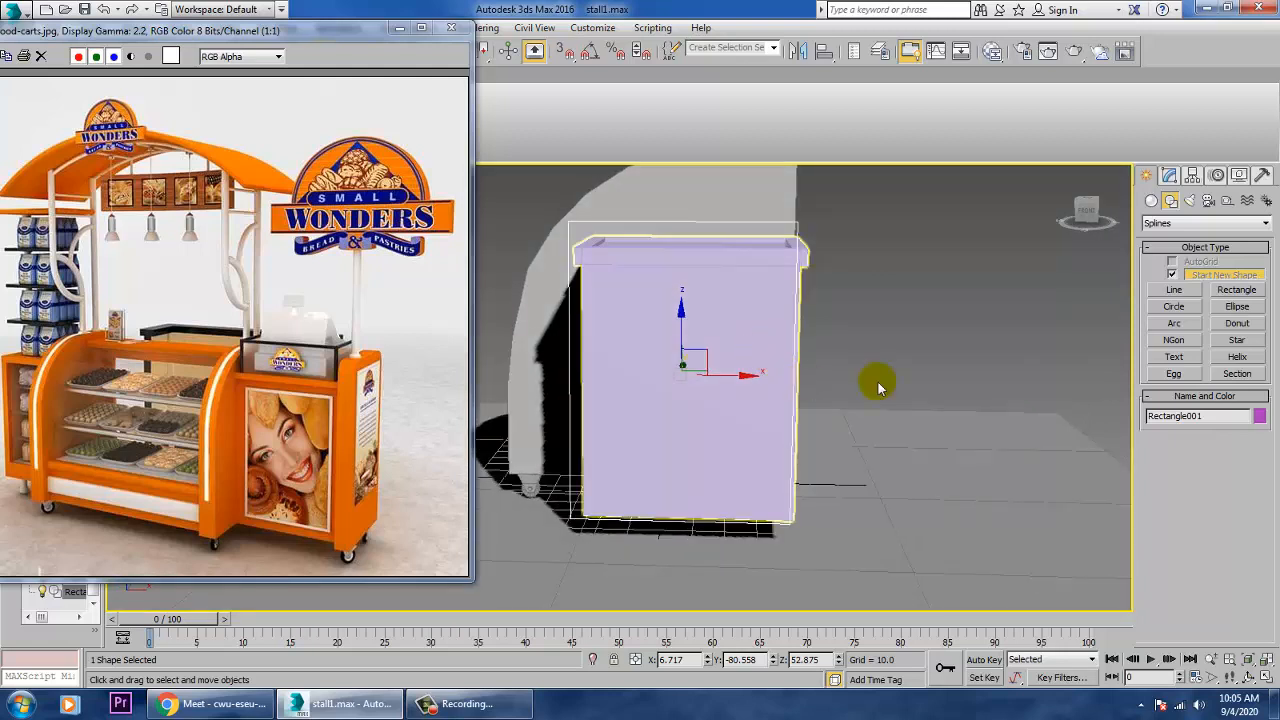
- Convert the rectangle to an editable spline and fillet its two upper corner vertices by about 6.95
{"action": "left_click", "coordinate": [1172, 178]}
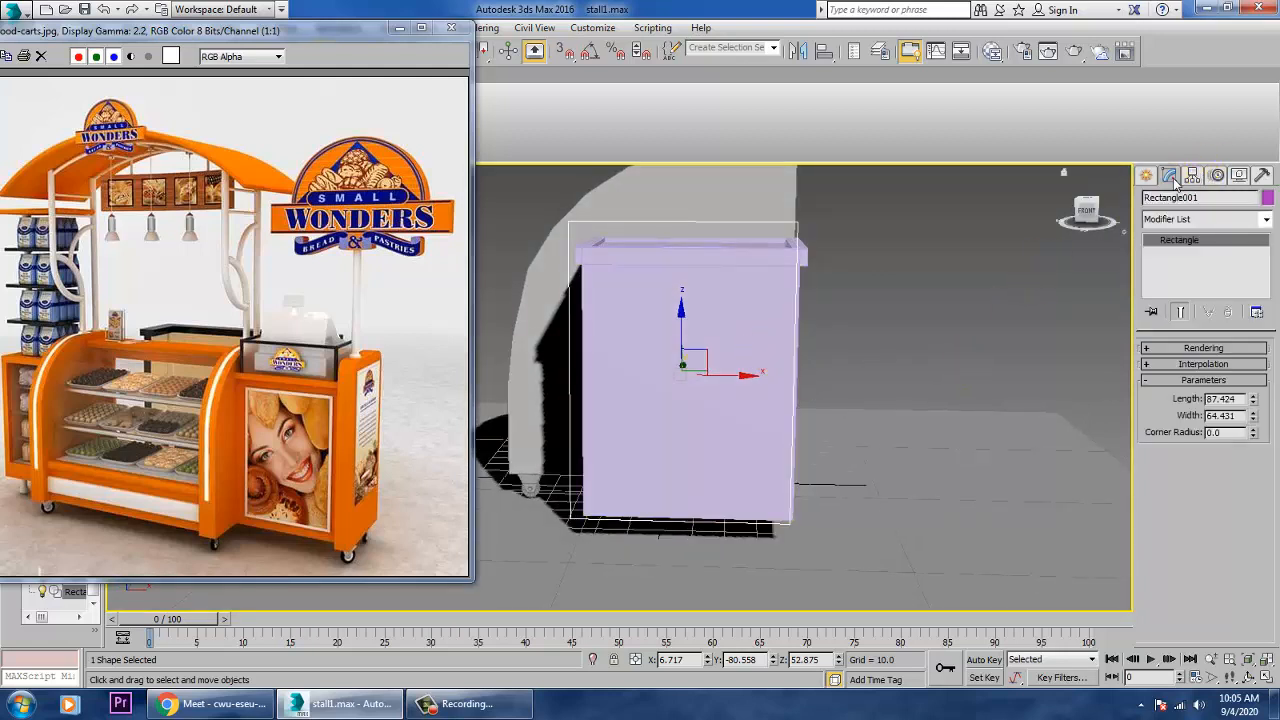
{"action": "right_click", "coordinate": [1188, 250]}
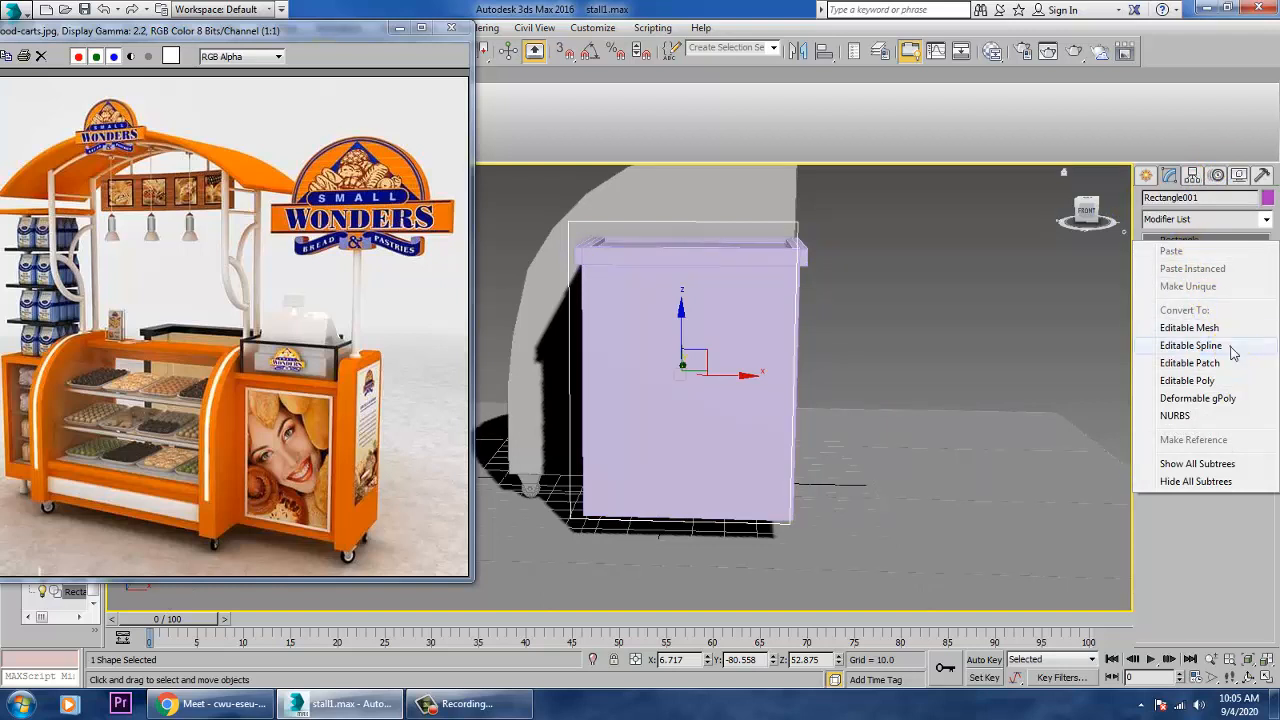
{"action": "left_click", "coordinate": [1190, 345]}
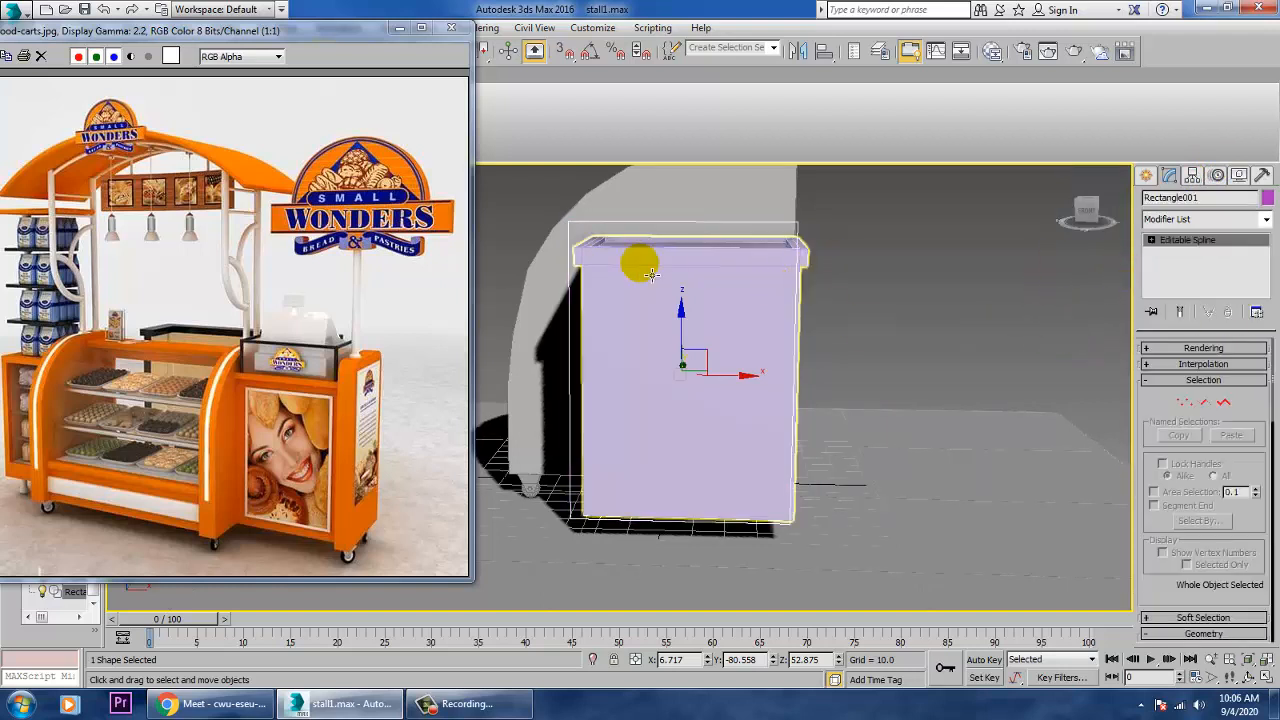
{"action": "key", "text": "1"}
{"action": "left_click_drag", "start_coordinate": [847, 298], "coordinate": [848, 298]}
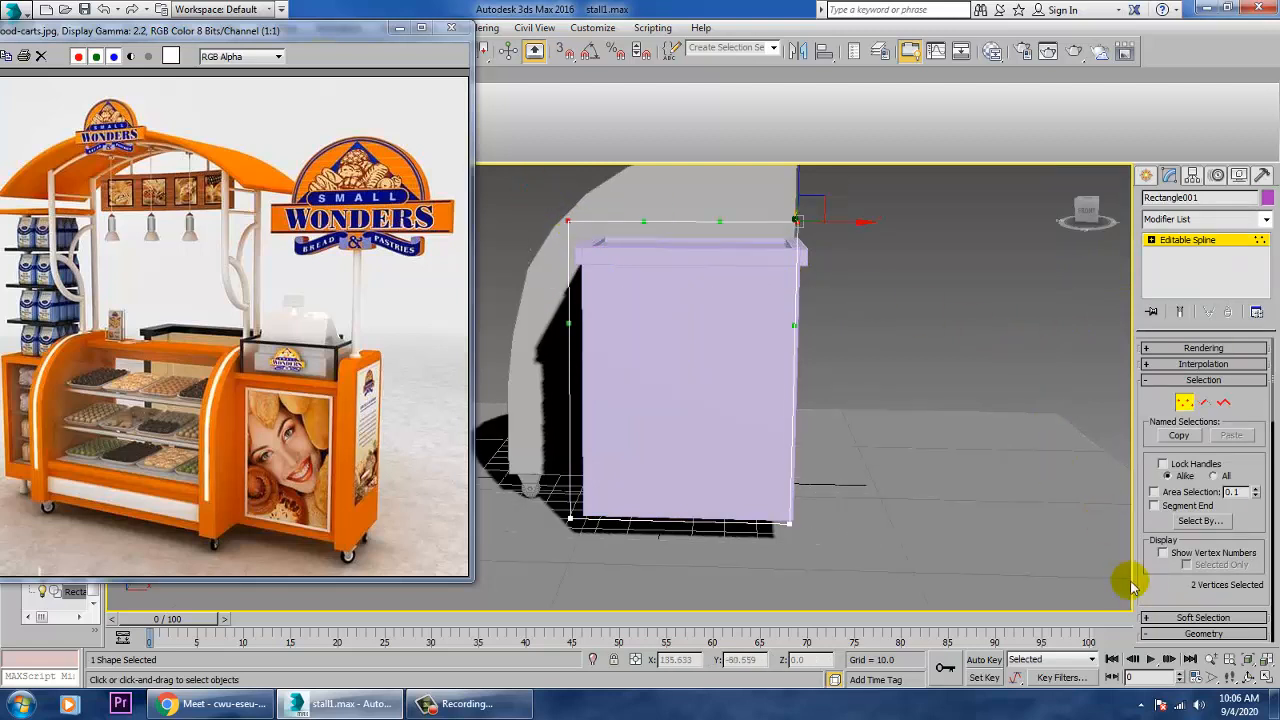
{"action": "scroll", "coordinate": [1163, 601], "scroll_direction": "down", "scroll_amount": 10}
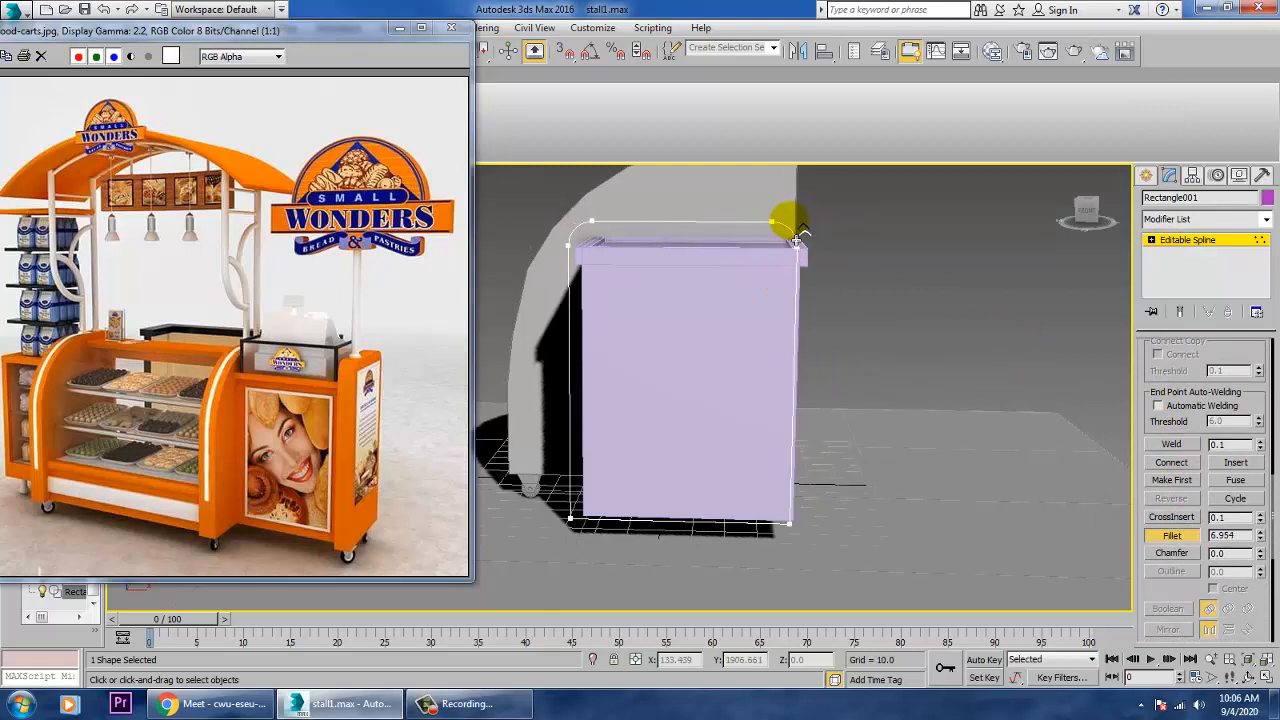
{"action": "left_click", "coordinate": [1185, 244]}
- Apply an Extrude modifier to the rounded rectangle with an amount of 6.0 to form a side panel
{"action": "left_click", "coordinate": [1266, 221]}
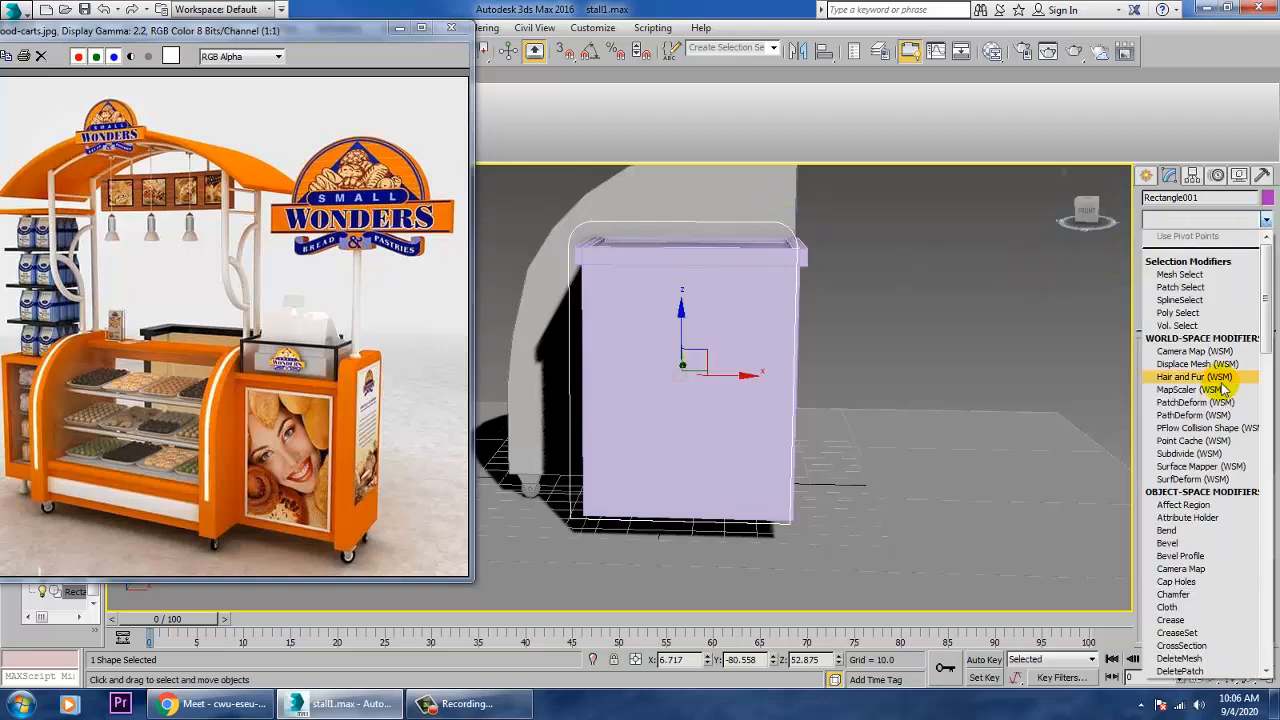
{"action": "type", "text": "ex"}
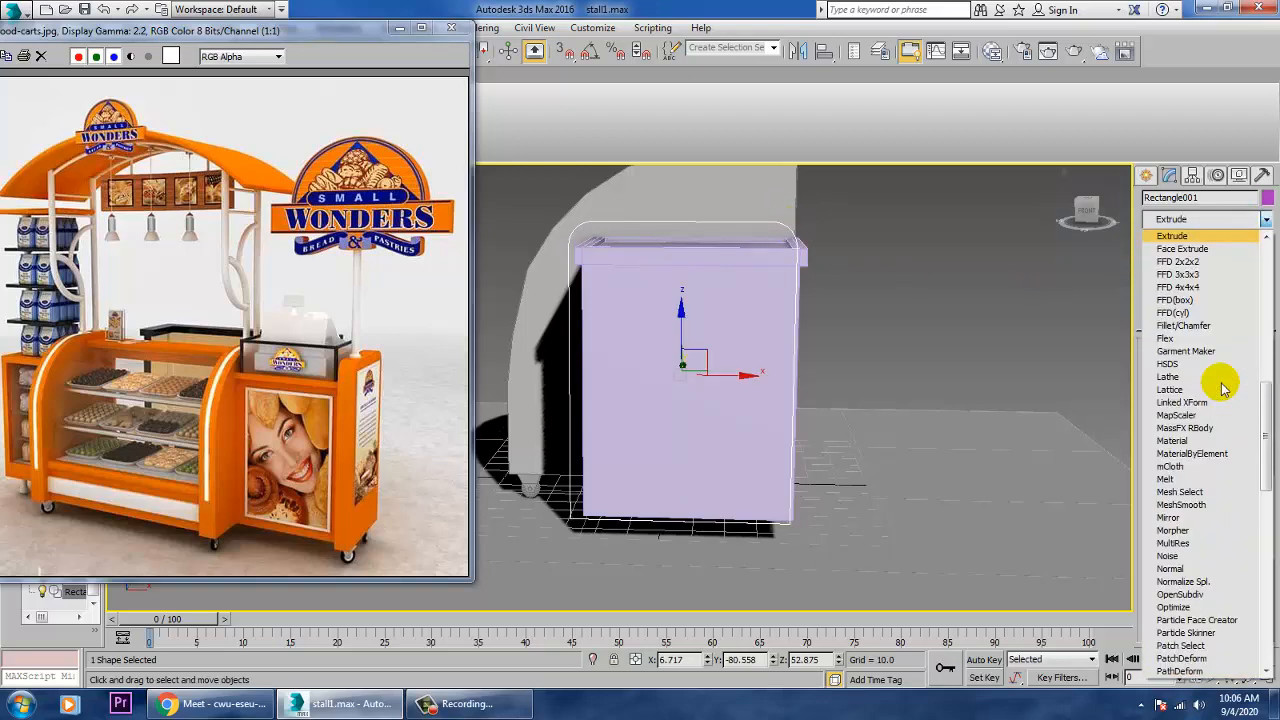
{"action": "left_click", "coordinate": [1211, 236]}
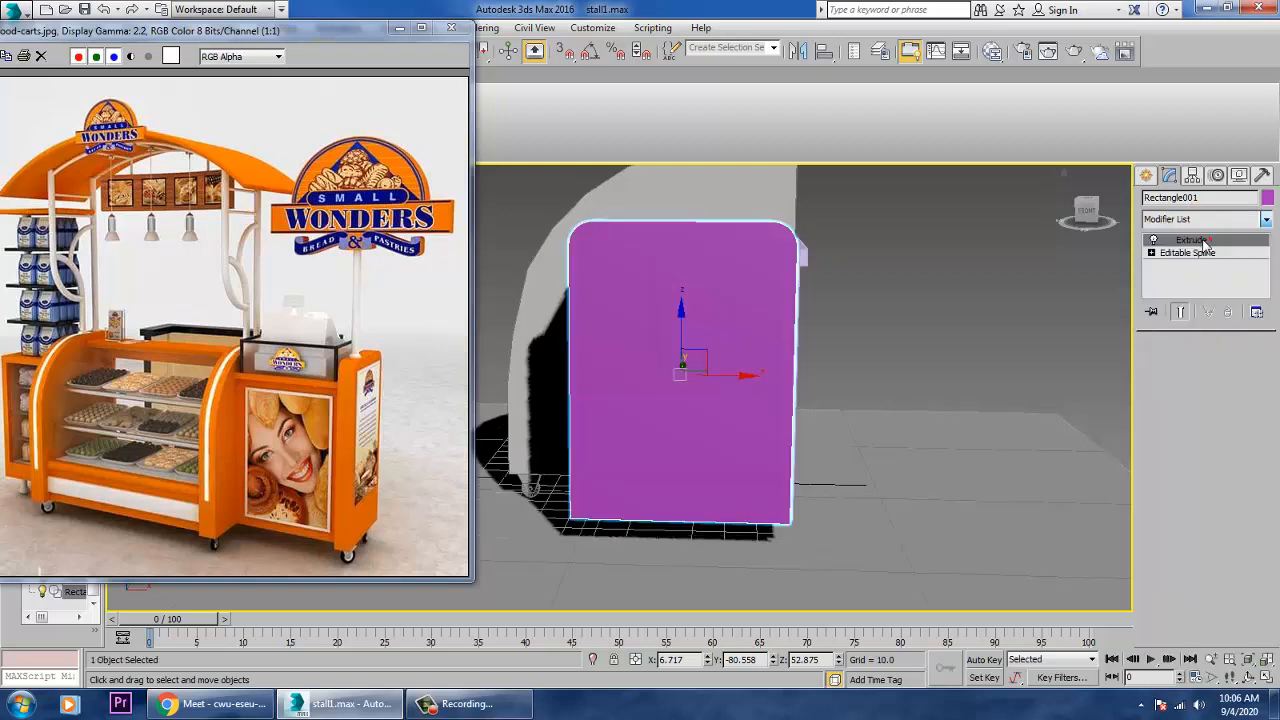
{"action": "middle_click_drag", "start_coordinate": [829, 300], "coordinate": [958, 320], "text": "alt"}
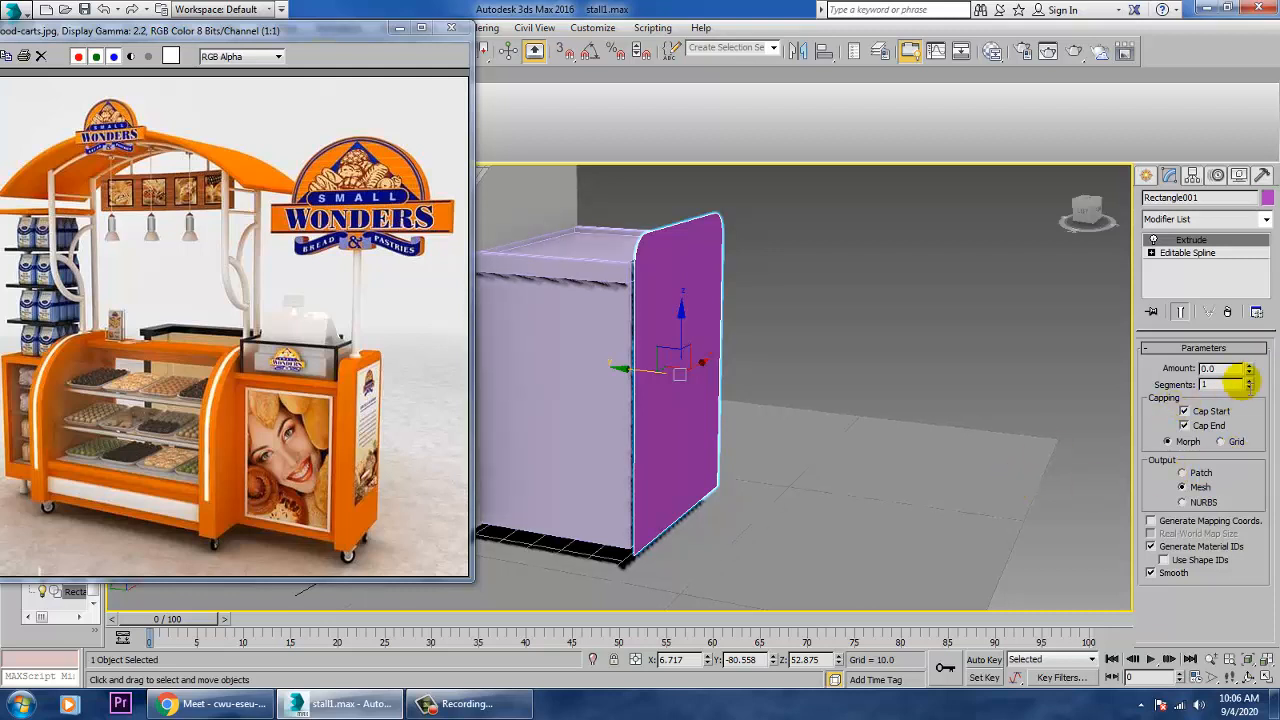
{"action": "left_click_drag", "start_coordinate": [1250, 372], "coordinate": [1252, 369]}
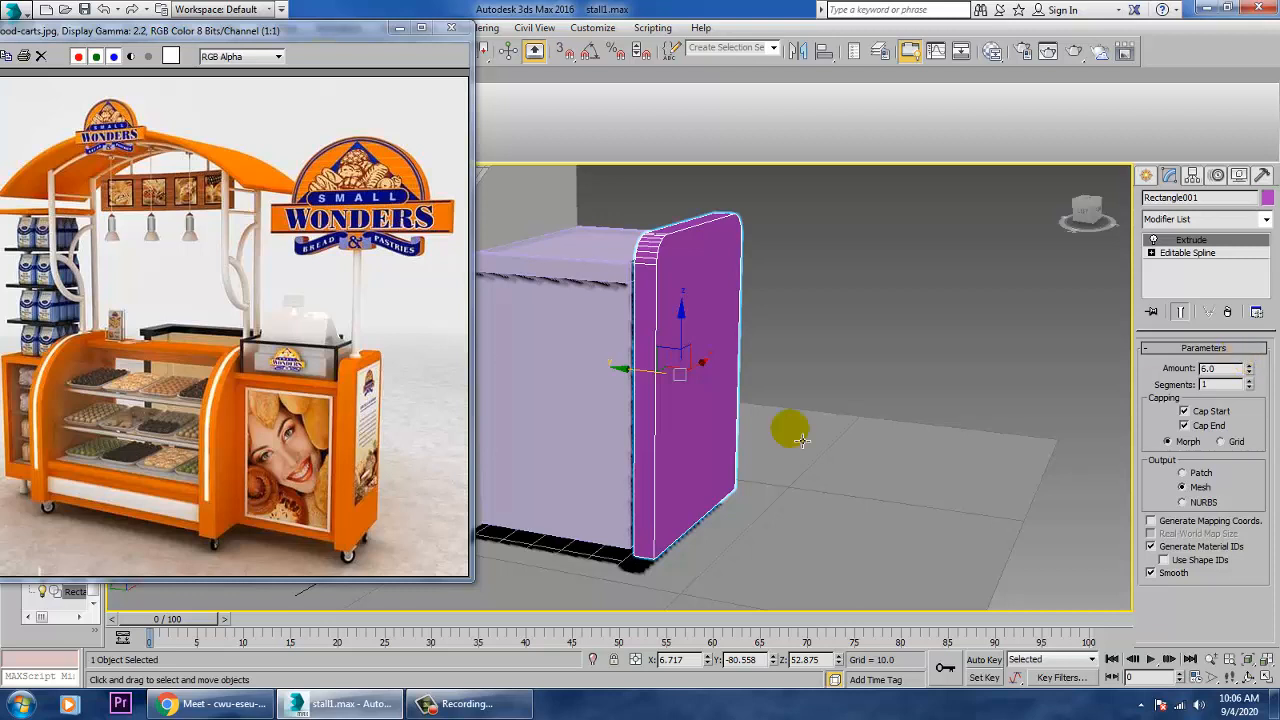
- Move the side panel slightly along the Y axis toward the counter box and check the fit in the side view
{"action": "left_click", "coordinate": [728, 430]}
{"action": "middle_click_drag", "start_coordinate": [803, 366], "coordinate": [645, 395], "text": "alt"}
{"action": "left_click_drag", "start_coordinate": [645, 395], "coordinate": [651, 396]}
{"action": "key", "text": "alt+w"}
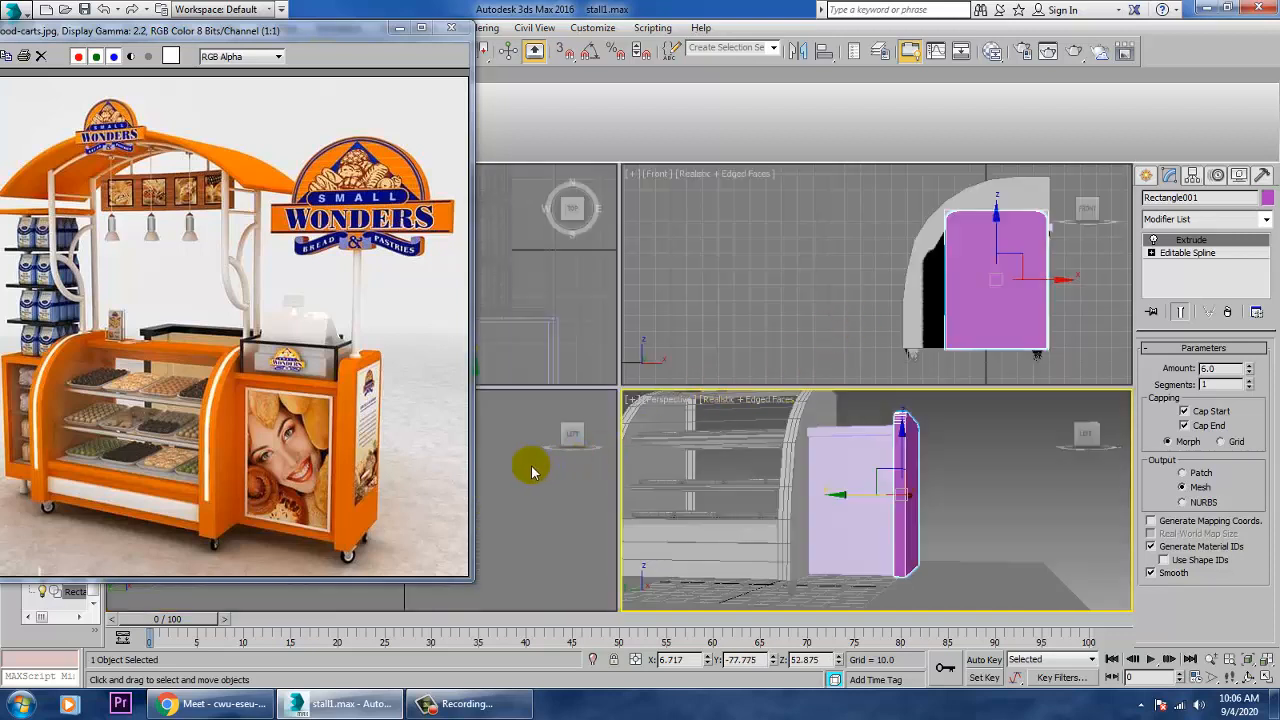
{"action": "key", "text": "f"}
{"action": "key", "text": "alt+w"}
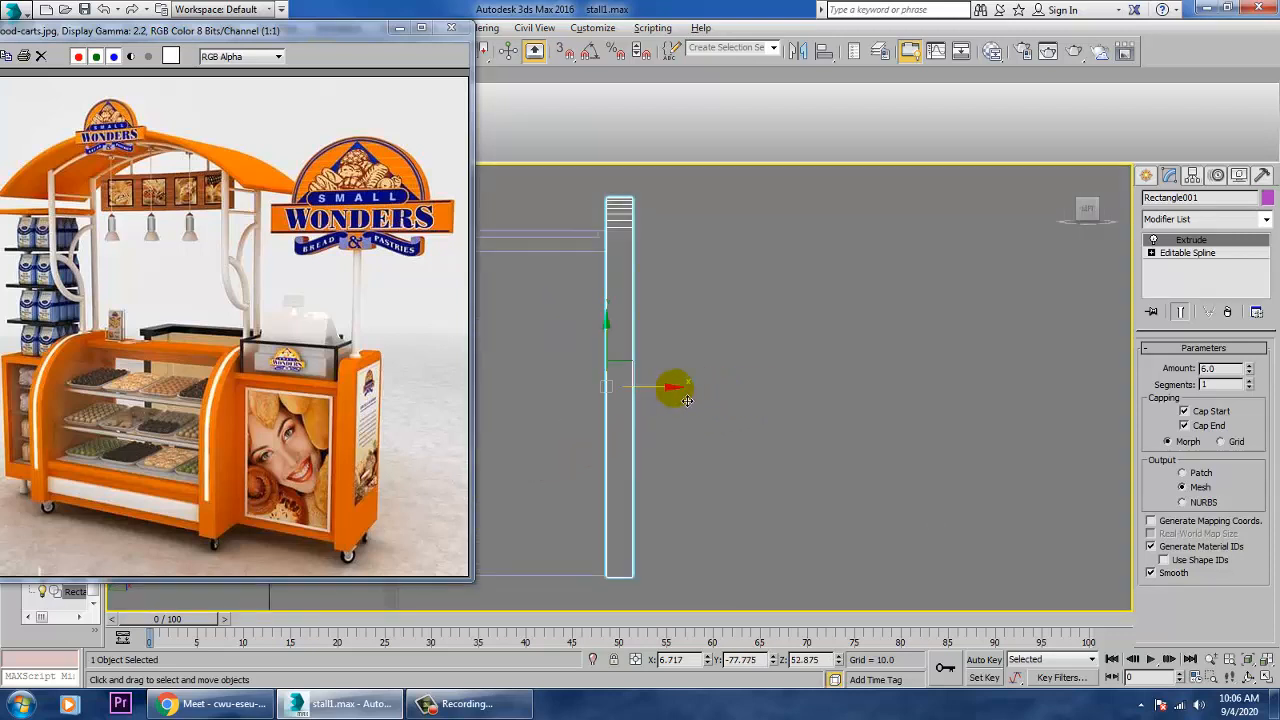
{"action": "key", "text": "alt+w"}
{"action": "middle_click_drag", "start_coordinate": [914, 471], "coordinate": [929, 471], "text": "alt"}
{"action": "key", "text": "alt+w"}
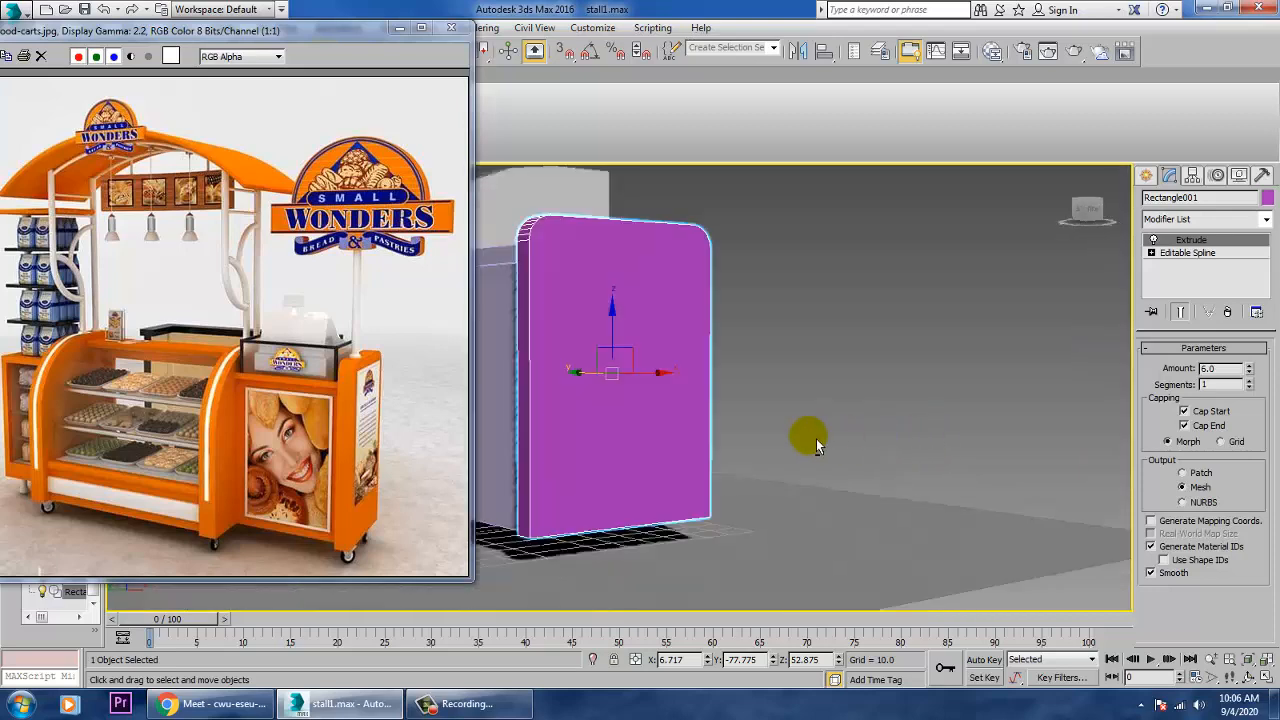
- Shift the side panel slightly along the X axis to align it with the counter's rear overhang
{"action": "middle_click_drag", "start_coordinate": [808, 437], "coordinate": [803, 360], "text": "alt"}
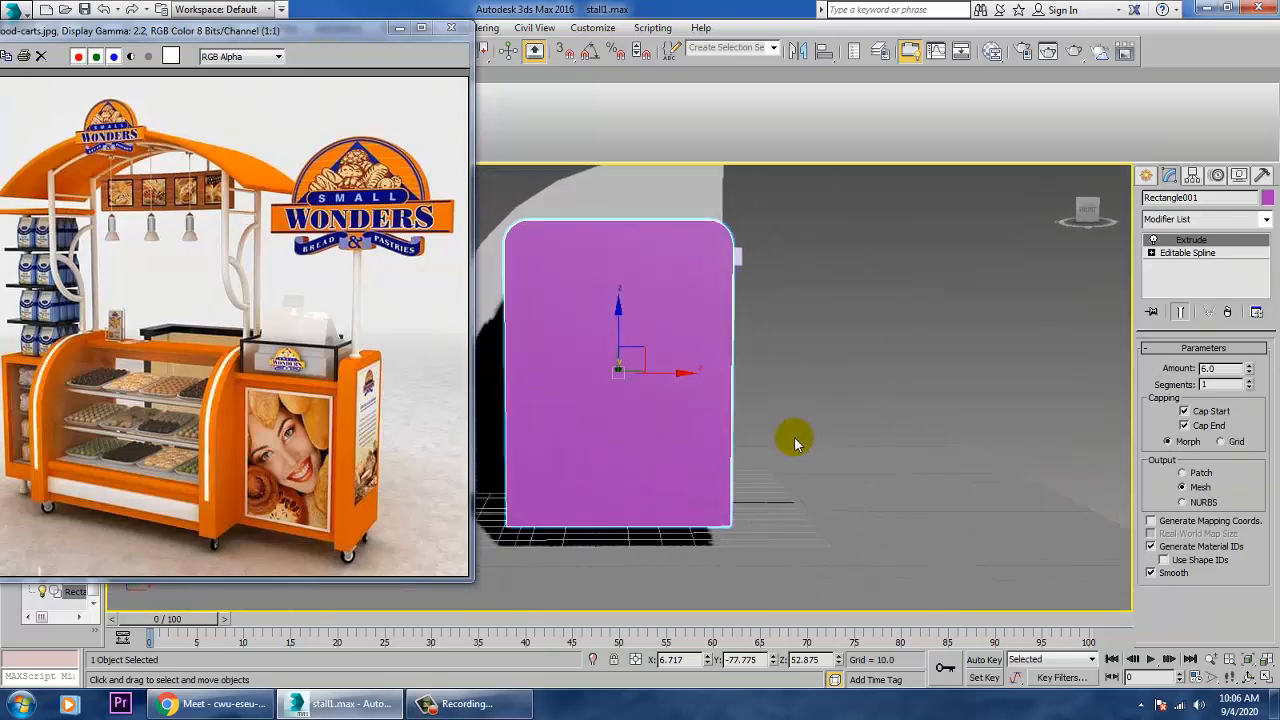
{"action": "left_click_drag", "start_coordinate": [683, 384], "coordinate": [693, 382]}
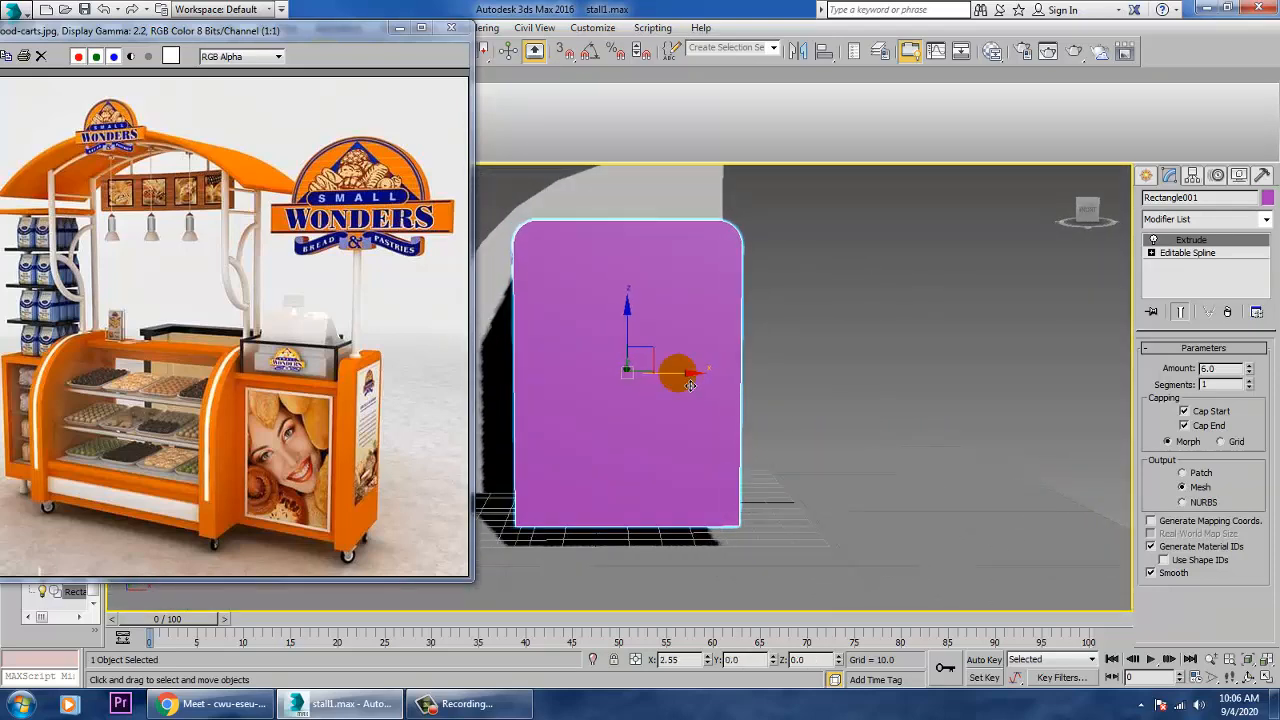
{"action": "middle_click_drag", "start_coordinate": [800, 373], "coordinate": [886, 357], "text": "alt"}
- Move the panel spline's front-side vertices slightly forward with the extruded result shown, and return to the Extrude level
{"action": "left_click", "coordinate": [707, 279]}
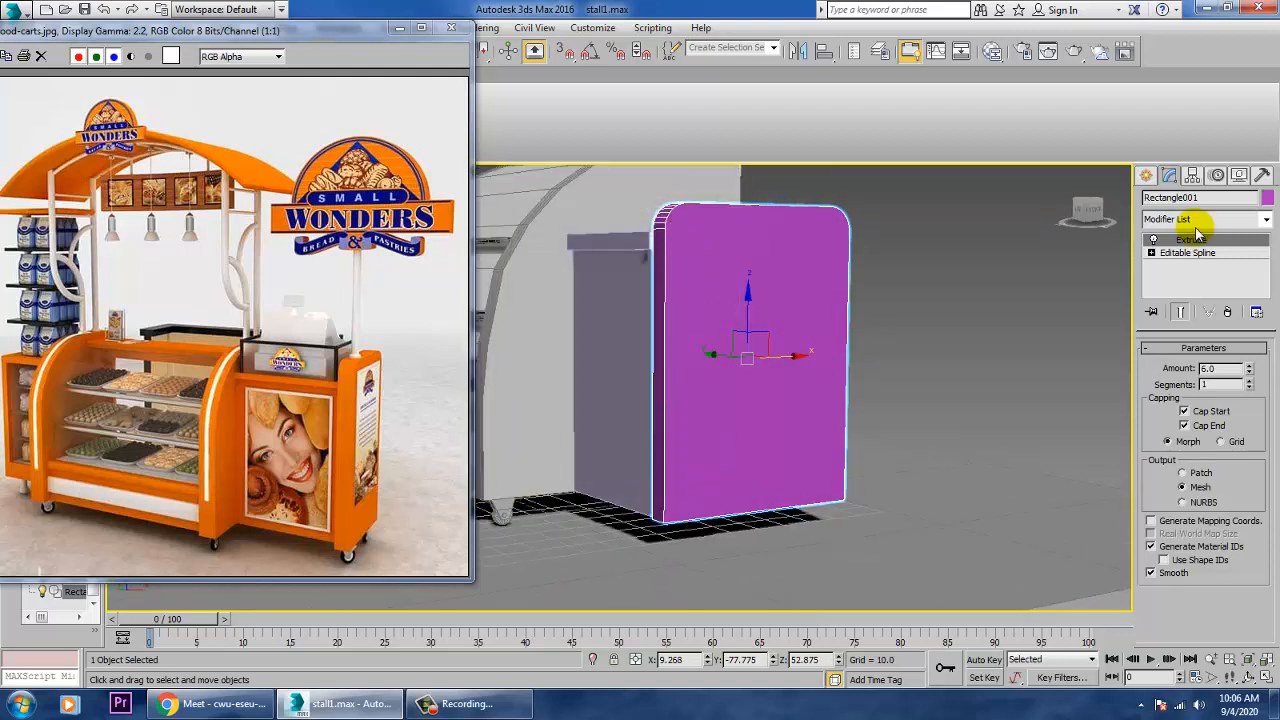
{"action": "left_click", "coordinate": [1151, 253]}
{"action": "left_click", "coordinate": [1180, 266]}
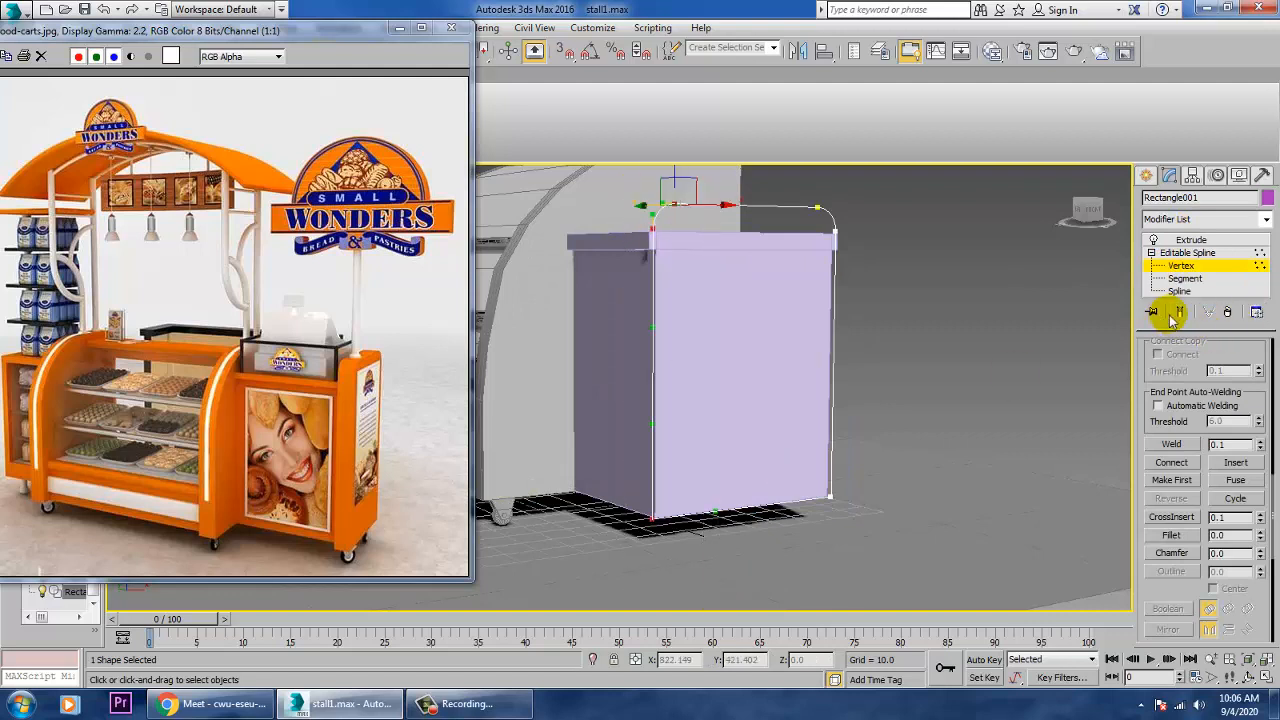
{"action": "left_click", "coordinate": [1180, 311]}
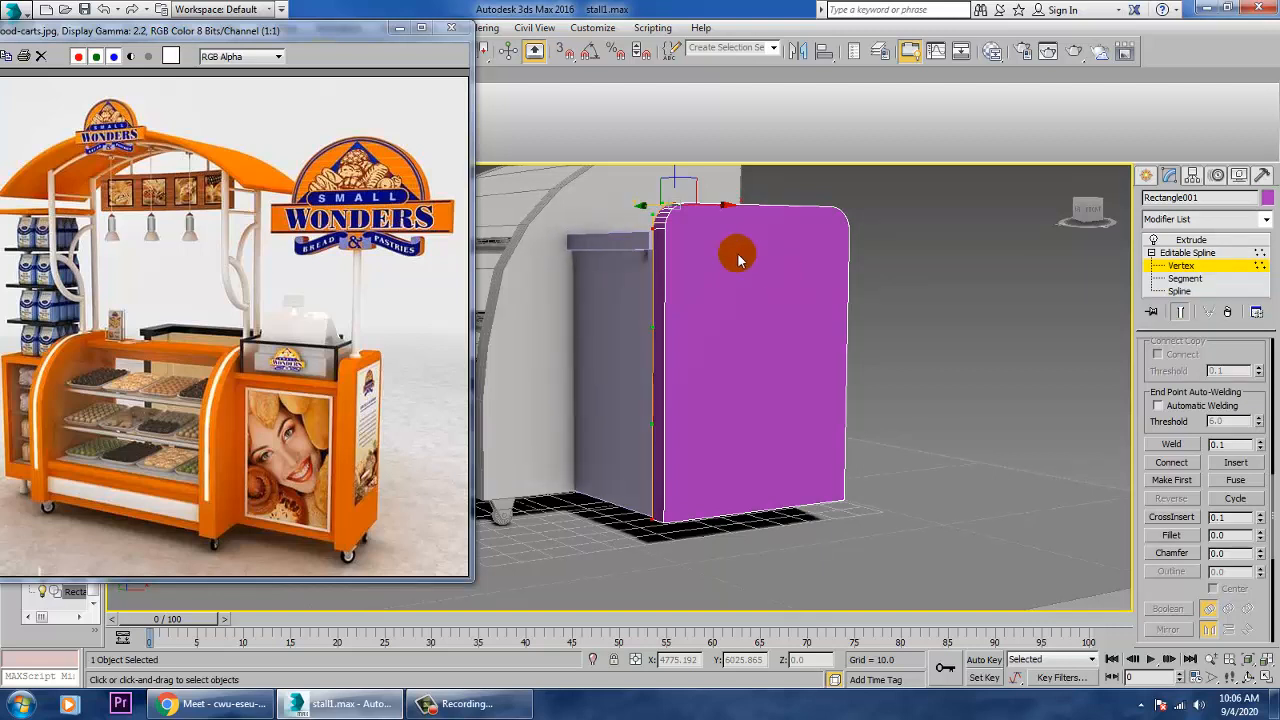
{"action": "middle_click_drag", "start_coordinate": [631, 364], "coordinate": [748, 222], "text": "alt"}
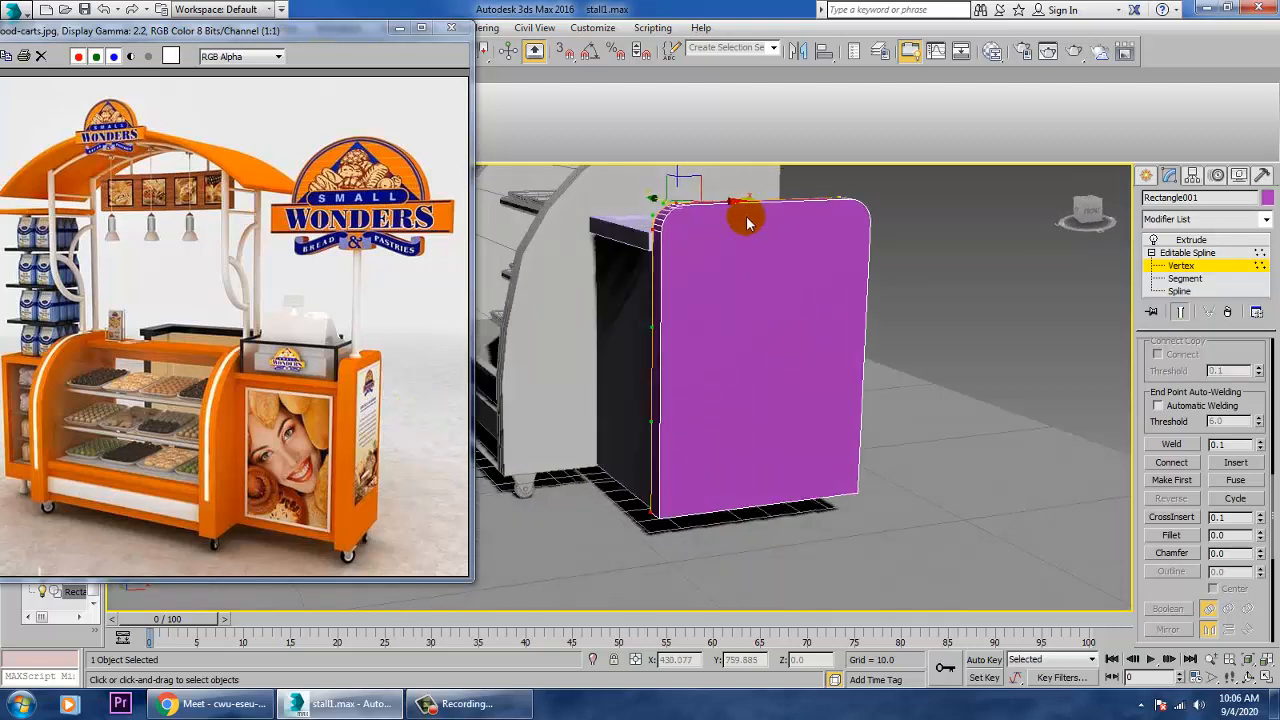
{"action": "left_click_drag", "start_coordinate": [736, 214], "coordinate": [731, 214]}
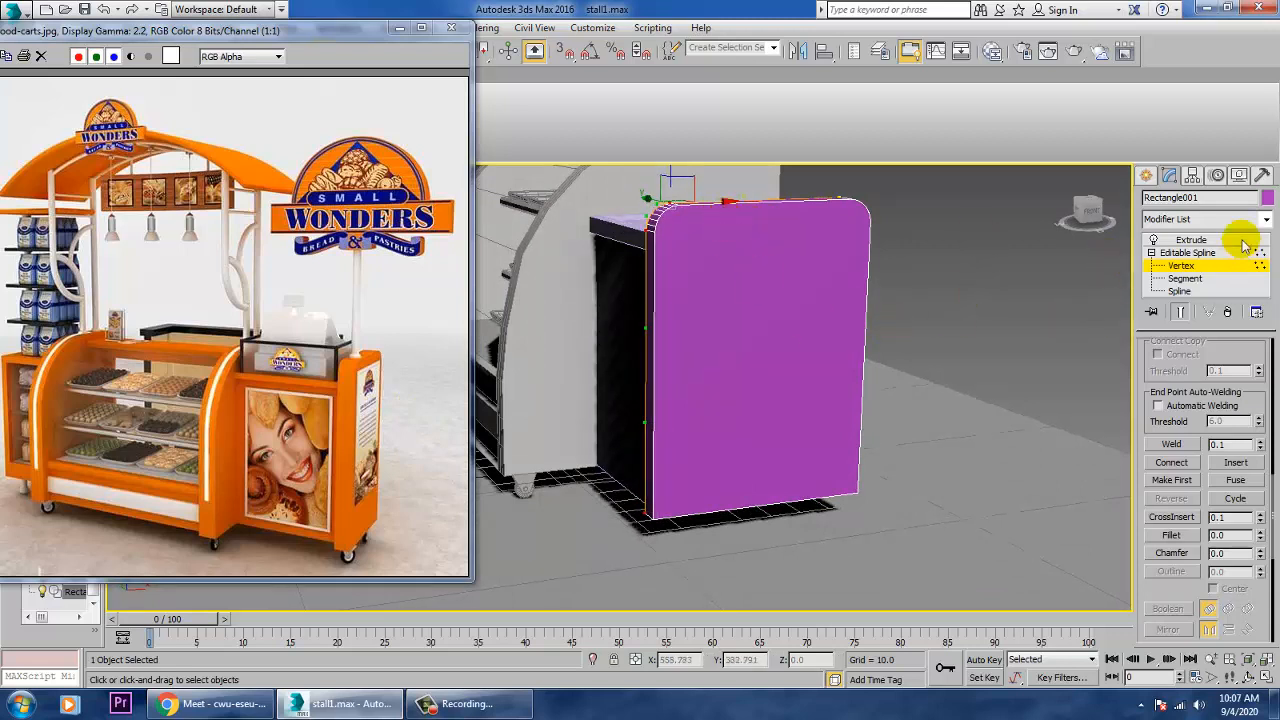
{"action": "left_click", "coordinate": [1183, 242]}
- Copy the display case's front caster wheel and bracket to beneath the side panel's front lower corner
{"action": "middle_click_drag", "start_coordinate": [844, 422], "coordinate": [827, 345], "text": "alt"}
{"action": "middle_click_drag", "start_coordinate": [938, 330], "coordinate": [903, 364], "text": "alt"}
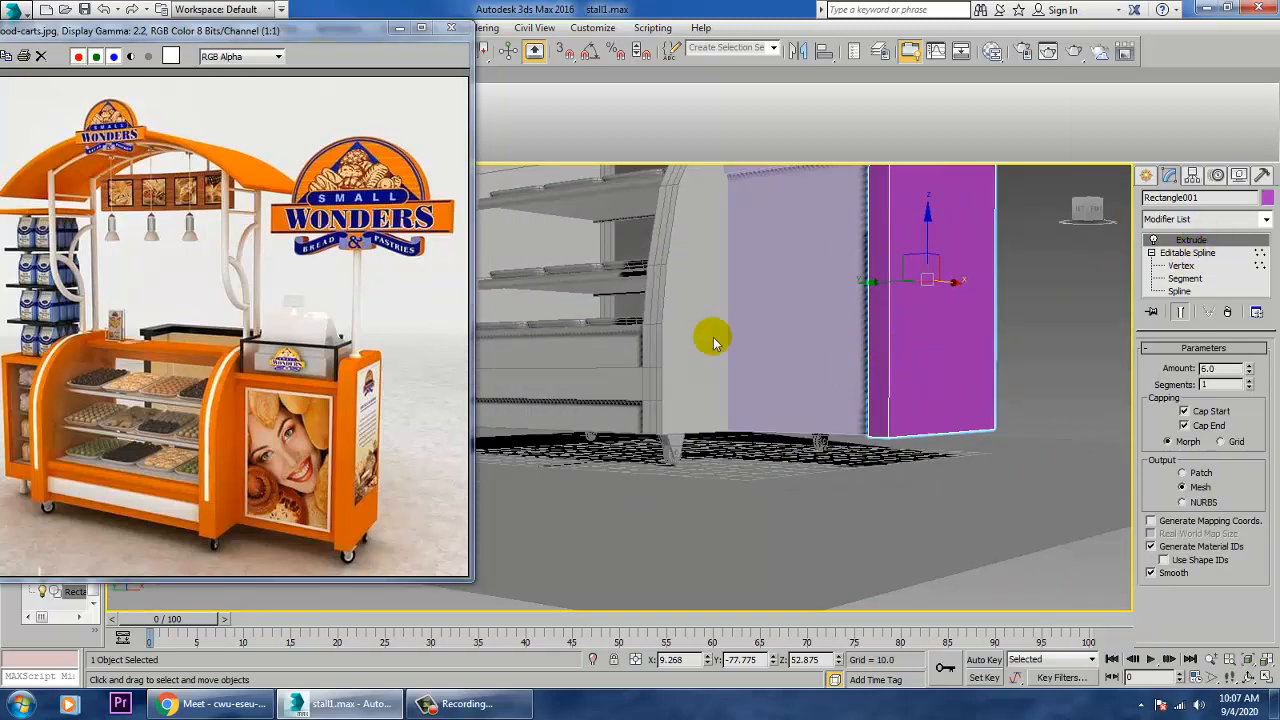
{"action": "left_click", "coordinate": [690, 454]}
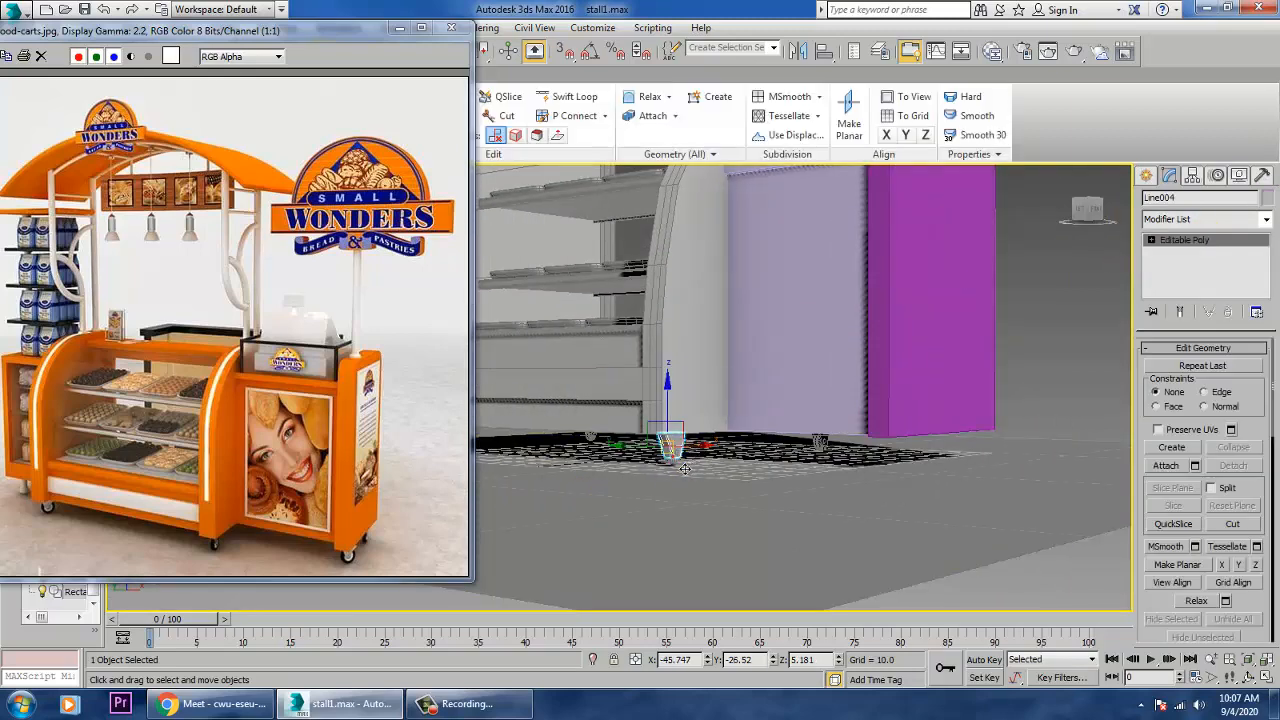
{"action": "scroll", "coordinate": [685, 468], "scroll_direction": "up", "scroll_amount": 10}
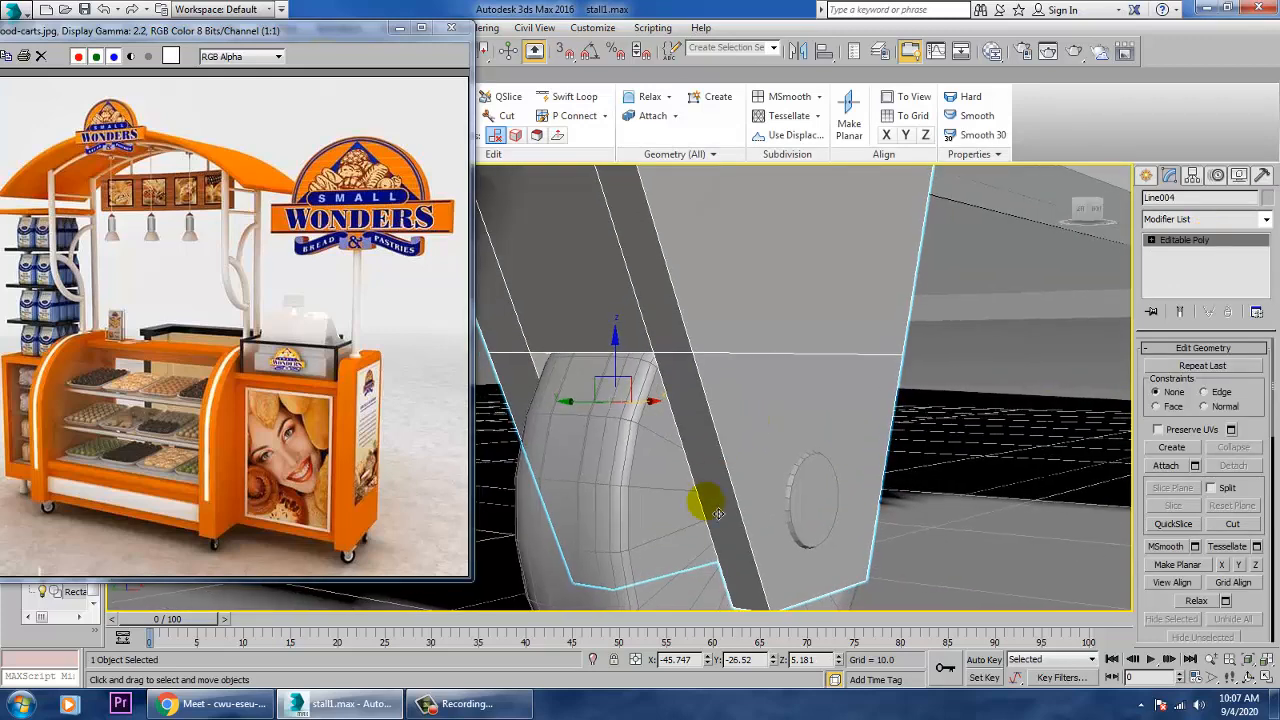
{"action": "left_click", "coordinate": [652, 505], "text": "ctrl"}
{"action": "scroll", "coordinate": [700, 470], "scroll_direction": "down", "scroll_amount": 10}
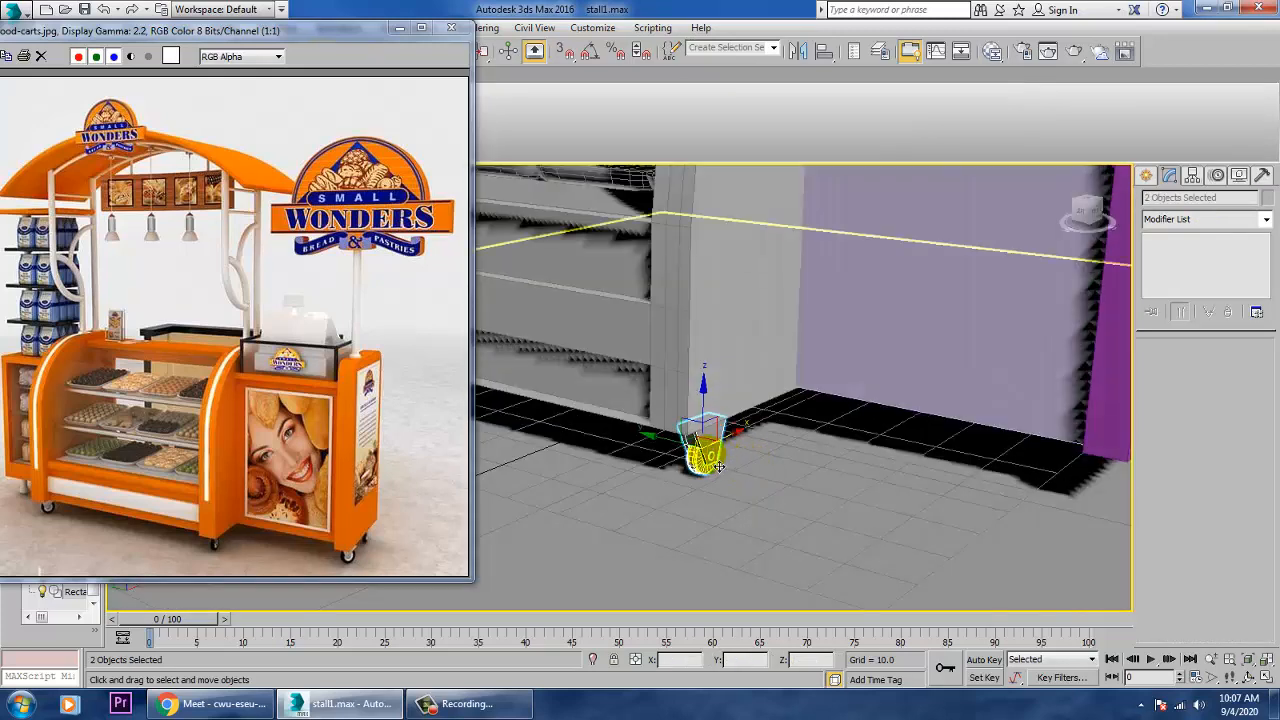
{"action": "left_click_drag", "start_coordinate": [718, 466], "coordinate": [985, 505]}
{"action": "left_click", "coordinate": [640, 422]}
{"action": "mouse_move", "coordinate": [829, 466]}
{"action": "middle_mouse_down"}
{"action": "mouse_move", "coordinate": [765, 435]}
{"action": "mouse_move", "coordinate": [700, 432]}
{"action": "middle_mouse_up"}
{"action": "mouse_move", "coordinate": [907, 492]}
{"action": "left_mouse_down"}
{"action": "mouse_move", "coordinate": [1017, 448]}
{"action": "mouse_move", "coordinate": [996, 455]}
{"action": "left_mouse_up"}
- Rotate the copied caster wheel and bracket about the vertical axis
{"action": "key", "text": "e"}
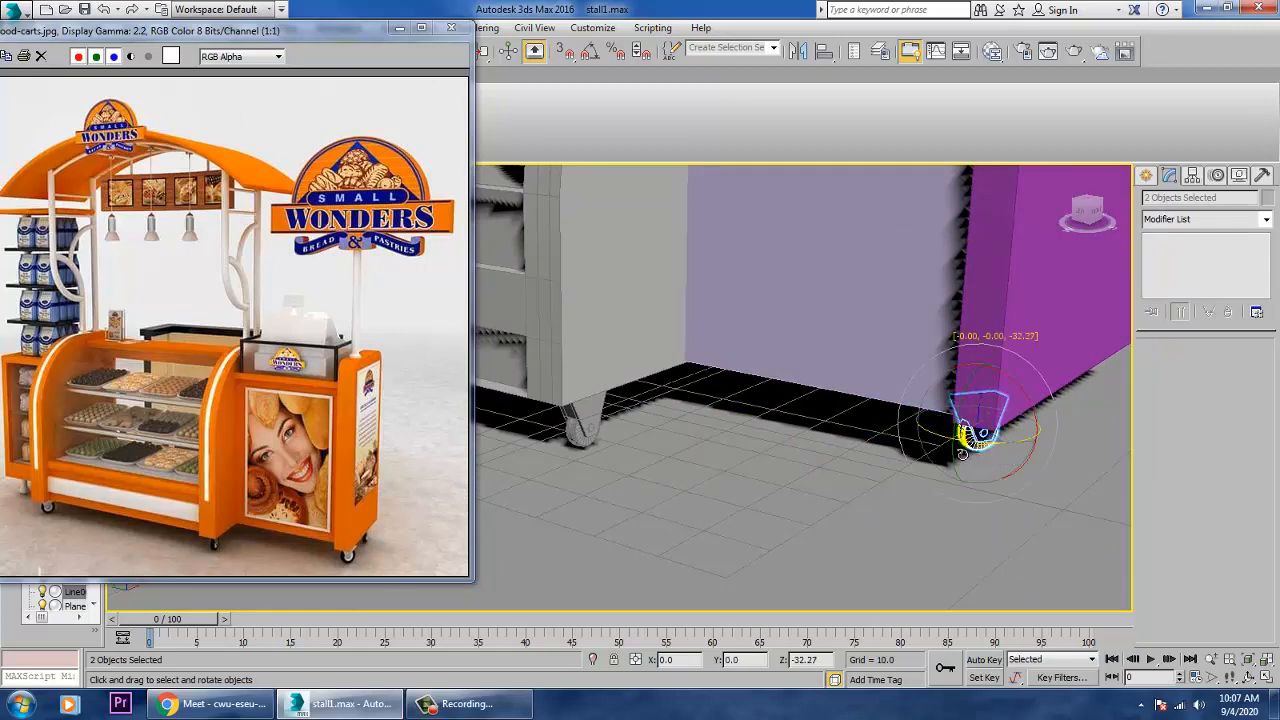
{"action": "key", "text": "w"}
{"action": "middle_click_drag", "start_coordinate": [962, 452], "coordinate": [790, 440], "text": "alt"}
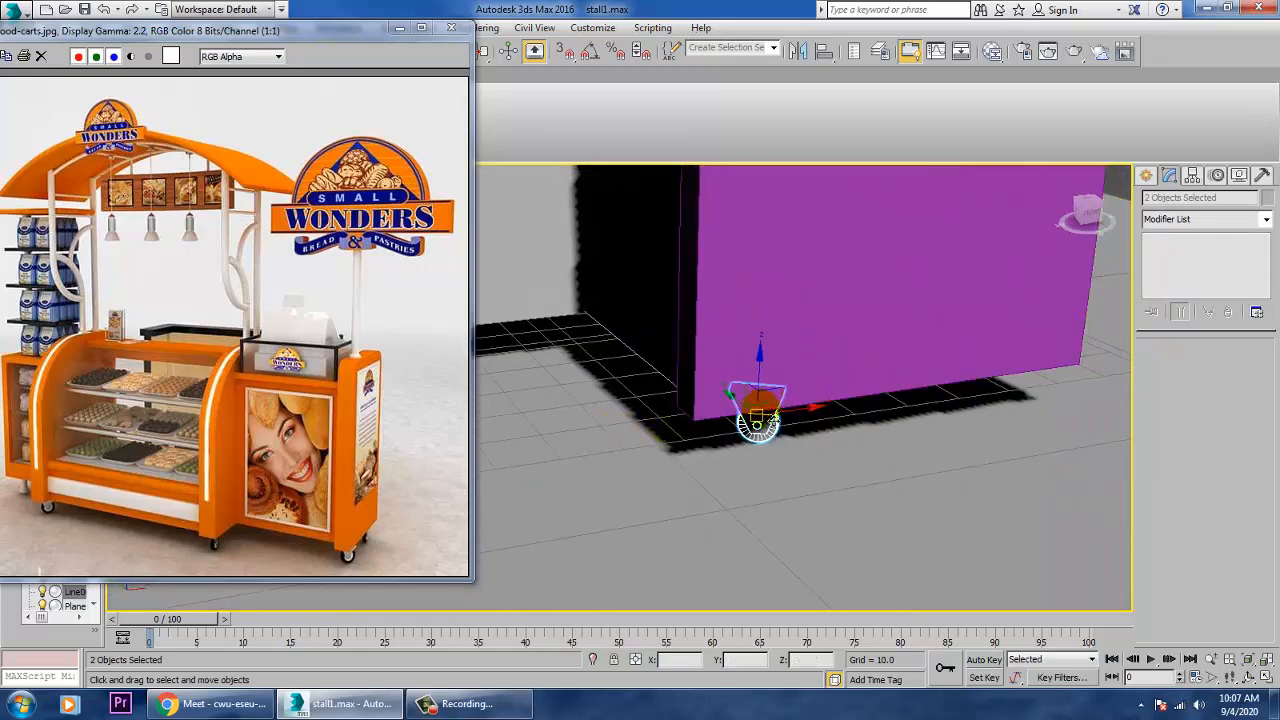
- Place one copy of the caster wheel and bracket beneath the side panel's rear lower corner
{"action": "mouse_move", "coordinate": [805, 421]}
{"action": "left_mouse_down"}
{"action": "mouse_move", "coordinate": [778, 423]}
{"action": "mouse_move", "coordinate": [1094, 371]}
{"action": "left_mouse_up"}
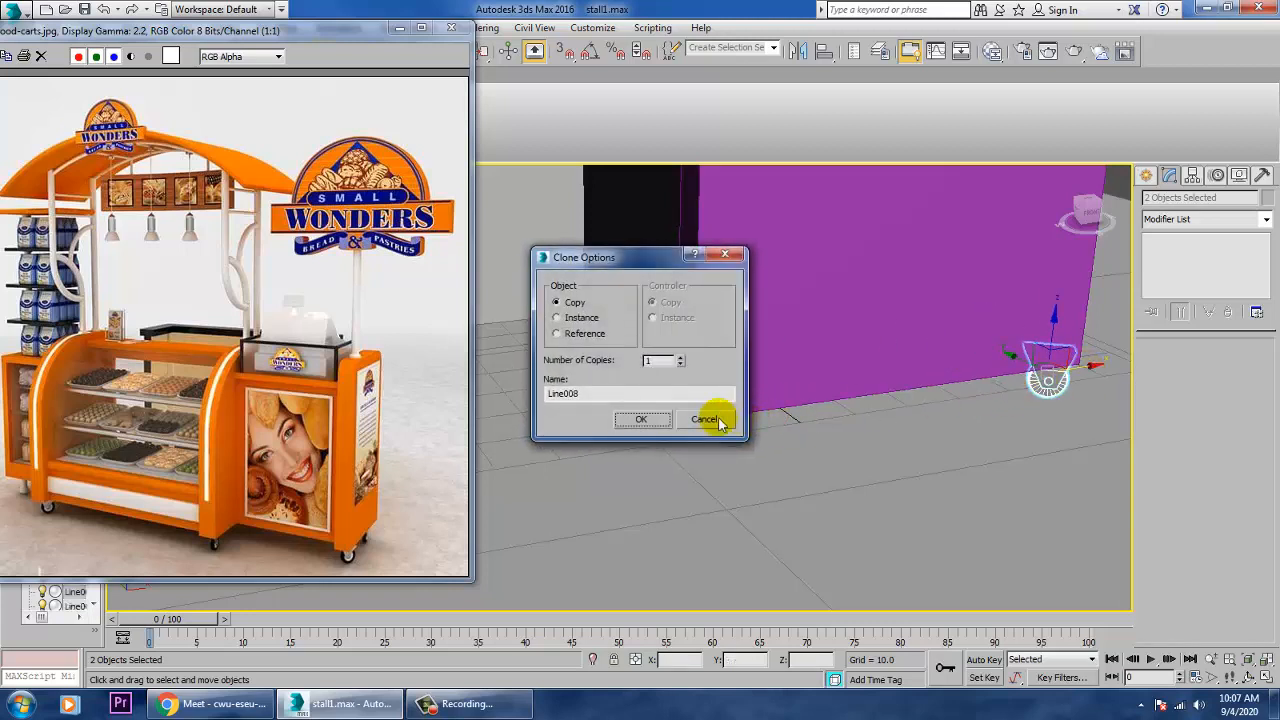
{"action": "left_click", "coordinate": [657, 420]}
{"action": "key", "text": "z"}
{"action": "scroll", "coordinate": [876, 382], "scroll_direction": "down", "scroll_amount": 2}
{"action": "mouse_move", "coordinate": [886, 380]}
{"action": "middle_mouse_down", "text": "alt"}
{"action": "mouse_move", "coordinate": [780, 378]}
{"action": "mouse_move", "coordinate": [874, 374]}
{"action": "mouse_move", "coordinate": [680, 350]}
{"action": "mouse_move", "coordinate": [768, 388]}
{"action": "mouse_move", "coordinate": [709, 389]}
{"action": "mouse_move", "coordinate": [852, 382]}
{"action": "mouse_move", "coordinate": [900, 363]}
{"action": "mouse_move", "coordinate": [889, 414]}
{"action": "mouse_move", "coordinate": [901, 420]}
{"action": "middle_mouse_up", "text": "alt"}
{"action": "scroll", "coordinate": [700, 390], "scroll_direction": "down", "scroll_amount": 3}
{"action": "scroll", "coordinate": [900, 363], "scroll_direction": "down", "scroll_amount": 8}
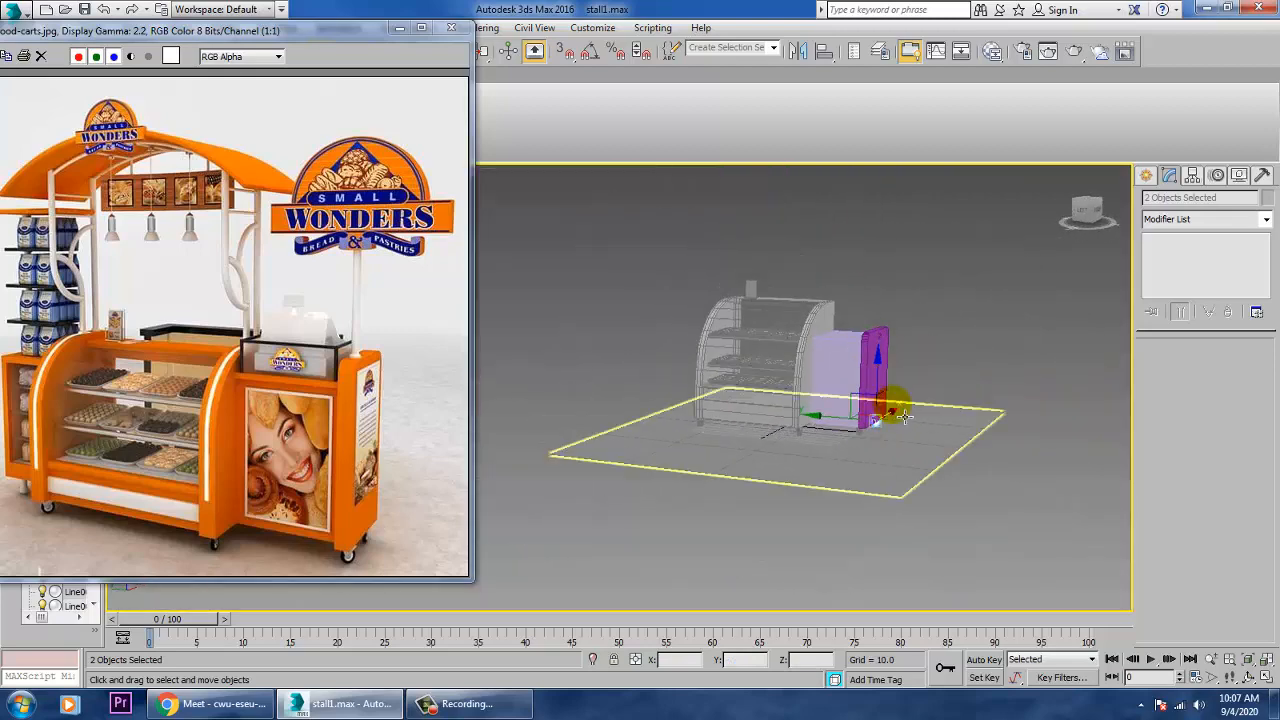
- Select every object in the scene, apply the grey object color to all, and clear the selection
{"action": "key", "text": "ctrl+a"}
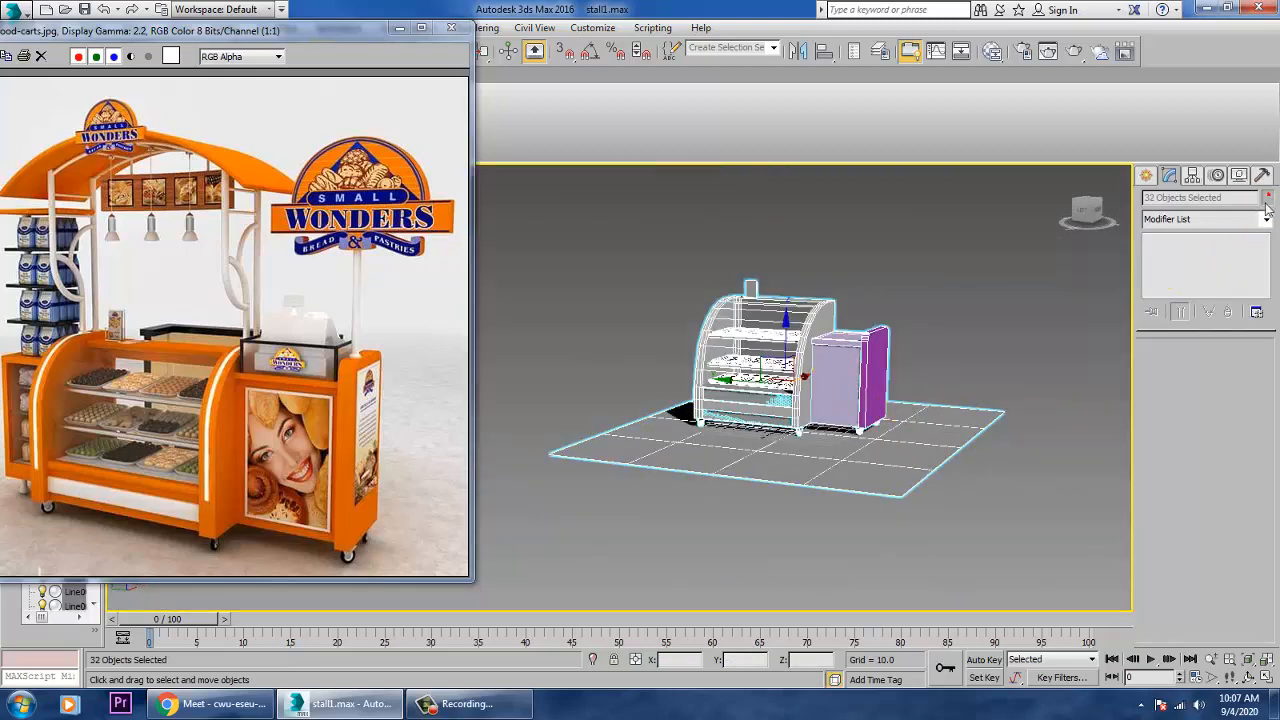
{"action": "left_click", "coordinate": [1266, 200]}
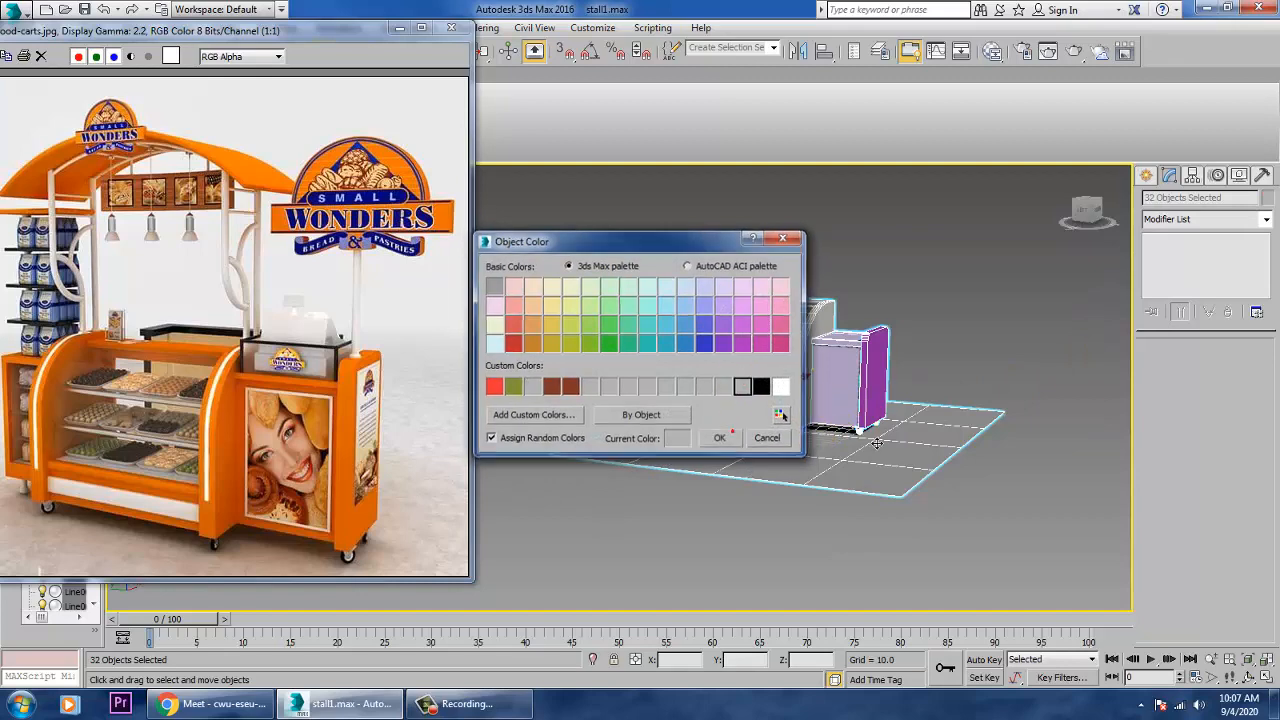
{"action": "left_click", "coordinate": [720, 438]}
{"action": "left_click", "coordinate": [908, 422]}
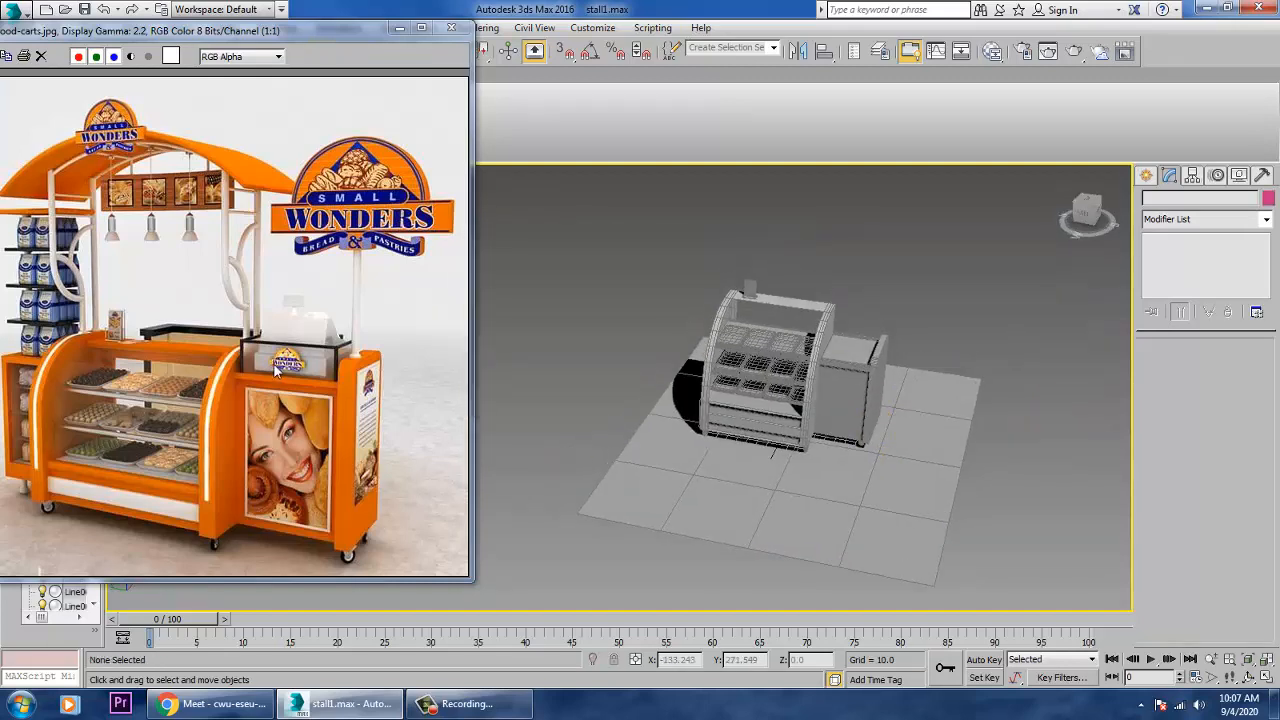
- Draw a box of about 45 by 58 units within the side counter's outline in the Top view with AutoGrid on
{"action": "scroll", "coordinate": [288, 357], "scroll_direction": "up", "scroll_amount": 1}
{"action": "middle_click_drag", "start_coordinate": [1041, 338], "coordinate": [1020, 371], "text": "alt"}
{"action": "scroll", "coordinate": [892, 434], "scroll_direction": "up", "scroll_amount": 3}
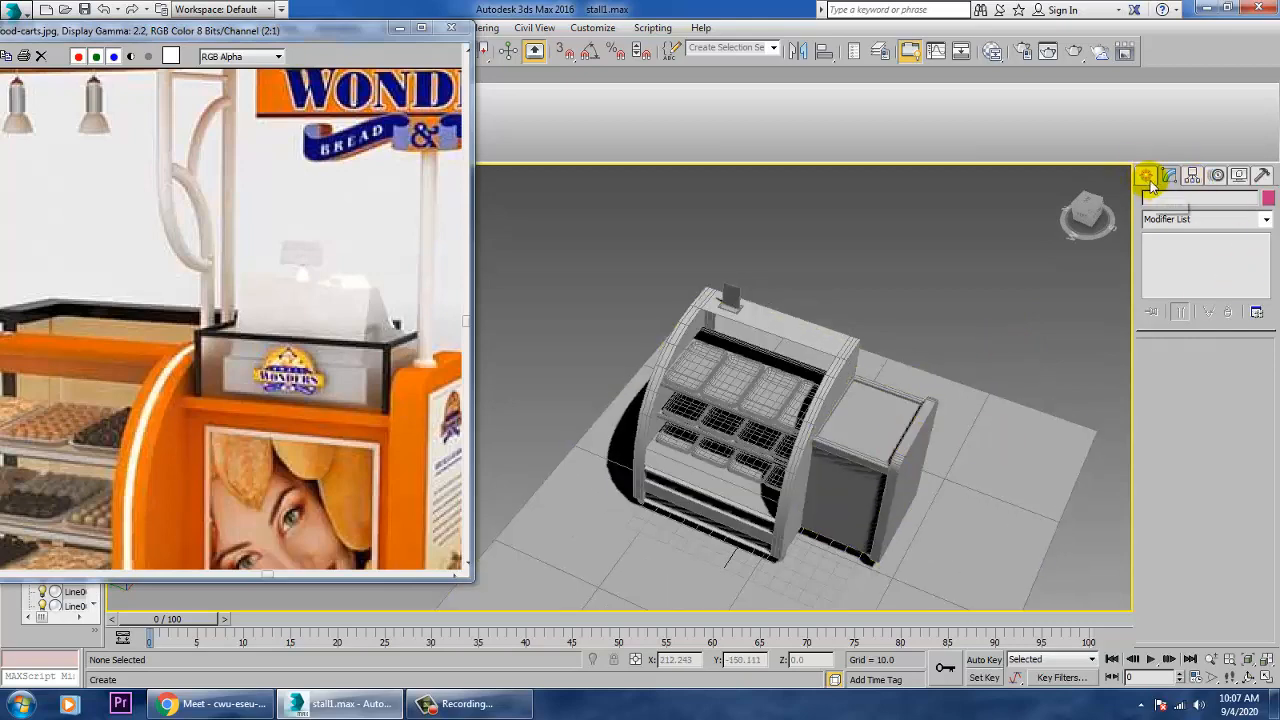
{"action": "left_click", "coordinate": [1146, 176]}
{"action": "key", "text": "alt+w"}
{"action": "left_click", "coordinate": [560, 280]}
{"action": "key", "text": "alt+w"}
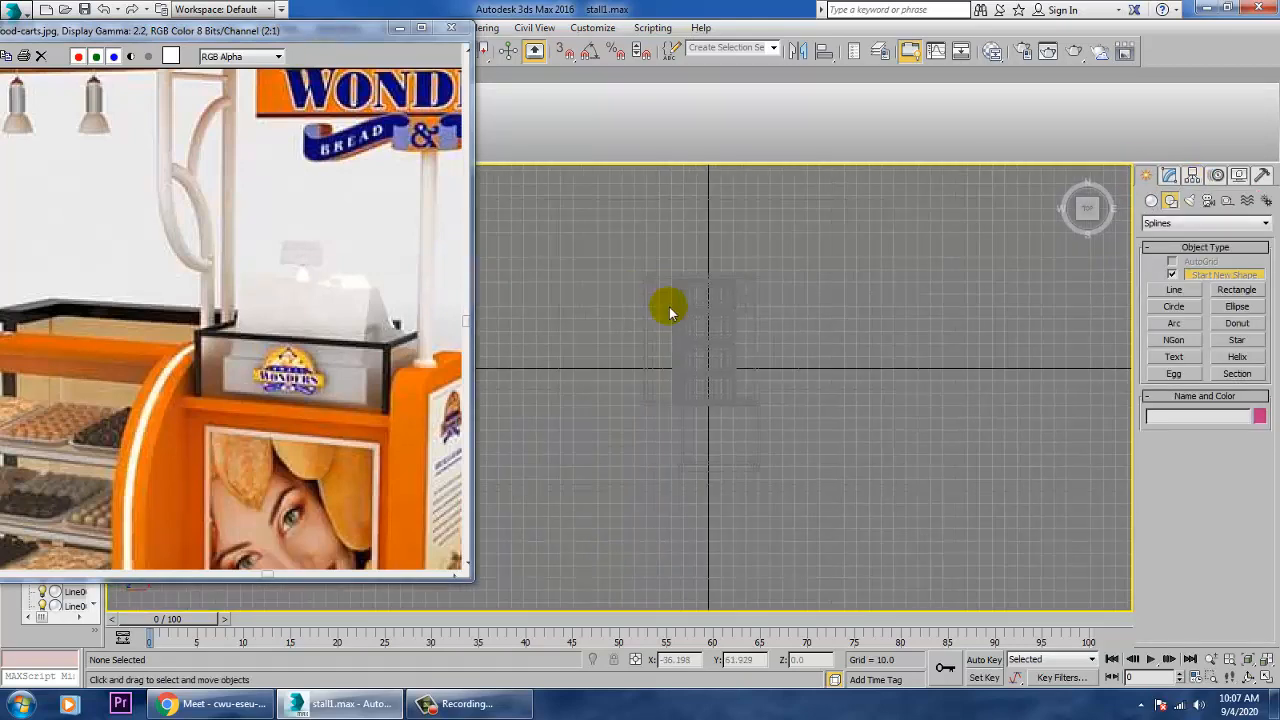
{"action": "scroll", "coordinate": [754, 478], "scroll_direction": "up", "scroll_amount": 2}
{"action": "left_click", "coordinate": [756, 336]}
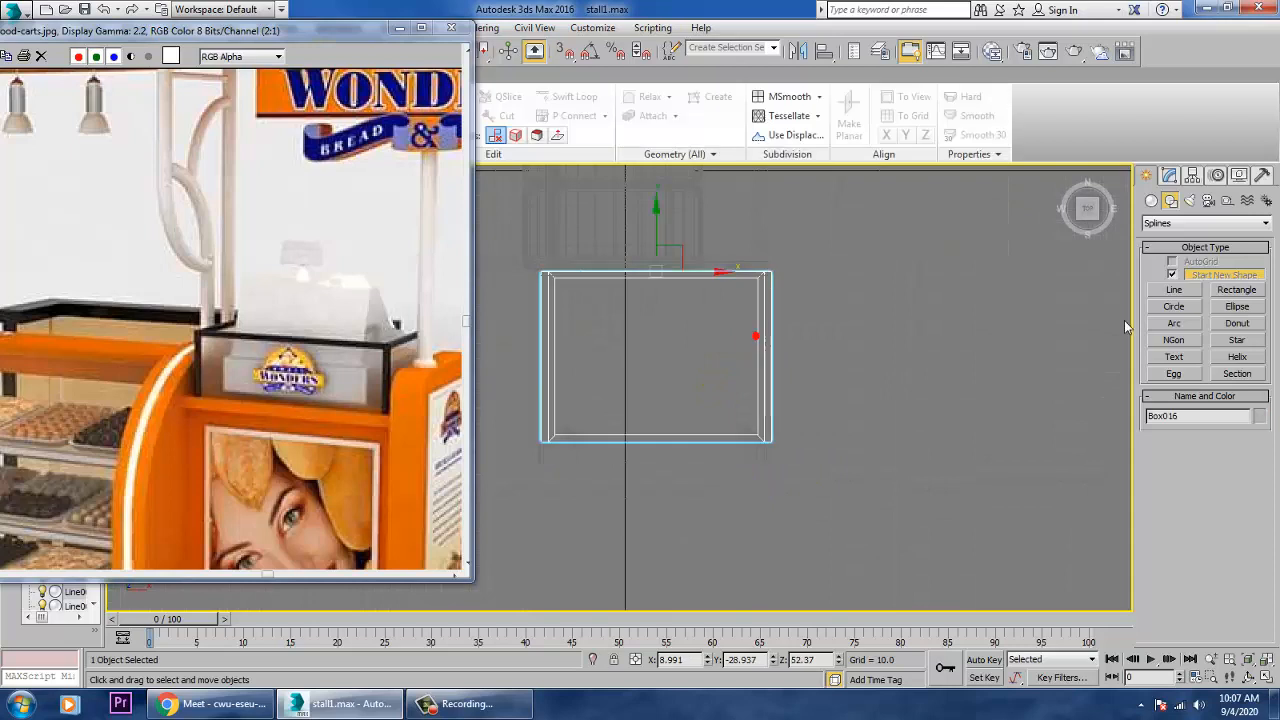
{"action": "left_click", "coordinate": [1151, 200]}
{"action": "left_click", "coordinate": [1197, 276]}
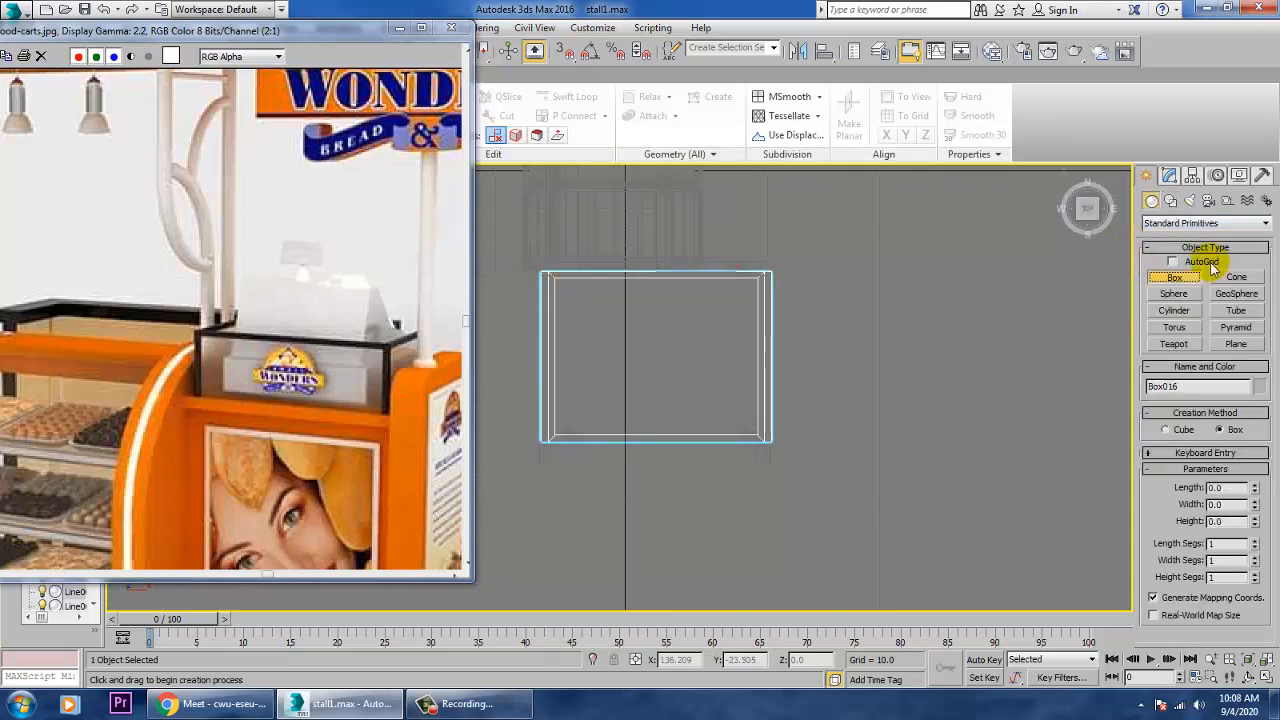
{"action": "left_click", "coordinate": [587, 294]}
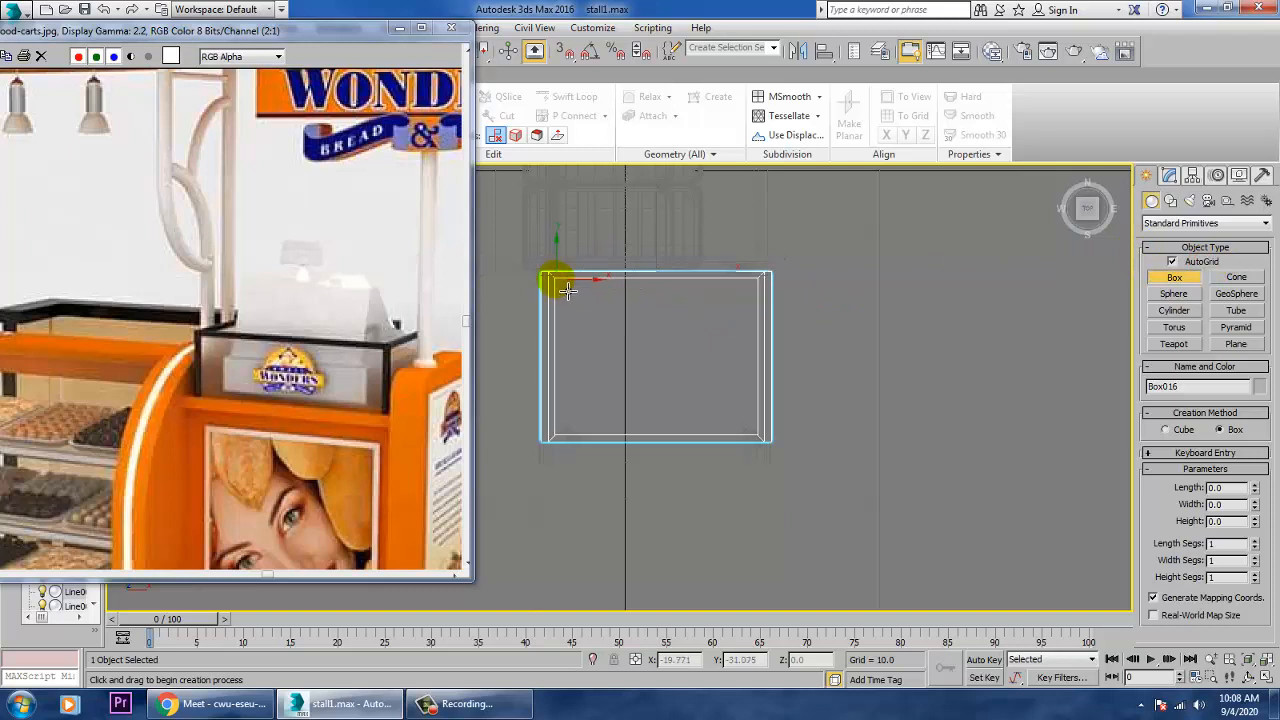
{"action": "left_click_drag", "start_coordinate": [567, 290], "coordinate": [766, 447]}
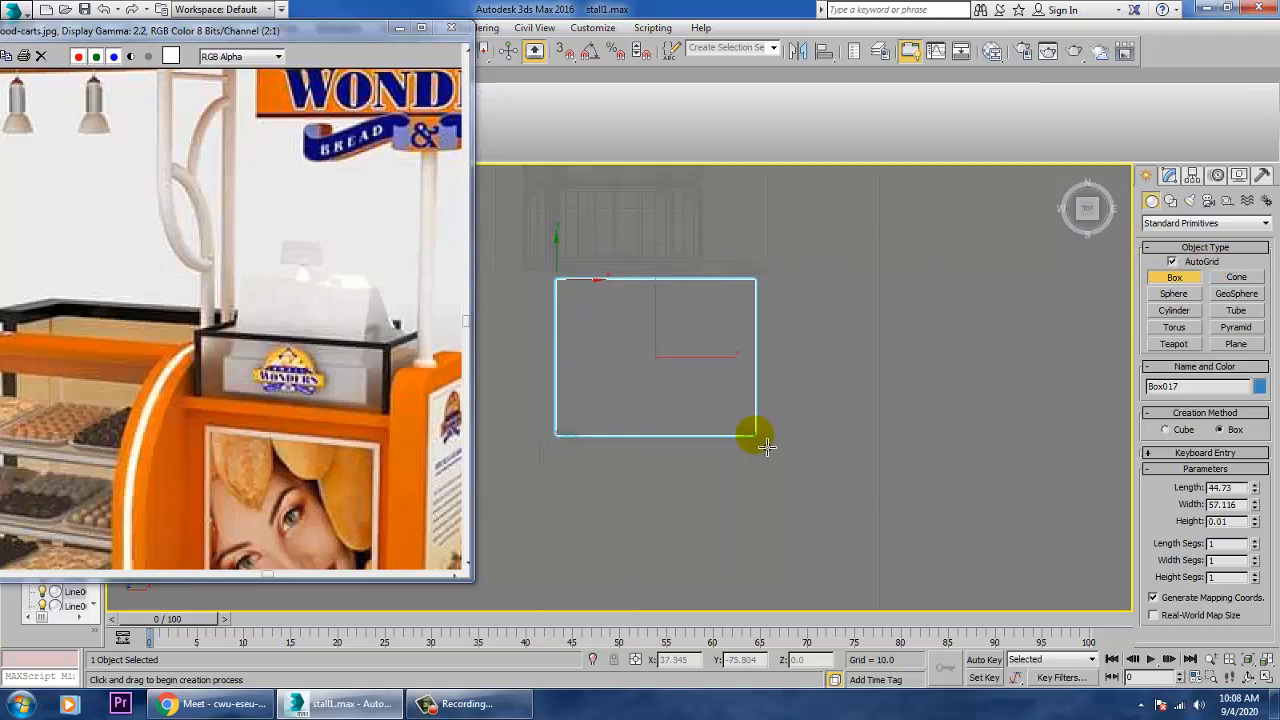
{"action": "key", "text": "w"}
- Raise the new box along the Z axis onto the side counter's top, to about Z 86
{"action": "key", "text": "alt+w"}
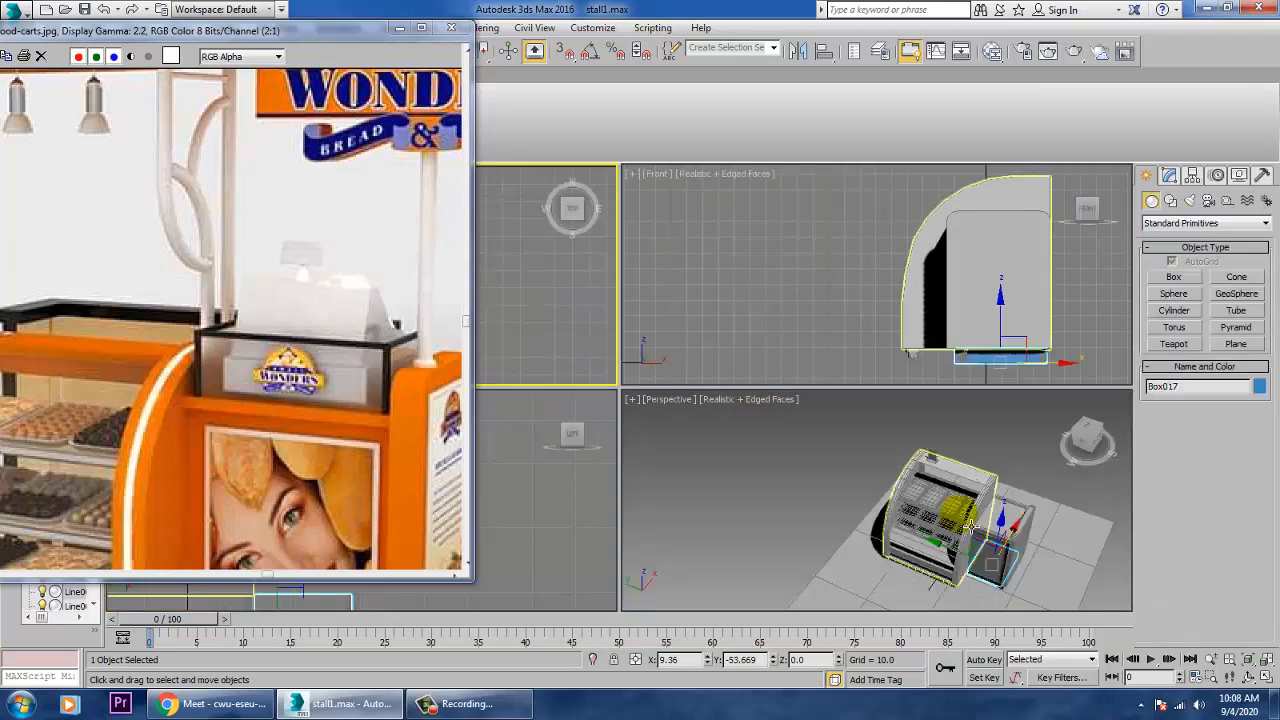
{"action": "middle_click", "coordinate": [937, 460]}
{"action": "key", "text": "z"}
{"action": "key", "text": "alt+w"}
{"action": "scroll", "coordinate": [942, 460], "scroll_direction": "down", "scroll_amount": 6}
{"action": "middle_click_drag", "start_coordinate": [954, 462], "coordinate": [924, 402], "text": "alt"}
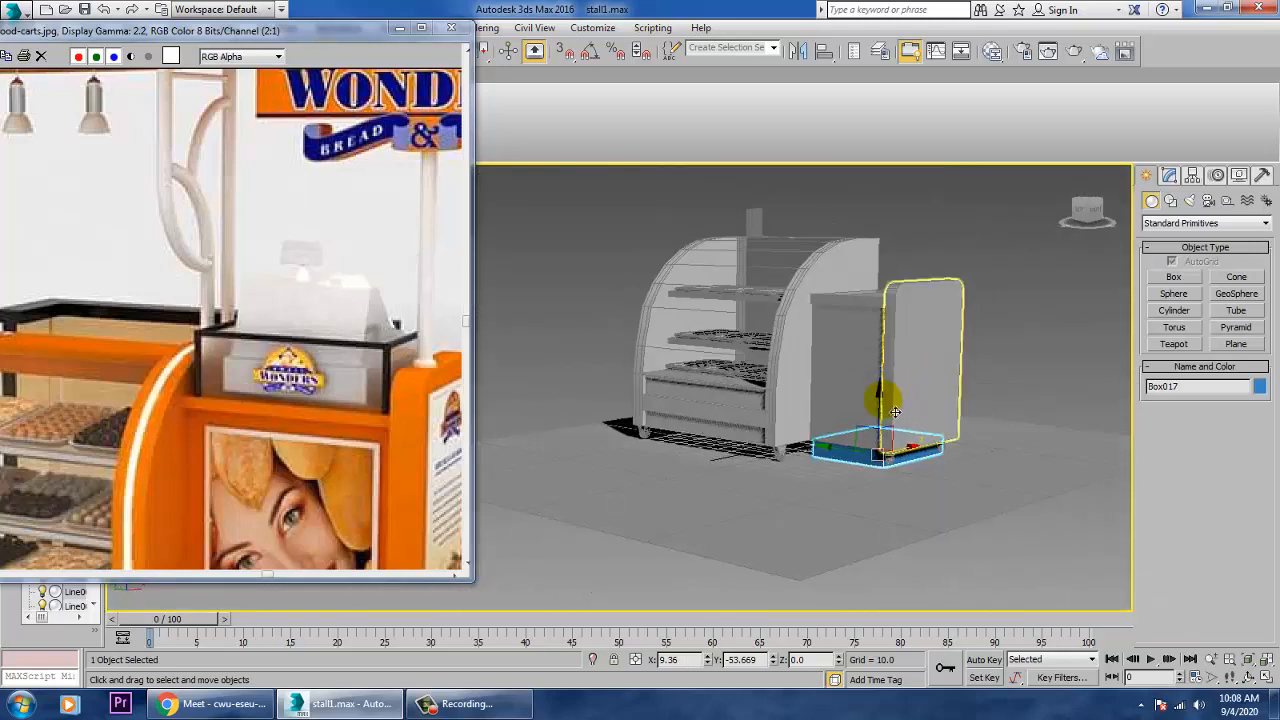
{"action": "left_click_drag", "start_coordinate": [880, 400], "coordinate": [882, 259]}
{"action": "scroll", "coordinate": [882, 259], "scroll_direction": "up", "scroll_amount": 10}
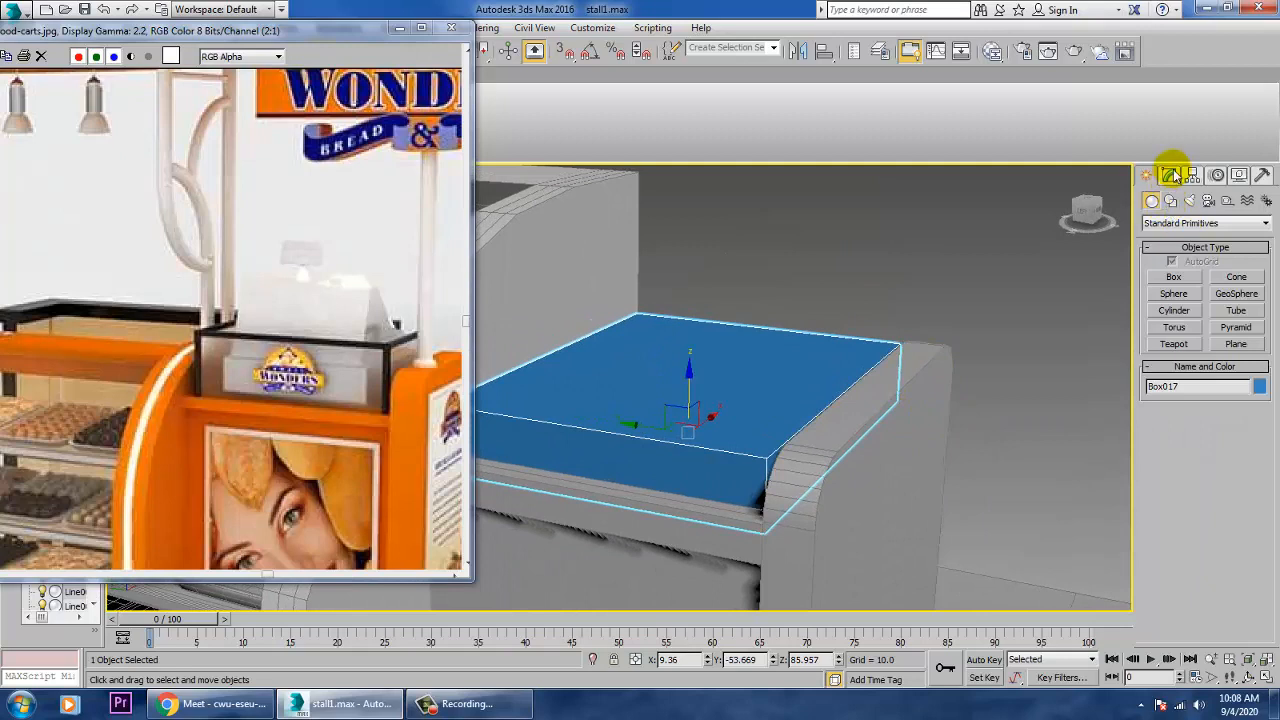
- Set the box's height to about 16.7 and convert it to Editable Poly
{"action": "left_click", "coordinate": [1170, 176]}
{"action": "left_click_drag", "start_coordinate": [1250, 400], "coordinate": [1264, 344]}
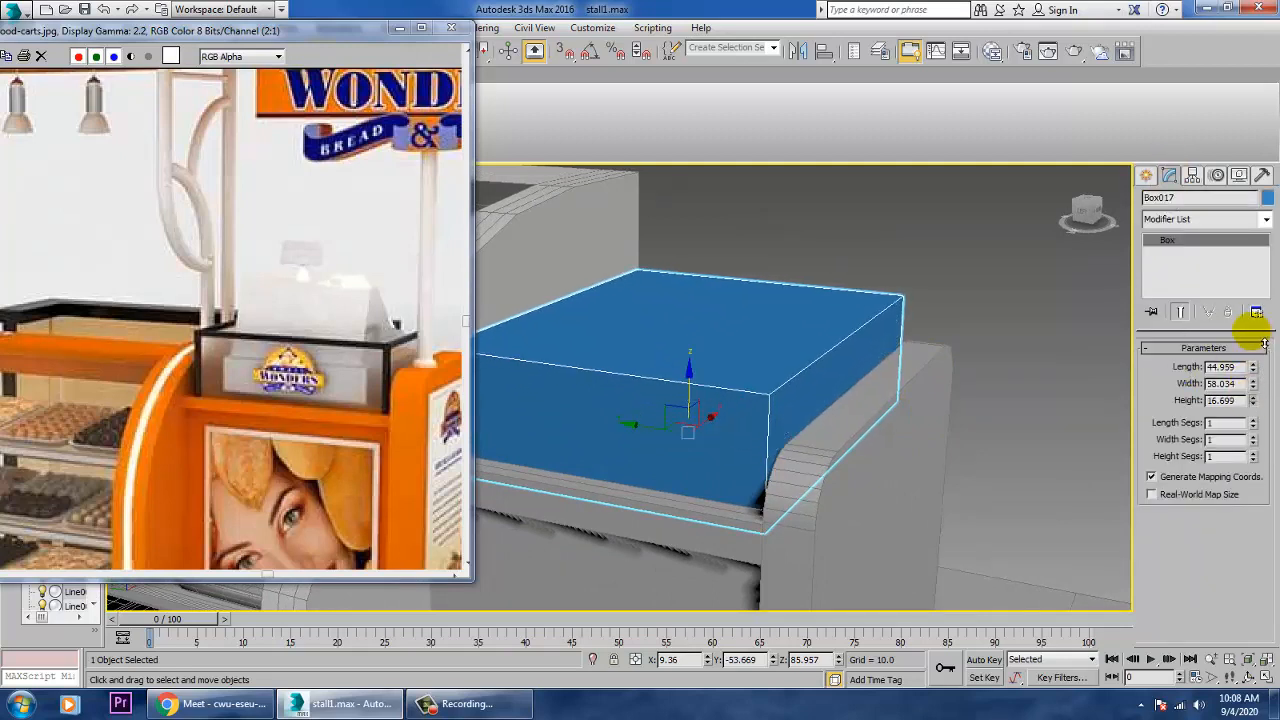
{"action": "right_click", "coordinate": [714, 308]}
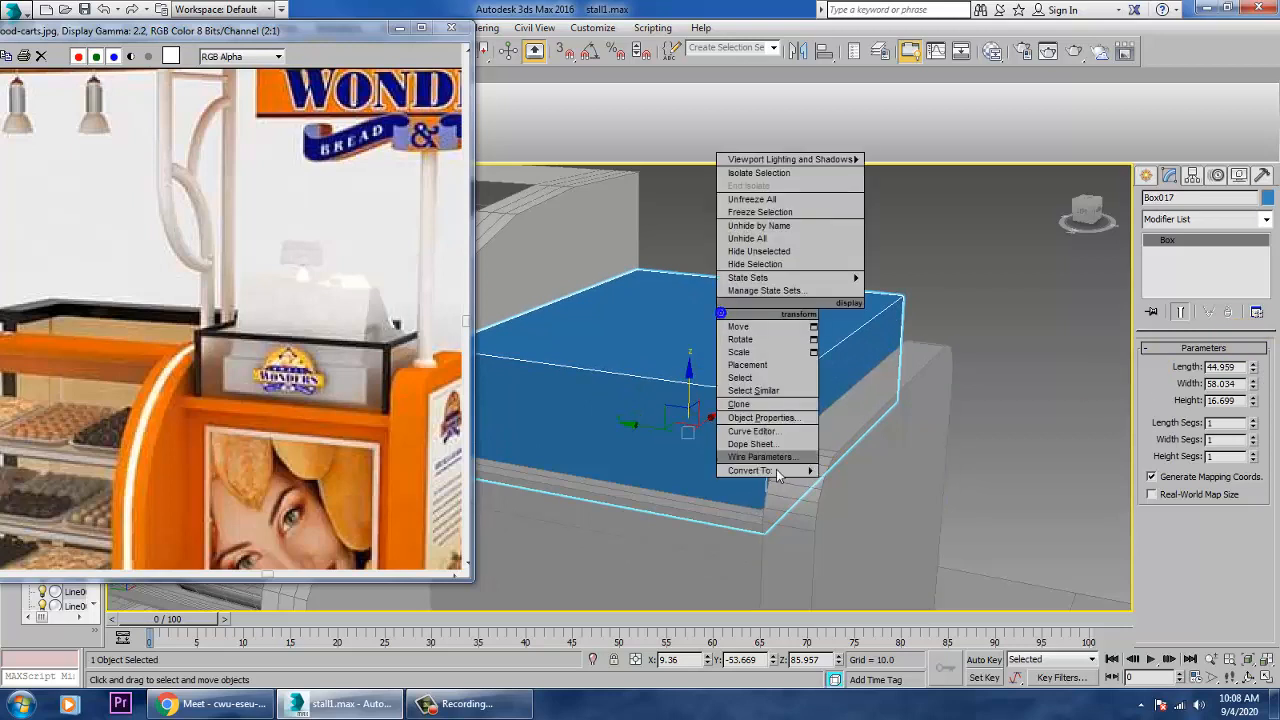
{"action": "mouse_move", "coordinate": [791, 478]}
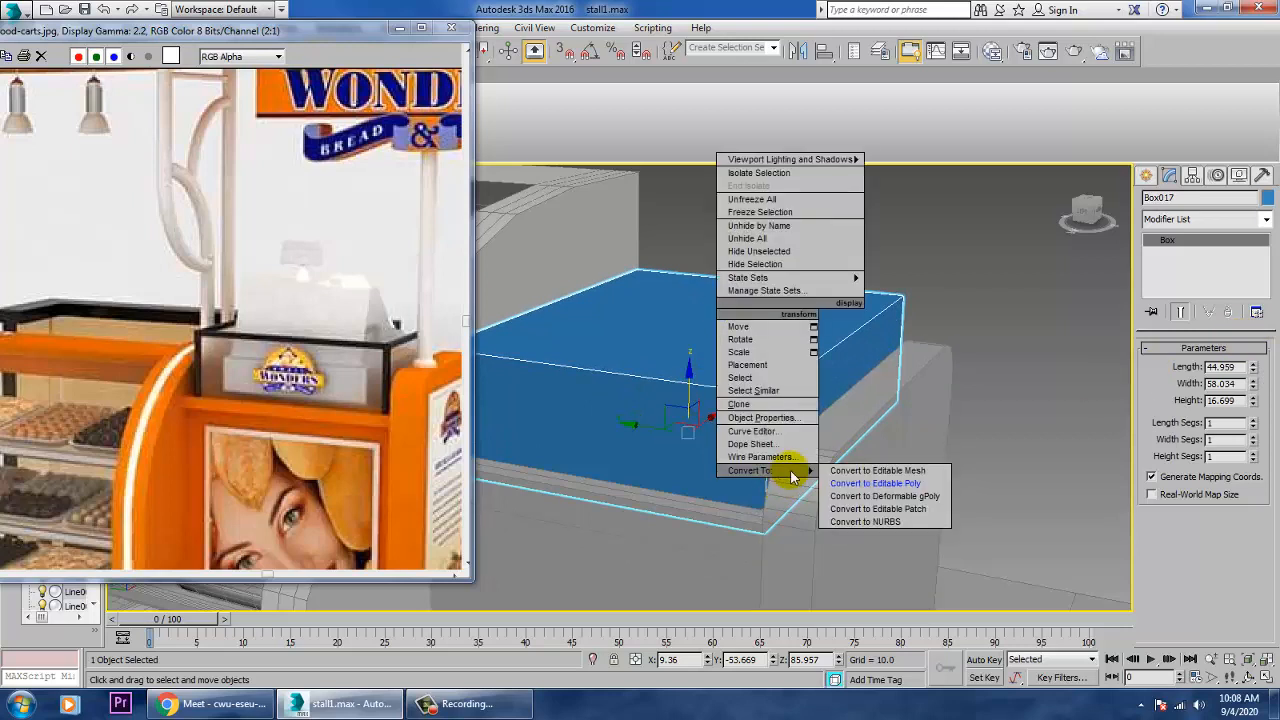
{"action": "left_click", "coordinate": [938, 488]}
- Inset the box's top polygon by 1.0
{"action": "key", "text": "4"}
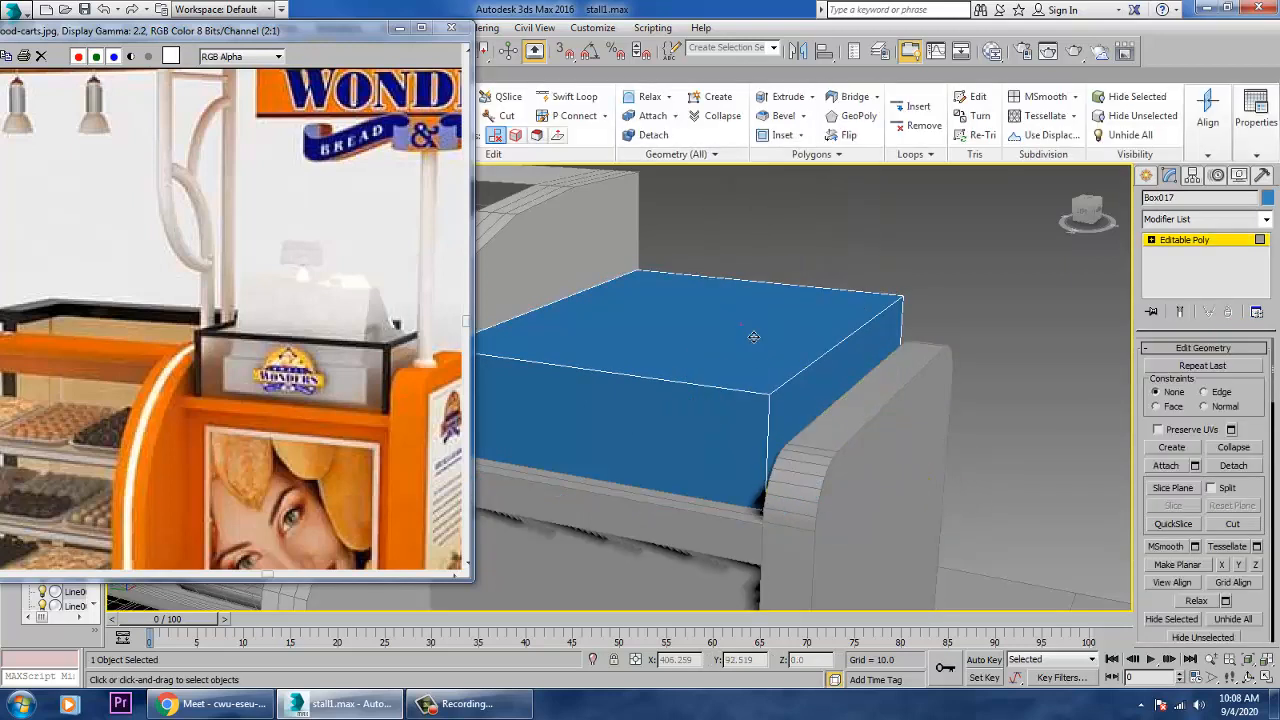
{"action": "left_click", "coordinate": [750, 335]}
{"action": "scroll", "coordinate": [1254, 610], "scroll_direction": "up", "scroll_amount": 5}
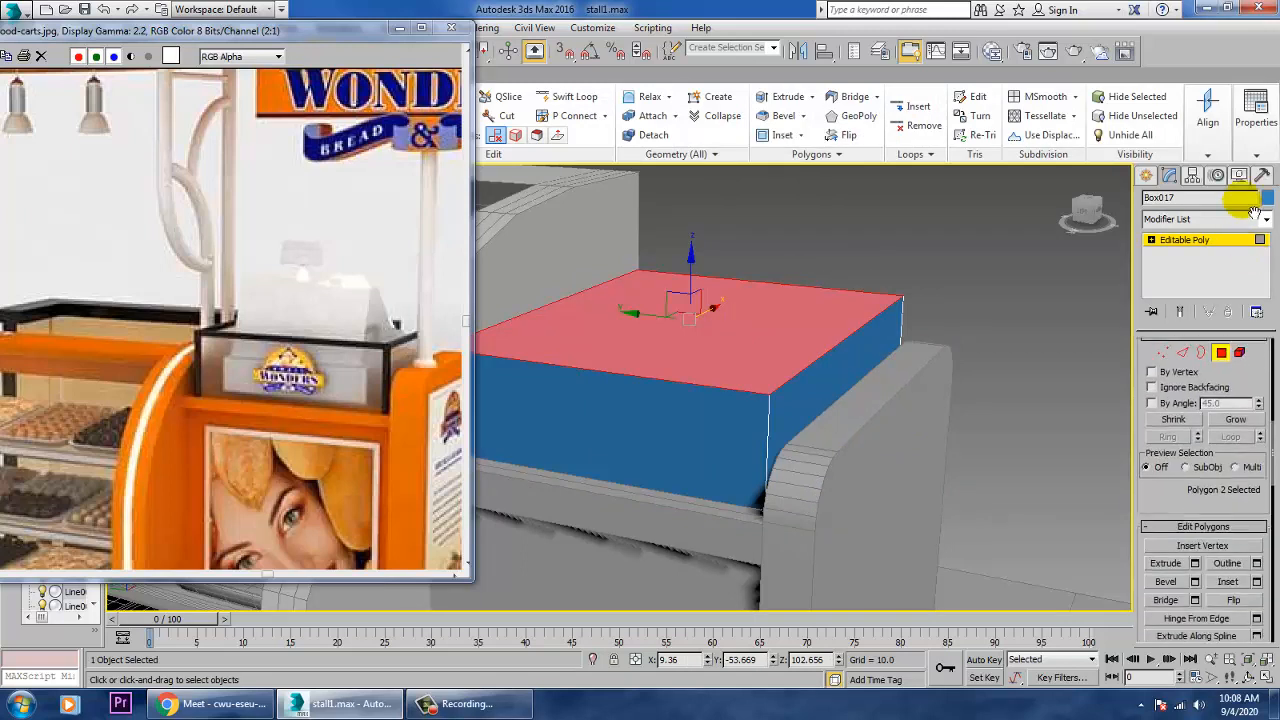
{"action": "left_click", "coordinate": [1257, 568]}
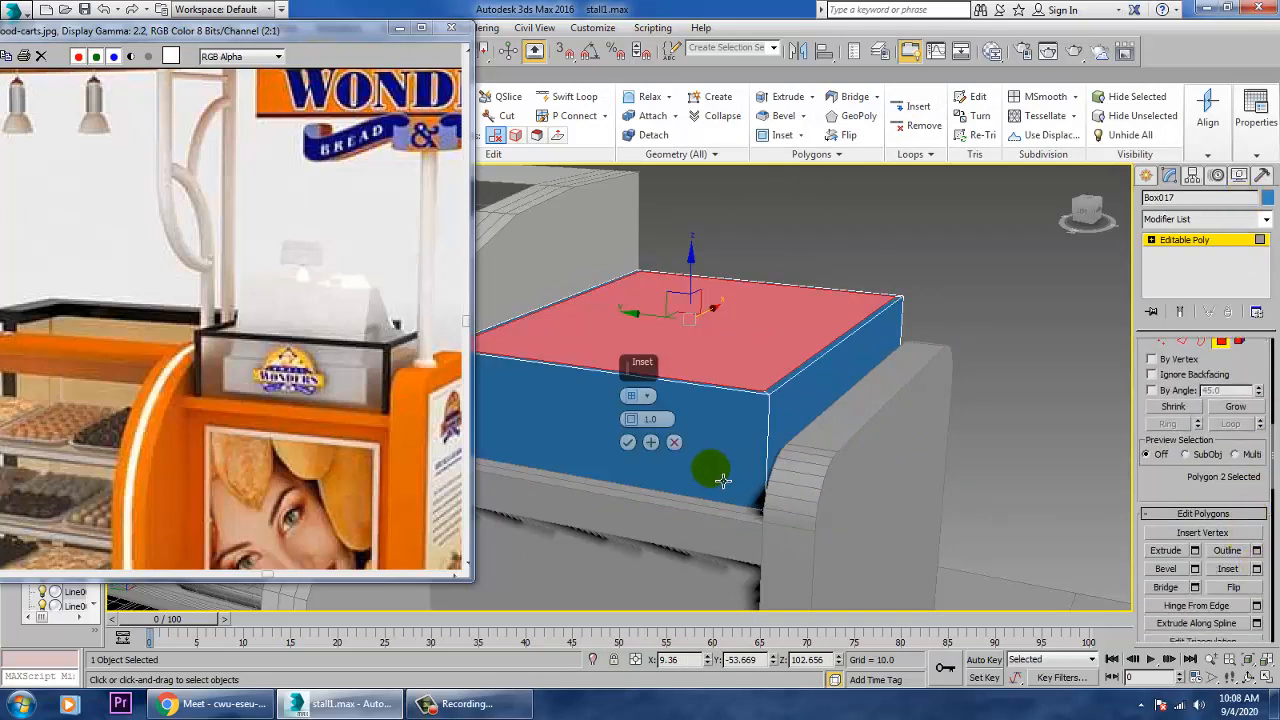
- Extrude the inset top polygon down by -14.723 to hollow the box, and leave the Polygon level
{"action": "left_click", "coordinate": [1195, 551]}
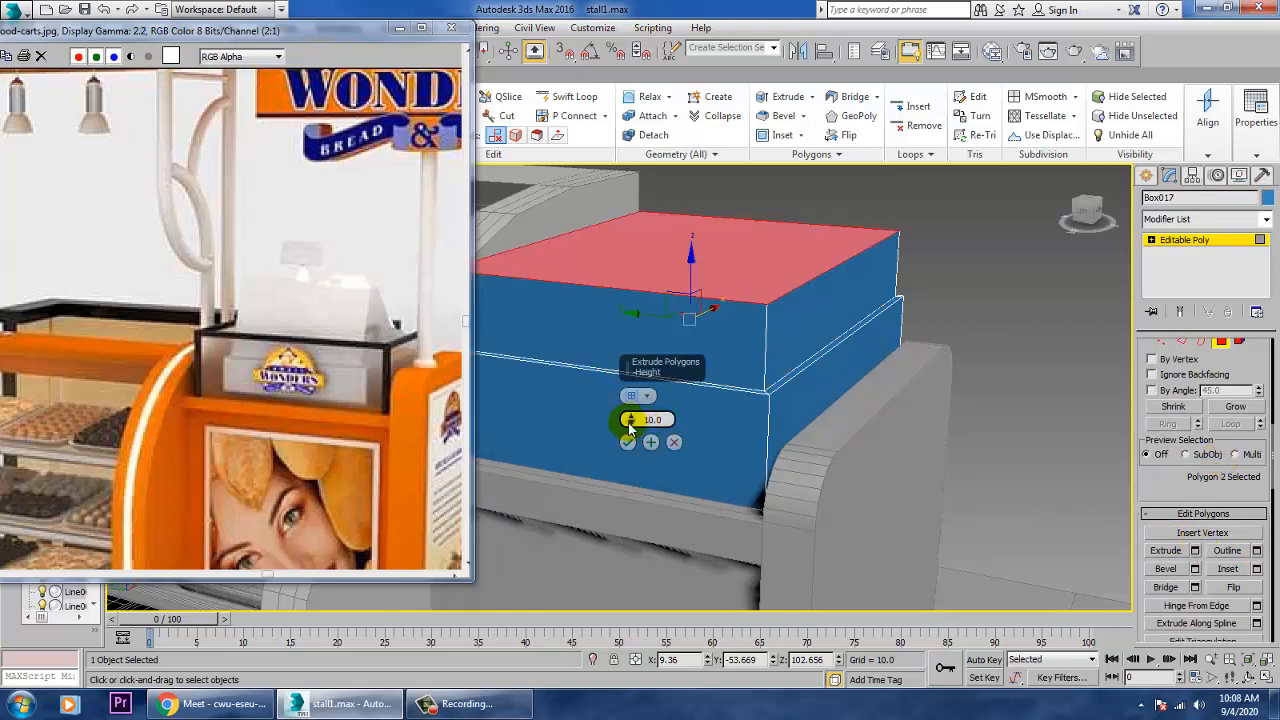
{"action": "left_click_drag", "start_coordinate": [629, 424], "coordinate": [678, 620]}
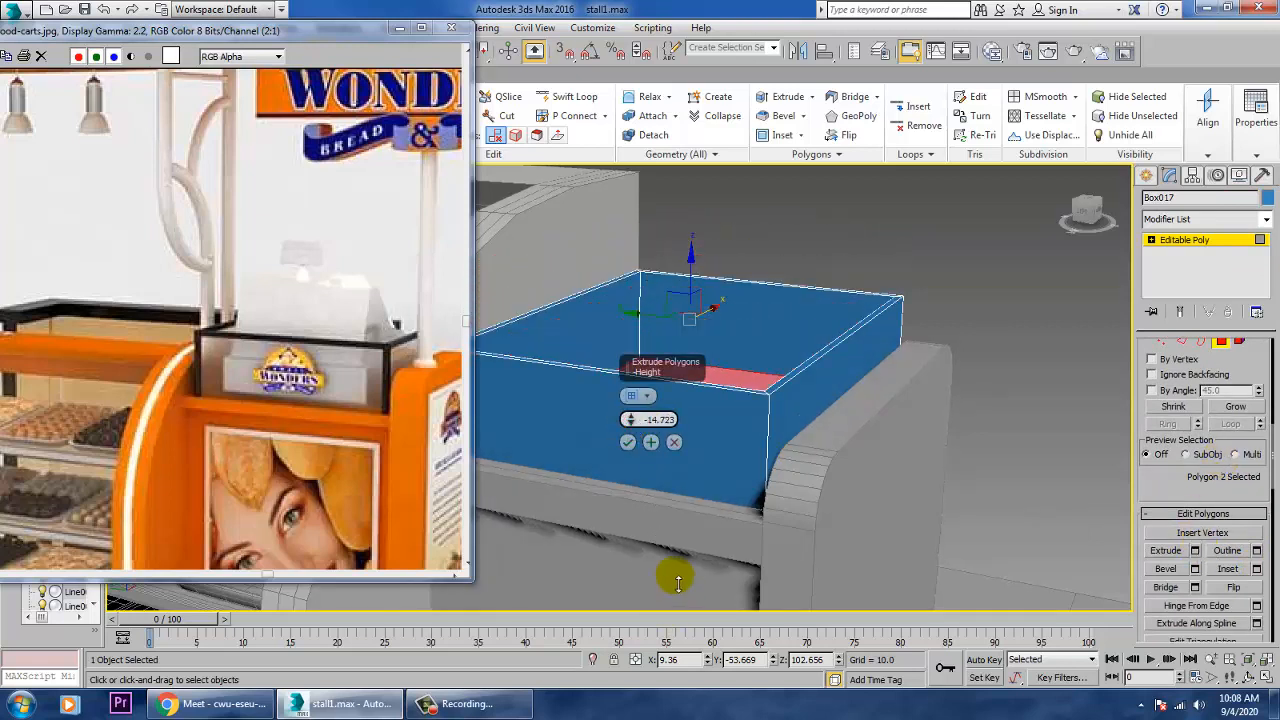
{"action": "left_click", "coordinate": [628, 443]}
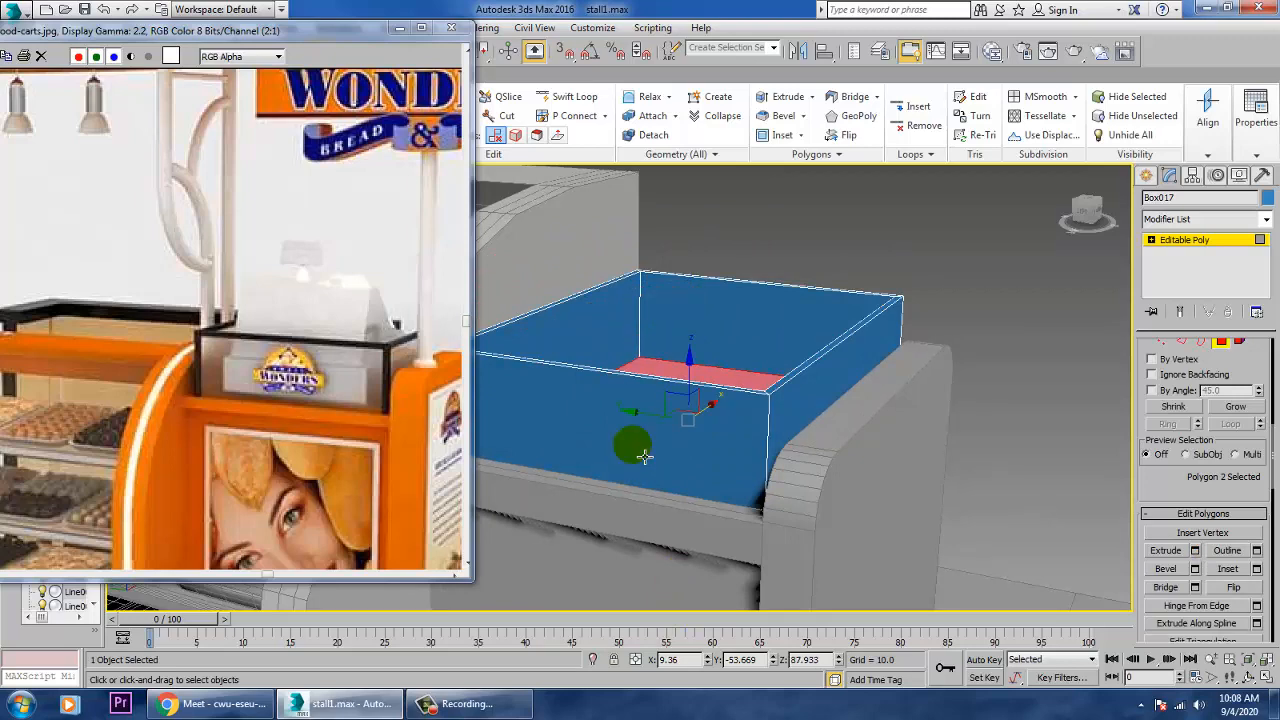
{"action": "middle_click_drag", "start_coordinate": [934, 354], "coordinate": [897, 391], "text": "alt"}
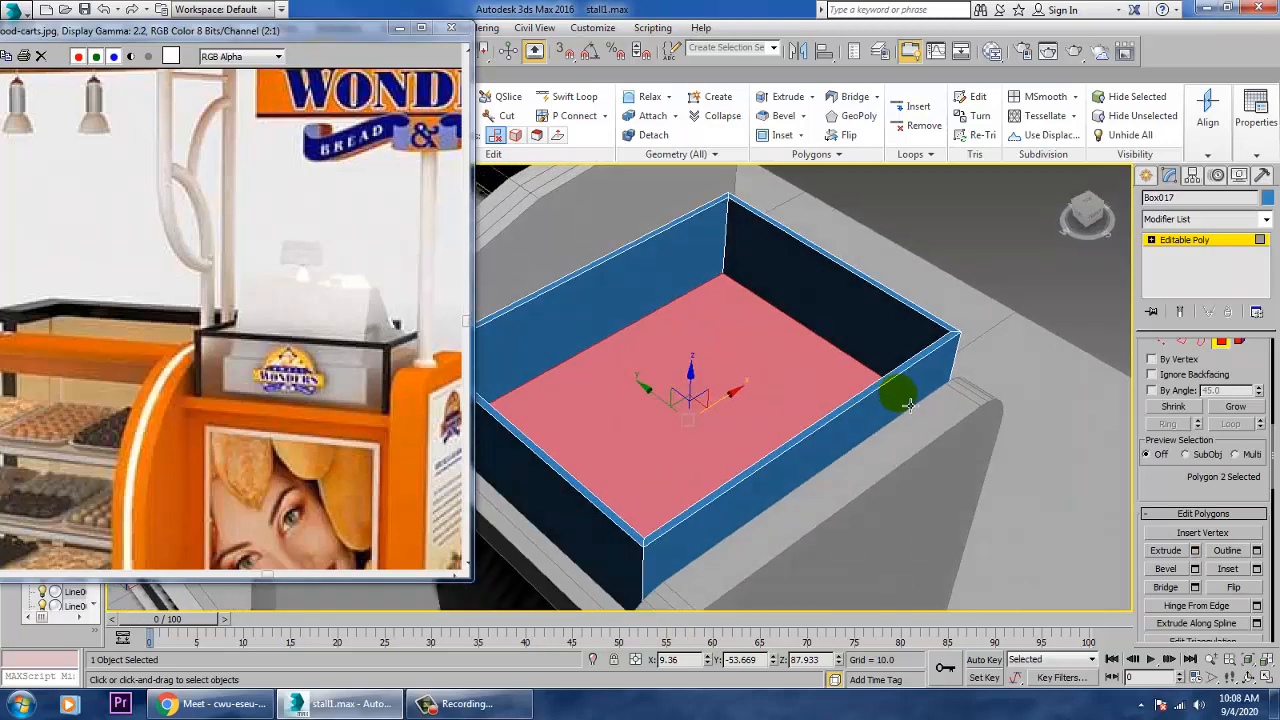
{"action": "left_click", "coordinate": [1215, 240]}
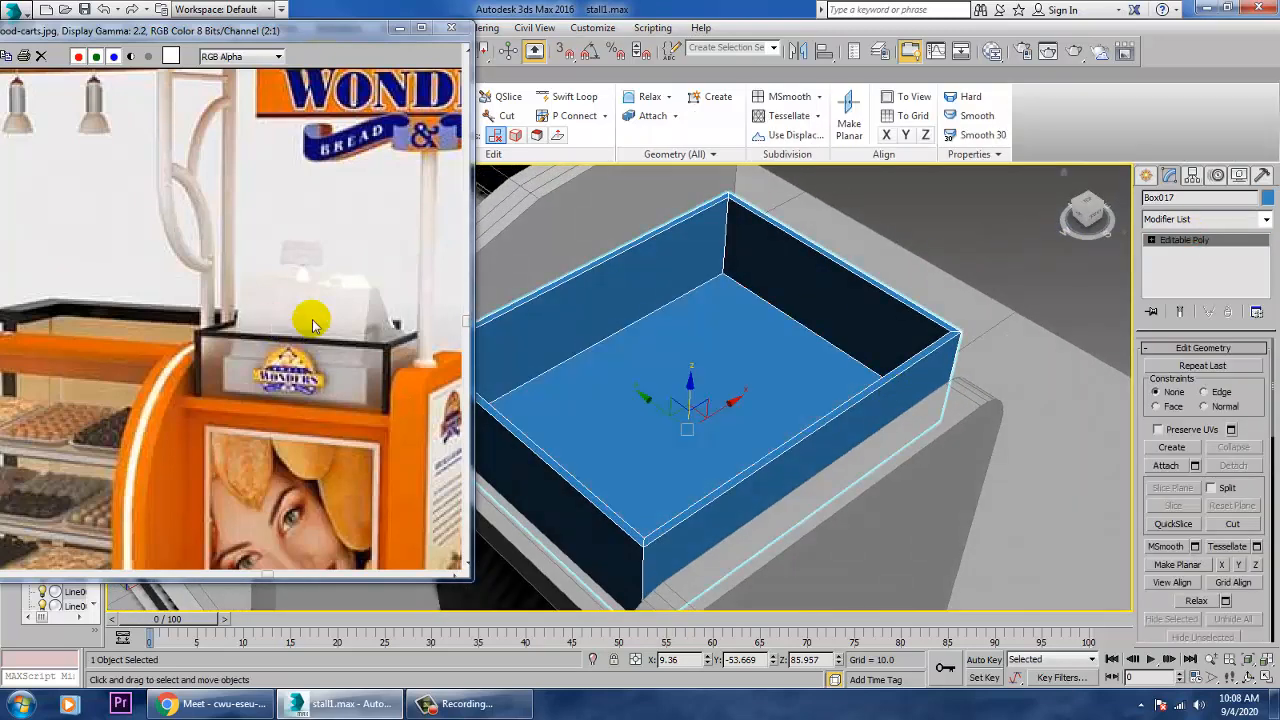
- Draw a second box inside the hollow box's outline in the Top view, about 42 by 56 units and 10.4 high
{"action": "key", "text": "alt+w"}
{"action": "right_click", "coordinate": [558, 306]}
{"action": "key", "text": "alt+w"}
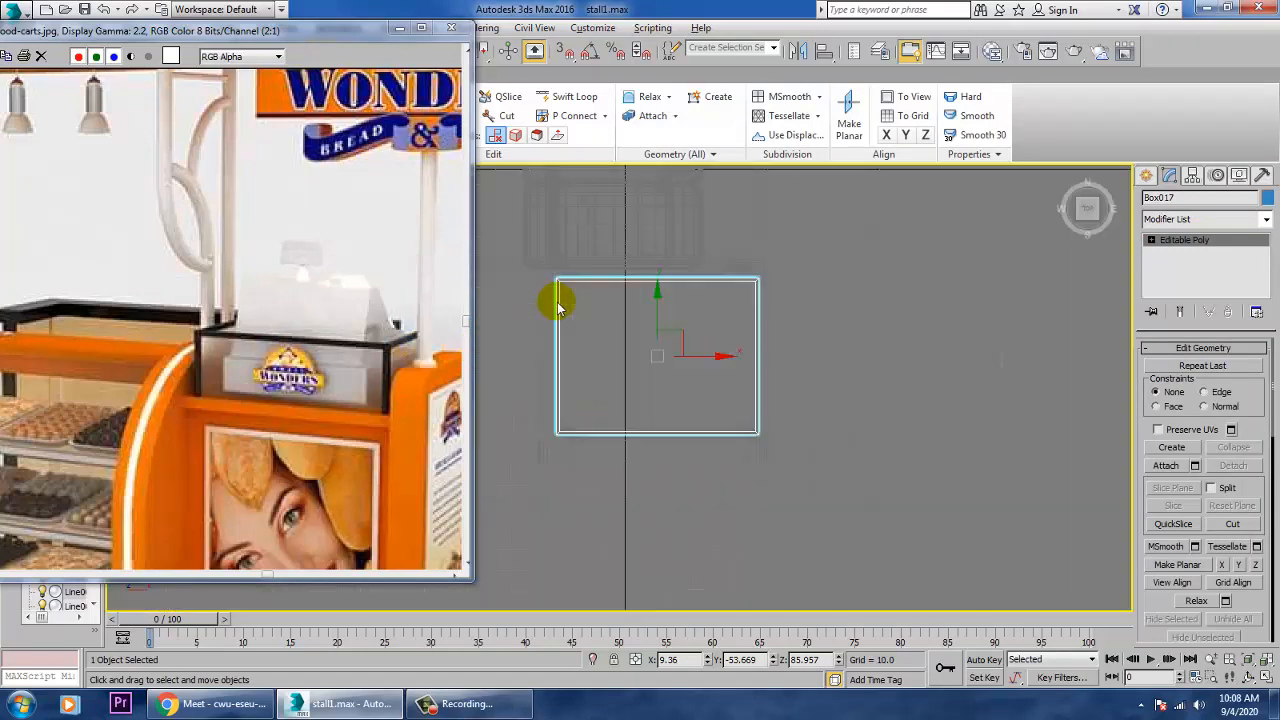
{"action": "key", "text": "z"}
{"action": "scroll", "coordinate": [837, 349], "scroll_direction": "down", "scroll_amount": 3}
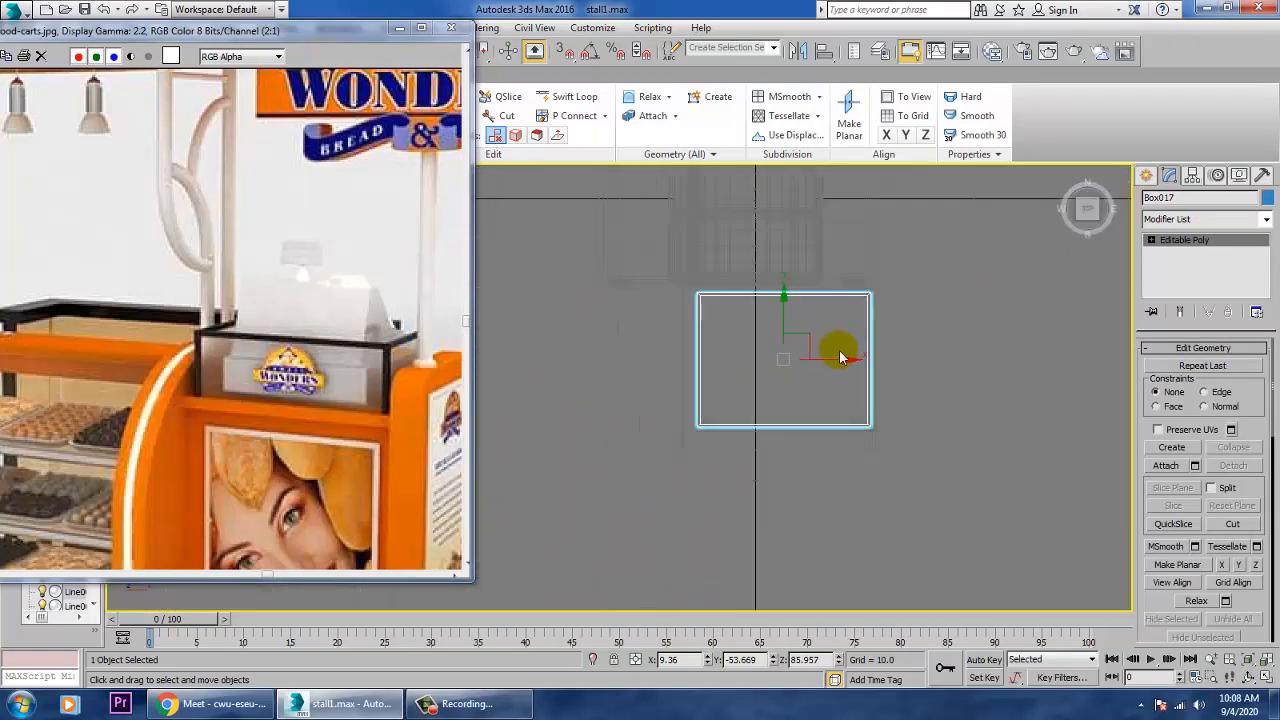
{"action": "left_click", "coordinate": [1146, 176]}
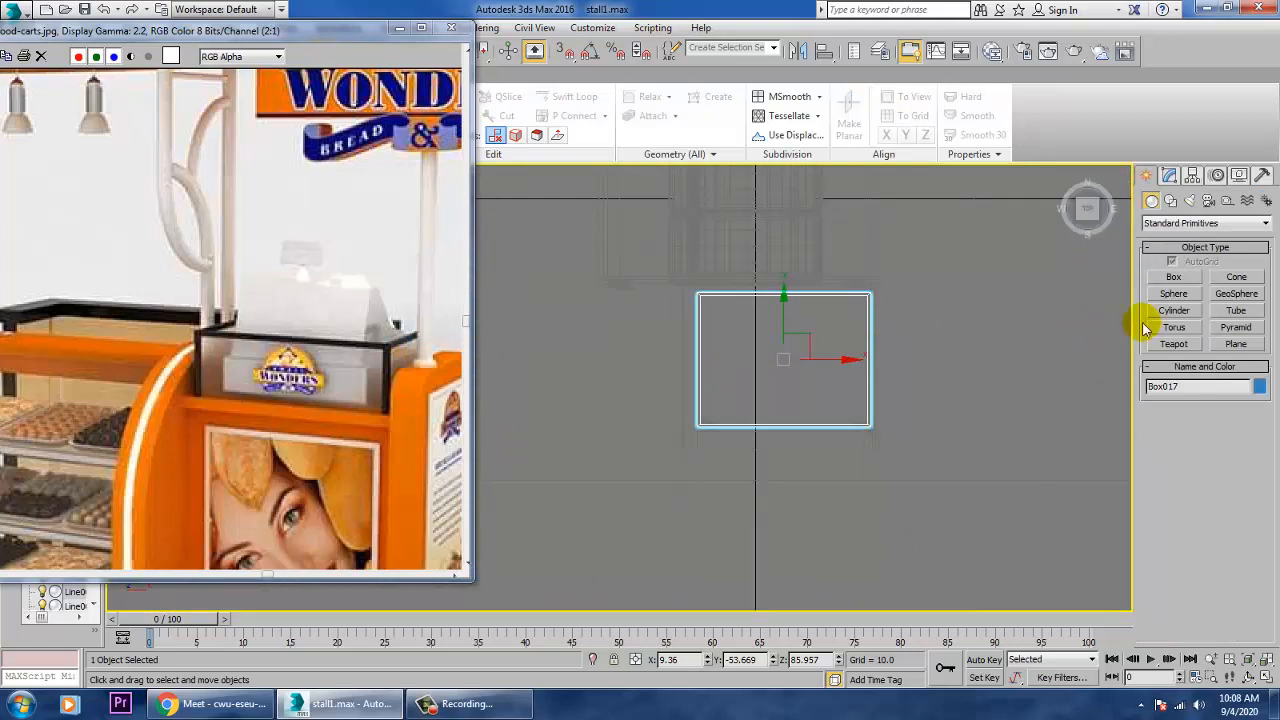
{"action": "left_click", "coordinate": [1176, 278]}
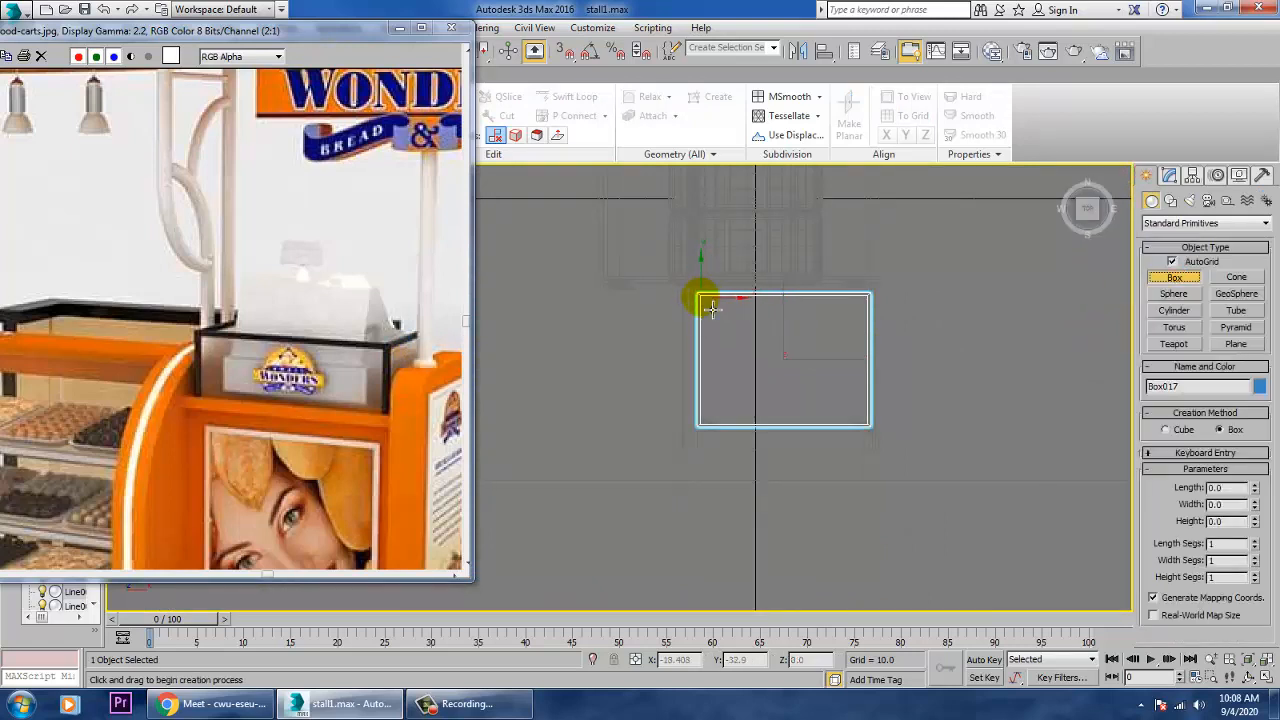
{"action": "left_click_drag", "start_coordinate": [712, 309], "coordinate": [880, 433]}
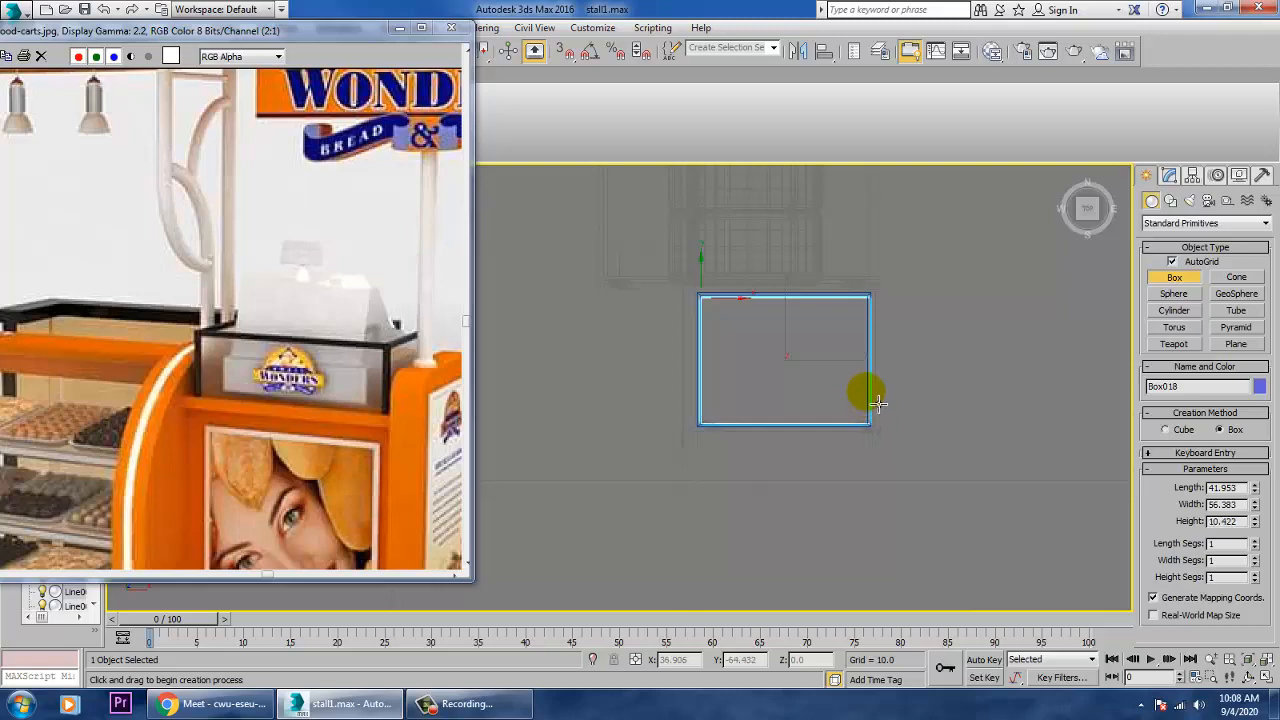
{"action": "key", "text": "w"}
- Raise the second box along the Z axis into the hollow box on the side counter's top
{"action": "key", "text": "alt+w"}
{"action": "middle_click", "coordinate": [936, 412]}
{"action": "key", "text": "alt+w"}
{"action": "scroll", "coordinate": [940, 436], "scroll_direction": "down", "scroll_amount": 5}
{"action": "middle_click_drag", "start_coordinate": [942, 438], "coordinate": [934, 430], "text": "alt"}
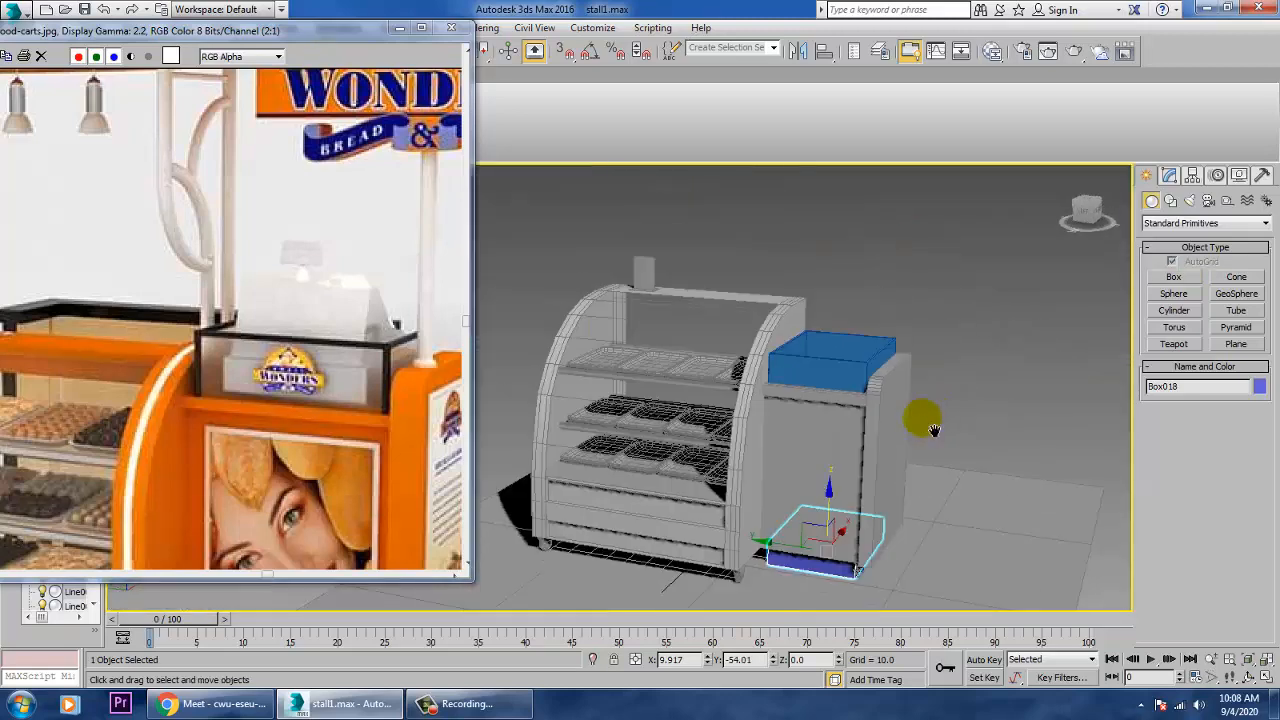
{"action": "scroll", "coordinate": [933, 430], "scroll_direction": "down", "scroll_amount": 3}
{"action": "left_click_drag", "start_coordinate": [864, 475], "coordinate": [875, 366]}
{"action": "scroll", "coordinate": [882, 402], "scroll_direction": "up", "scroll_amount": 6}
{"action": "scroll", "coordinate": [903, 394], "scroll_direction": "down", "scroll_amount": 3}
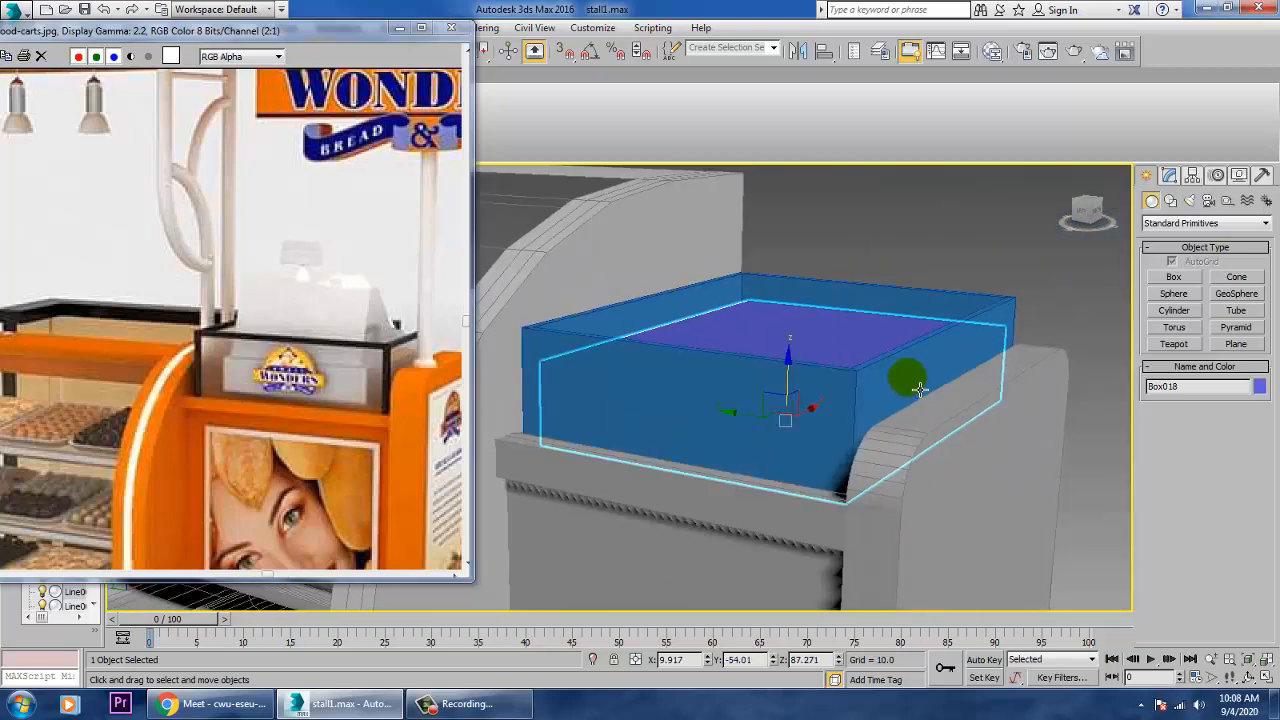
- Nudge the inner box slightly up to about Z 88 in wireframe display, and restore the shaded display
{"action": "middle_click_drag", "start_coordinate": [920, 390], "coordinate": [911, 386], "text": "alt"}
{"action": "key", "text": "F3"}
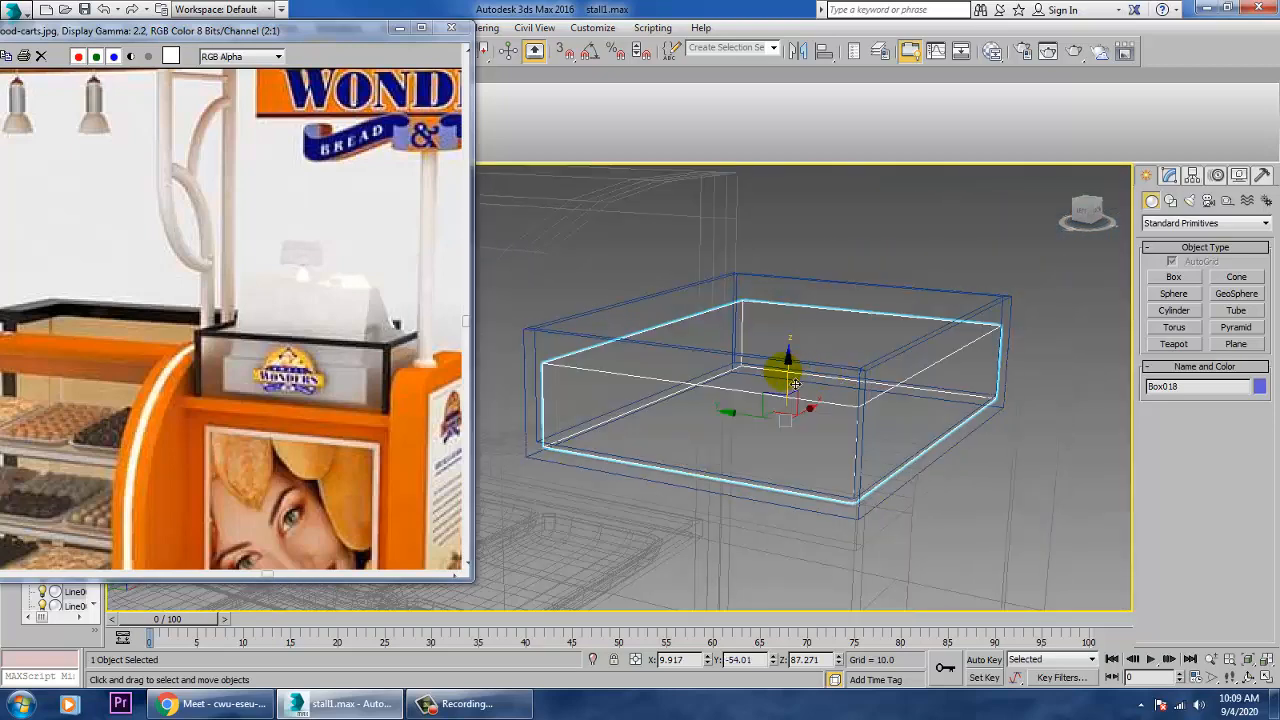
{"action": "left_click_drag", "start_coordinate": [804, 380], "coordinate": [801, 374]}
{"action": "key", "text": "F3"}
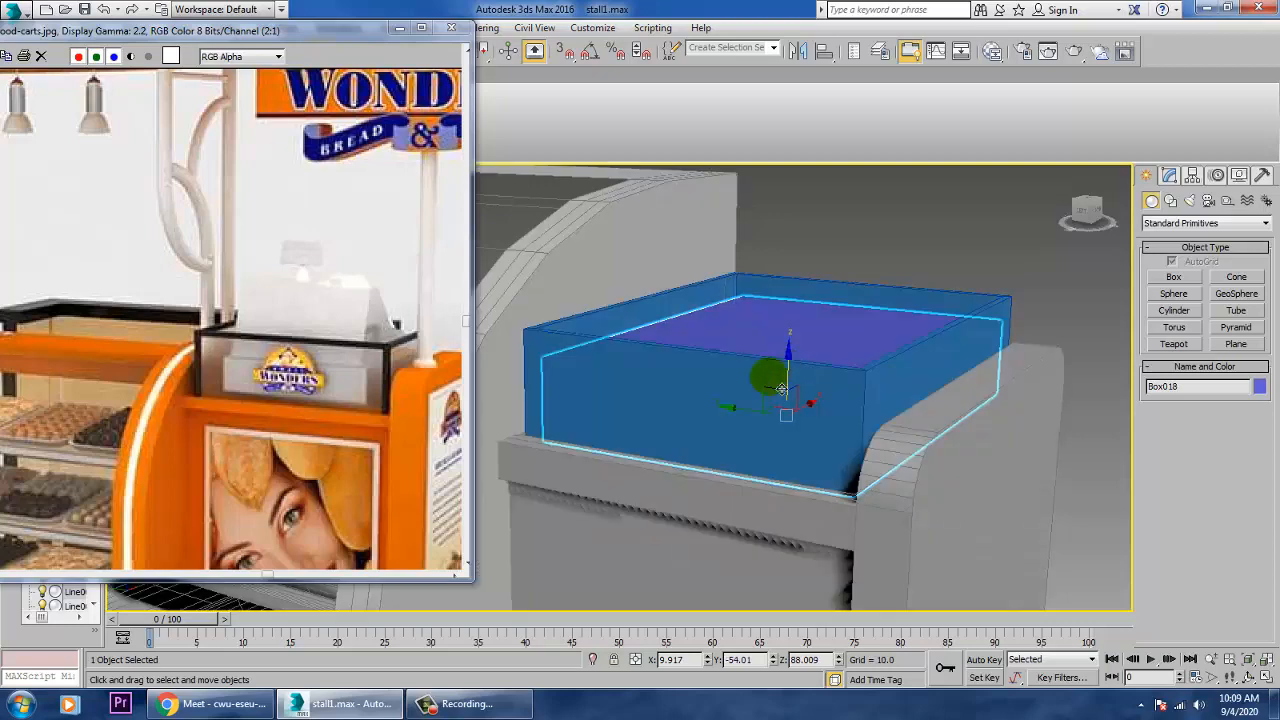
- Convert the inner box to Editable Poly and add an edge loop across its top at about two-thirds of its width
{"action": "mouse_move", "coordinate": [914, 403]}
{"action": "middle_mouse_down", "text": "alt"}
{"action": "mouse_move", "coordinate": [889, 391]}
{"action": "mouse_move", "coordinate": [851, 403]}
{"action": "mouse_move", "coordinate": [871, 366]}
{"action": "mouse_move", "coordinate": [874, 388]}
{"action": "mouse_move", "coordinate": [850, 375]}
{"action": "middle_mouse_up", "text": "alt"}
{"action": "right_click", "coordinate": [841, 348]}
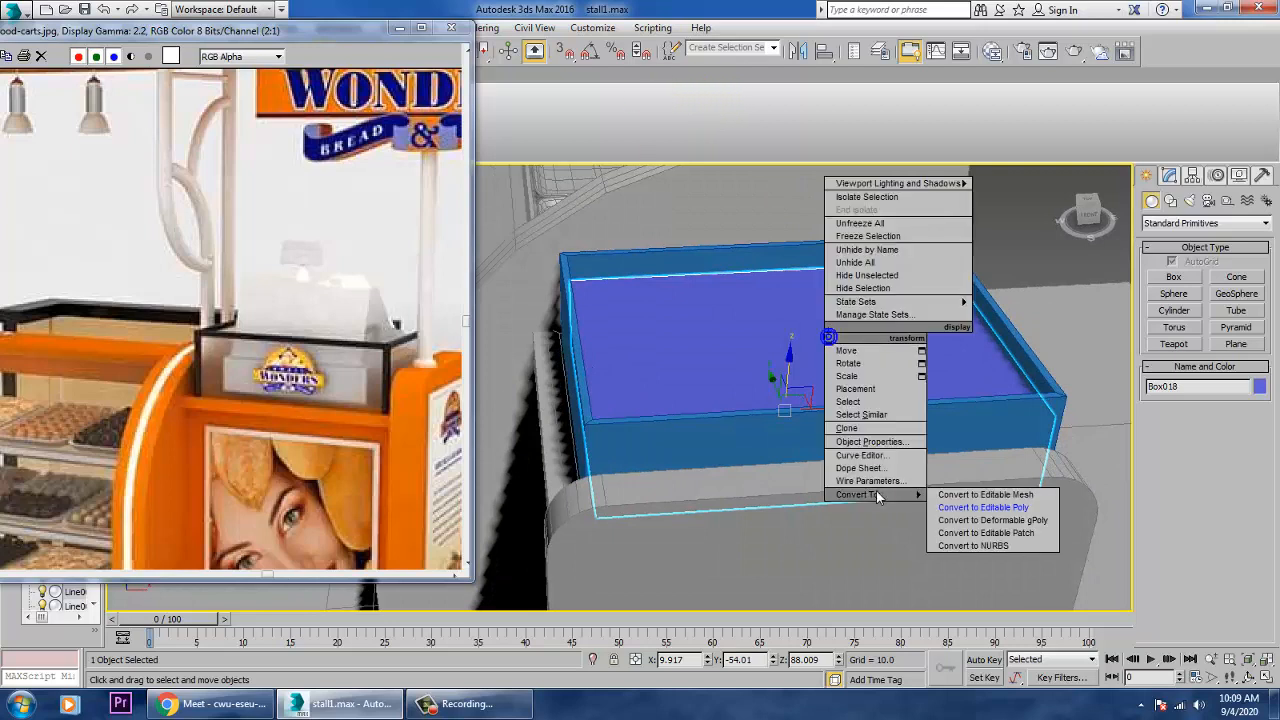
{"action": "left_click", "coordinate": [890, 500]}
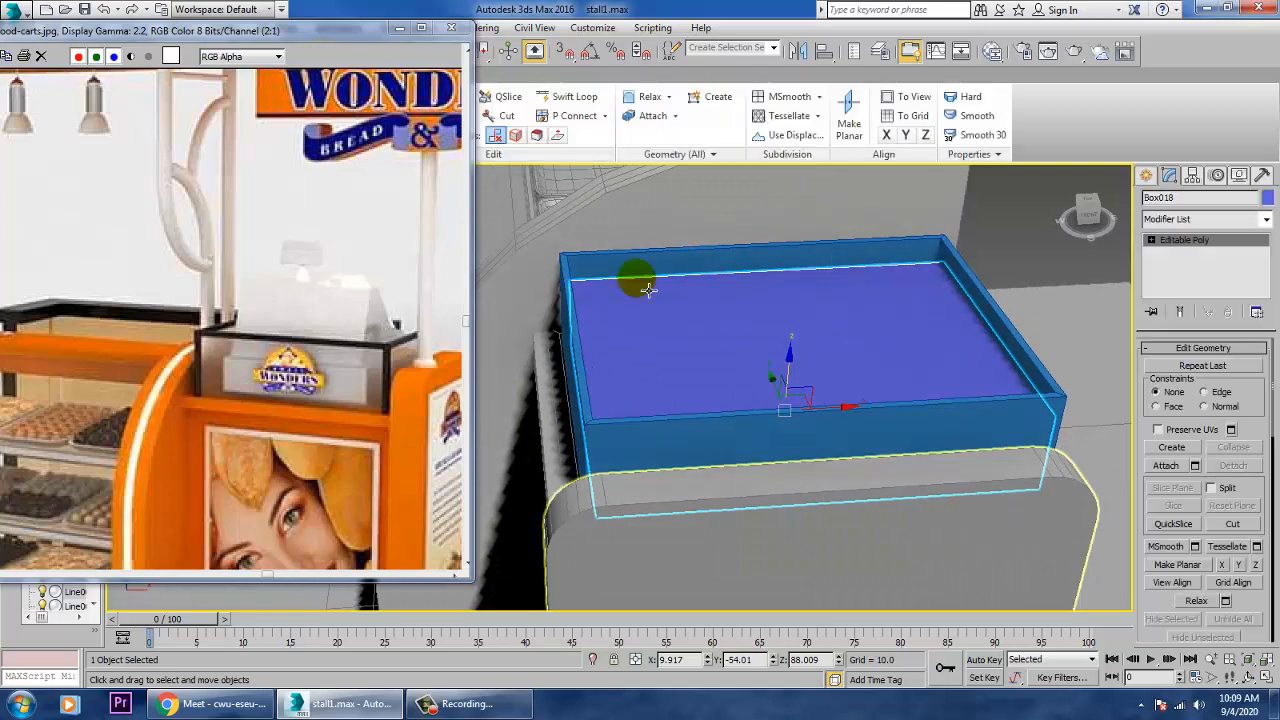
{"action": "left_click", "coordinate": [571, 99]}
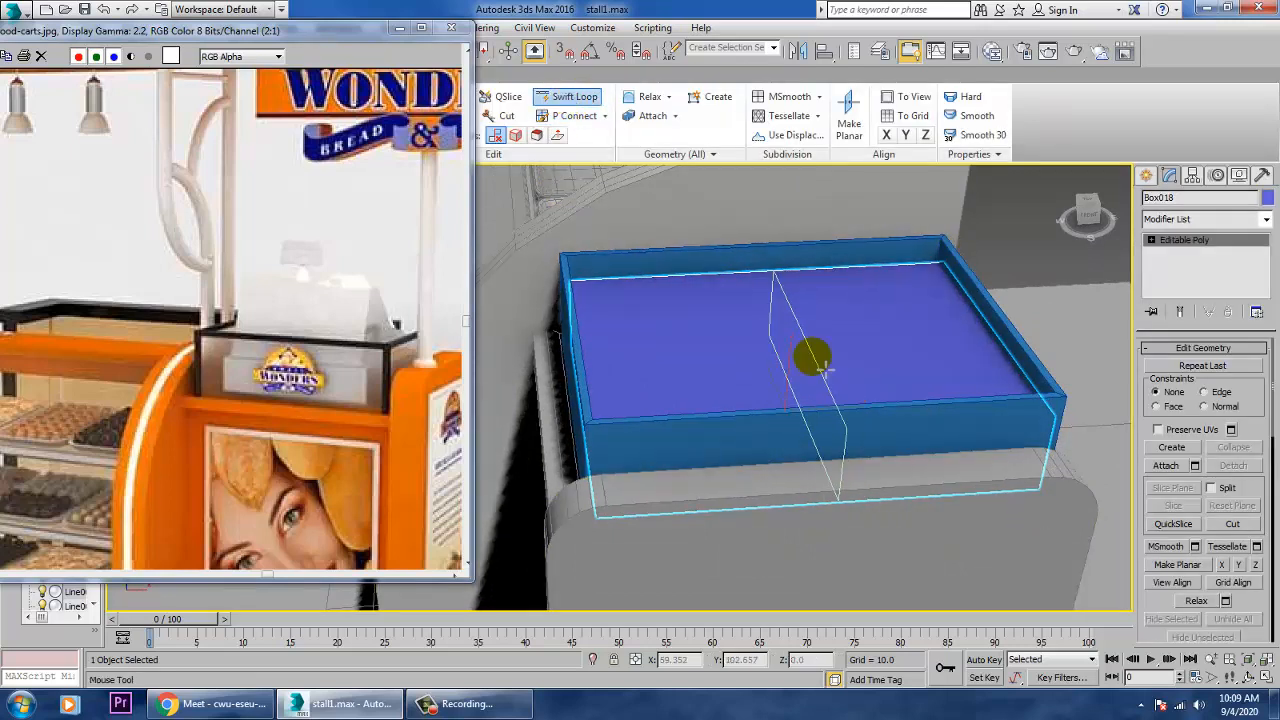
{"action": "left_click", "coordinate": [891, 367]}
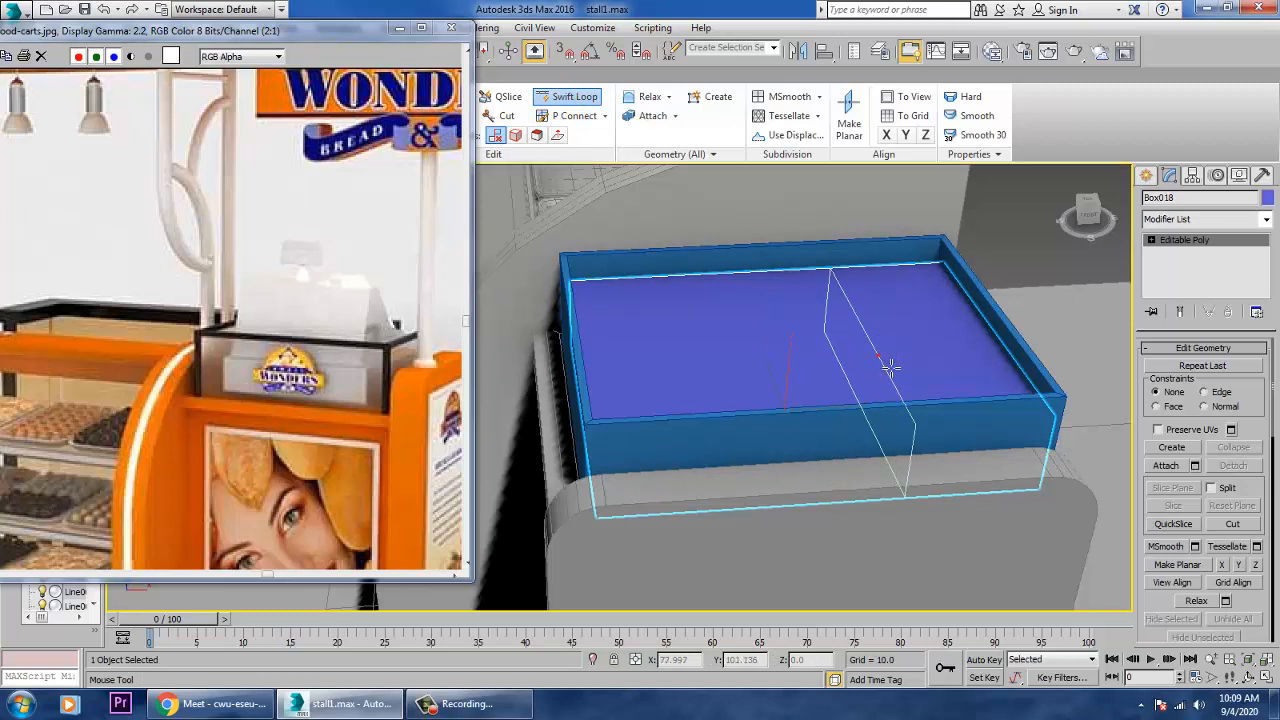
{"action": "middle_click_drag", "start_coordinate": [891, 367], "coordinate": [851, 366], "text": "alt"}
{"action": "right_click", "coordinate": [850, 367]}
- Extrude the larger top polygon of the inner box upward by about 21.5 units
{"action": "key", "text": "4"}
{"action": "left_click", "coordinate": [754, 349]}
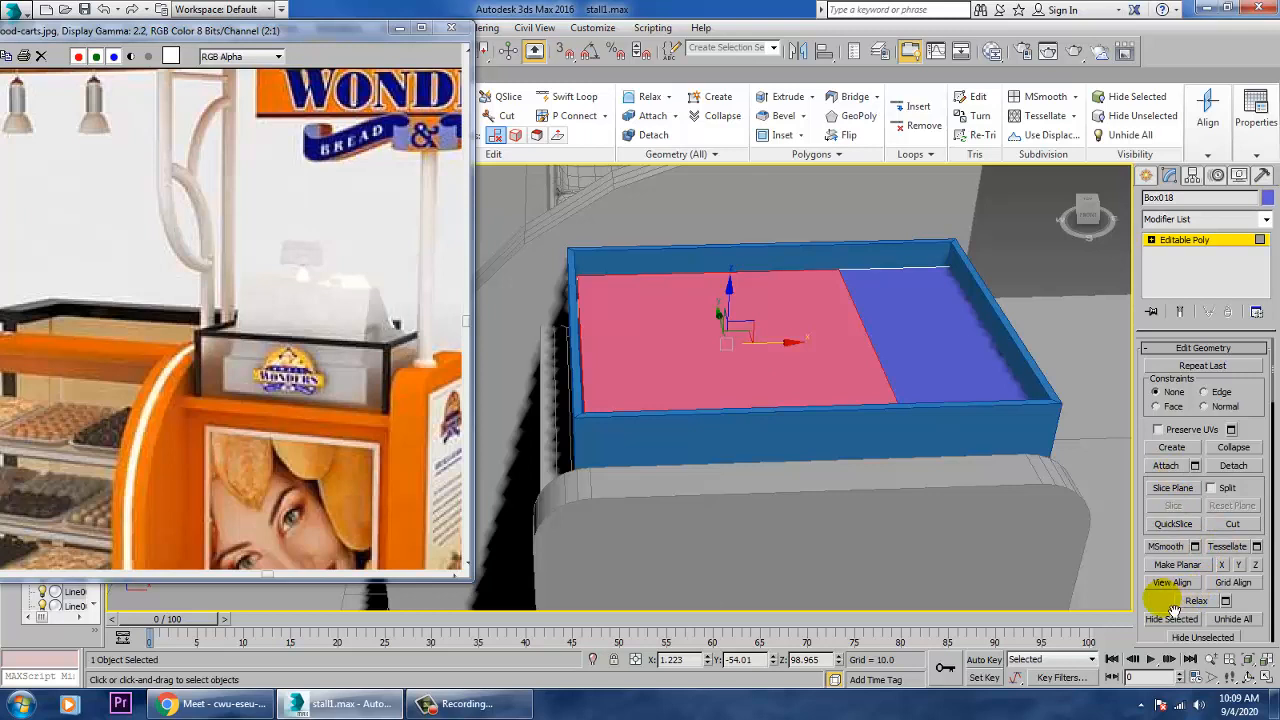
{"action": "scroll", "coordinate": [1174, 608], "scroll_direction": "up", "scroll_amount": 5}
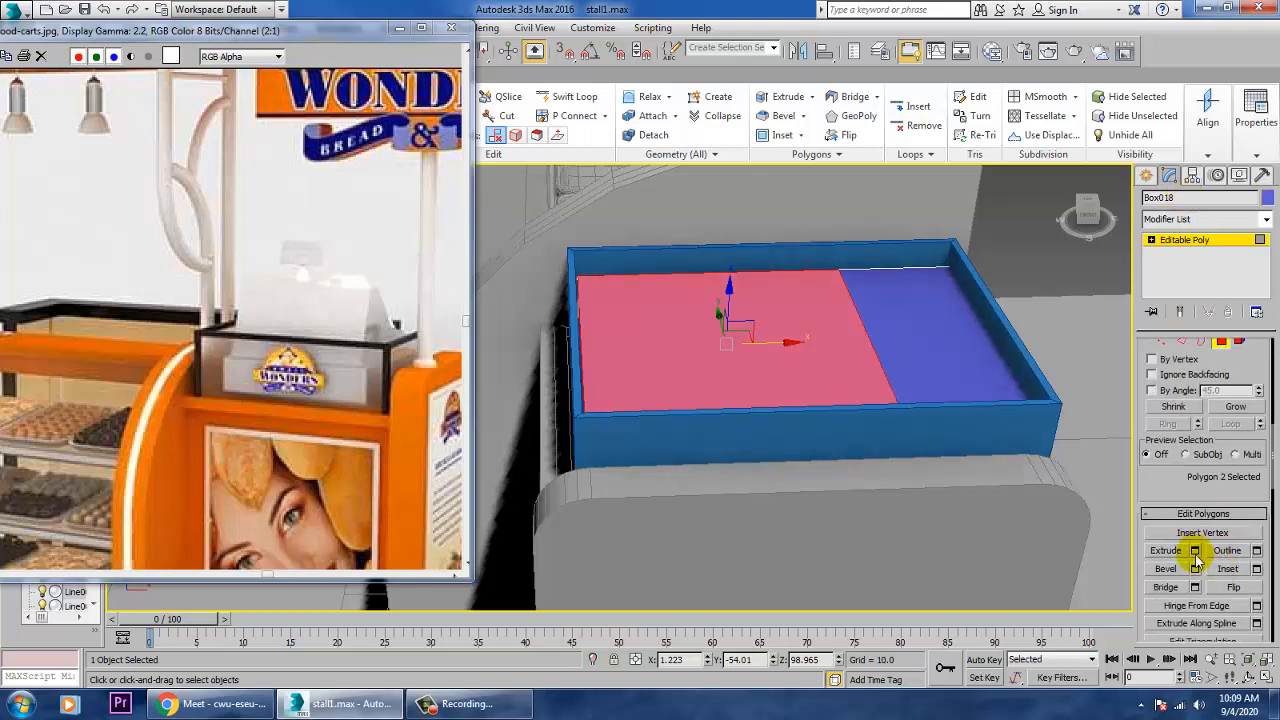
{"action": "left_click", "coordinate": [1195, 552]}
{"action": "left_click_drag", "start_coordinate": [634, 425], "coordinate": [641, 353]}
{"action": "left_click", "coordinate": [627, 443]}
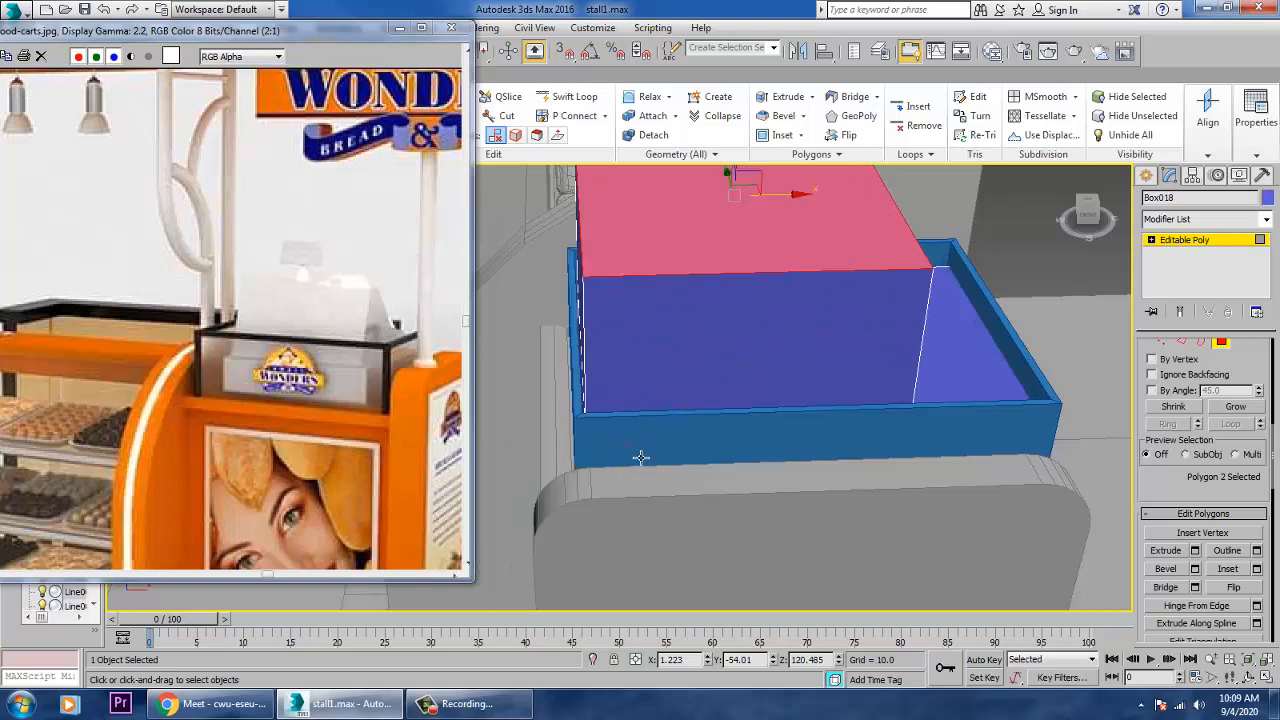
- Move the extruded block's top vertices beside the display case inward about 13.6 units along X in the Front view
{"action": "middle_click_drag", "start_coordinate": [640, 457], "coordinate": [728, 400], "text": "alt"}
{"action": "key", "text": "1"}
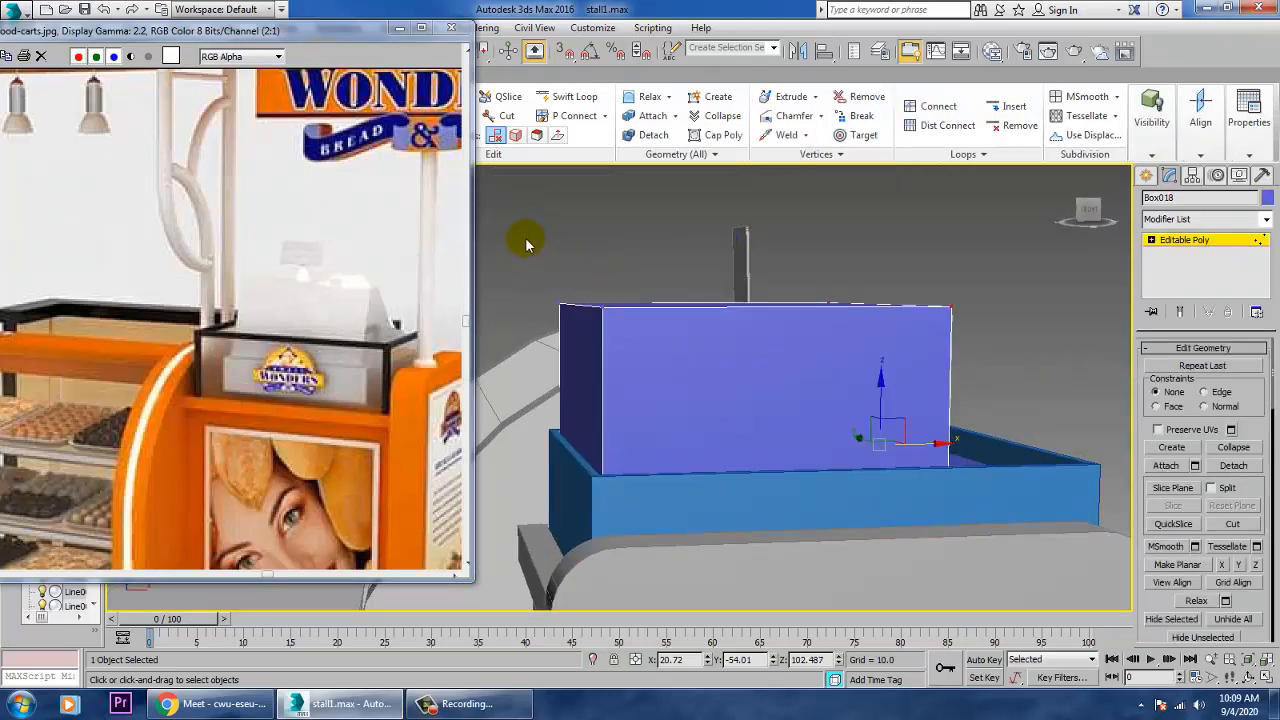
{"action": "left_click_drag", "start_coordinate": [527, 242], "coordinate": [988, 350]}
{"action": "key", "text": "alt+w"}
{"action": "middle_click", "coordinate": [939, 250]}
{"action": "key", "text": "alt+w"}
{"action": "middle_click_drag", "start_coordinate": [937, 250], "coordinate": [935, 425]}
{"action": "left_click_drag", "start_coordinate": [826, 388], "coordinate": [890, 365]}
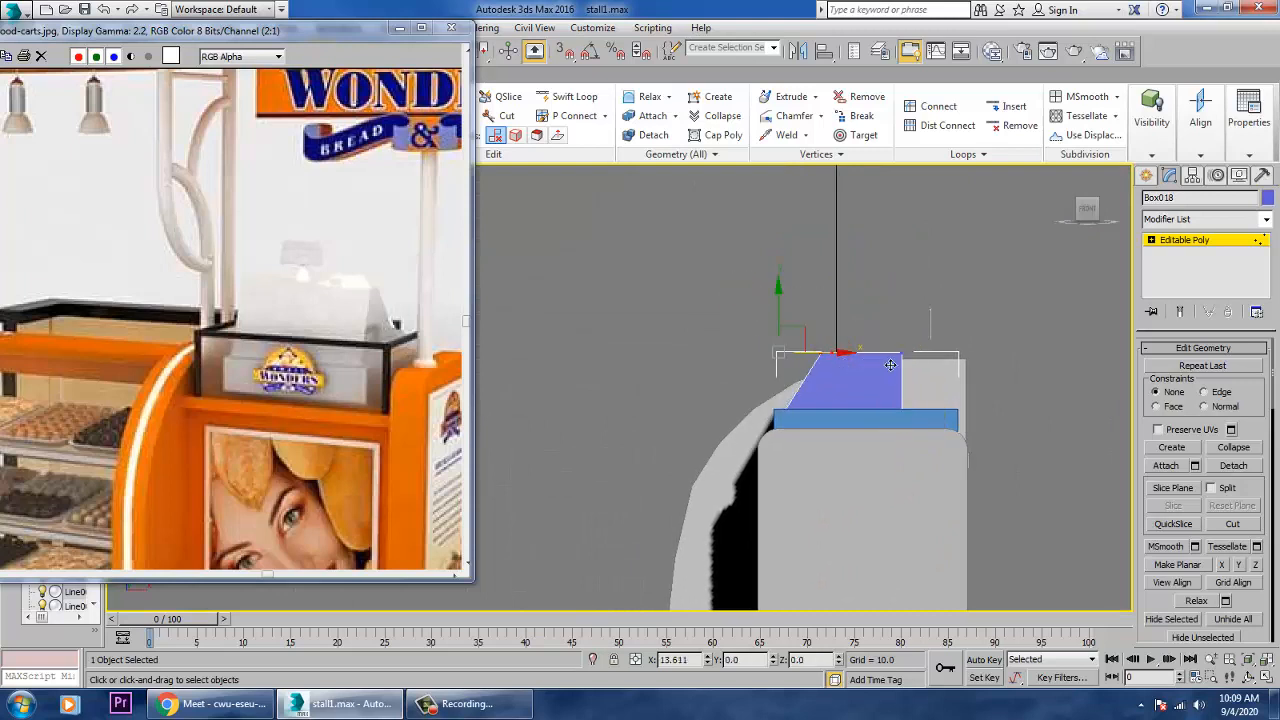
- Move the block's opposite top vertices inward to about X 6.25, giving the block a narrow top with two sloping sides
{"action": "left_click_drag", "start_coordinate": [871, 306], "coordinate": [937, 370]}
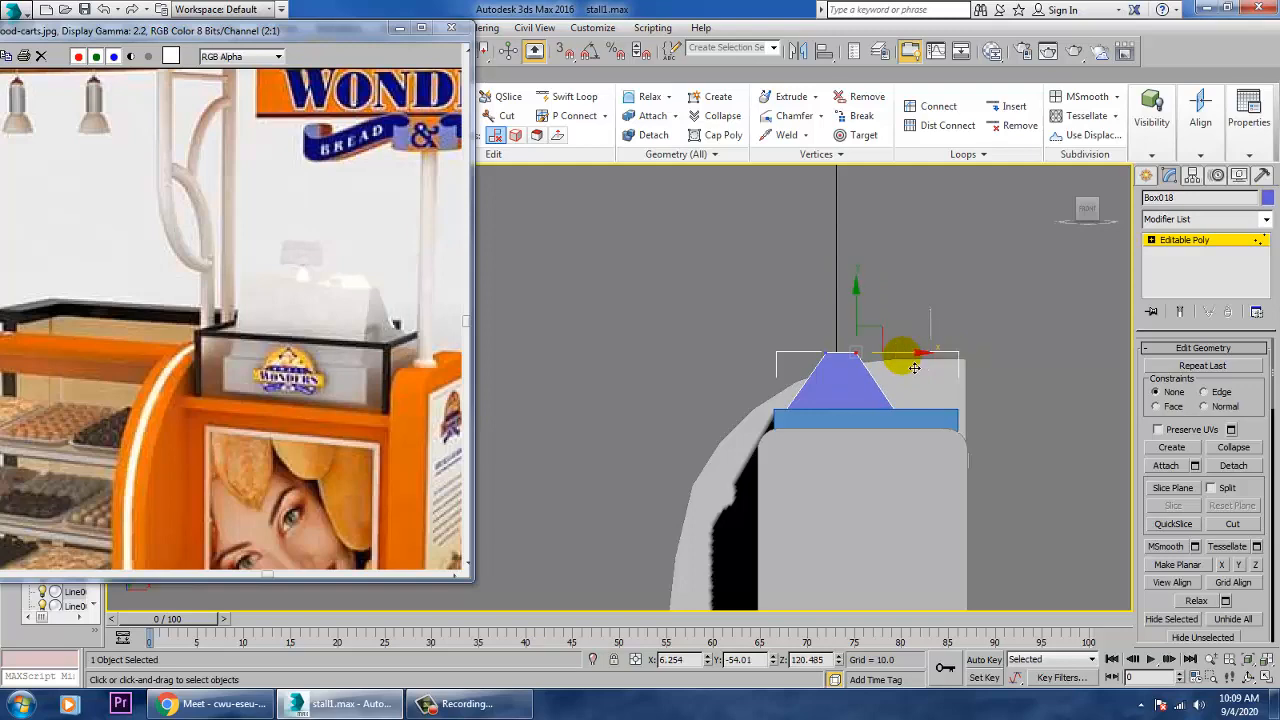
{"action": "key", "text": "alt+w"}
{"action": "middle_click", "coordinate": [893, 551]}
{"action": "key", "text": "alt+w"}
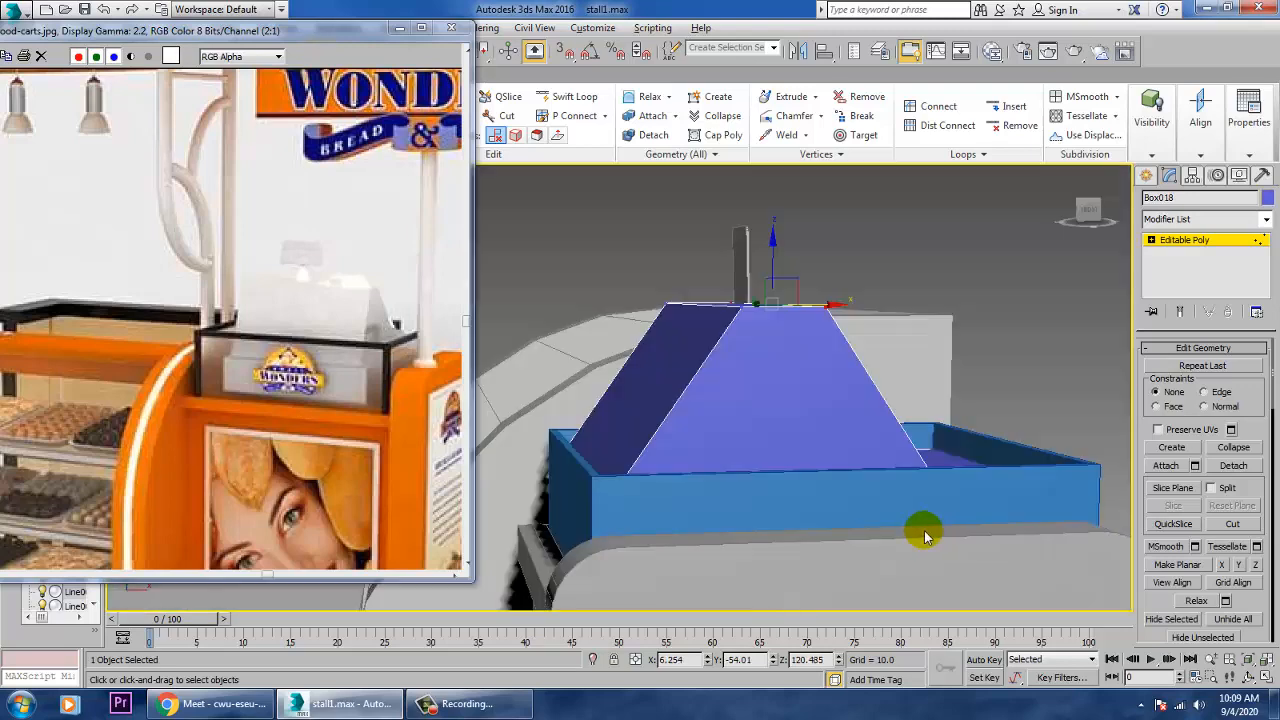
{"action": "middle_click_drag", "start_coordinate": [854, 460], "coordinate": [926, 518], "text": "alt"}
{"action": "scroll", "coordinate": [925, 494], "scroll_direction": "down", "scroll_amount": 5}
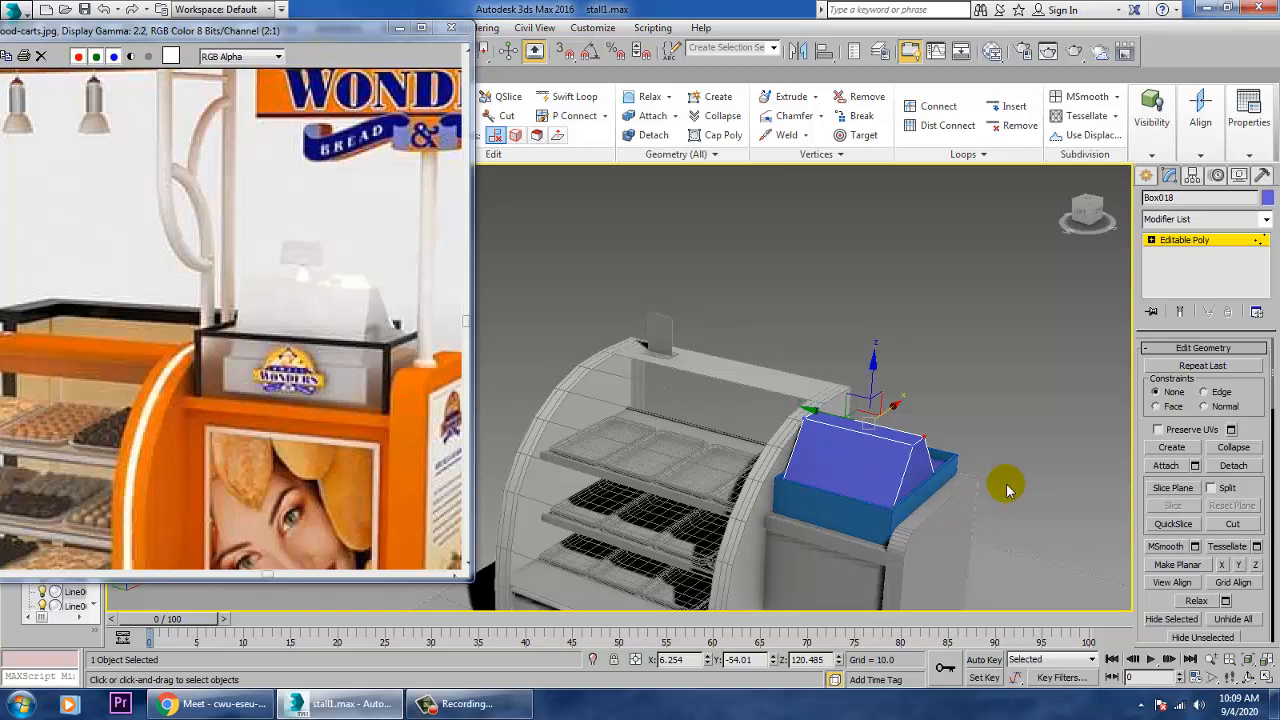
- Add a Swift Loop edge loop around the tapered block, about a third of its length from the outer end
{"action": "left_click", "coordinate": [585, 97]}
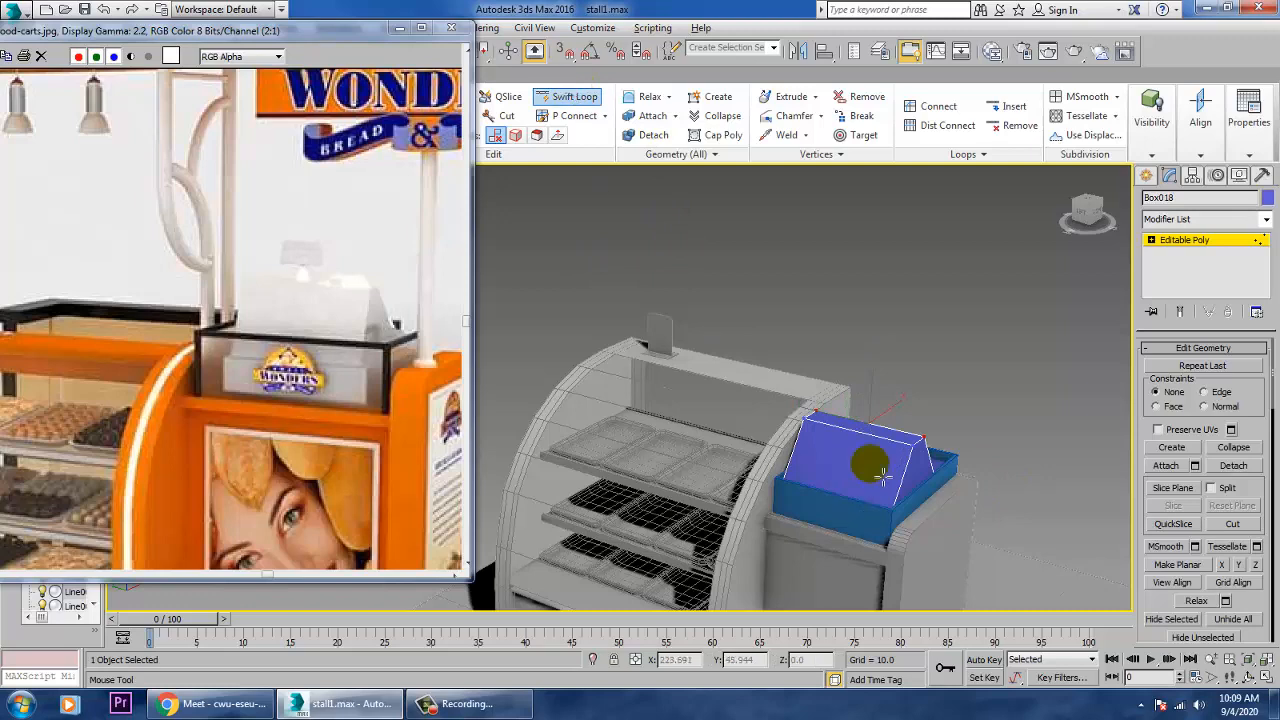
{"action": "middle_click_drag", "start_coordinate": [928, 457], "coordinate": [1008, 449], "text": "alt"}
{"action": "scroll", "coordinate": [930, 430], "scroll_direction": "up", "scroll_amount": 3}
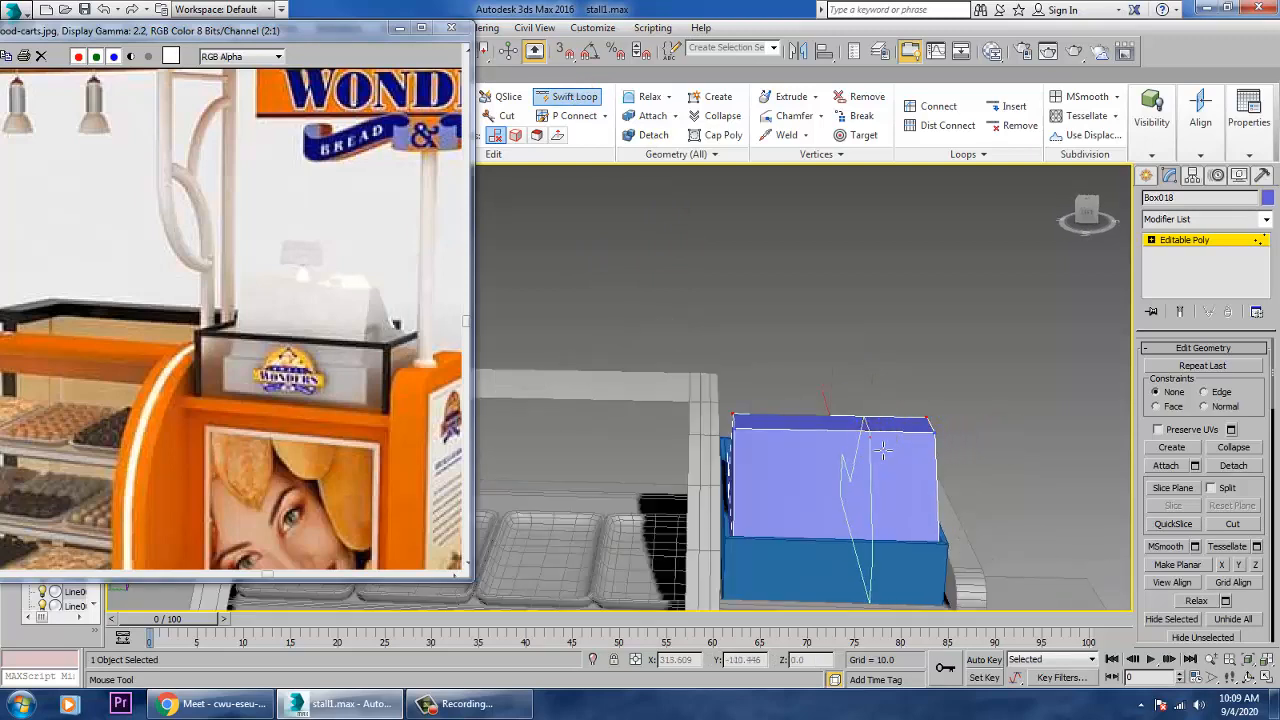
{"action": "middle_click_drag", "start_coordinate": [871, 434], "coordinate": [826, 458], "text": "alt"}
{"action": "right_click", "coordinate": [826, 458]}
{"action": "middle_click_drag", "start_coordinate": [977, 449], "coordinate": [977, 490], "text": "alt"}
{"action": "scroll", "coordinate": [977, 490], "scroll_direction": "up", "scroll_amount": 4}
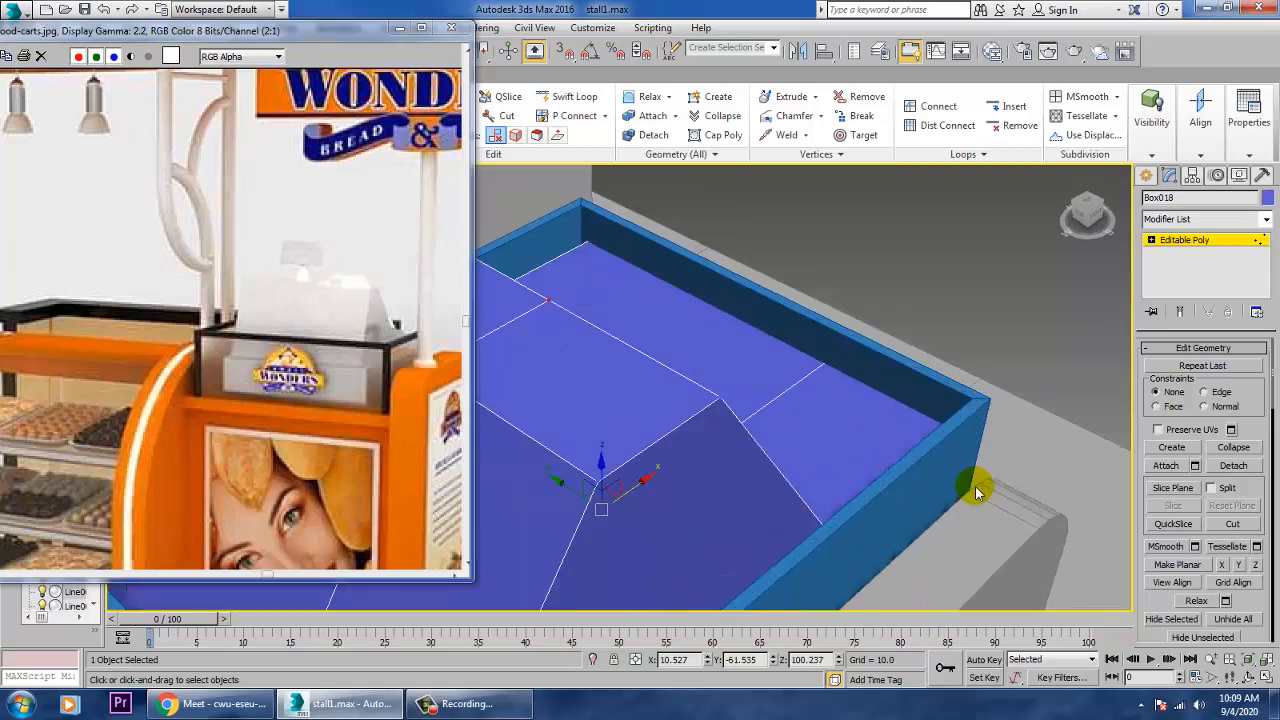
- Inset the small polygon at the outer end of the block's top by 1.0
{"action": "key", "text": "4"}
{"action": "left_click", "coordinate": [670, 410]}
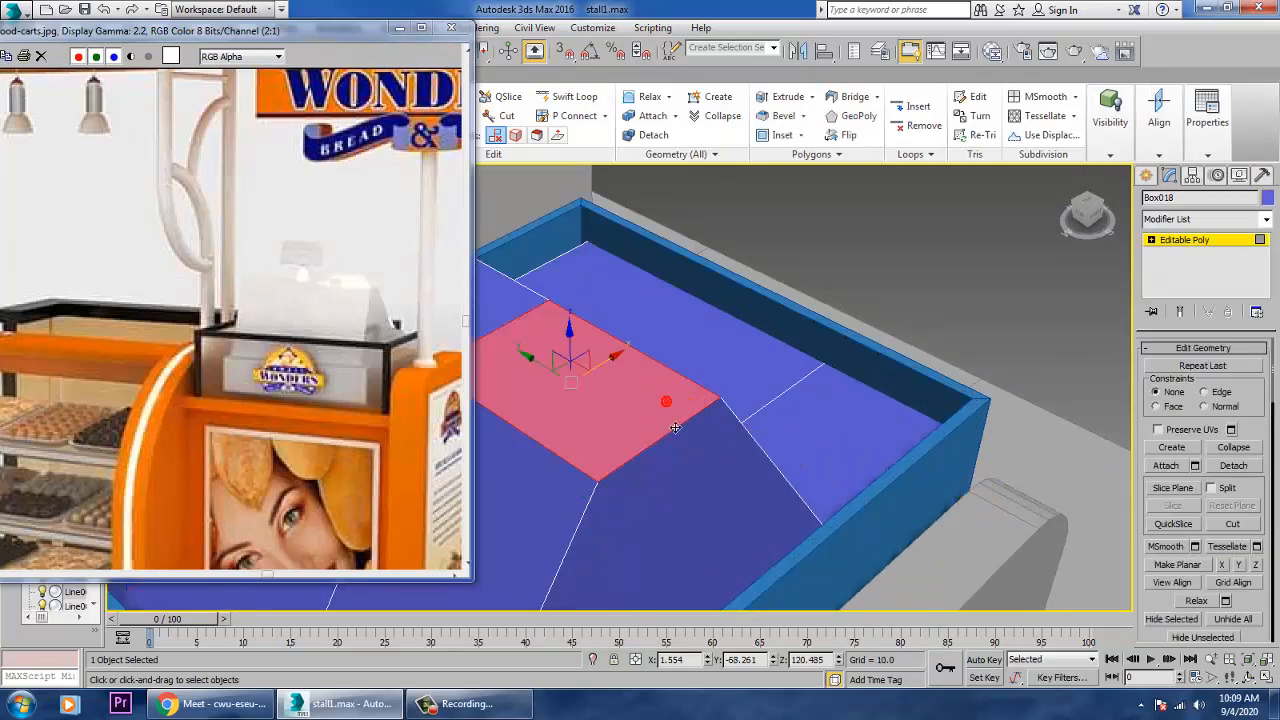
{"action": "scroll", "coordinate": [828, 383], "scroll_direction": "up", "scroll_amount": 3}
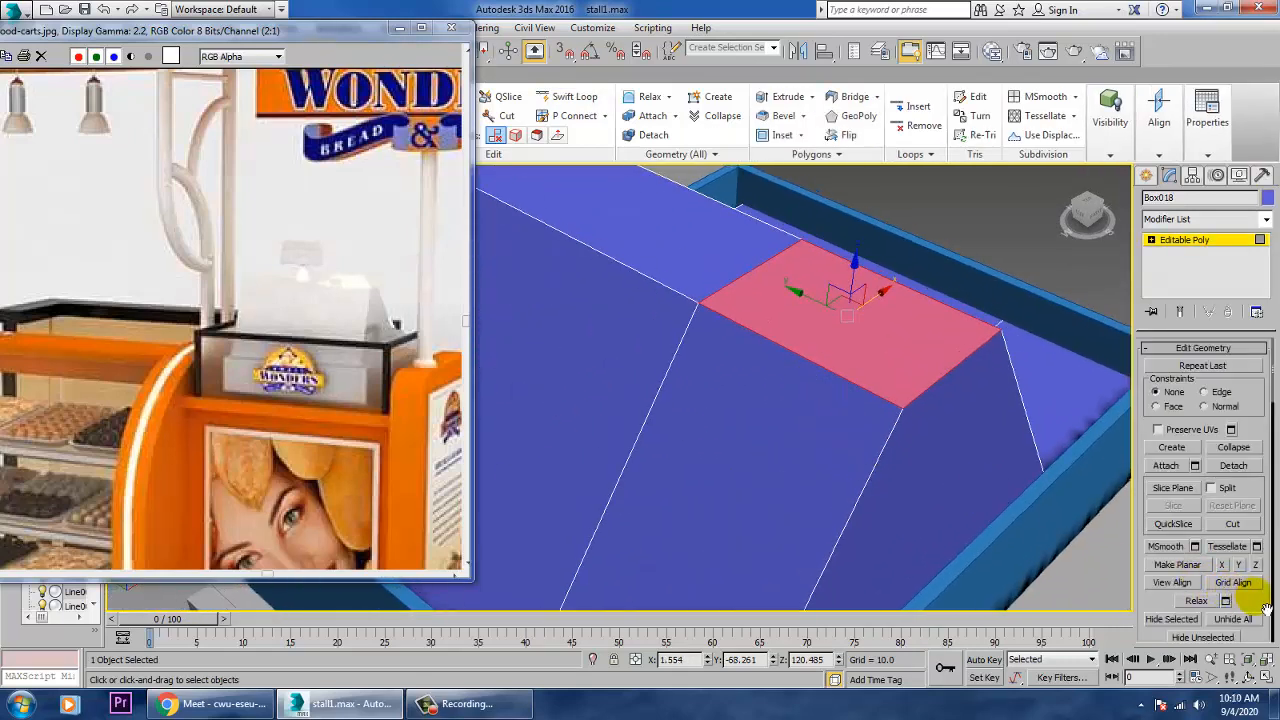
{"action": "scroll", "coordinate": [1267, 608], "scroll_direction": "up", "scroll_amount": 5}
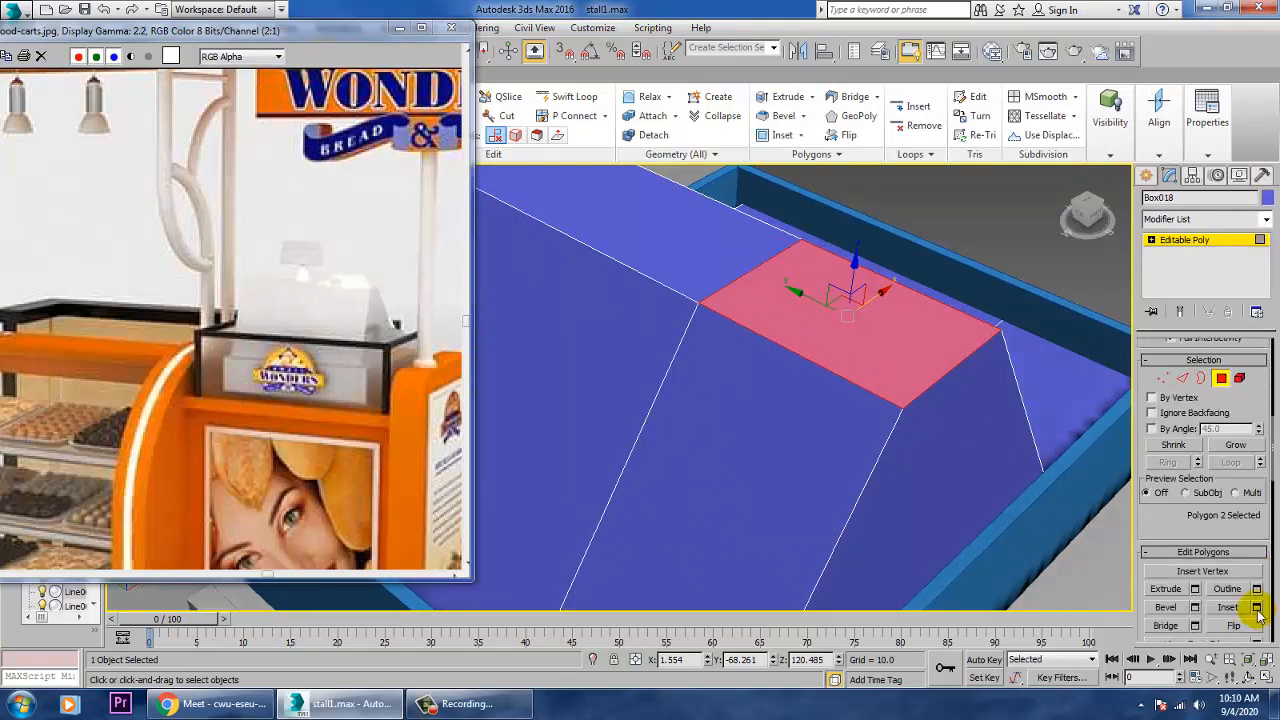
{"action": "left_click", "coordinate": [1257, 608]}
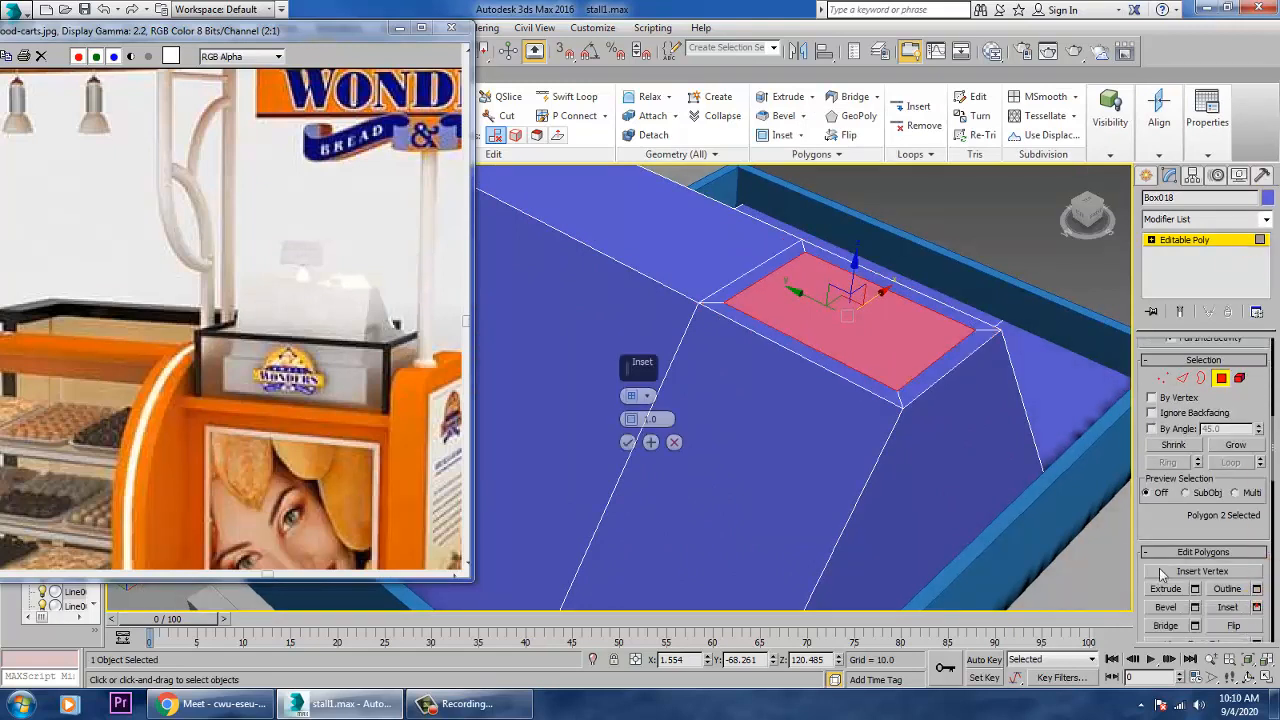
{"action": "left_click", "coordinate": [628, 443]}
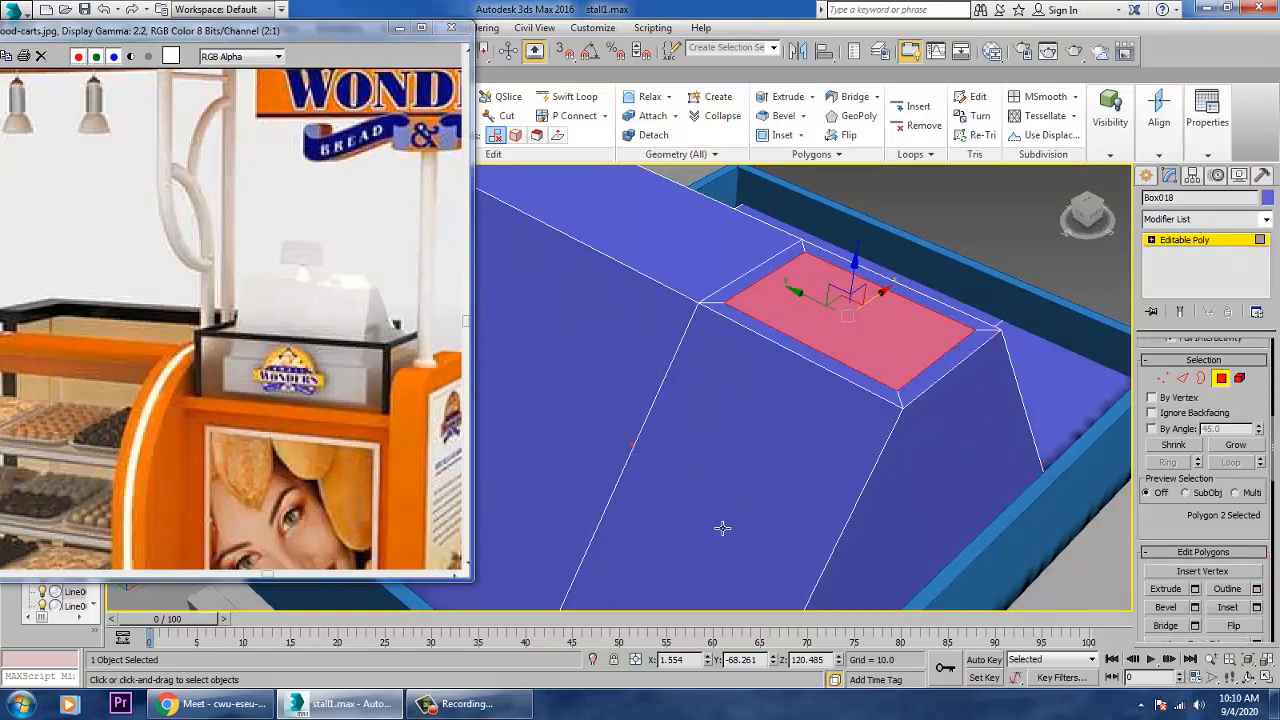
- Bevel the inset polygon upward with a height of 3.528 and an outline of -1.0
{"action": "left_click", "coordinate": [1168, 607]}
{"action": "left_click", "coordinate": [634, 444]}
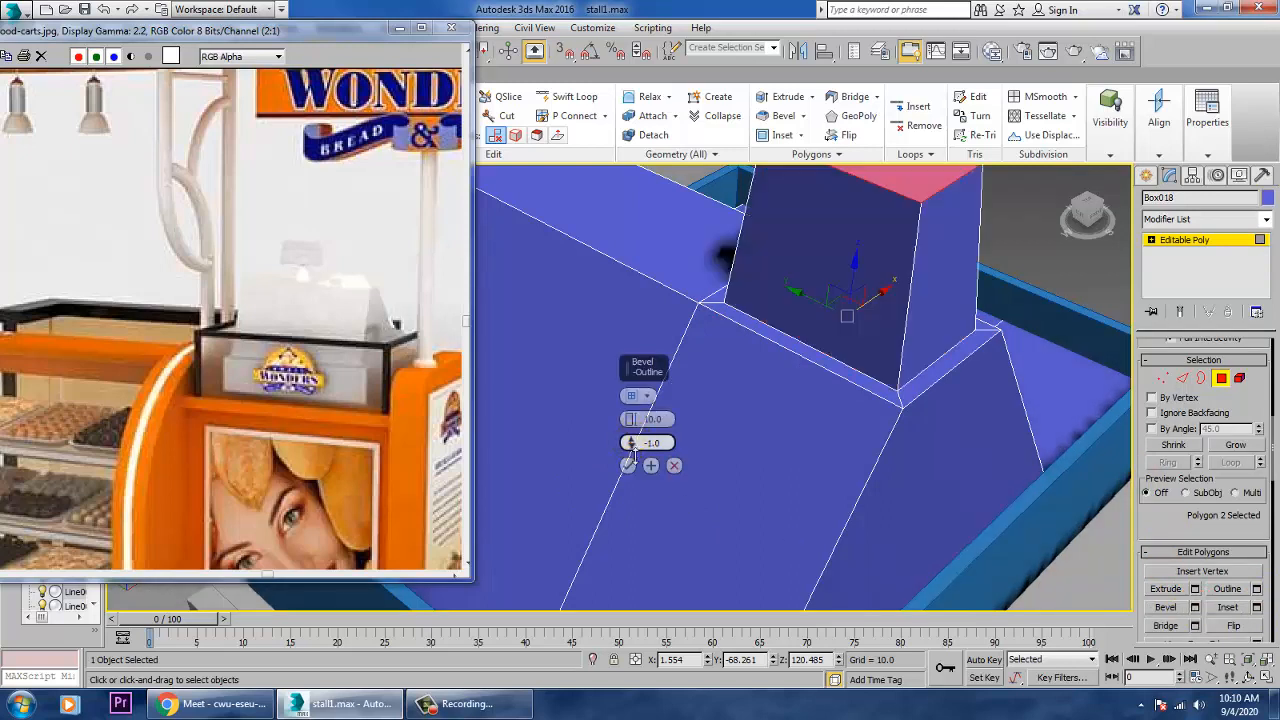
{"action": "left_click_drag", "start_coordinate": [630, 419], "coordinate": [657, 477]}
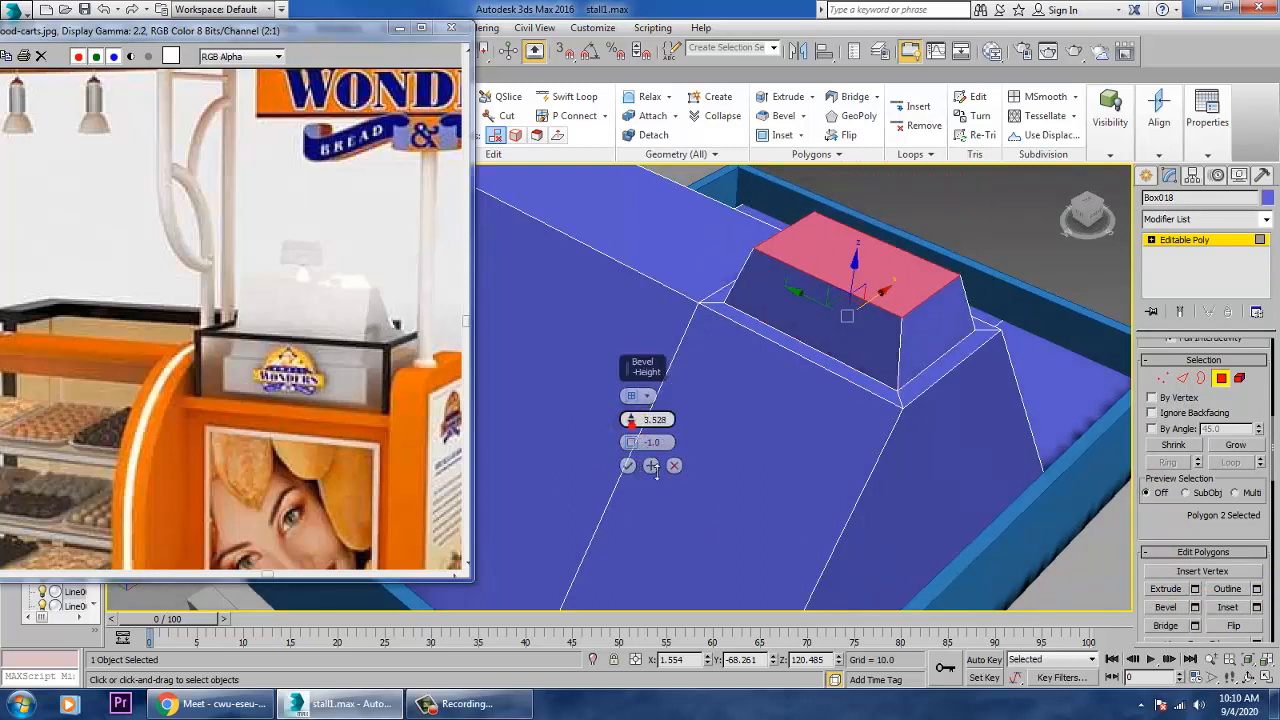
{"action": "left_click", "coordinate": [628, 466]}
- Add a Swift Loop edge loop low on the block's sloping front side, near its base
{"action": "scroll", "coordinate": [887, 459], "scroll_direction": "down", "scroll_amount": 5}
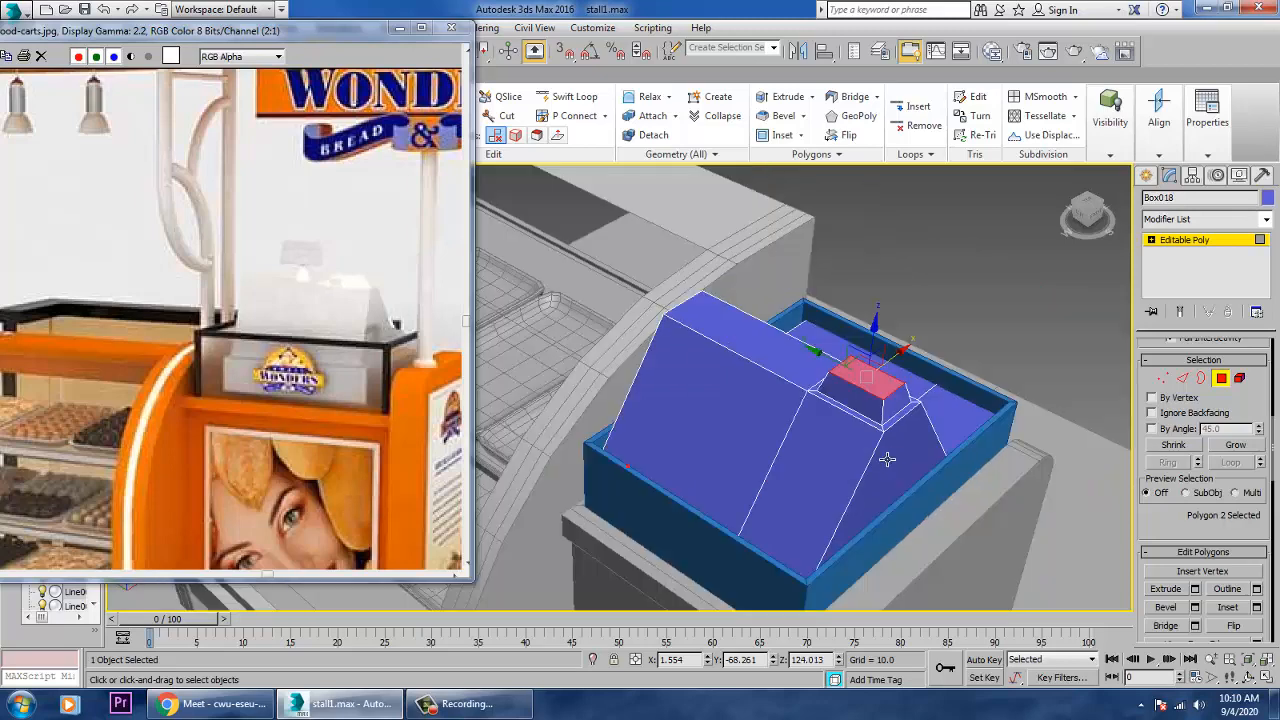
{"action": "middle_click_drag", "start_coordinate": [908, 422], "coordinate": [887, 333], "text": "alt"}
{"action": "middle_click_drag", "start_coordinate": [988, 414], "coordinate": [674, 189], "text": "alt"}
{"action": "left_click", "coordinate": [575, 96]}
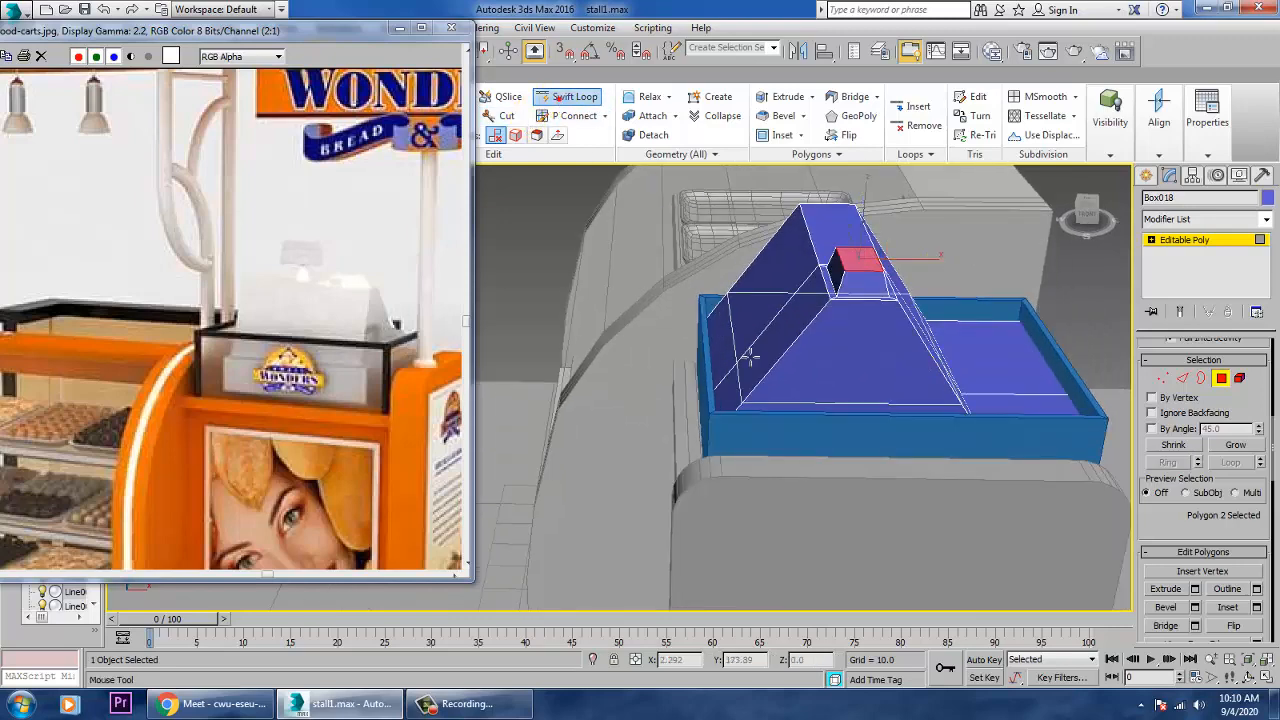
{"action": "right_click", "coordinate": [745, 424]}
{"action": "middle_click_drag", "start_coordinate": [745, 424], "coordinate": [778, 378], "text": "alt"}
- Move the low front edge to about X -14.8 and Z 98.7, and leave Edge editing
{"action": "key", "text": "2"}
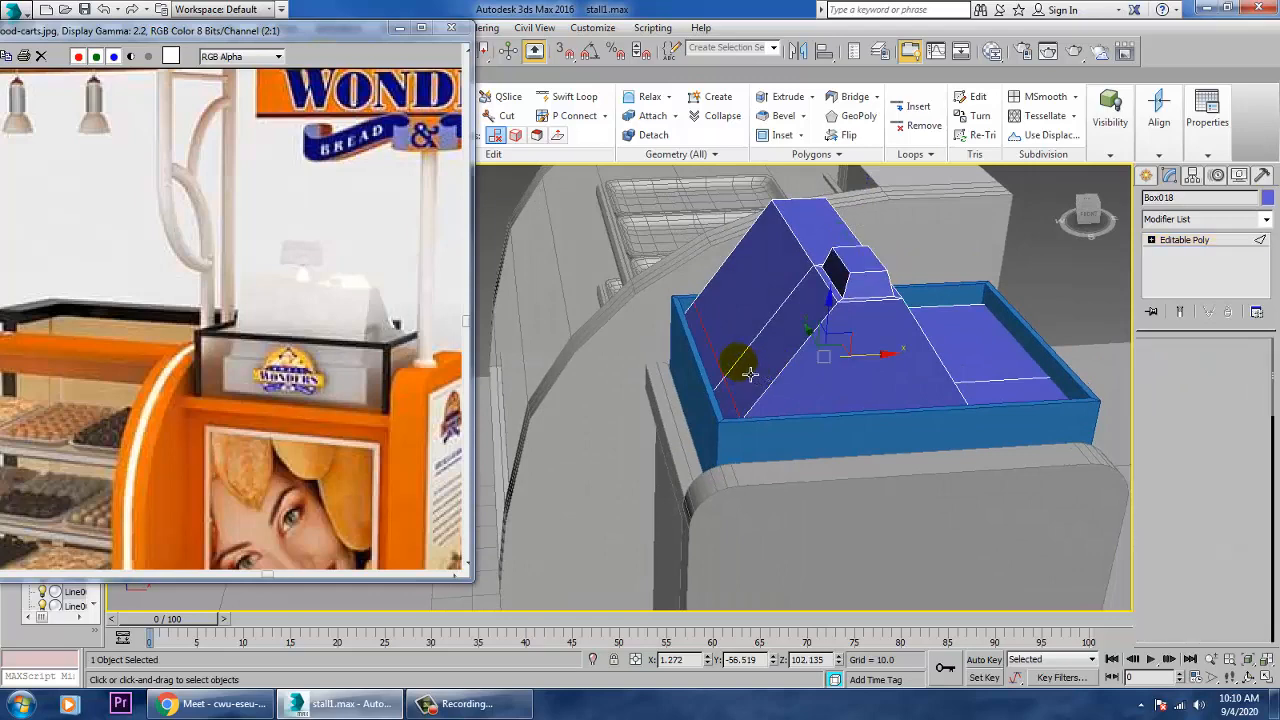
{"action": "left_click", "coordinate": [733, 368]}
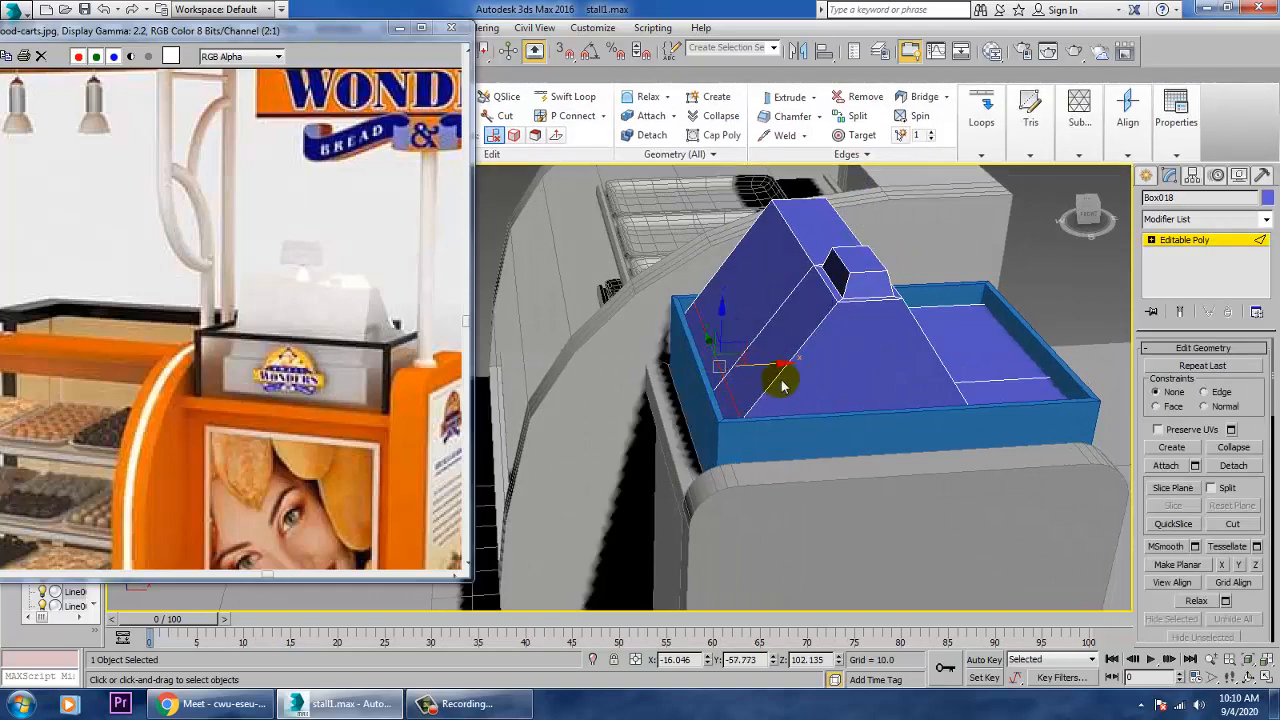
{"action": "left_click_drag", "start_coordinate": [790, 374], "coordinate": [801, 375]}
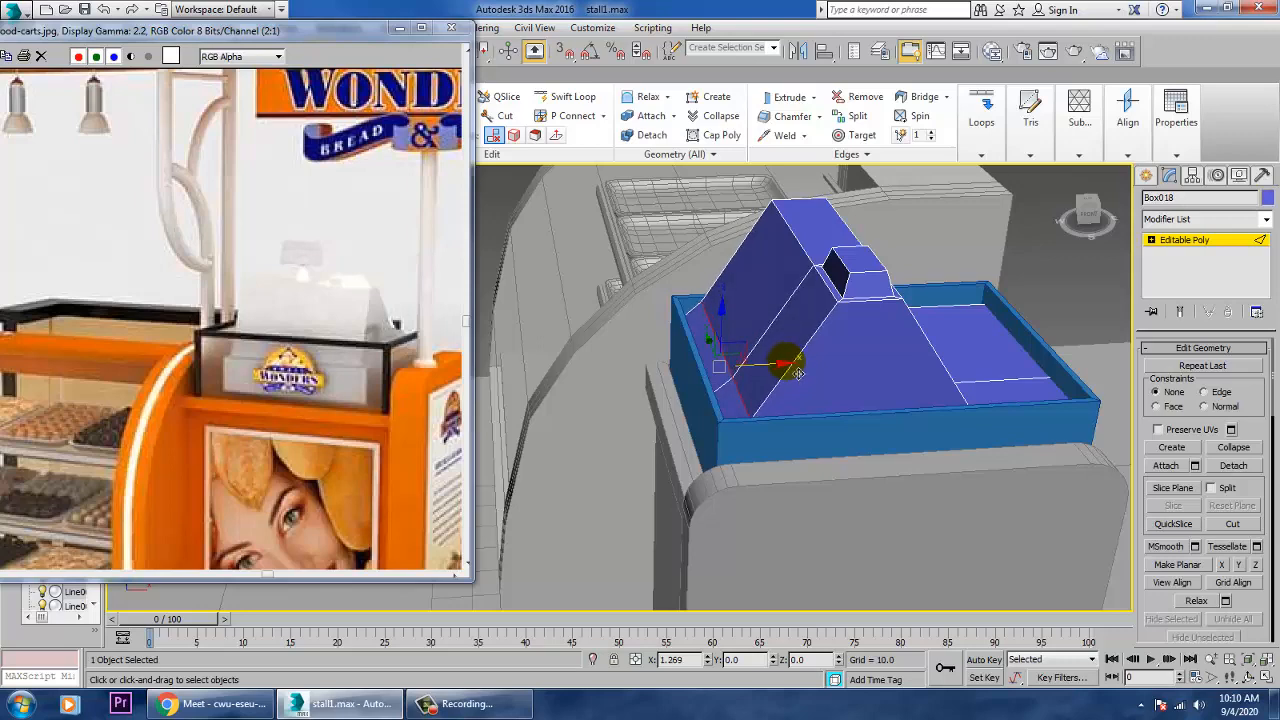
{"action": "middle_click_drag", "start_coordinate": [797, 372], "coordinate": [745, 344], "text": "alt"}
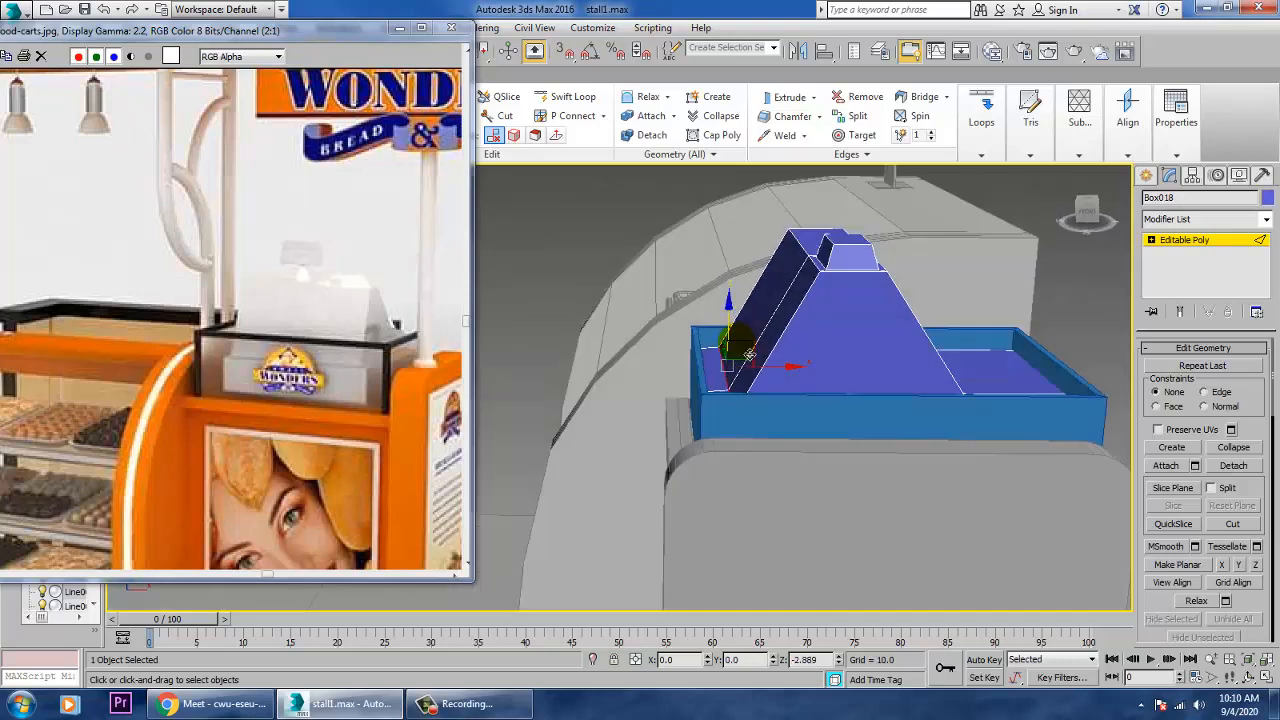
{"action": "middle_click_drag", "start_coordinate": [751, 358], "coordinate": [903, 406], "text": "alt"}
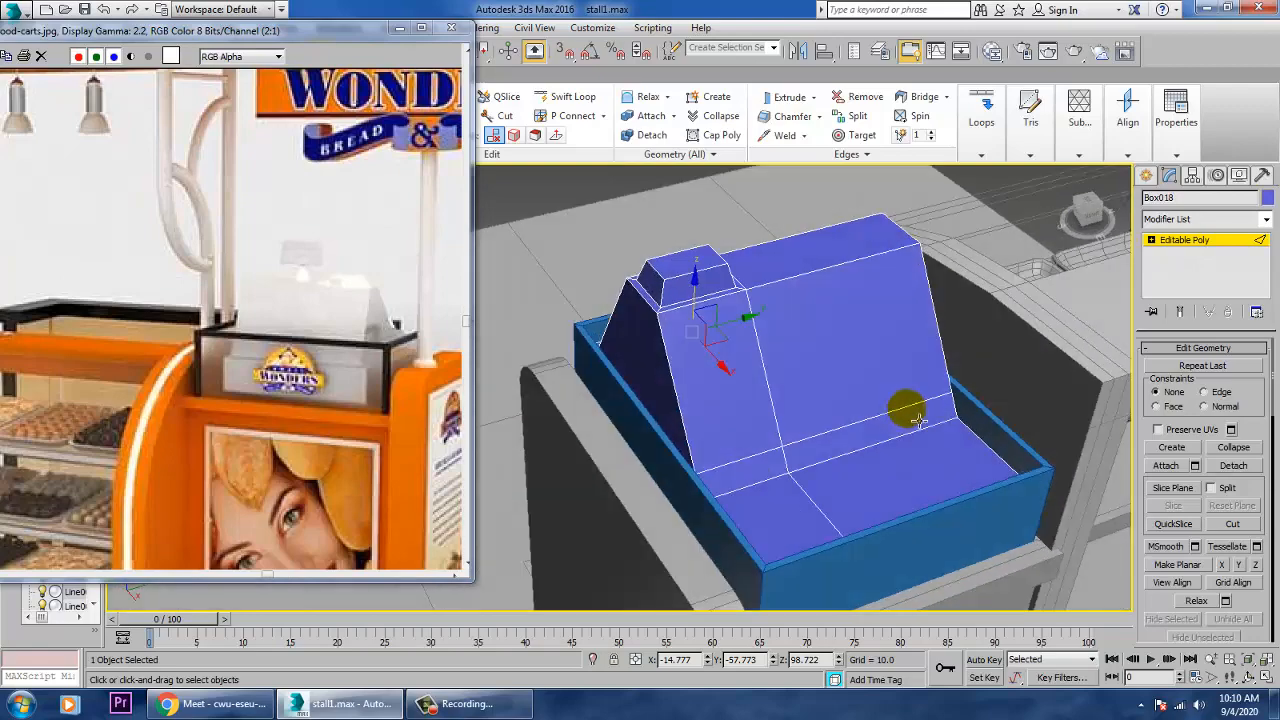
{"action": "left_click", "coordinate": [1147, 176]}
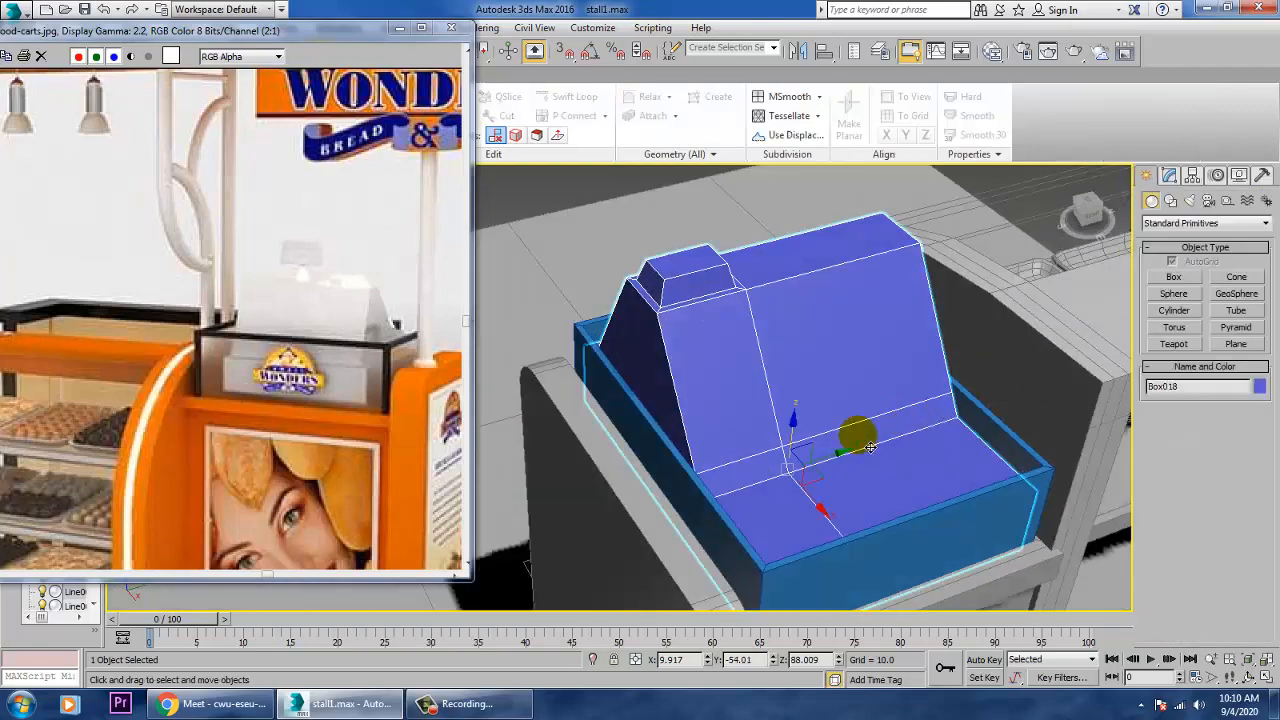
{"action": "middle_click_drag", "start_coordinate": [870, 447], "coordinate": [1197, 369], "text": "alt"}
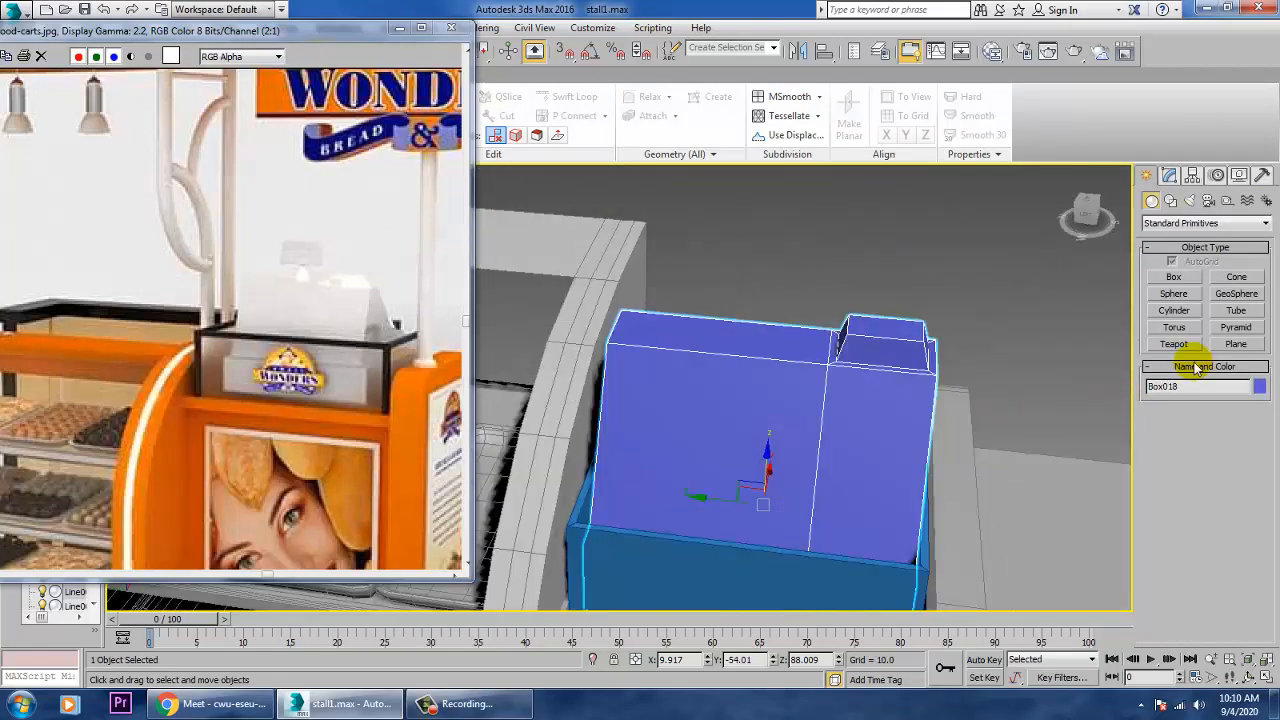
{"action": "left_click", "coordinate": [1178, 316]}
{"action": "middle_click_drag", "start_coordinate": [872, 365], "coordinate": [938, 408], "text": "alt"}
{"action": "left_click", "coordinate": [1236, 277]}
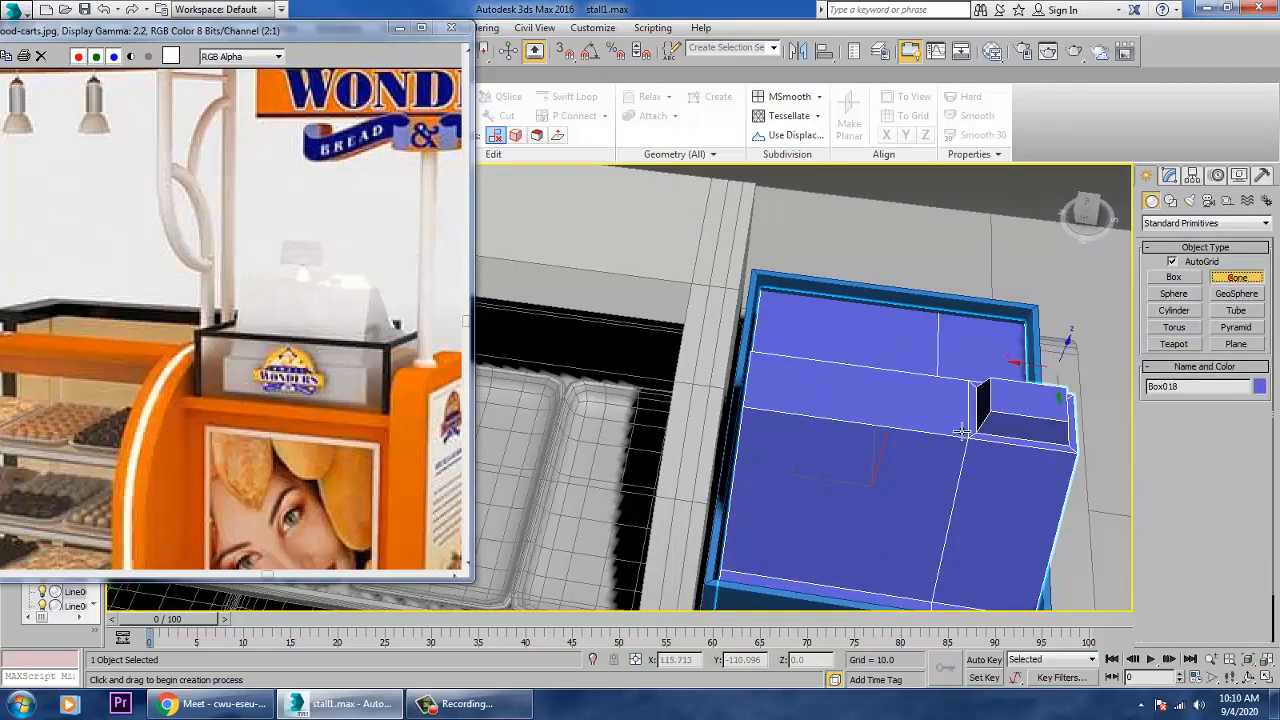
{"action": "left_click_drag", "start_coordinate": [865, 404], "coordinate": [873, 420]}
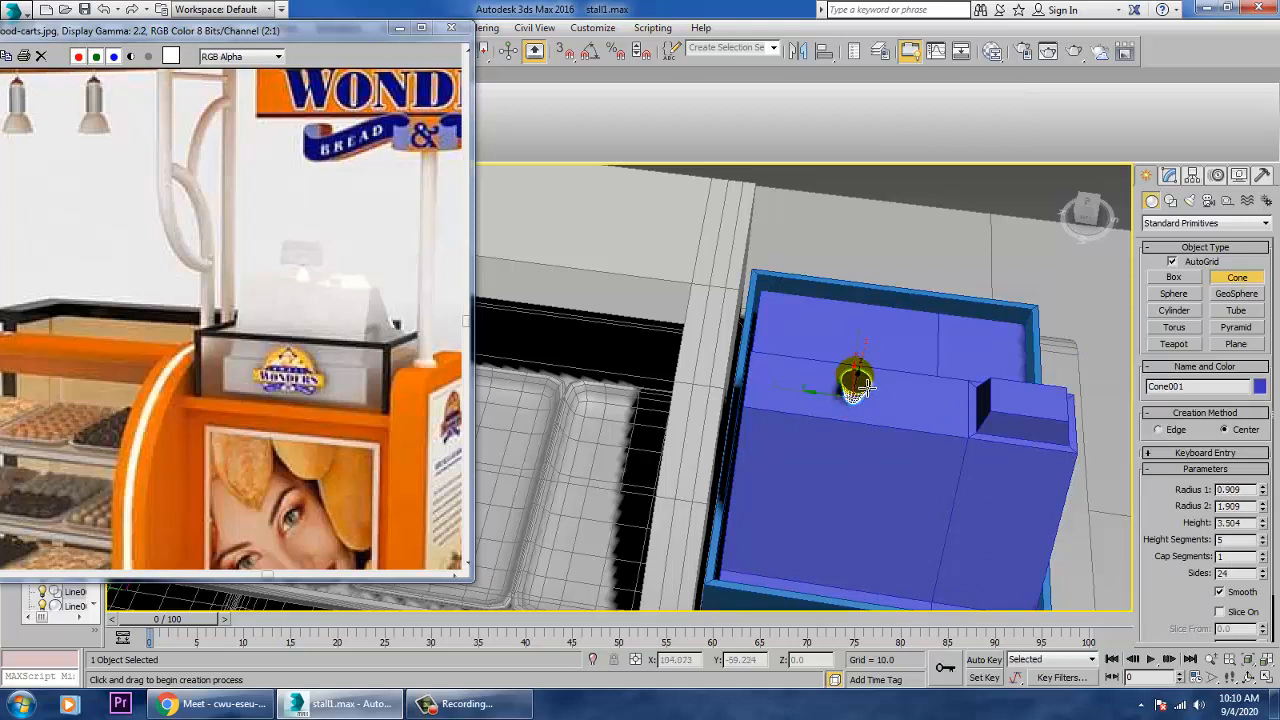
{"action": "right_click", "coordinate": [872, 439]}
{"action": "right_click", "coordinate": [872, 439]}
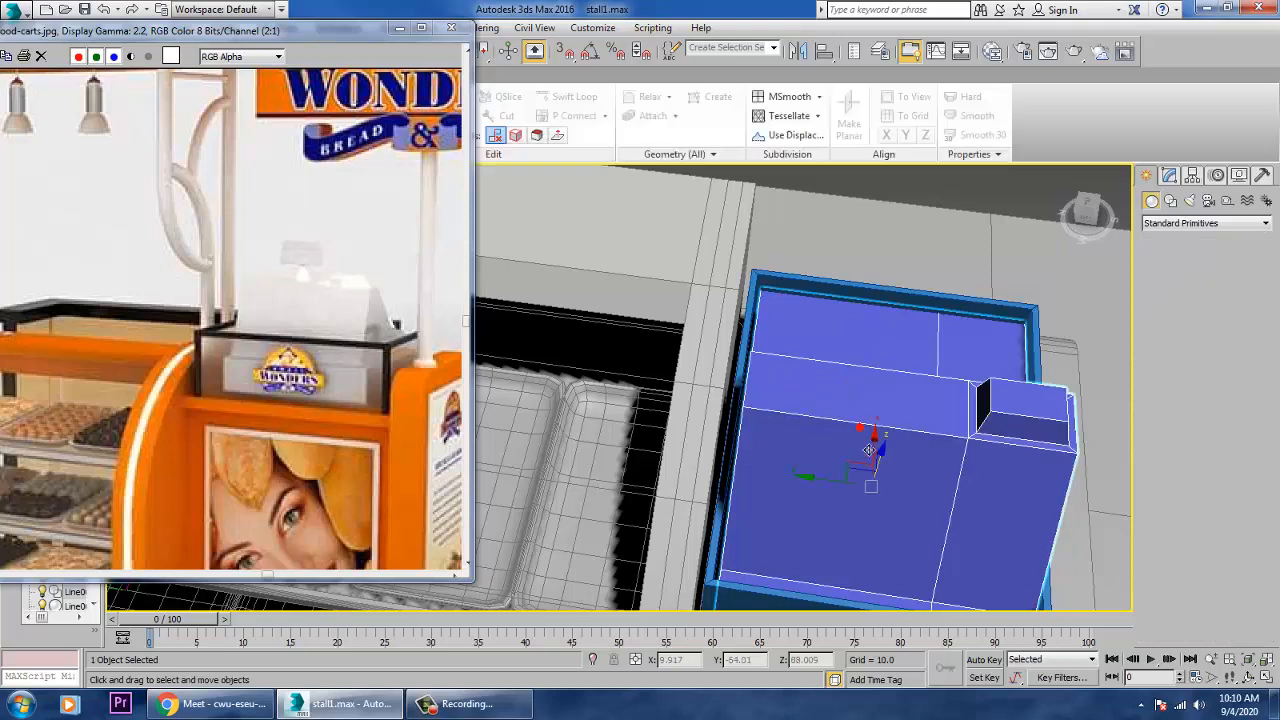
{"action": "middle_click_drag", "start_coordinate": [870, 439], "coordinate": [844, 409], "text": "alt"}
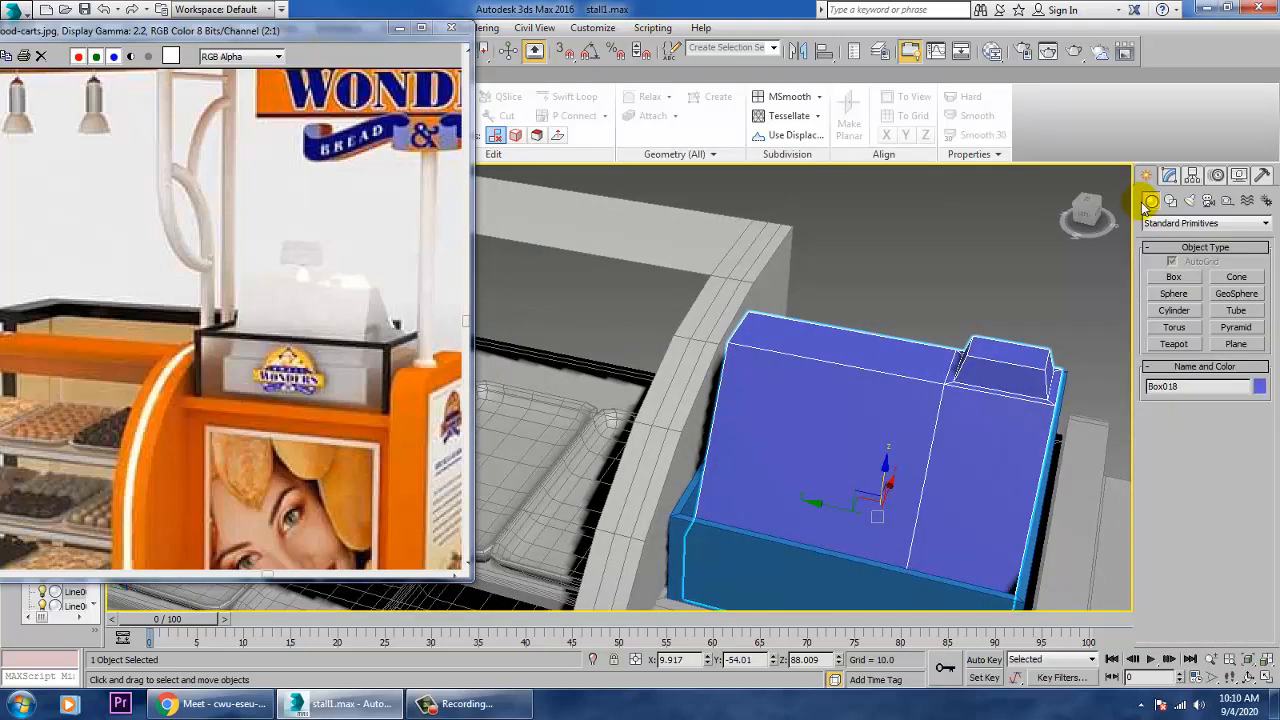
- Create a small cone on the block's top with Radius 1 of 0.717, Radius 2 of 1.142 and a height of 3.826
{"action": "key", "text": "F3"}
{"action": "key", "text": "F3"}
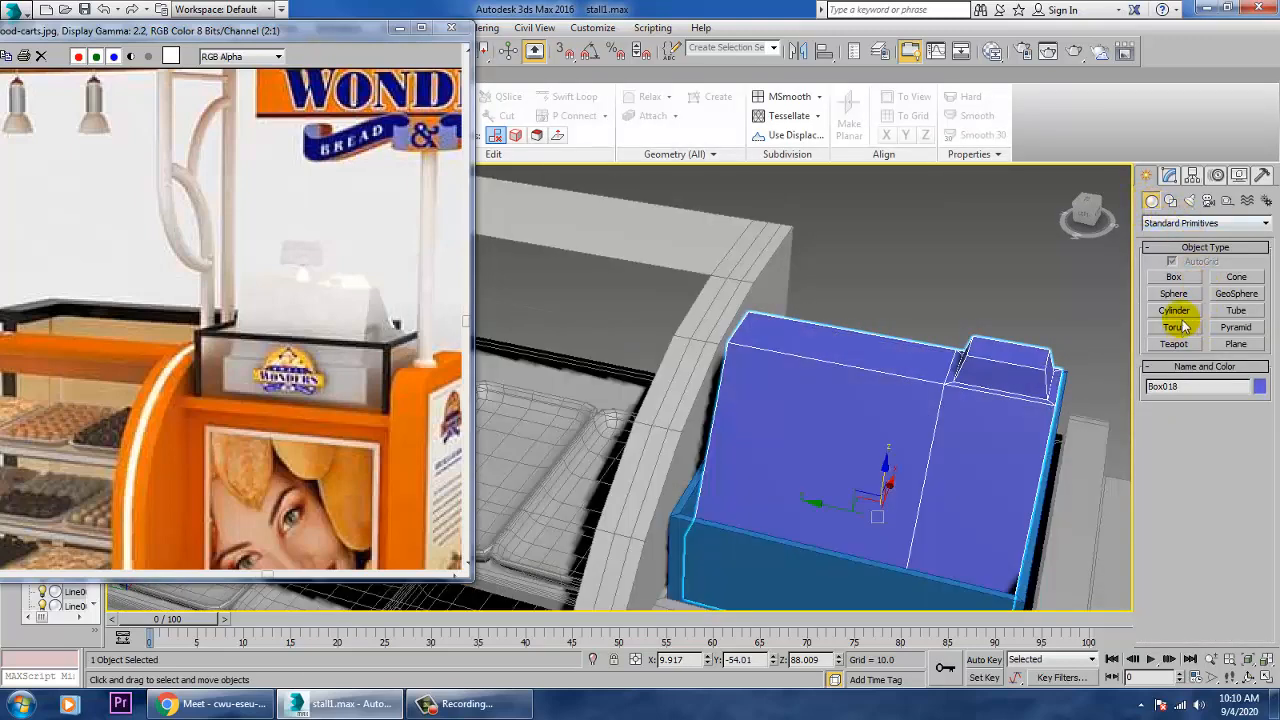
{"action": "left_click", "coordinate": [1235, 279]}
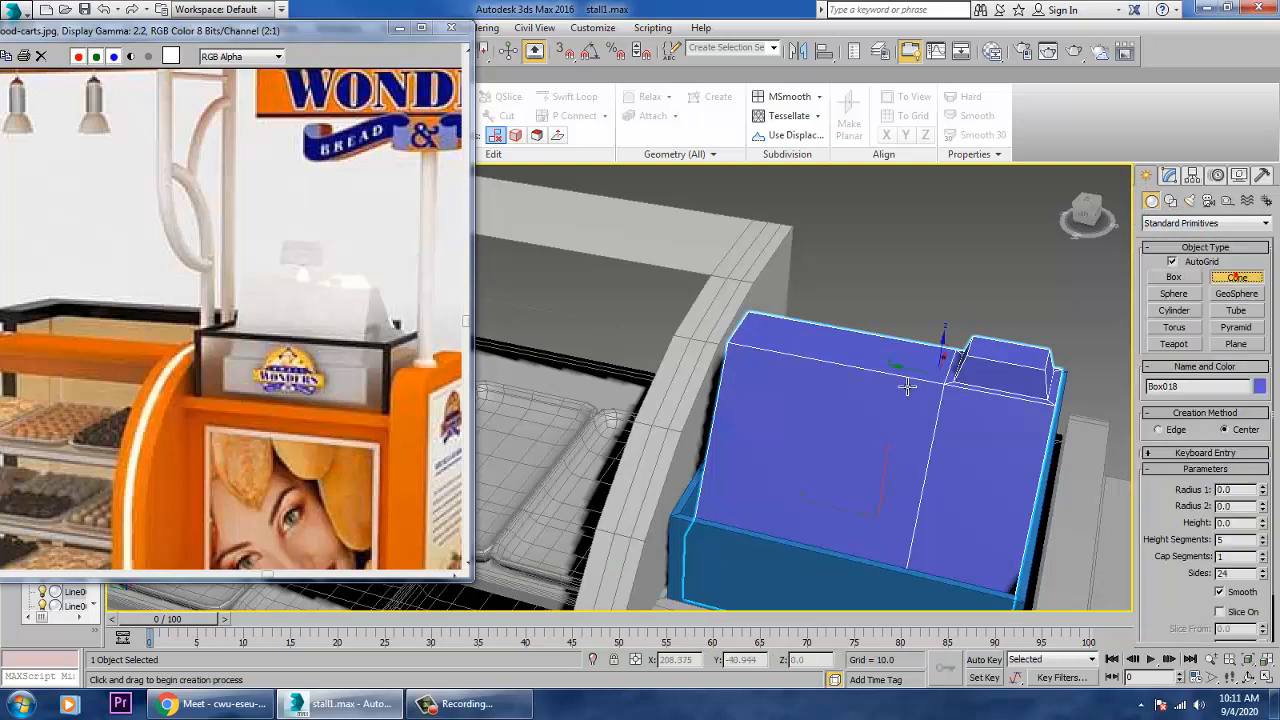
{"action": "left_click_drag", "start_coordinate": [848, 355], "coordinate": [857, 358]}
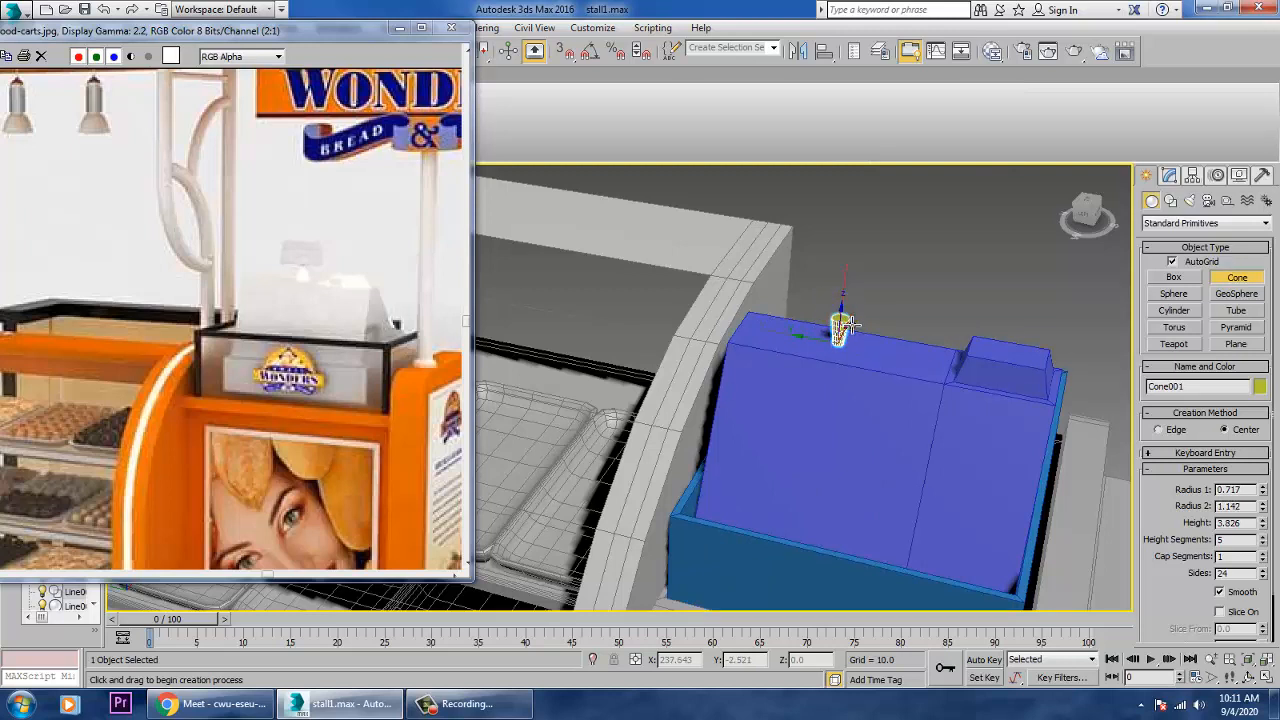
{"action": "left_click", "coordinate": [858, 360]}
{"action": "key", "text": "z"}
{"action": "key", "text": "e"}
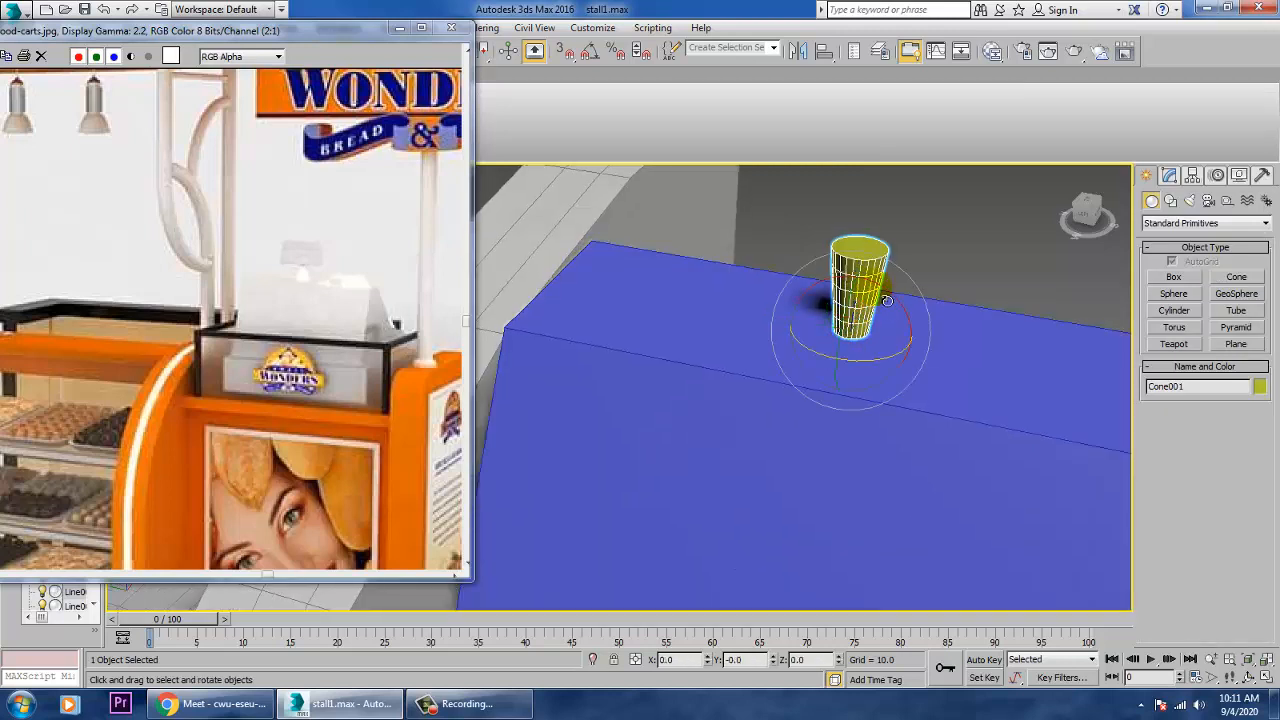
- Mirror the cone along the Z axis without cloning it and raise it back above the block's top
{"action": "left_click", "coordinate": [797, 51]}
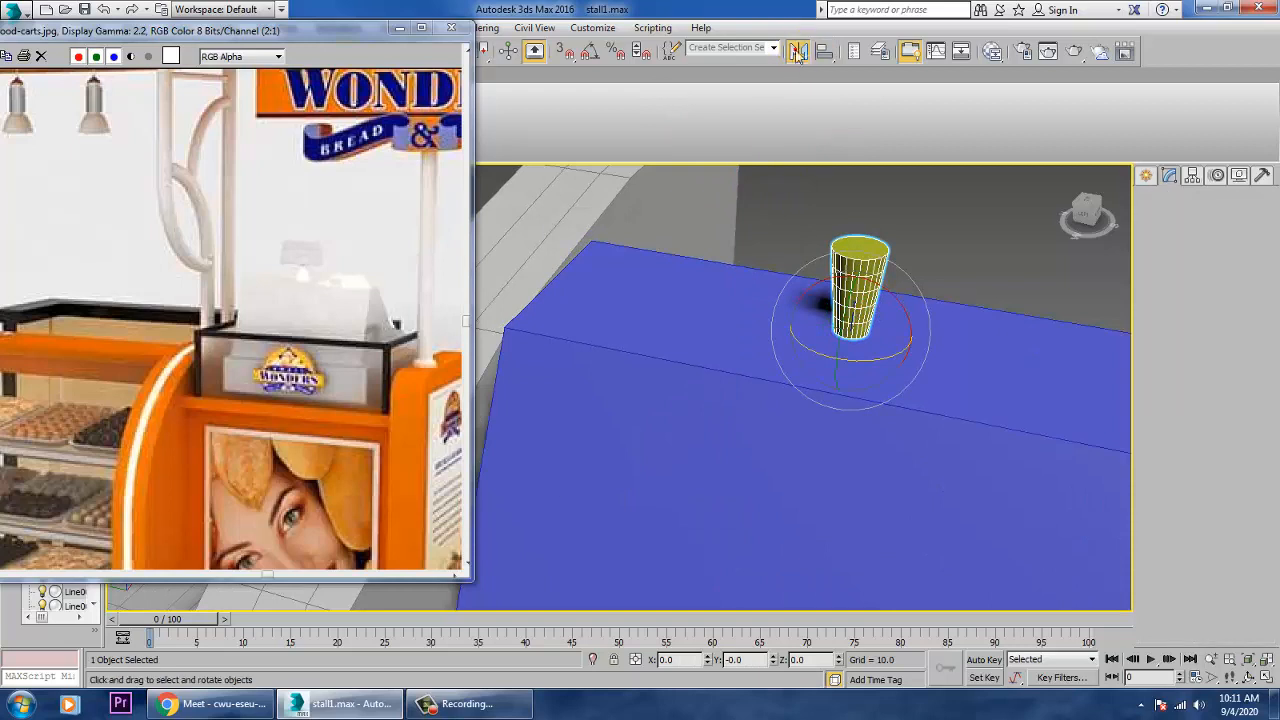
{"action": "left_click", "coordinate": [619, 388]}
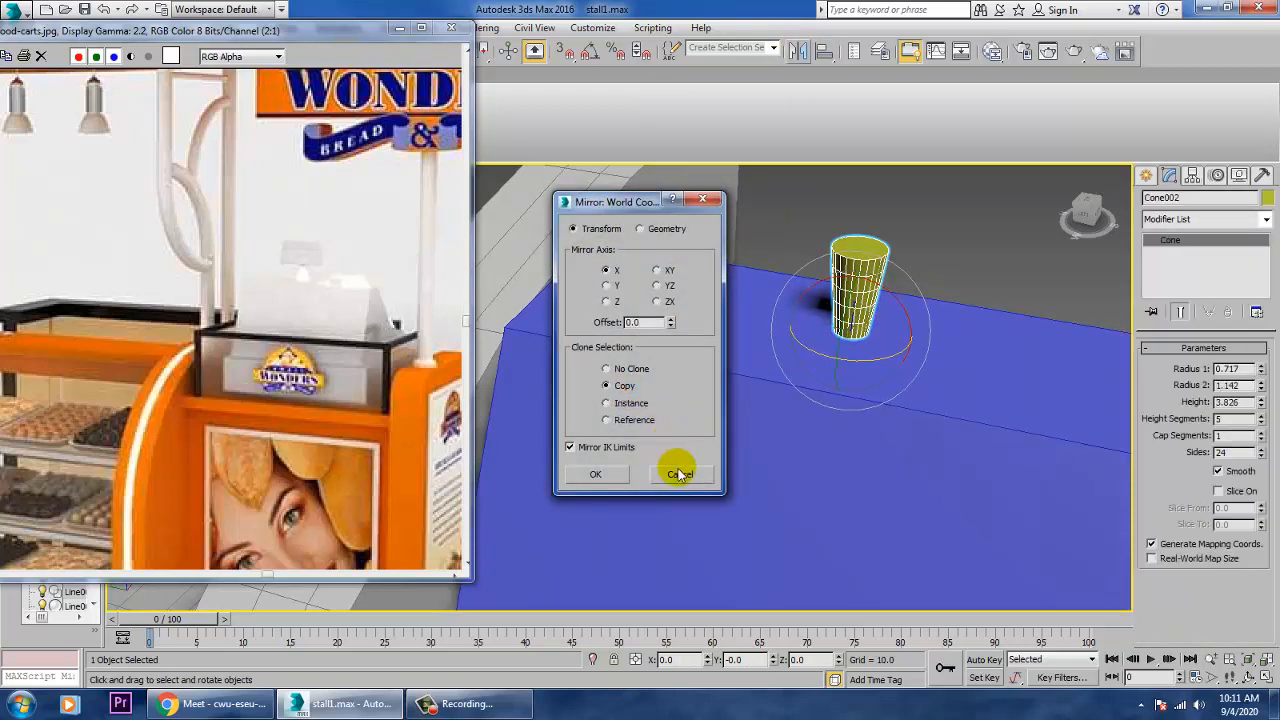
{"action": "left_click", "coordinate": [628, 372]}
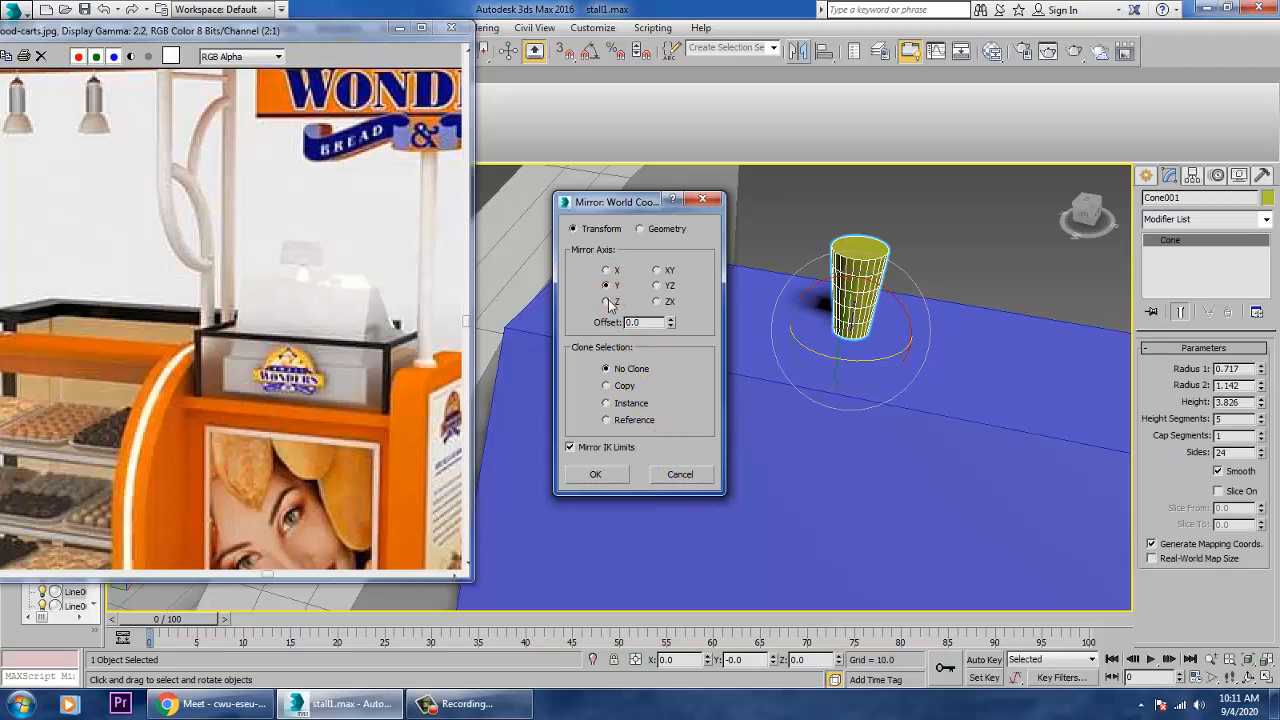
{"action": "left_click", "coordinate": [607, 302]}
{"action": "left_click", "coordinate": [598, 476]}
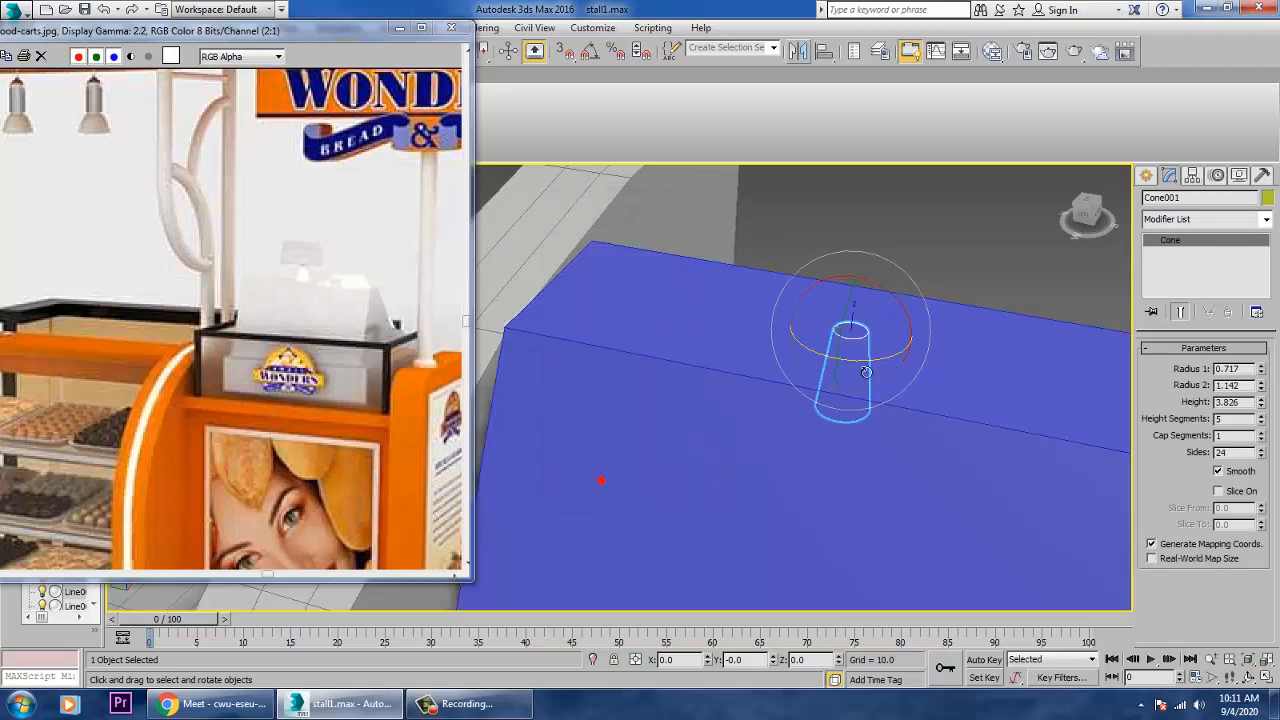
{"action": "key", "text": "w"}
{"action": "mouse_move", "coordinate": [870, 264]}
{"action": "left_mouse_down"}
{"action": "mouse_move", "coordinate": [874, 220]}
{"action": "mouse_move", "coordinate": [897, 275]}
{"action": "mouse_move", "coordinate": [882, 262]}
{"action": "left_mouse_up"}
{"action": "key", "text": "r"}
{"action": "key", "text": "ctrl+z"}
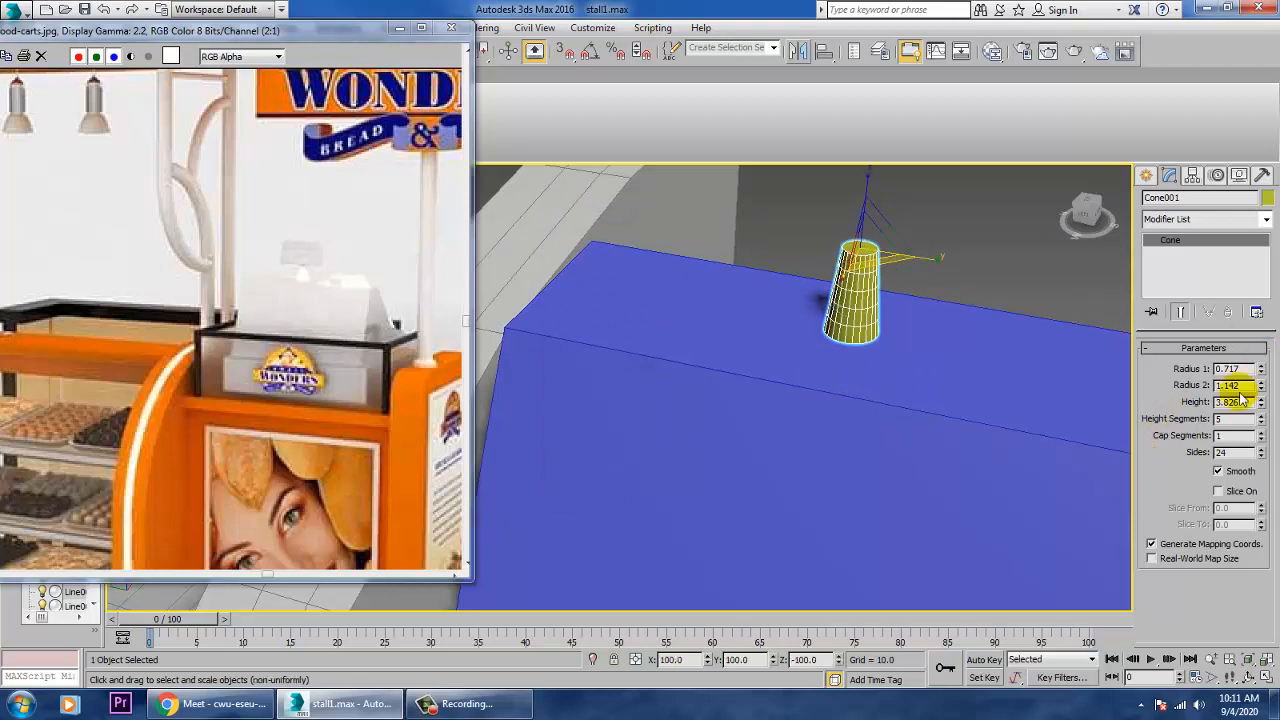
- Set the cone's height to 2.525 and lower it to about Z 122.9 so it rests on the block's top
{"action": "left_click_drag", "start_coordinate": [1261, 404], "coordinate": [1272, 430]}
{"action": "key", "text": "w"}
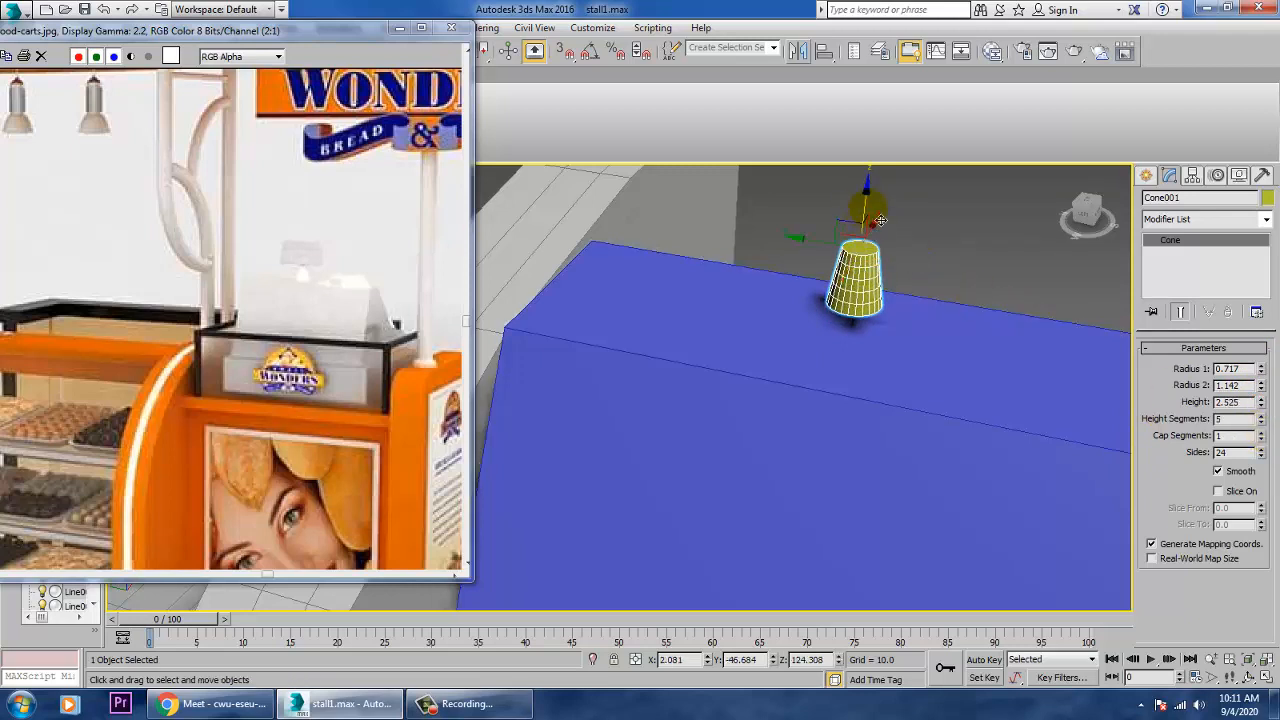
{"action": "left_click_drag", "start_coordinate": [879, 235], "coordinate": [884, 248]}
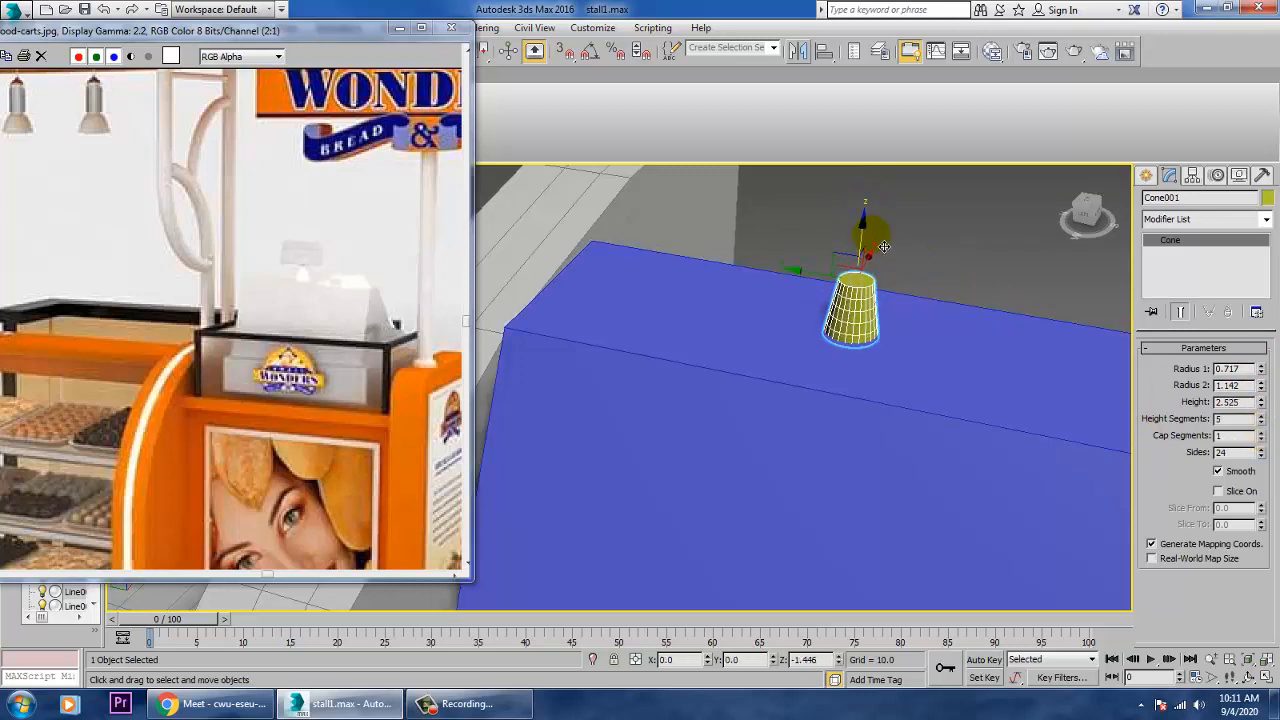
- Reduce the cone's height segments to 2 and convert it to an editable poly
{"action": "middle_click_drag", "start_coordinate": [896, 268], "coordinate": [934, 290], "text": "alt"}
{"action": "scroll", "coordinate": [879, 275], "scroll_direction": "up", "scroll_amount": 4}
{"action": "key", "text": "z"}
{"action": "scroll", "coordinate": [928, 292], "scroll_direction": "down", "scroll_amount": 2}
{"action": "right_click", "coordinate": [733, 291]}
{"action": "mouse_move", "coordinate": [785, 450]}
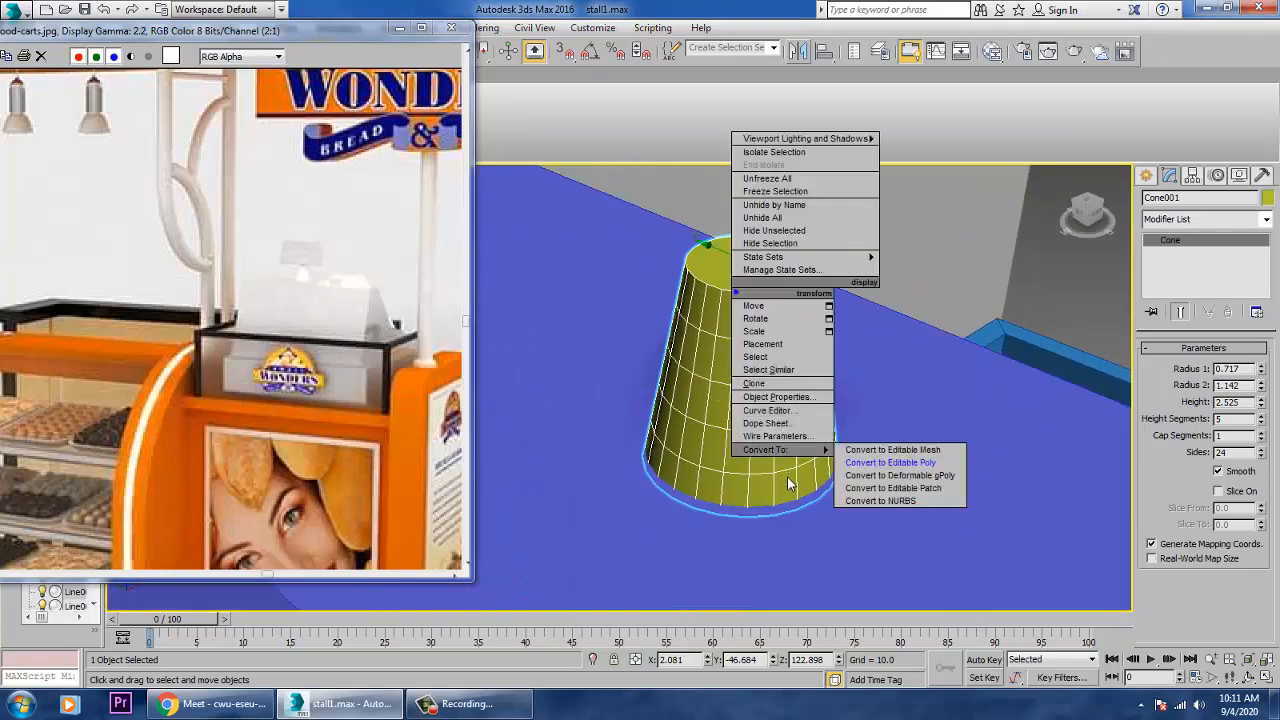
{"action": "left_click", "coordinate": [1263, 423]}
{"action": "left_click", "coordinate": [1263, 423]}
{"action": "left_click", "coordinate": [1263, 423]}
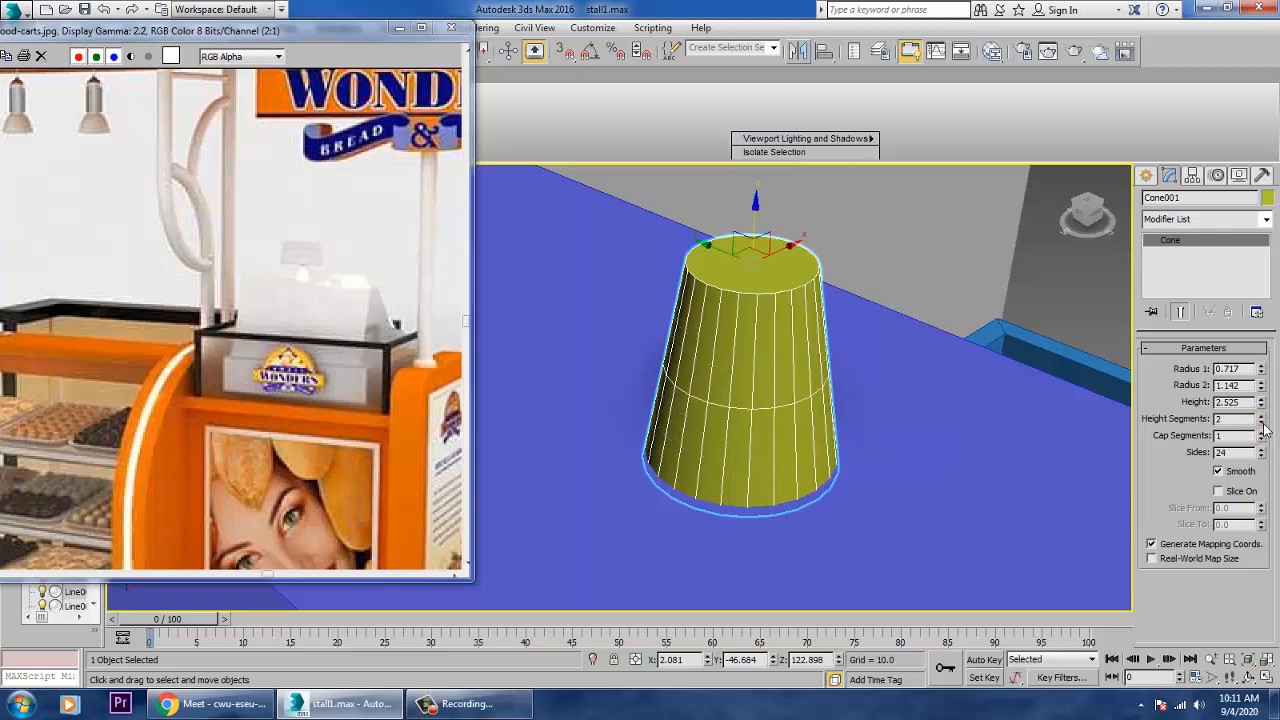
{"action": "right_click", "coordinate": [763, 287]}
{"action": "mouse_move", "coordinate": [800, 441]}
{"action": "left_click", "coordinate": [930, 455]}
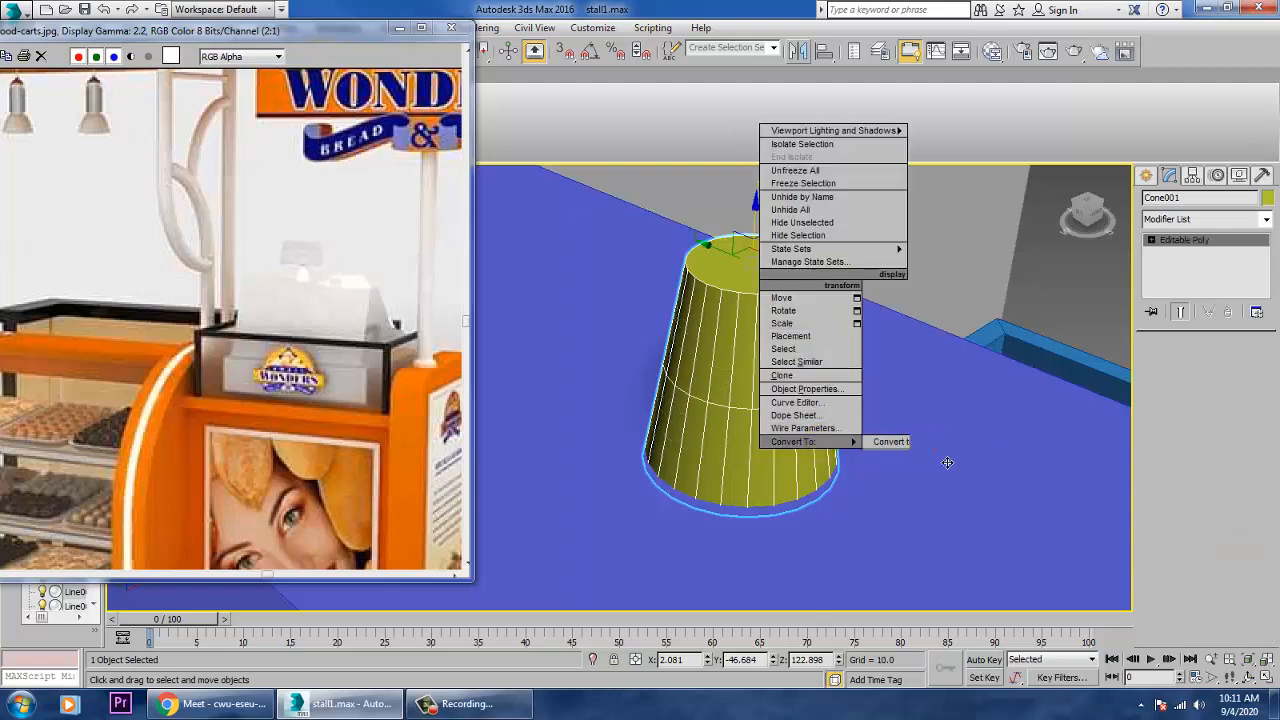
- Inset the cone's top polygon by 0.223 and scale the inset polygon down slightly
{"action": "left_click", "coordinate": [1151, 240]}
{"action": "left_click", "coordinate": [1184, 291]}
{"action": "left_click", "coordinate": [772, 258]}
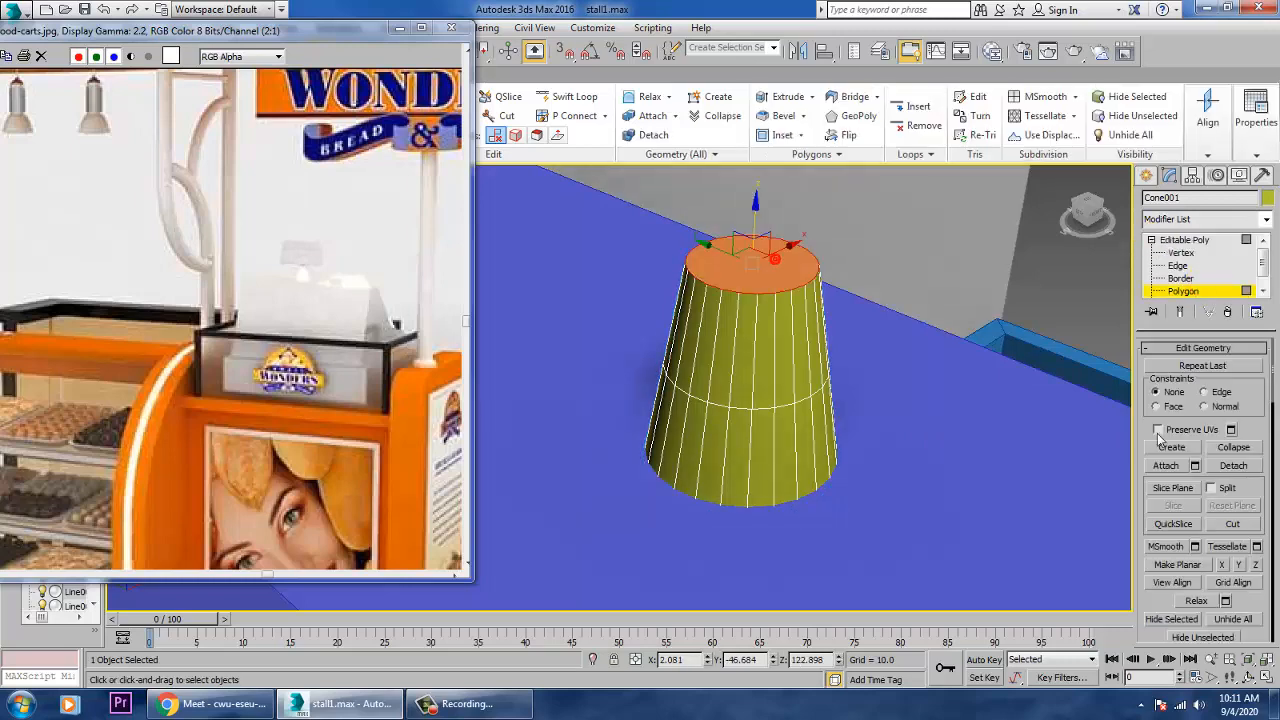
{"action": "scroll", "coordinate": [1262, 592], "scroll_direction": "down", "scroll_amount": 5}
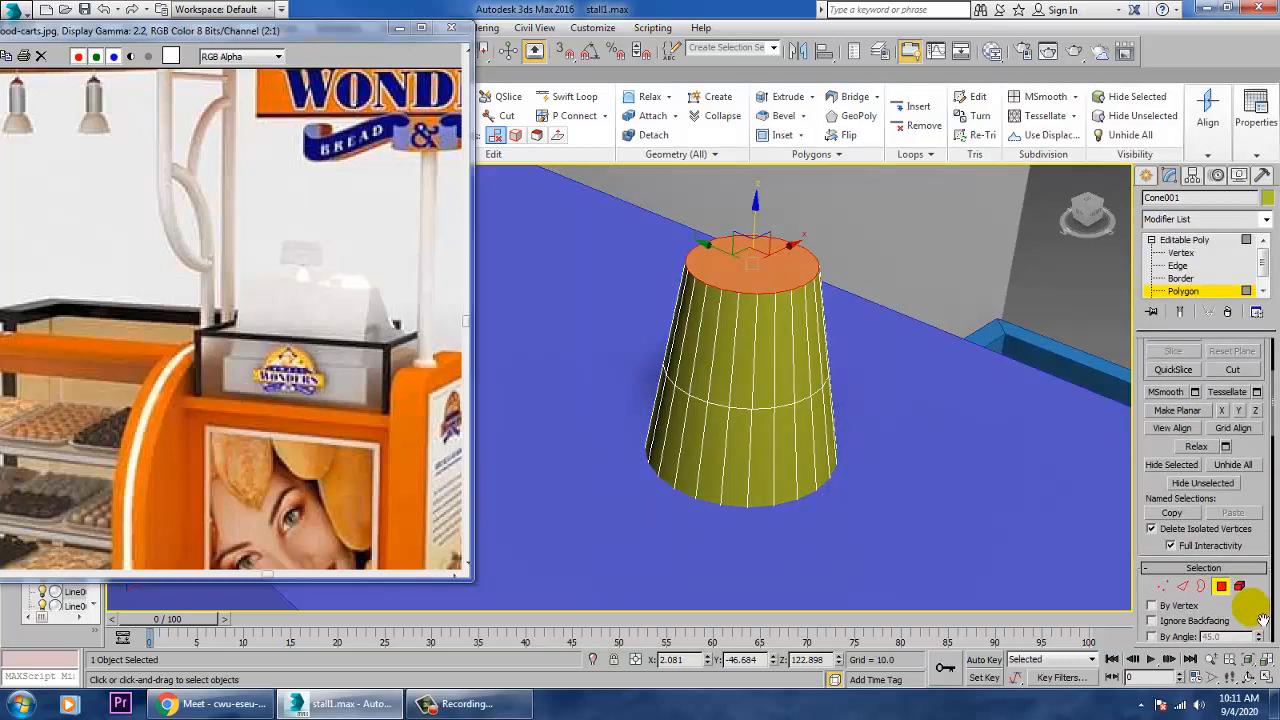
{"action": "left_click_drag", "start_coordinate": [1262, 618], "coordinate": [1272, 484]}
{"action": "scroll", "coordinate": [1272, 484], "scroll_direction": "down", "scroll_amount": 4}
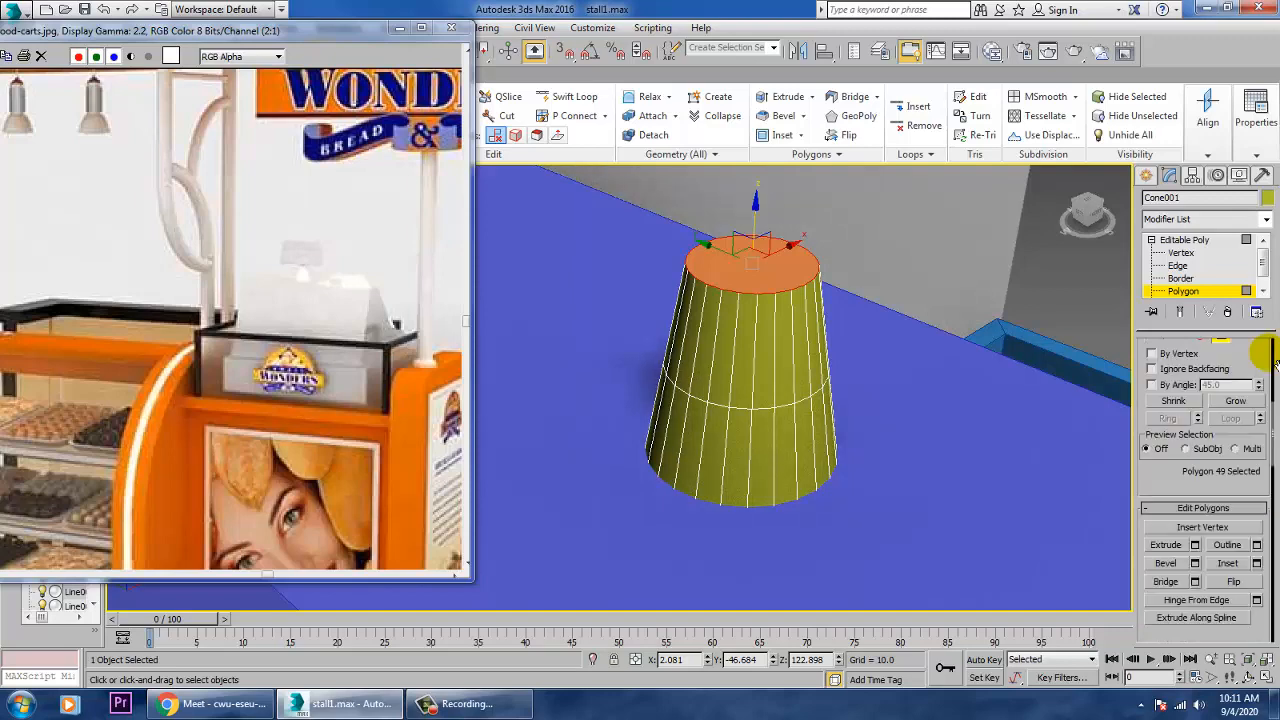
{"action": "left_click", "coordinate": [1257, 563]}
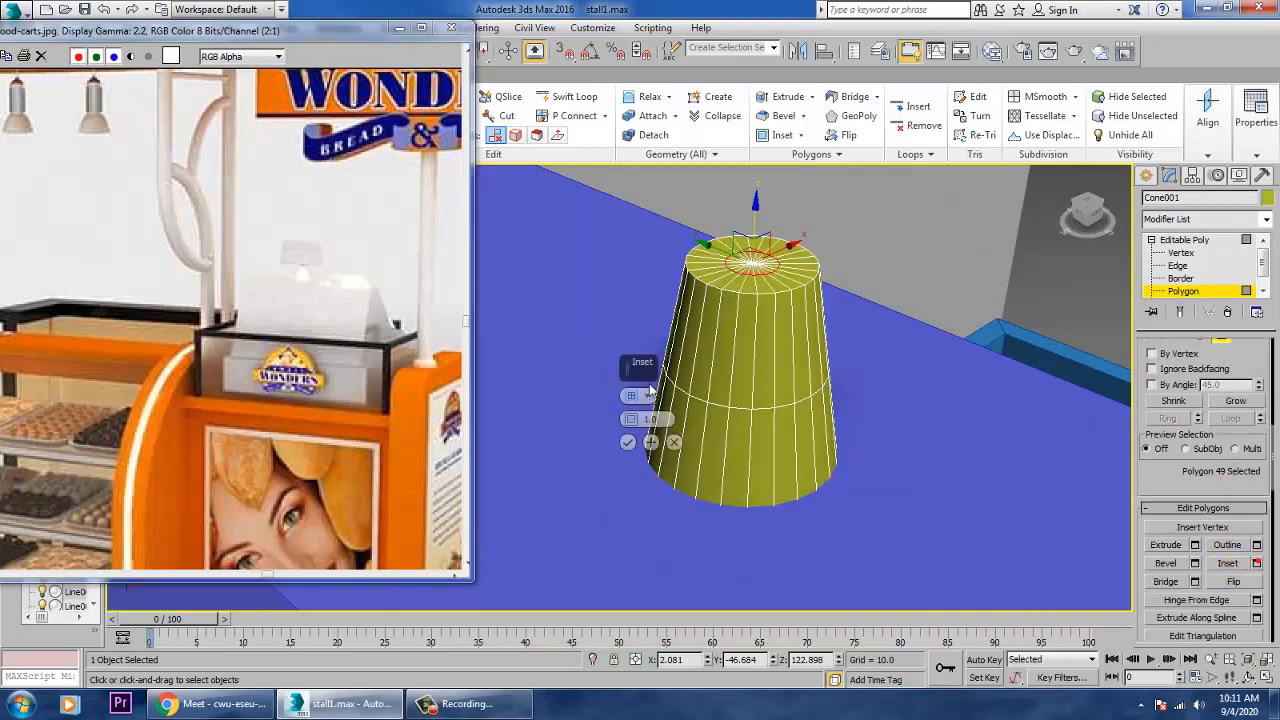
{"action": "mouse_move", "coordinate": [631, 420]}
{"action": "left_mouse_down"}
{"action": "mouse_move", "coordinate": [640, 396]}
{"action": "mouse_move", "coordinate": [649, 430]}
{"action": "left_mouse_up"}
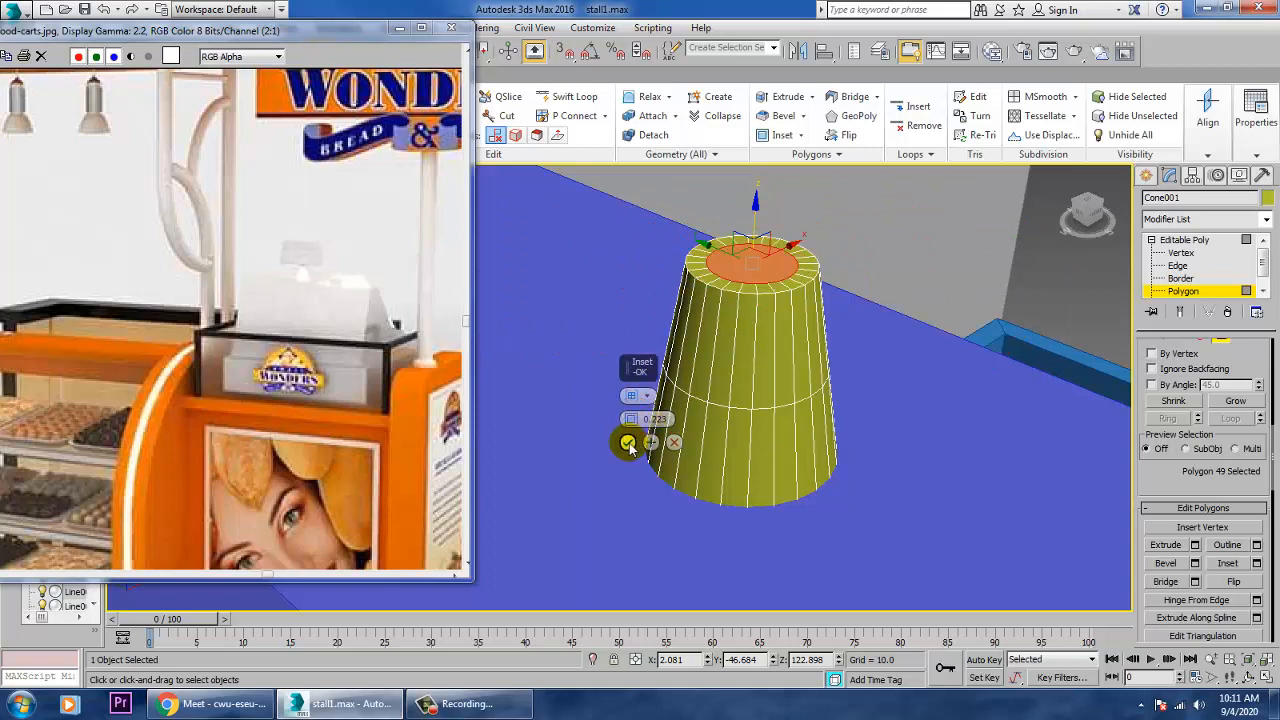
{"action": "left_click", "coordinate": [628, 443]}
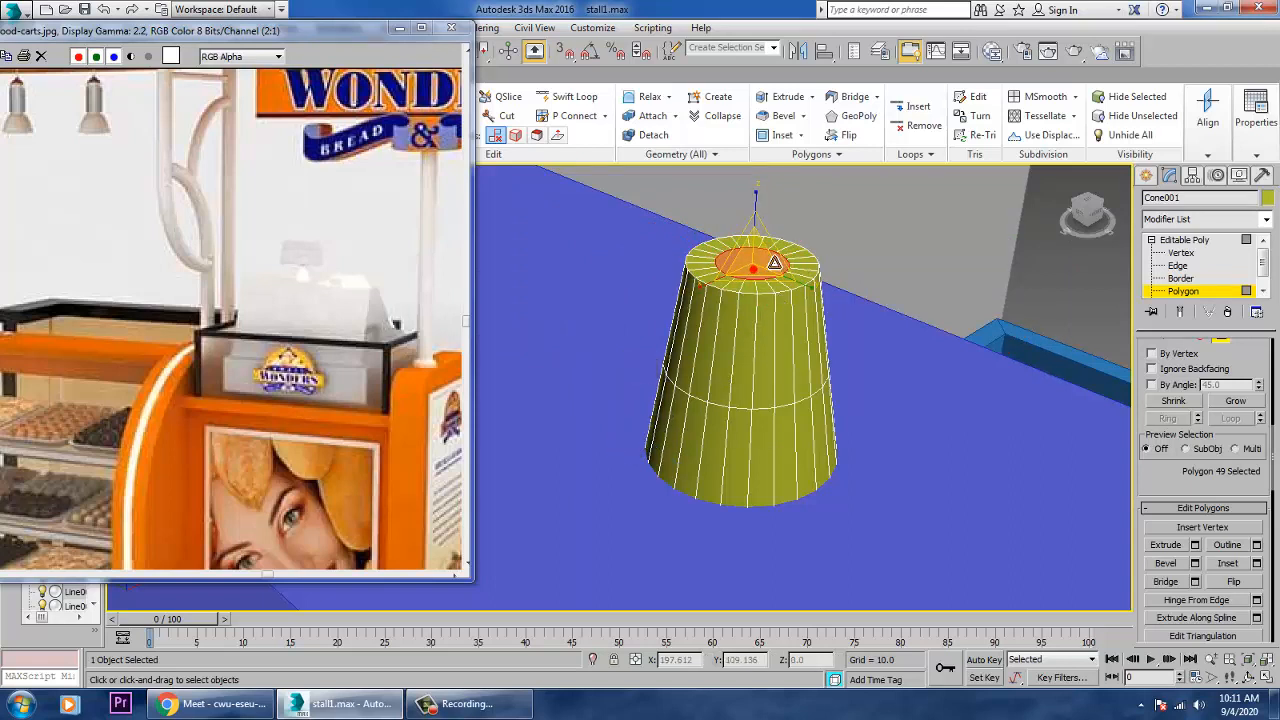
{"action": "key", "text": "w"}
{"action": "left_click_drag", "start_coordinate": [758, 225], "coordinate": [758, 178]}
{"action": "key", "text": "ctrl+z"}
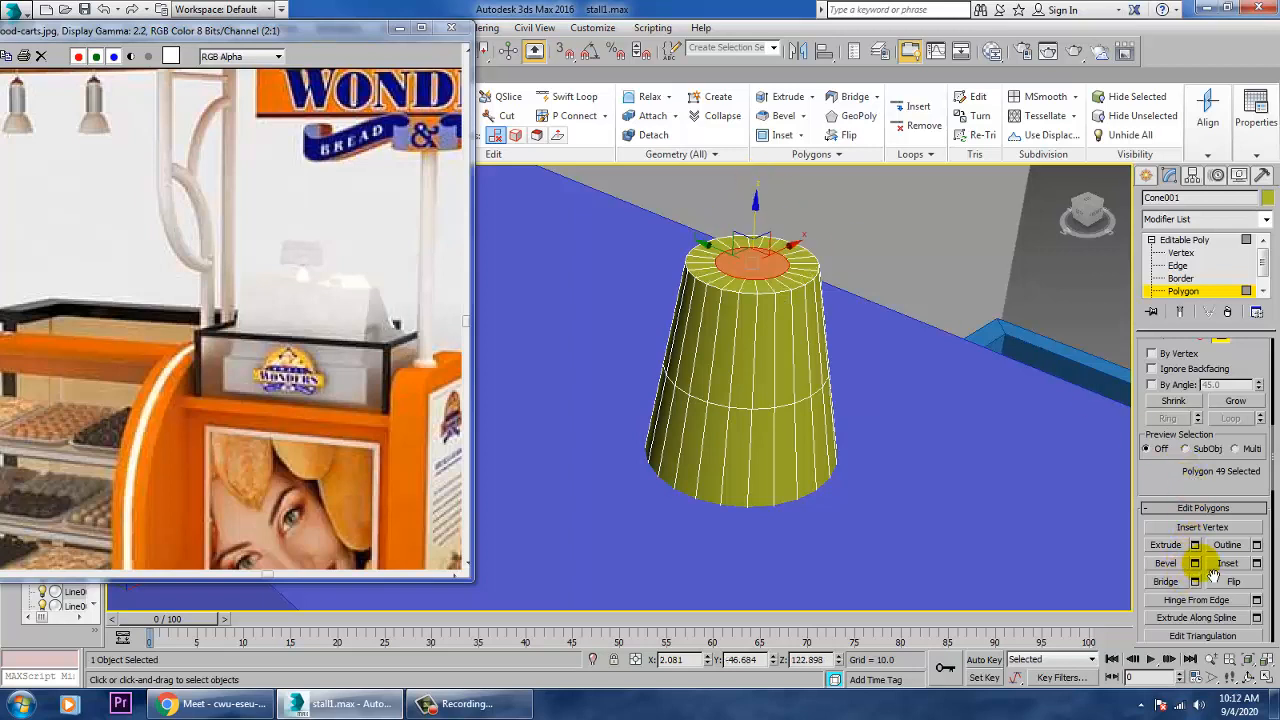
- Bevel the inset polygon with a height of 0.81 and an outline of -0.223, and lower the resulting tip to about Z 123.5
{"action": "left_click", "coordinate": [1195, 563]}
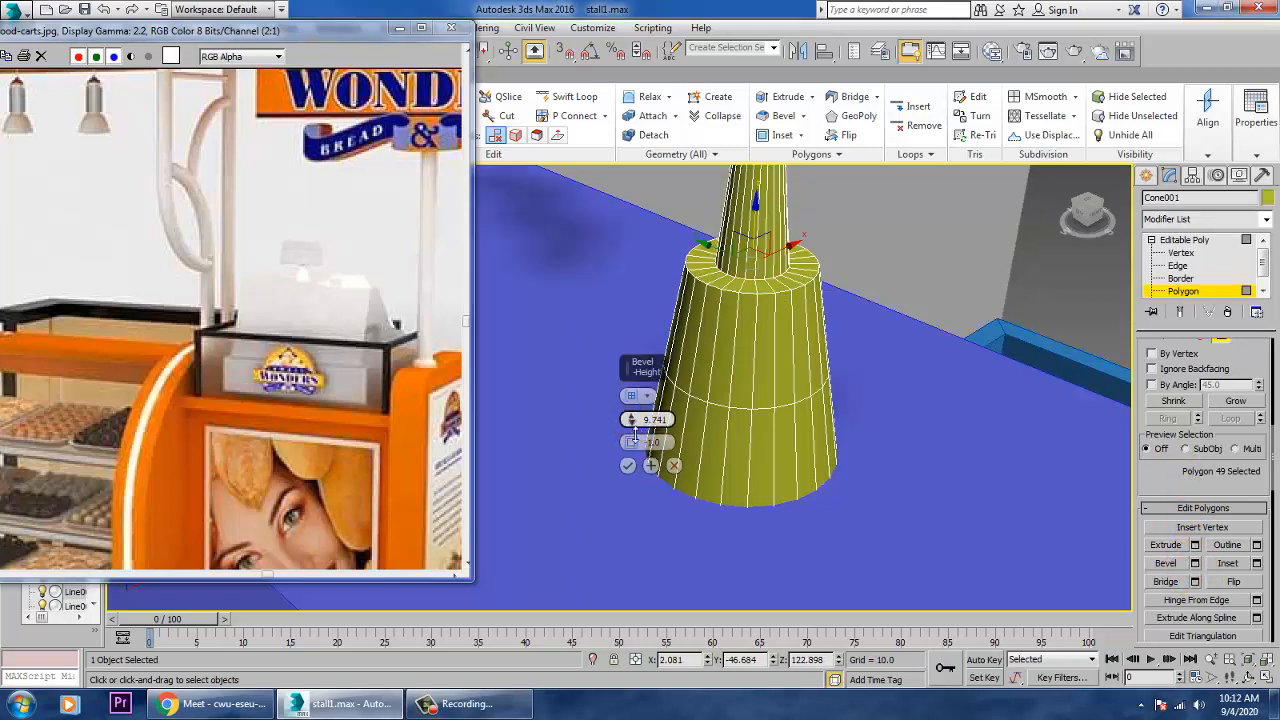
{"action": "left_click_drag", "start_coordinate": [634, 430], "coordinate": [662, 500]}
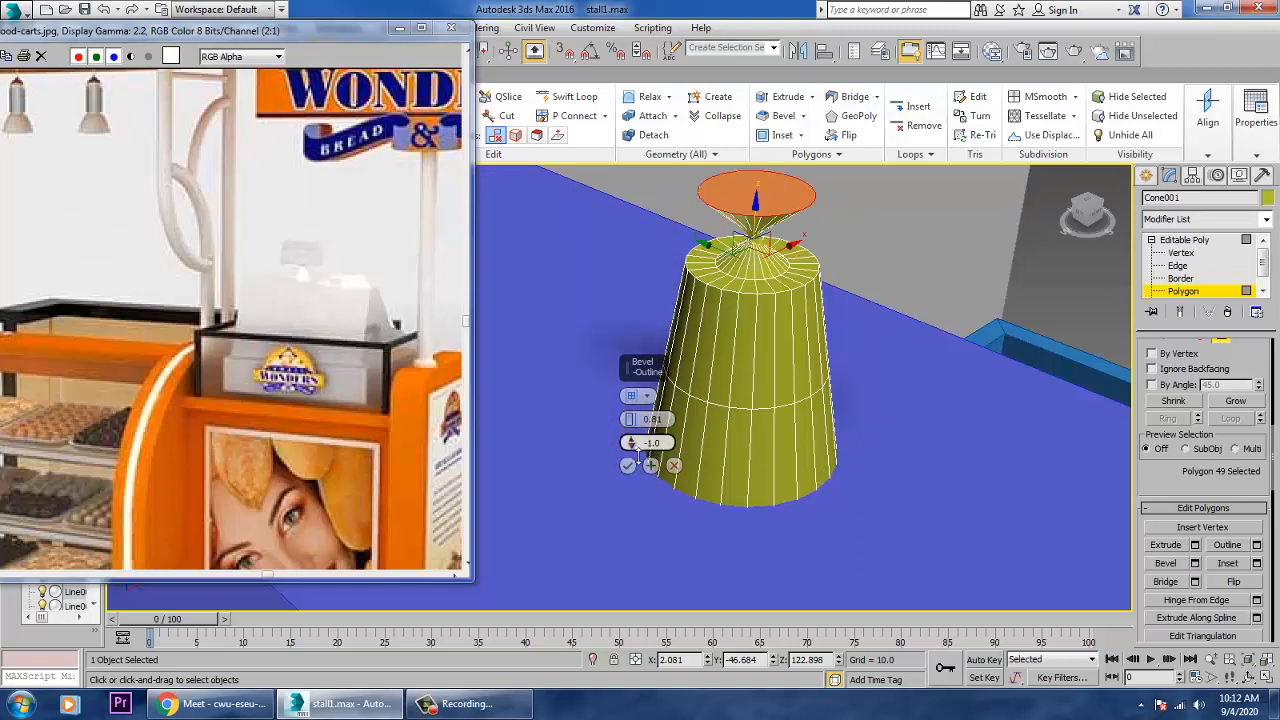
{"action": "left_click_drag", "start_coordinate": [638, 455], "coordinate": [630, 450]}
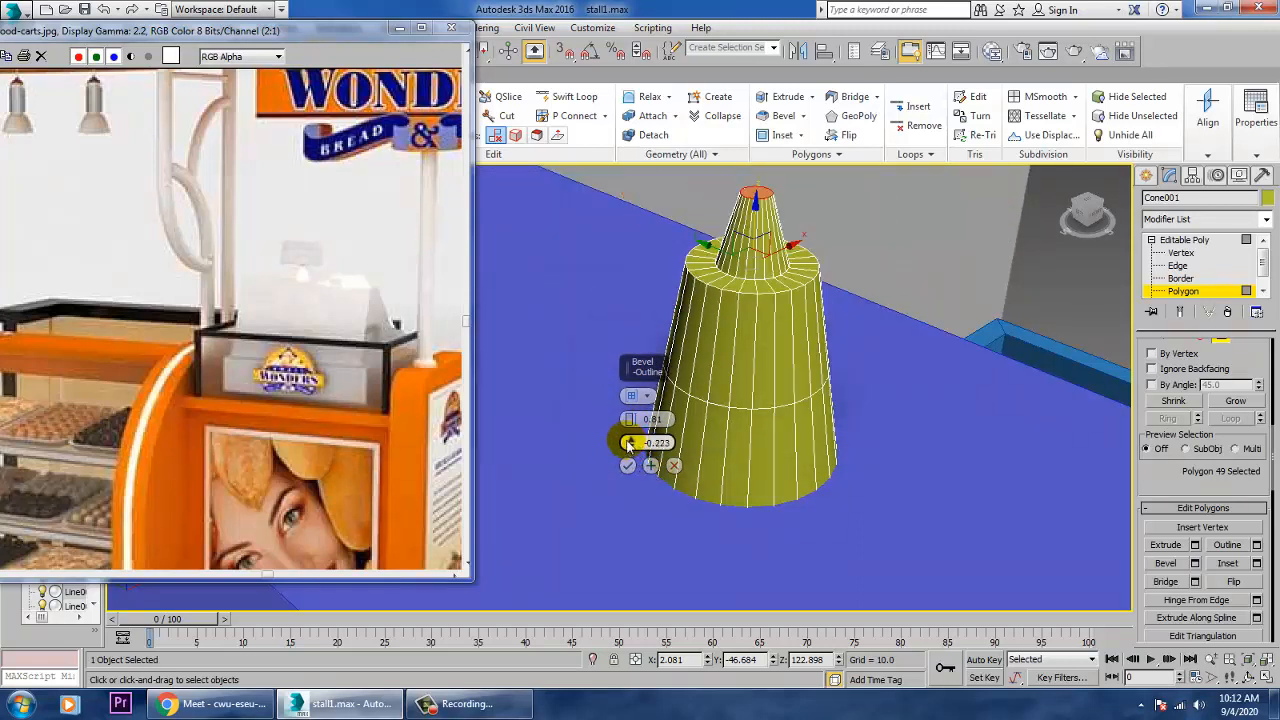
{"action": "left_click", "coordinate": [627, 465]}
{"action": "middle_click_drag", "start_coordinate": [836, 254], "coordinate": [828, 307]}
{"action": "left_click_drag", "start_coordinate": [765, 209], "coordinate": [772, 223]}
- Create a thin box about 0.535 long and 1.397 wide across the cone's tip in the Left view
{"action": "key", "text": "alt+w"}
{"action": "middle_click_drag", "start_coordinate": [965, 237], "coordinate": [930, 223]}
{"action": "key", "text": "alt+w"}
{"action": "scroll", "coordinate": [864, 330], "scroll_direction": "up", "scroll_amount": 4}
{"action": "middle_click_drag", "start_coordinate": [982, 339], "coordinate": [933, 360]}
{"action": "key", "text": "alt+w"}
{"action": "middle_click", "coordinate": [568, 518]}
{"action": "key", "text": "alt+w"}
{"action": "scroll", "coordinate": [668, 482], "scroll_direction": "down", "scroll_amount": 5}
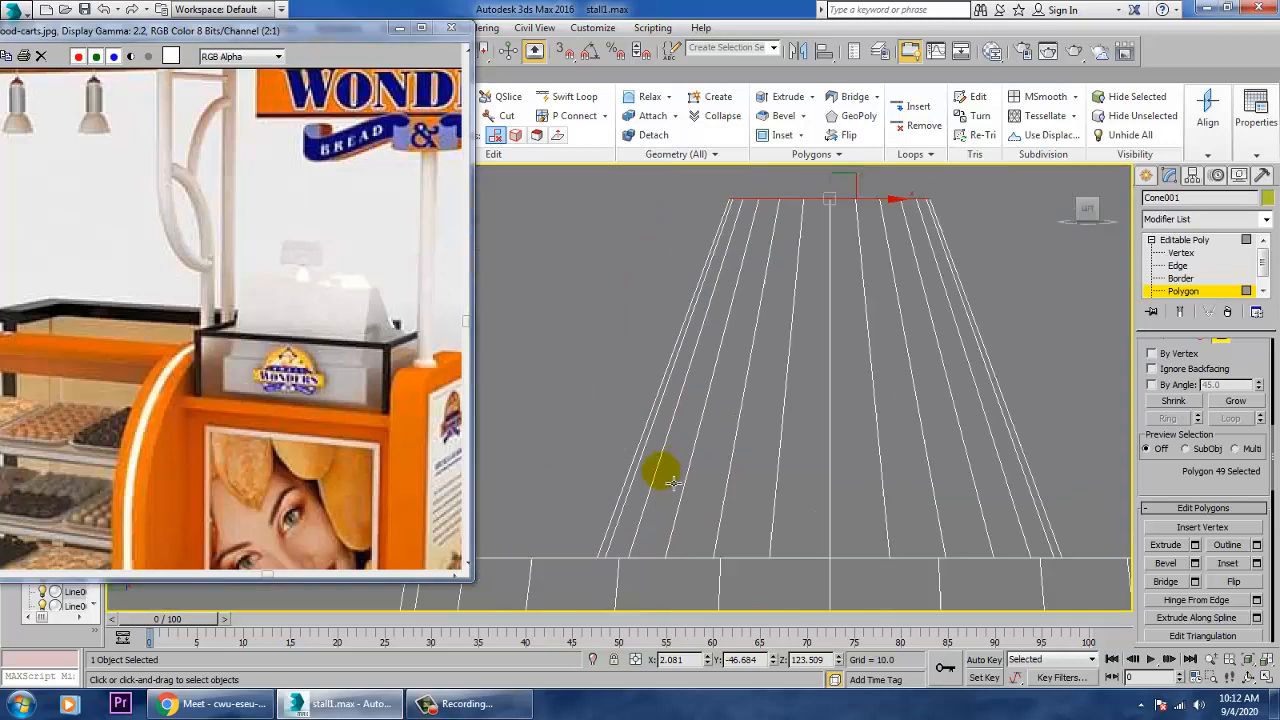
{"action": "scroll", "coordinate": [672, 482], "scroll_direction": "down", "scroll_amount": 4}
{"action": "left_click", "coordinate": [1147, 178]}
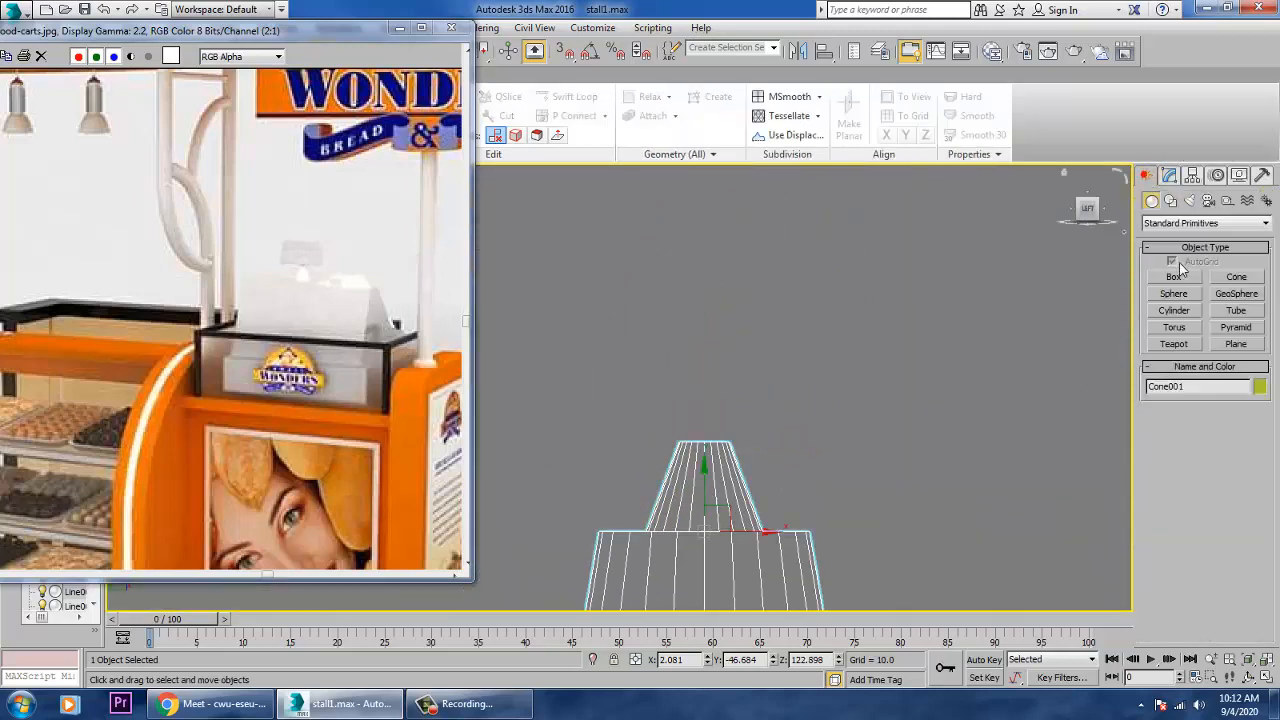
{"action": "left_click", "coordinate": [1174, 279]}
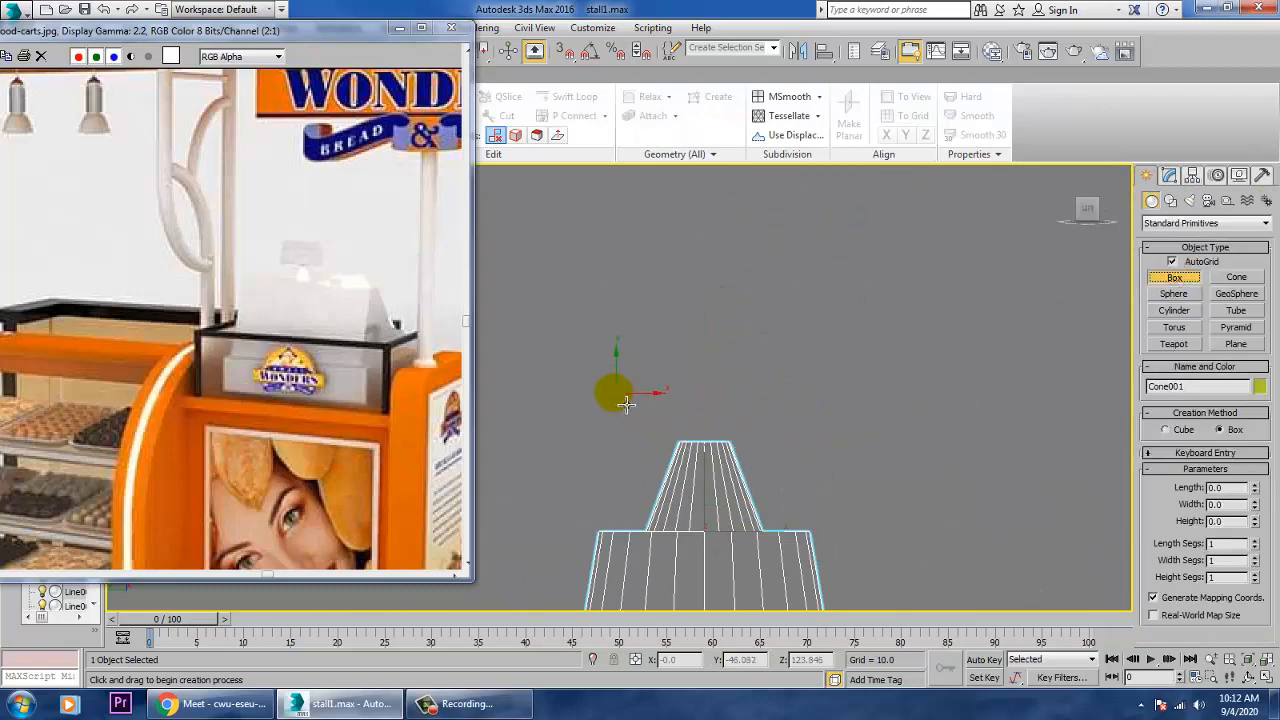
{"action": "left_click_drag", "start_coordinate": [613, 390], "coordinate": [818, 468]}
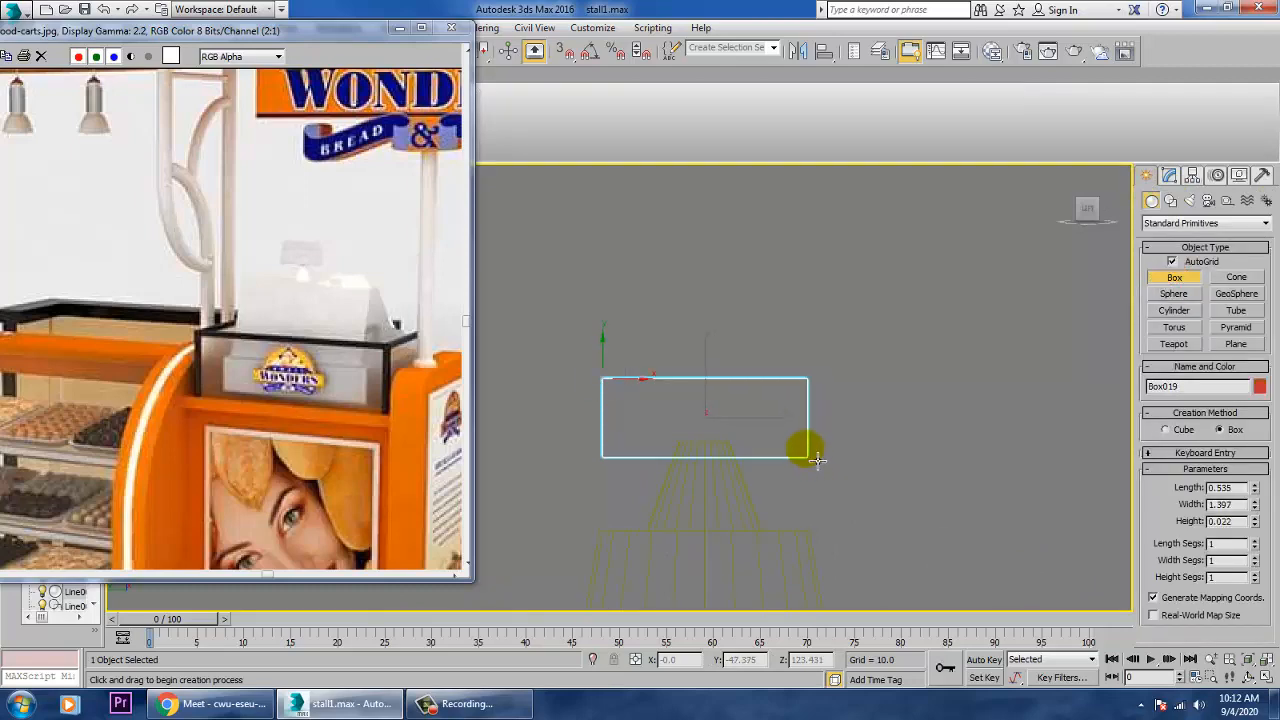
{"action": "left_click", "coordinate": [818, 460]}
- Move the thin box onto the cone's tip, centred at about X 2.249, Y -46.654 and Z 123.782
{"action": "key", "text": "alt+w"}
{"action": "key", "text": "alt+w"}
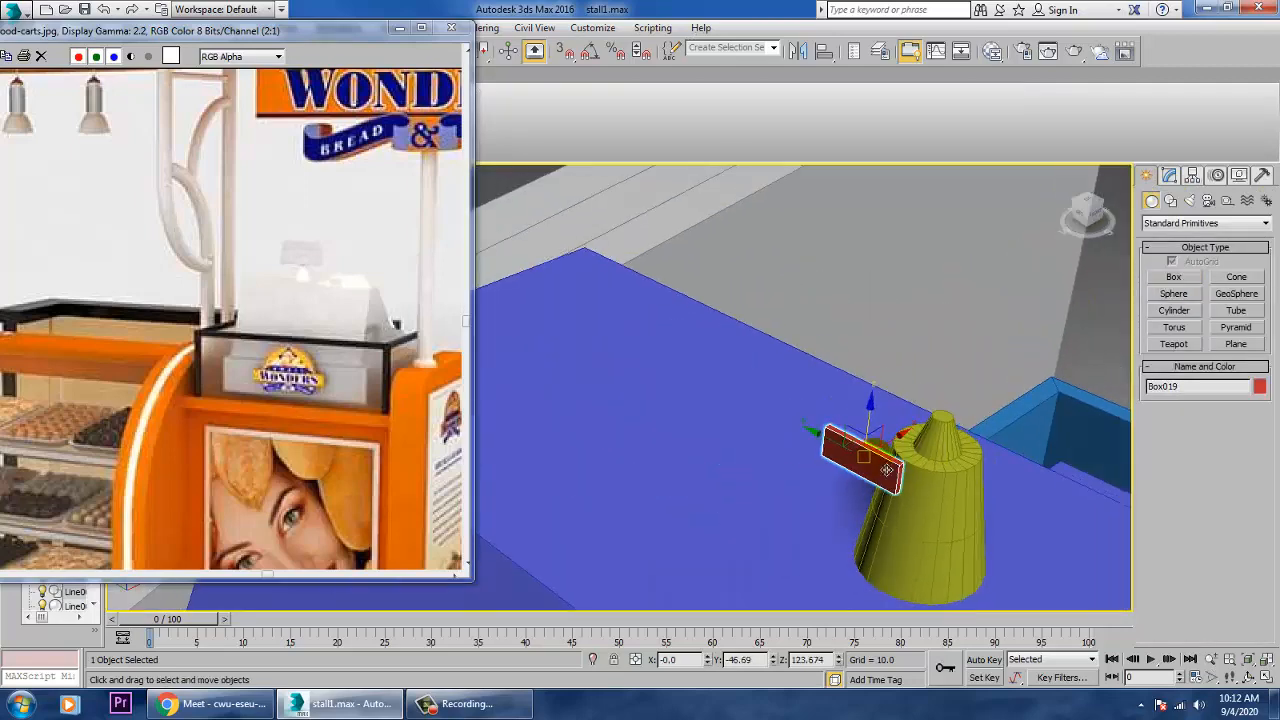
{"action": "left_click_drag", "start_coordinate": [906, 453], "coordinate": [1021, 413]}
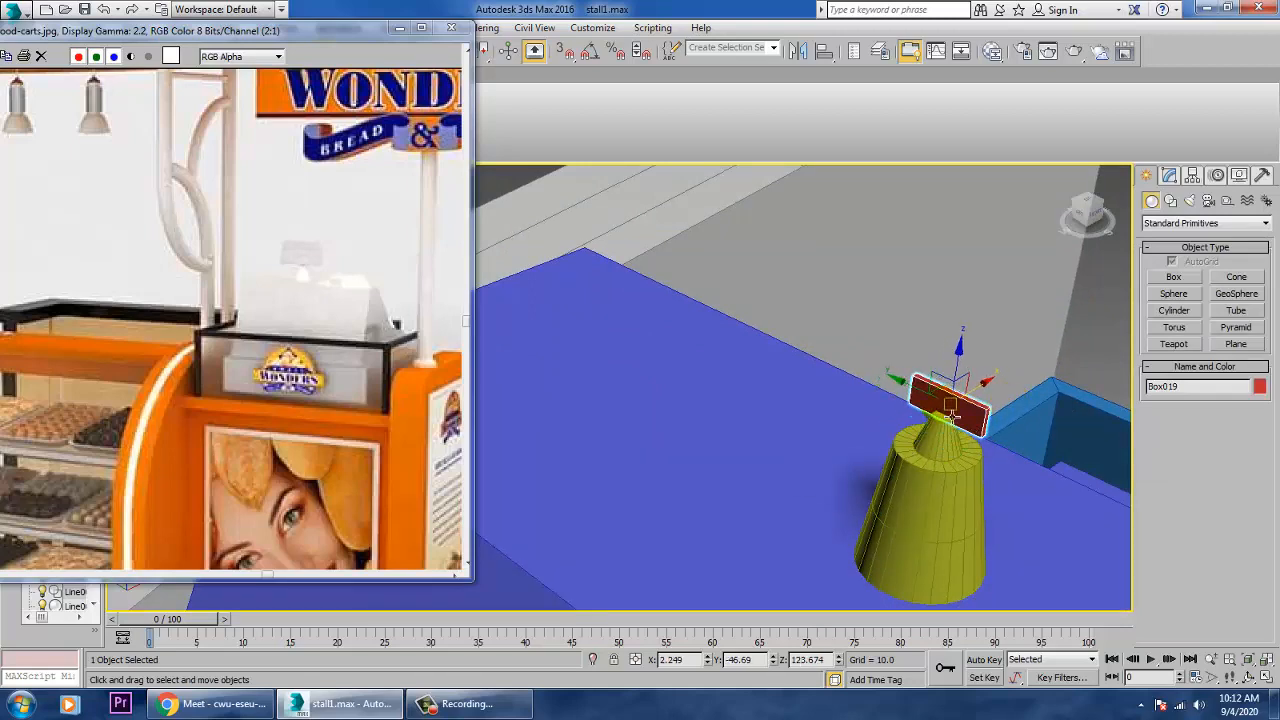
{"action": "key", "text": "z"}
{"action": "middle_click_drag", "start_coordinate": [985, 428], "coordinate": [1022, 415], "text": "alt"}
{"action": "key", "text": "alt+w"}
{"action": "middle_click", "coordinate": [616, 499]}
{"action": "key", "text": "alt+w"}
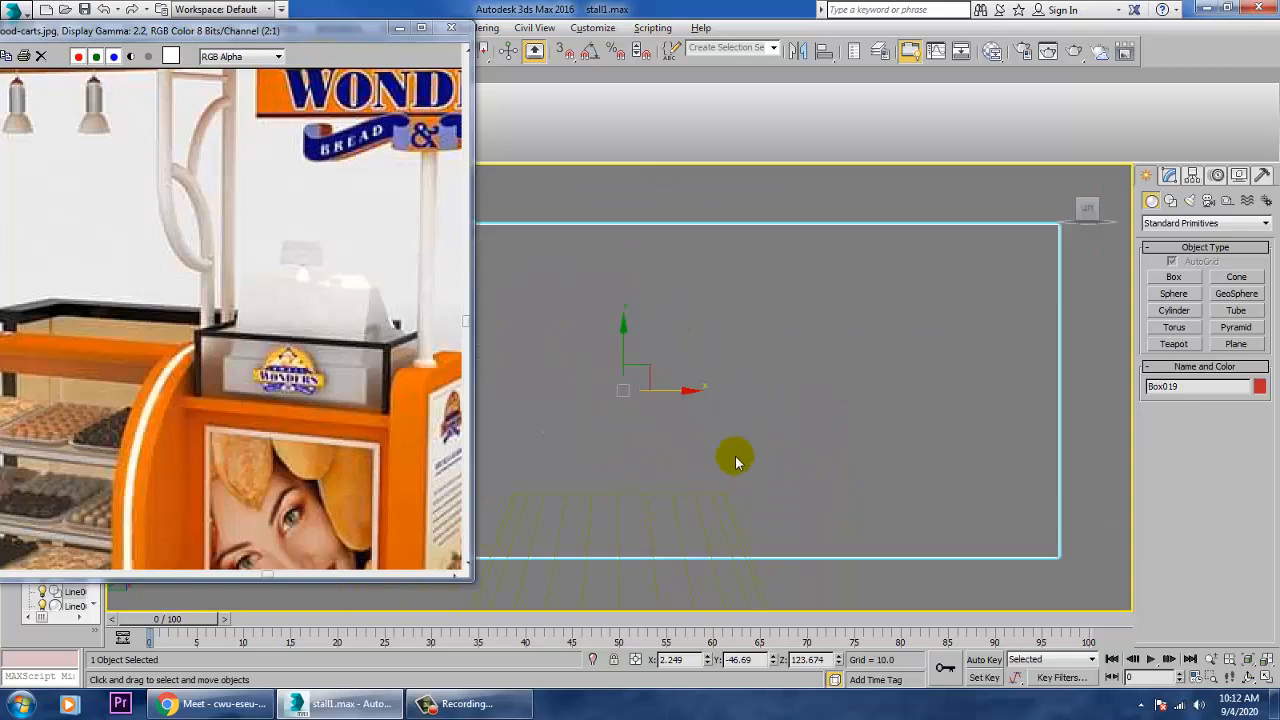
{"action": "scroll", "coordinate": [760, 430], "scroll_direction": "down", "scroll_amount": 5}
{"action": "left_click_drag", "start_coordinate": [758, 362], "coordinate": [756, 356]}
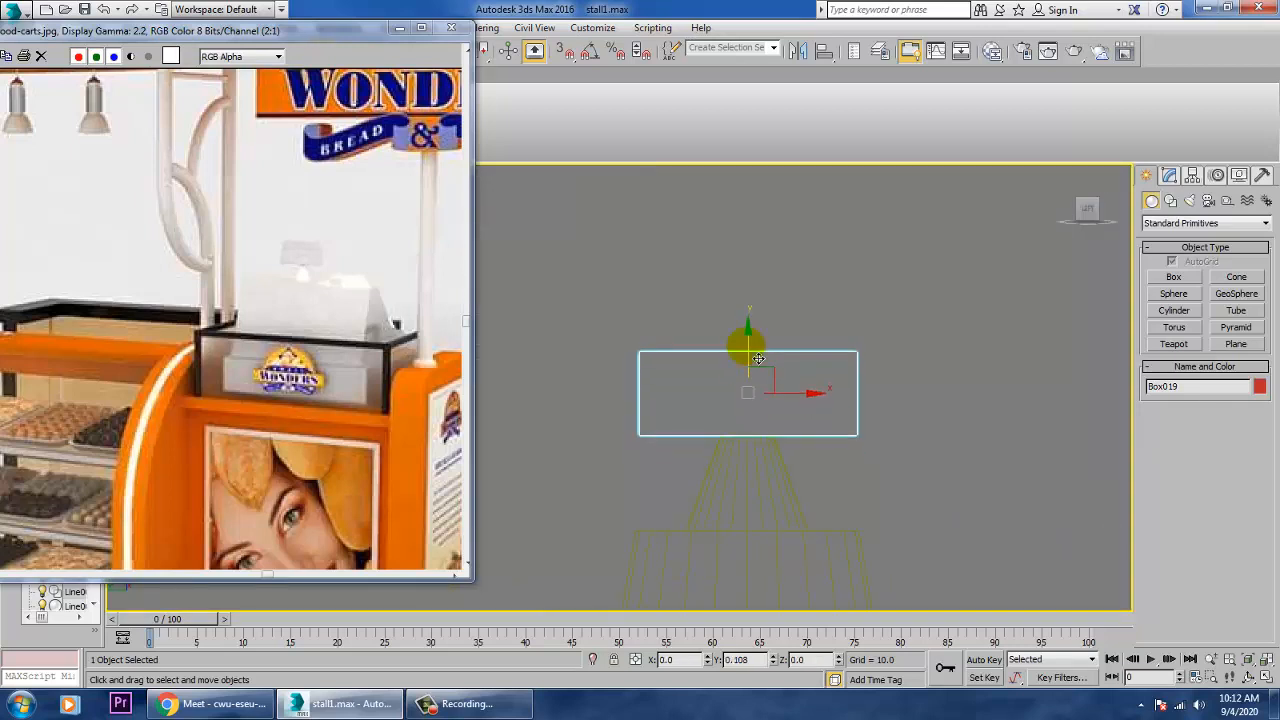
{"action": "left_click_drag", "start_coordinate": [801, 399], "coordinate": [795, 398]}
- Convert the thin box on the cone's tip to an Editable Poly and raise its top vertices to about Z 124.188
{"action": "right_click", "coordinate": [829, 348]}
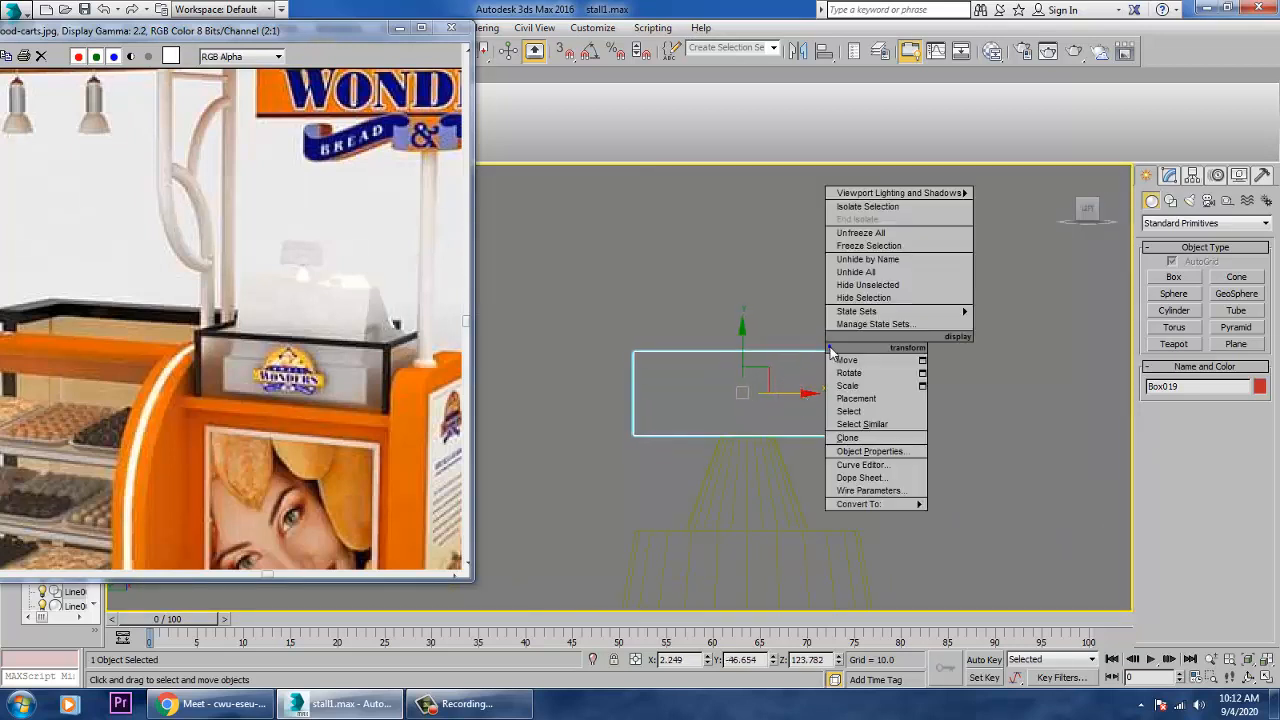
{"action": "mouse_move", "coordinate": [935, 506]}
{"action": "left_click", "coordinate": [988, 520]}
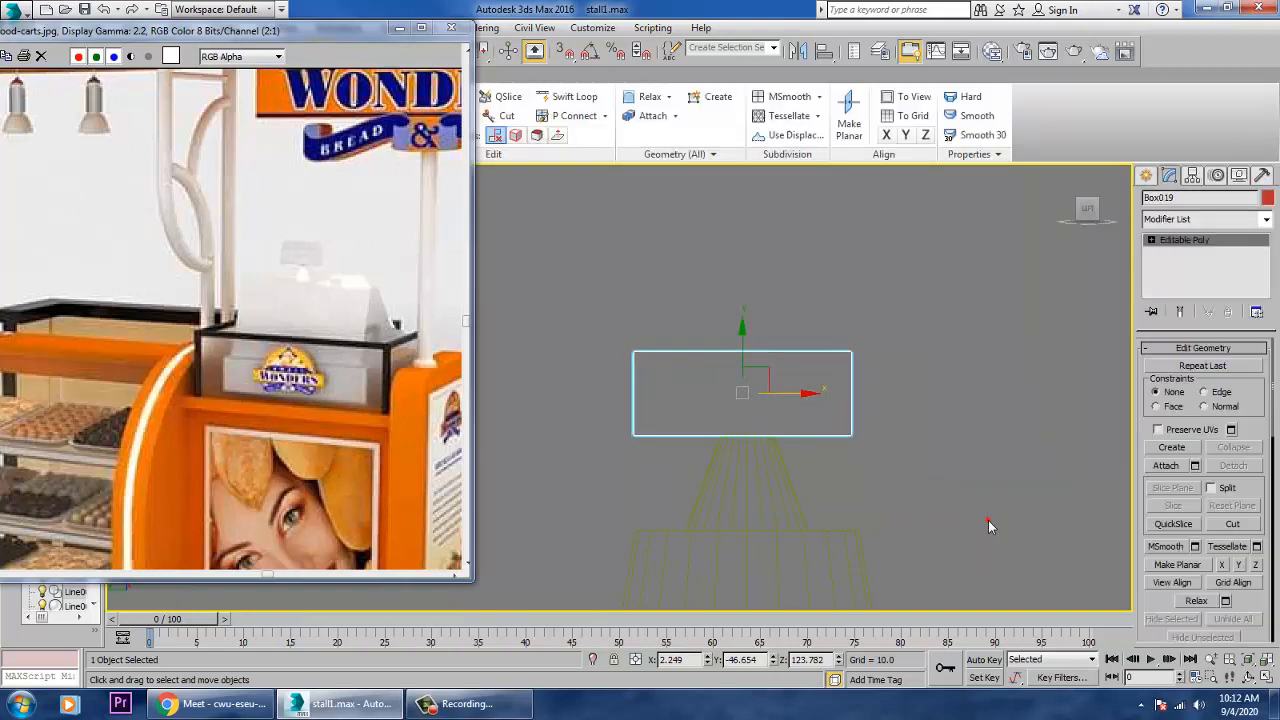
{"action": "left_click_drag", "start_coordinate": [548, 325], "coordinate": [904, 398]}
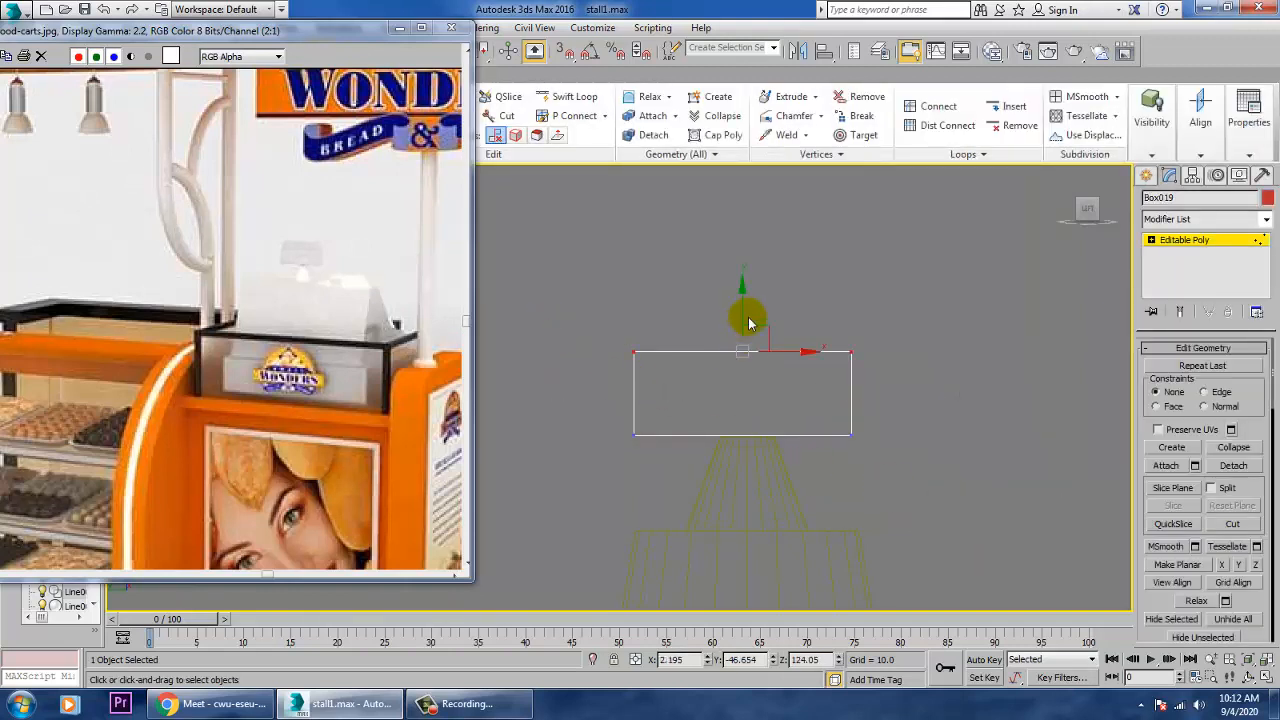
{"action": "left_click_drag", "start_coordinate": [750, 320], "coordinate": [736, 300]}
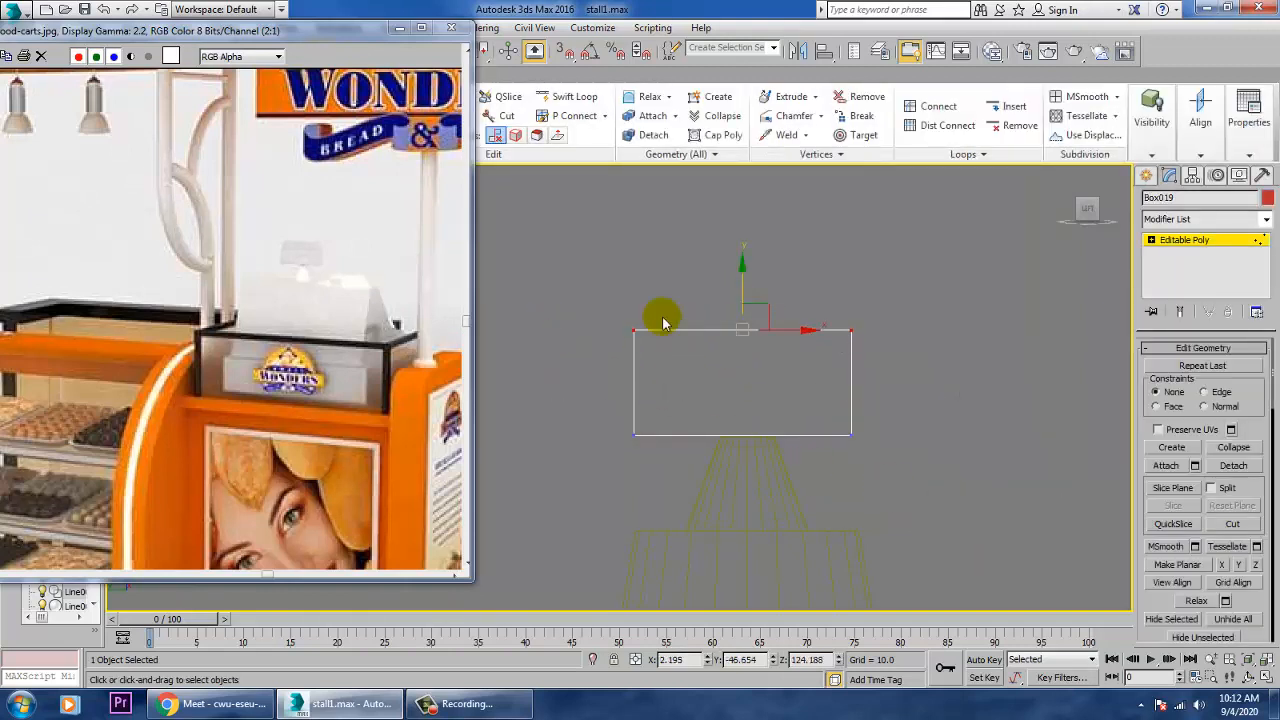
- Scale the box's top vertices inward so the display panel tapers to a trapezoid
{"action": "left_click_drag", "start_coordinate": [602, 283], "coordinate": [816, 343]}
{"action": "key", "text": "r"}
{"action": "left_click_drag", "start_coordinate": [588, 404], "coordinate": [832, 486]}
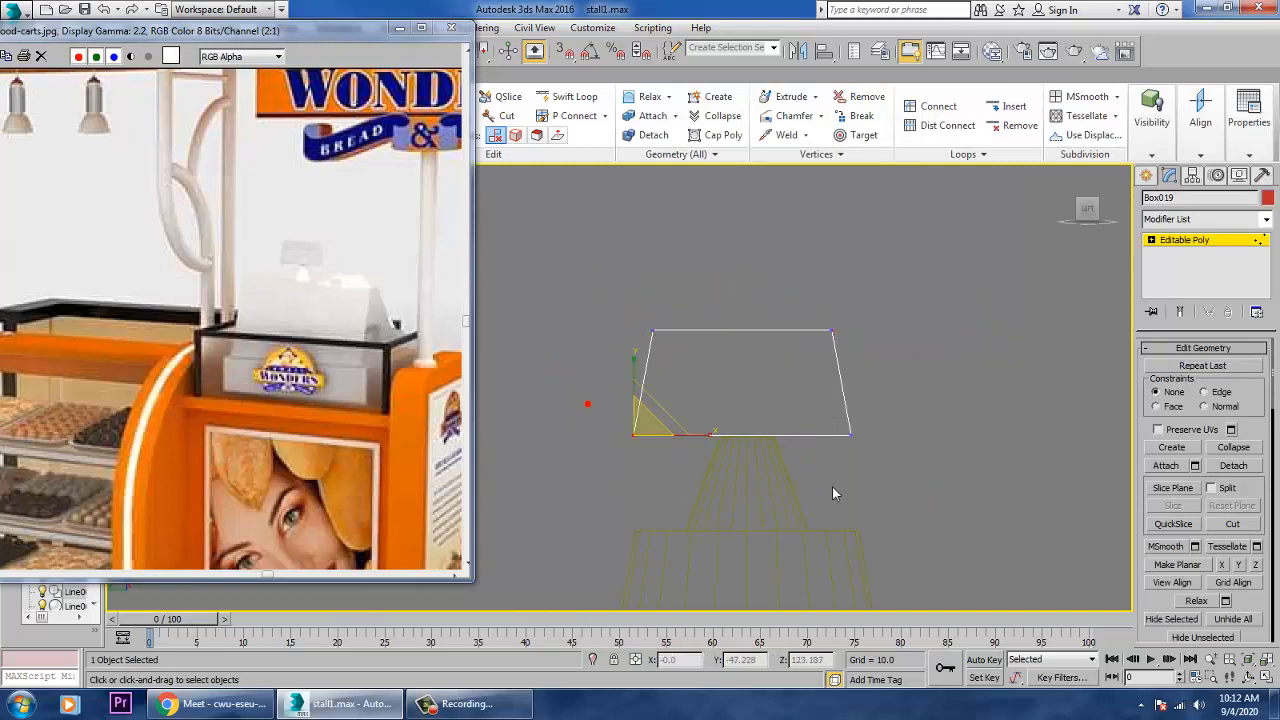
- Leave vertex editing and shift the whole panel about -0.119 along X so it sits centred over the cone
{"action": "key", "text": "alt+w"}
{"action": "left_click", "coordinate": [980, 512]}
{"action": "key", "text": "alt+w"}
{"action": "middle_click_drag", "start_coordinate": [975, 489], "coordinate": [865, 512], "text": "alt"}
{"action": "scroll", "coordinate": [888, 480], "scroll_direction": "down", "scroll_amount": 5}
{"action": "left_click", "coordinate": [1194, 241]}
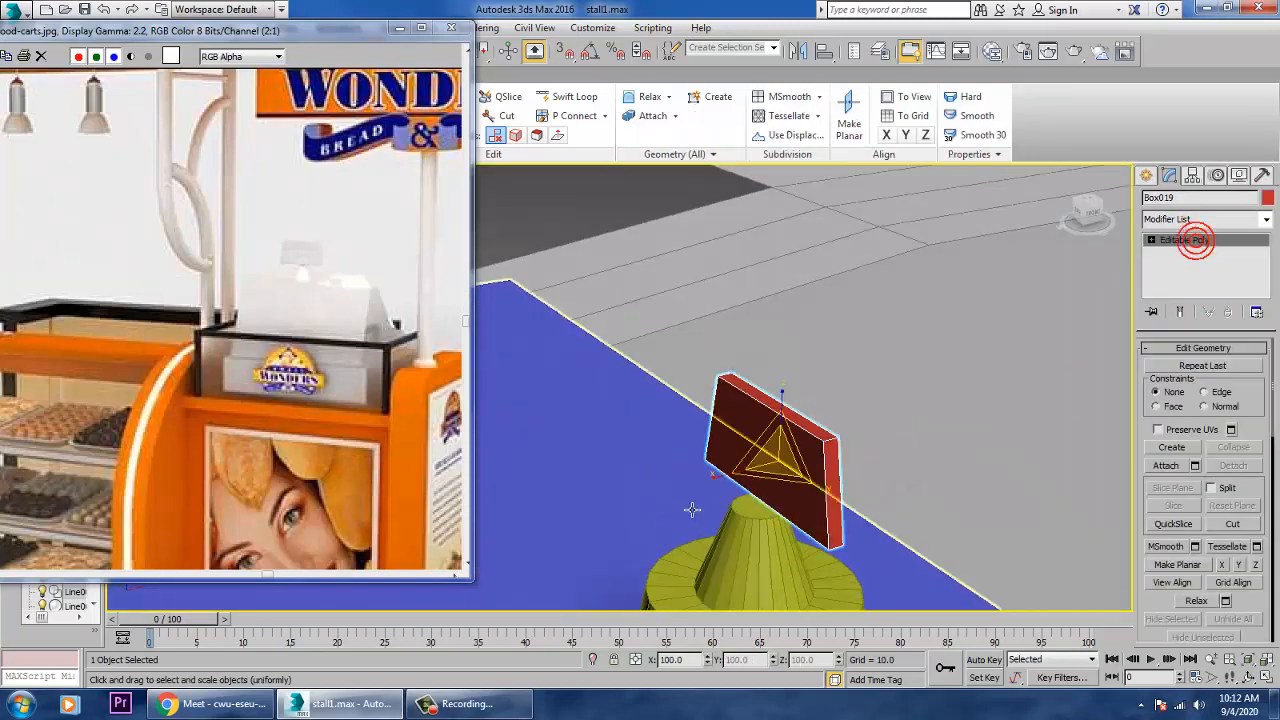
{"action": "key", "text": "w"}
{"action": "left_click_drag", "start_coordinate": [816, 467], "coordinate": [799, 471]}
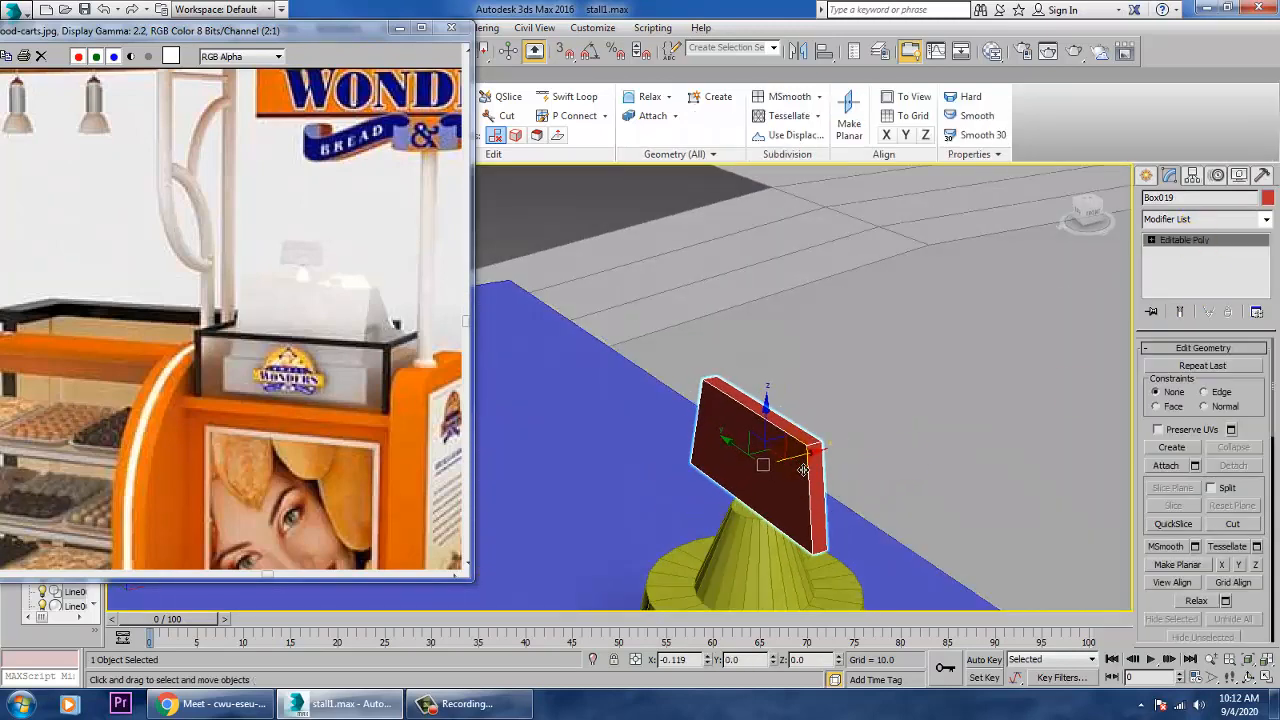
- Scale the display panel up uniformly to about 246%, and enlarge it a little more to suit the stand
{"action": "scroll", "coordinate": [797, 463], "scroll_direction": "down", "scroll_amount": 5}
{"action": "middle_click_drag", "start_coordinate": [800, 463], "coordinate": [868, 437], "text": "alt"}
{"action": "key", "text": "r"}
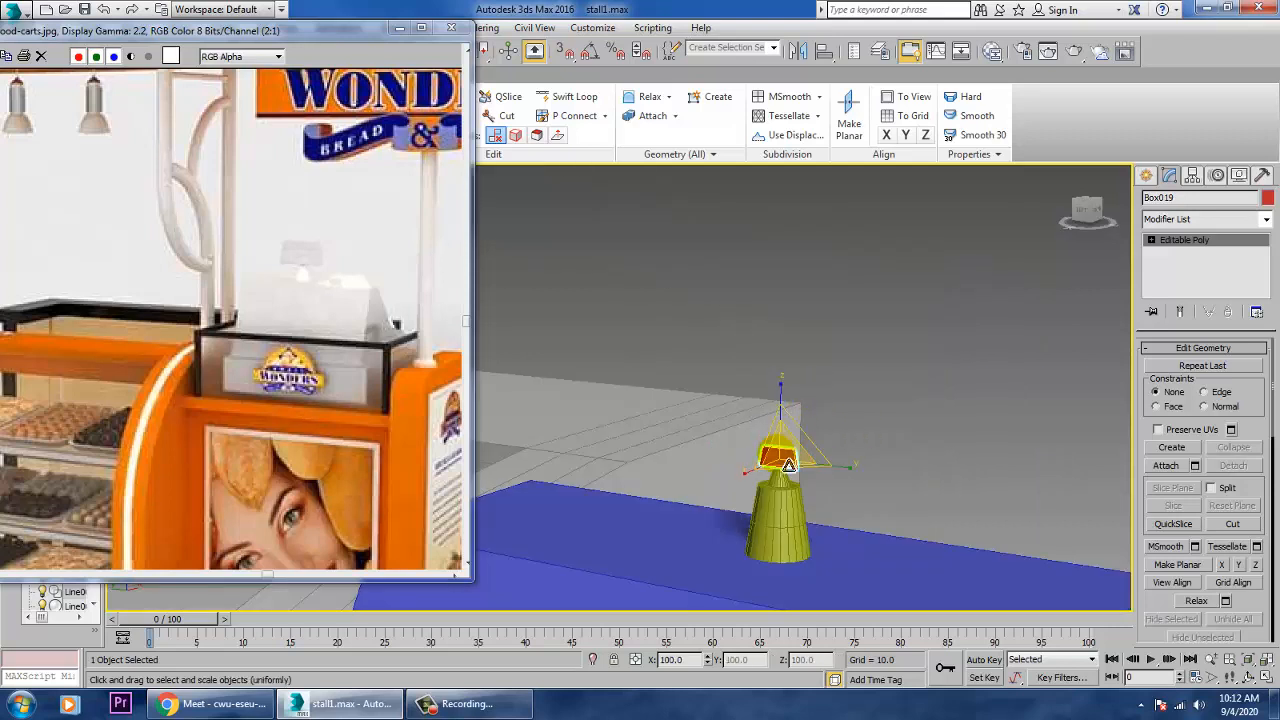
{"action": "left_click_drag", "start_coordinate": [729, 369], "coordinate": [710, 339]}
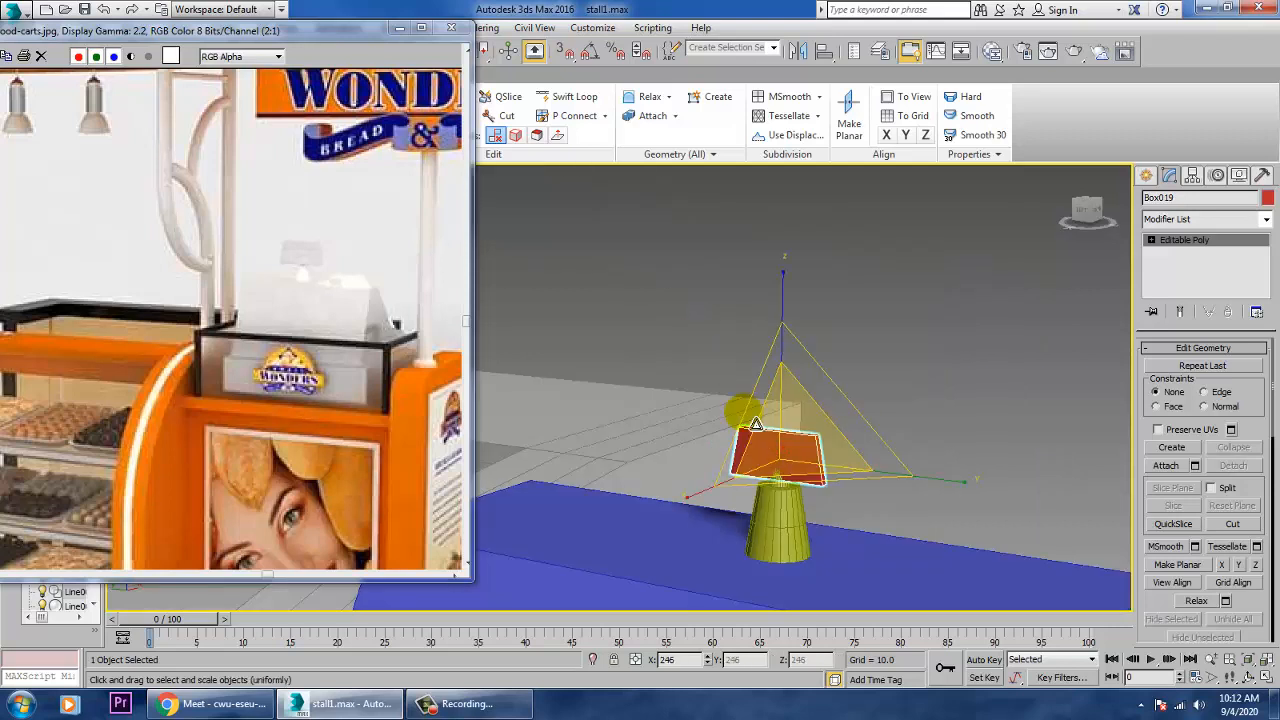
{"action": "scroll", "coordinate": [868, 533], "scroll_direction": "down", "scroll_amount": 5}
{"action": "middle_click_drag", "start_coordinate": [868, 537], "coordinate": [879, 524], "text": "alt"}
{"action": "scroll", "coordinate": [879, 524], "scroll_direction": "up", "scroll_amount": 4}
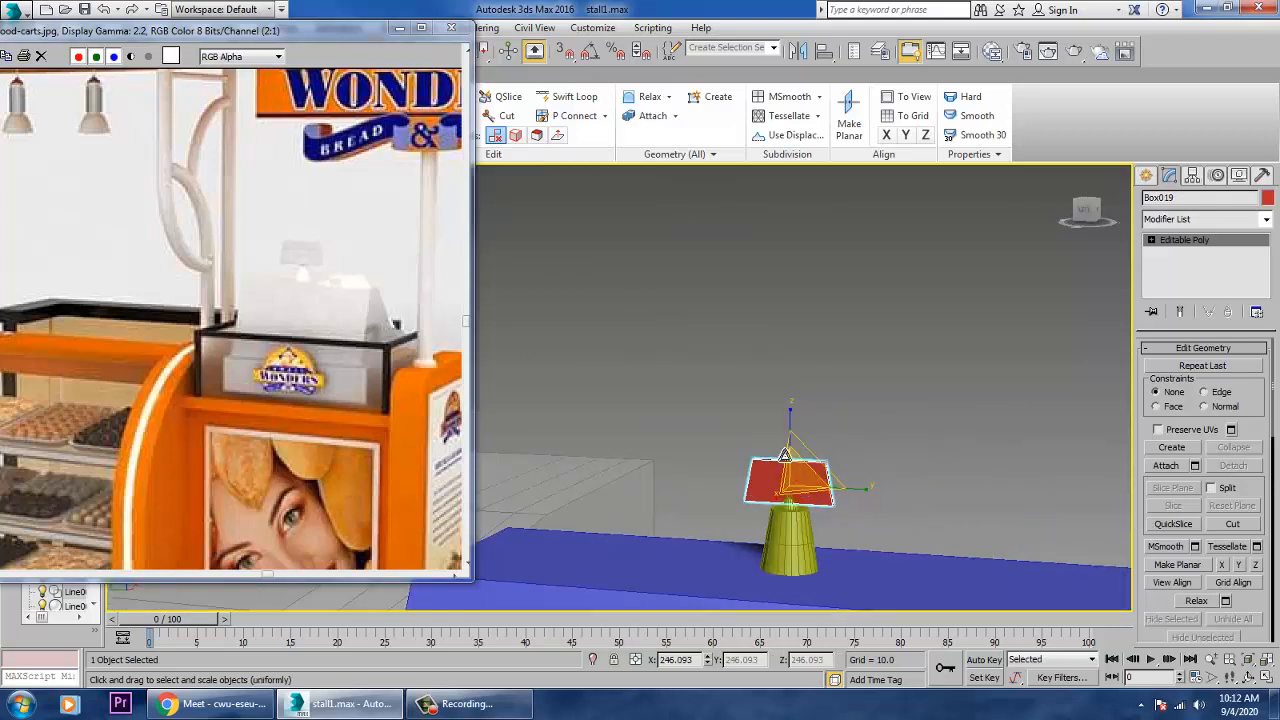
{"action": "left_click_drag", "start_coordinate": [792, 472], "coordinate": [774, 437]}
- Raise the enlarged display panel on its stand to about Z 124.59
{"action": "key", "text": "w"}
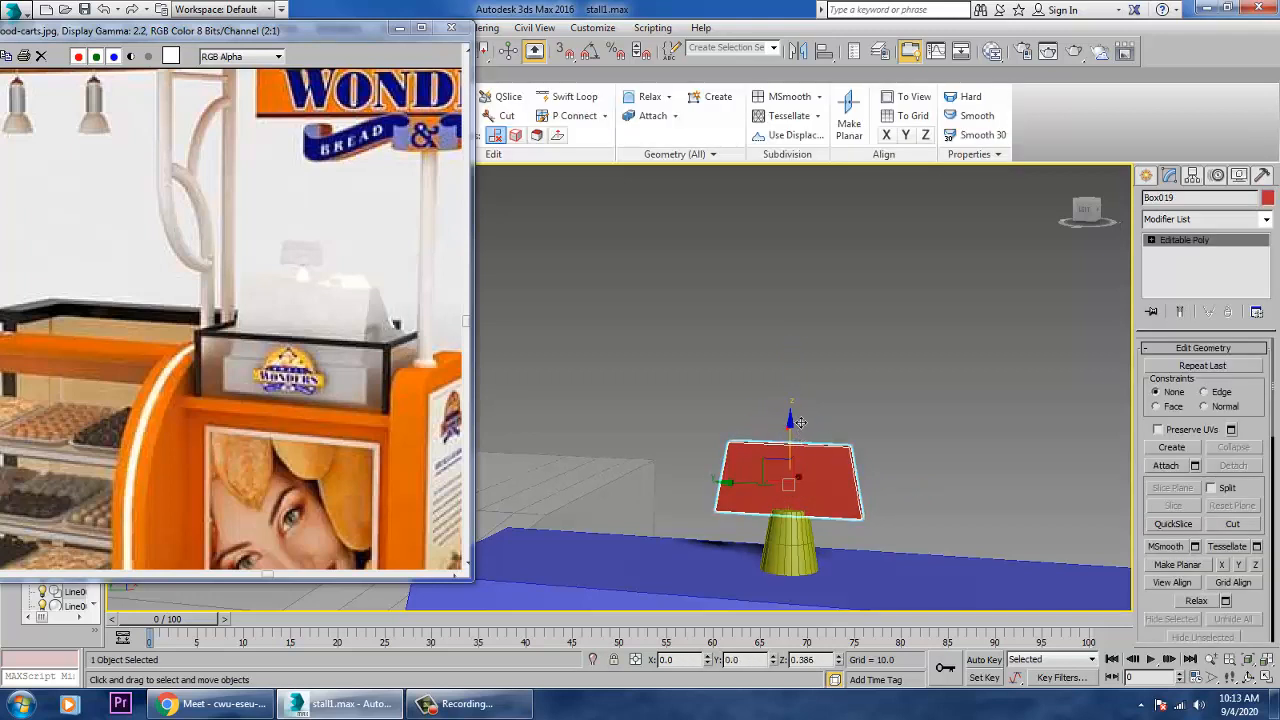
{"action": "left_click_drag", "start_coordinate": [800, 422], "coordinate": [800, 405]}
{"action": "scroll", "coordinate": [872, 517], "scroll_direction": "down", "scroll_amount": 4}
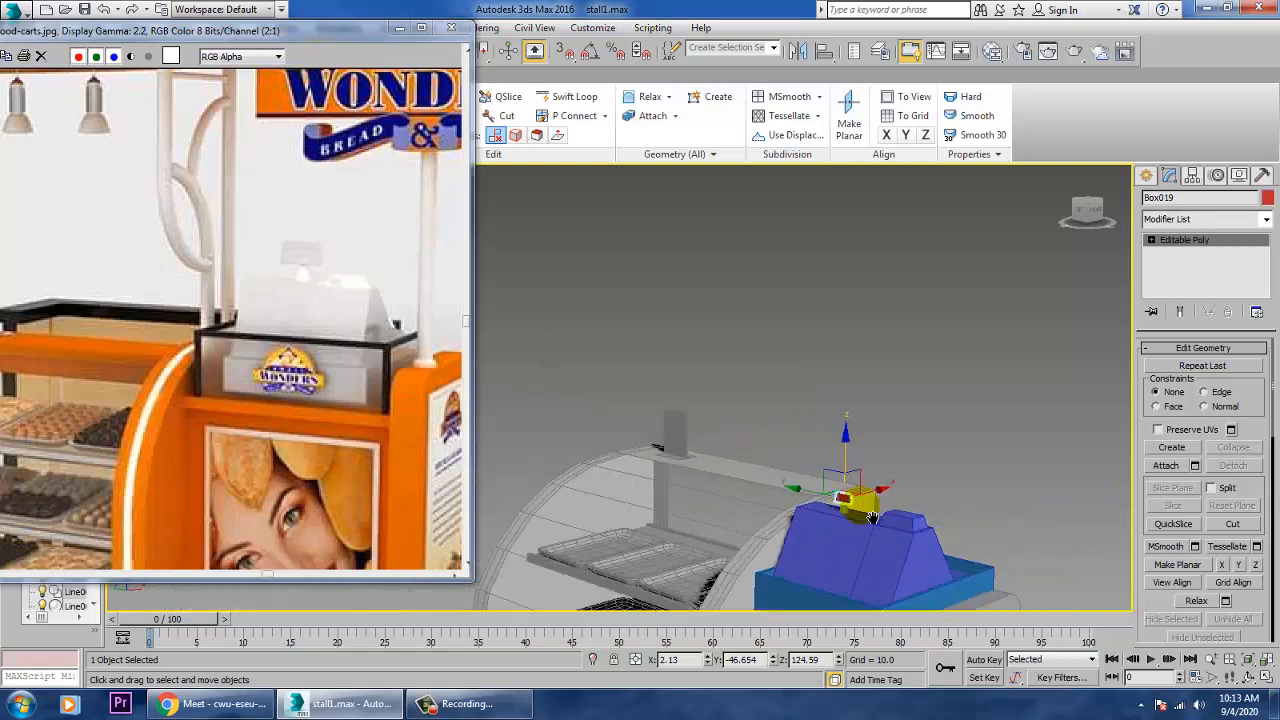
{"action": "scroll", "coordinate": [872, 517], "scroll_direction": "down", "scroll_amount": 2}
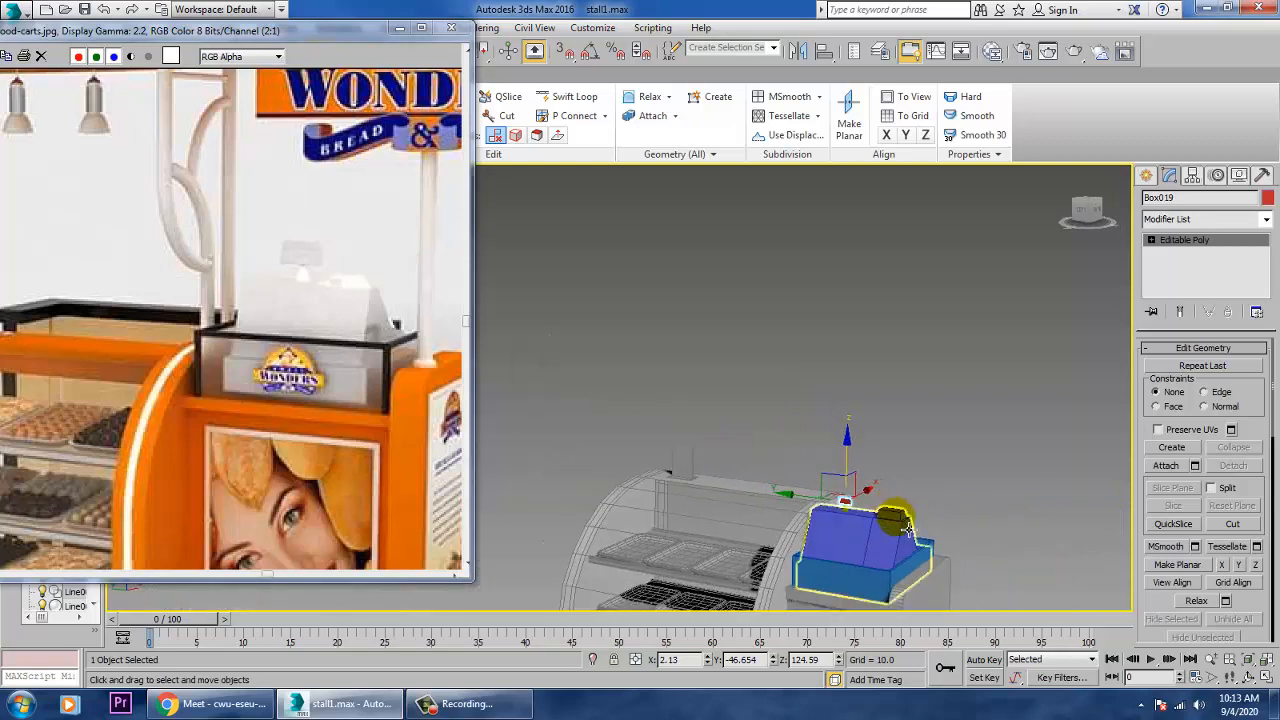
- Select all objects in the scene and assign them the same grey object color
{"action": "key", "text": "ctrl+a"}
{"action": "left_click", "coordinate": [1267, 197]}
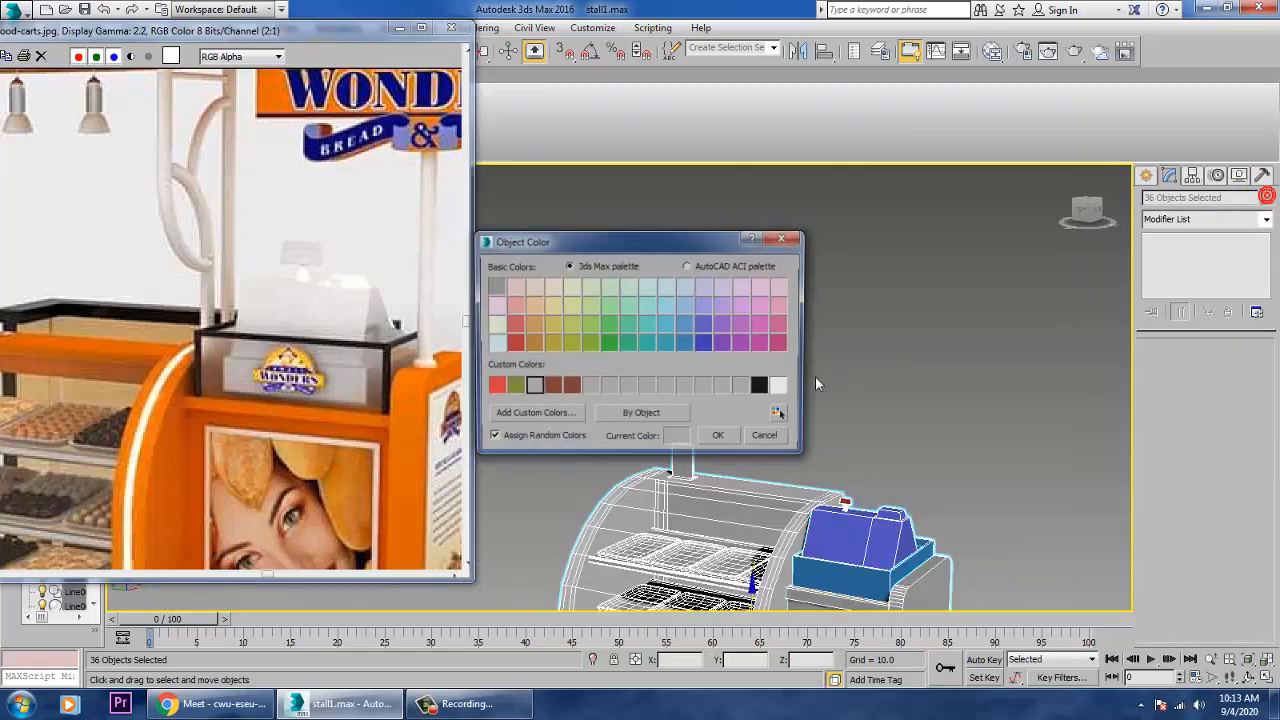
{"action": "left_click", "coordinate": [735, 391]}
{"action": "left_click", "coordinate": [721, 439]}
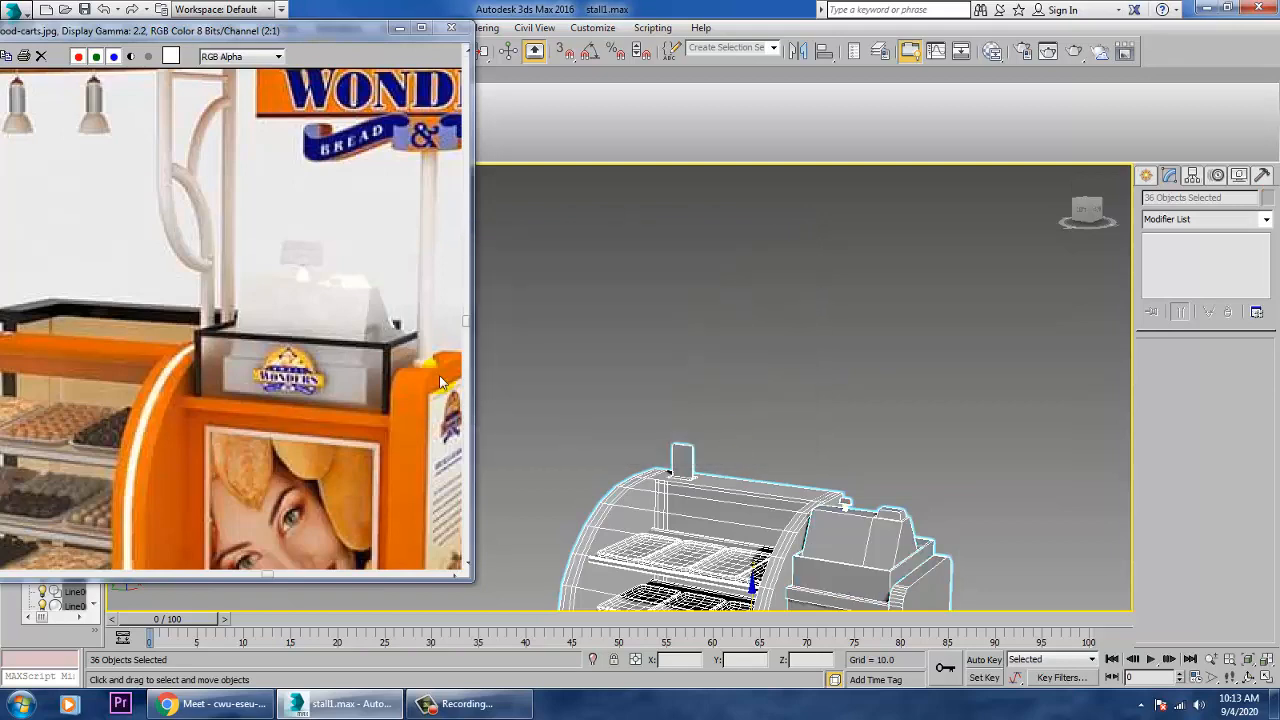
- Create a thin cylinder in the Top view on the side counter's outer panel, at about X 7.972, Y -80.52, for the post's base
{"action": "left_click_drag", "start_coordinate": [415, 318], "coordinate": [286, 366]}
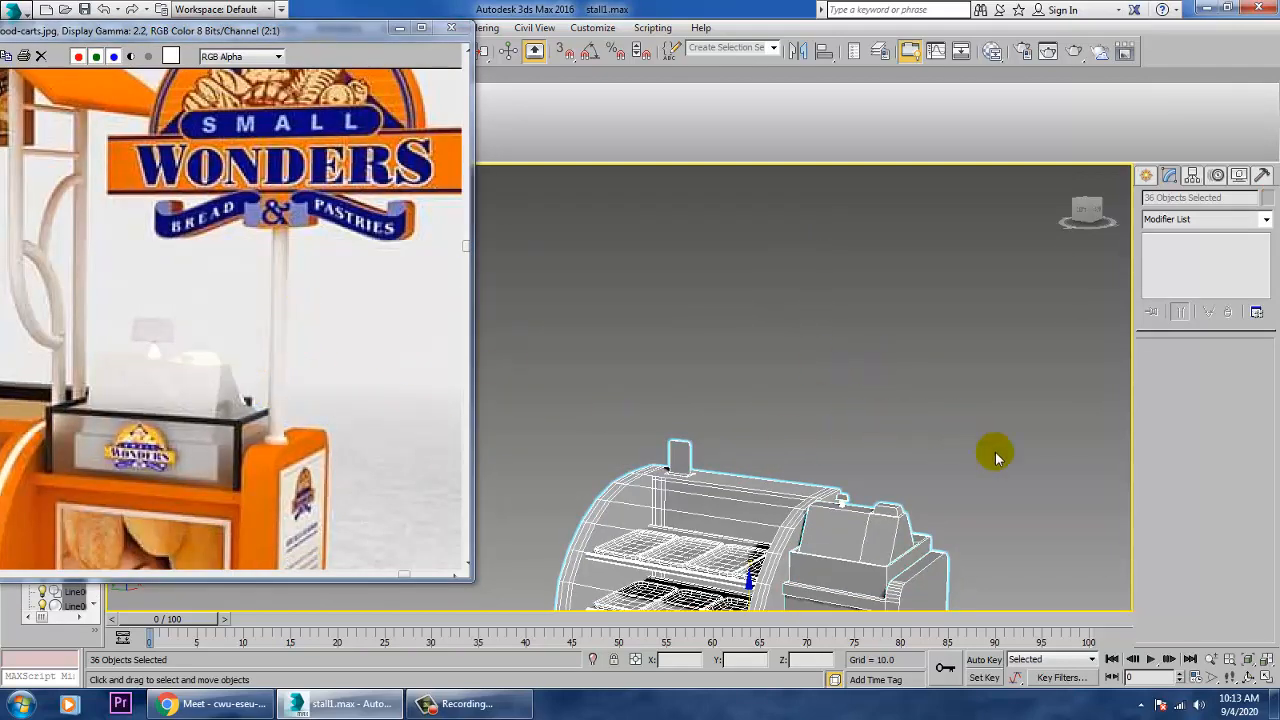
{"action": "middle_click_drag", "start_coordinate": [991, 374], "coordinate": [903, 422], "text": "alt"}
{"action": "scroll", "coordinate": [903, 422], "scroll_direction": "up", "scroll_amount": 3}
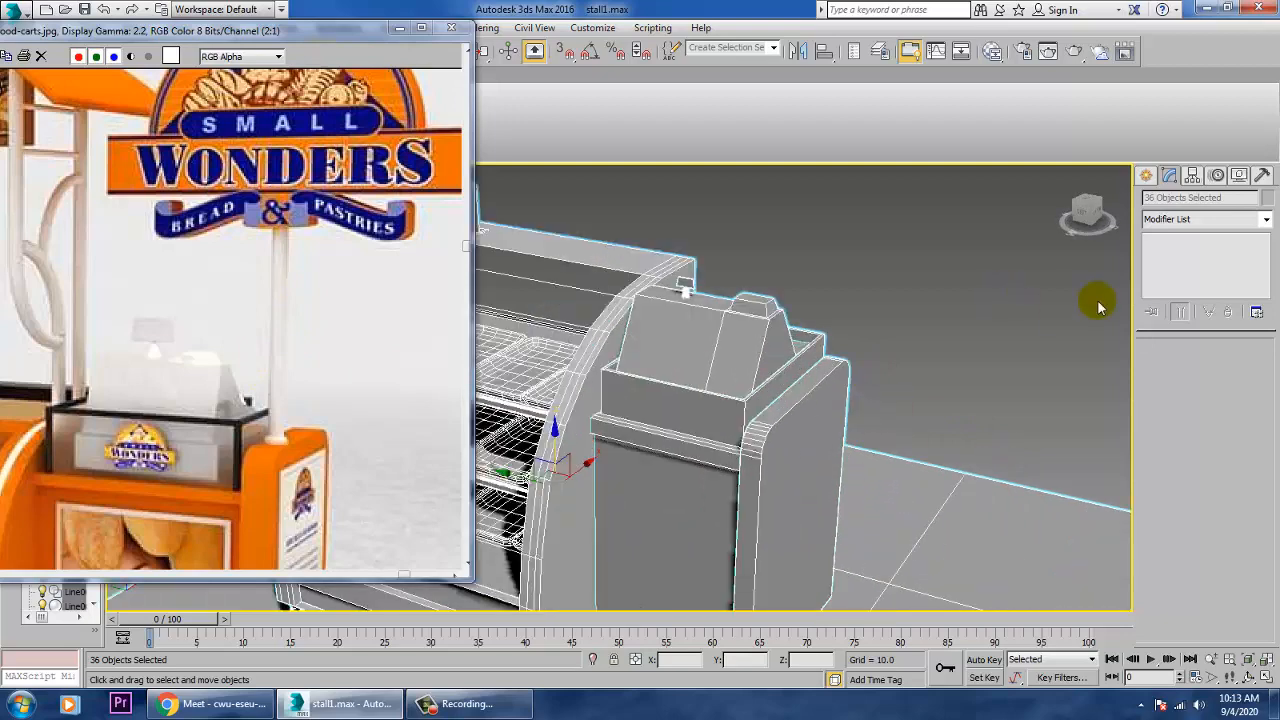
{"action": "left_click", "coordinate": [1146, 175]}
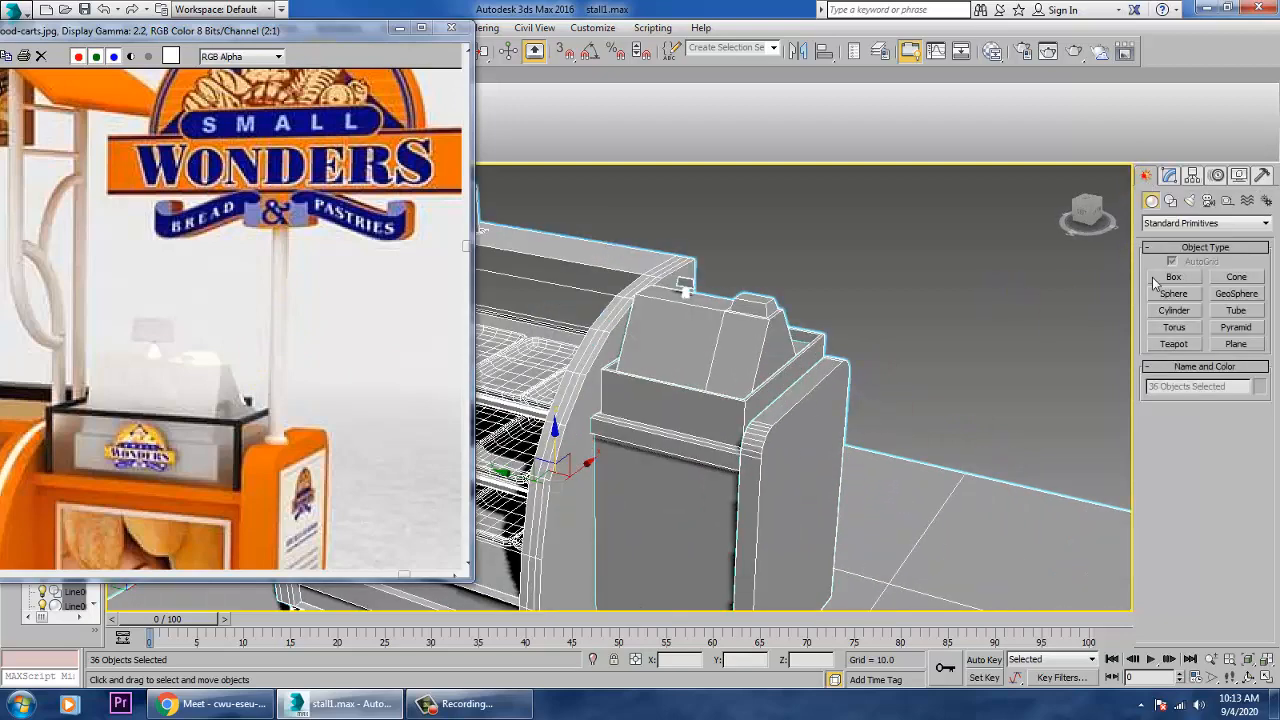
{"action": "left_click", "coordinate": [1186, 316]}
{"action": "key", "text": "alt+w"}
{"action": "right_click", "coordinate": [517, 354]}
{"action": "key", "text": "alt+w"}
{"action": "scroll", "coordinate": [643, 350], "scroll_direction": "down", "scroll_amount": 4}
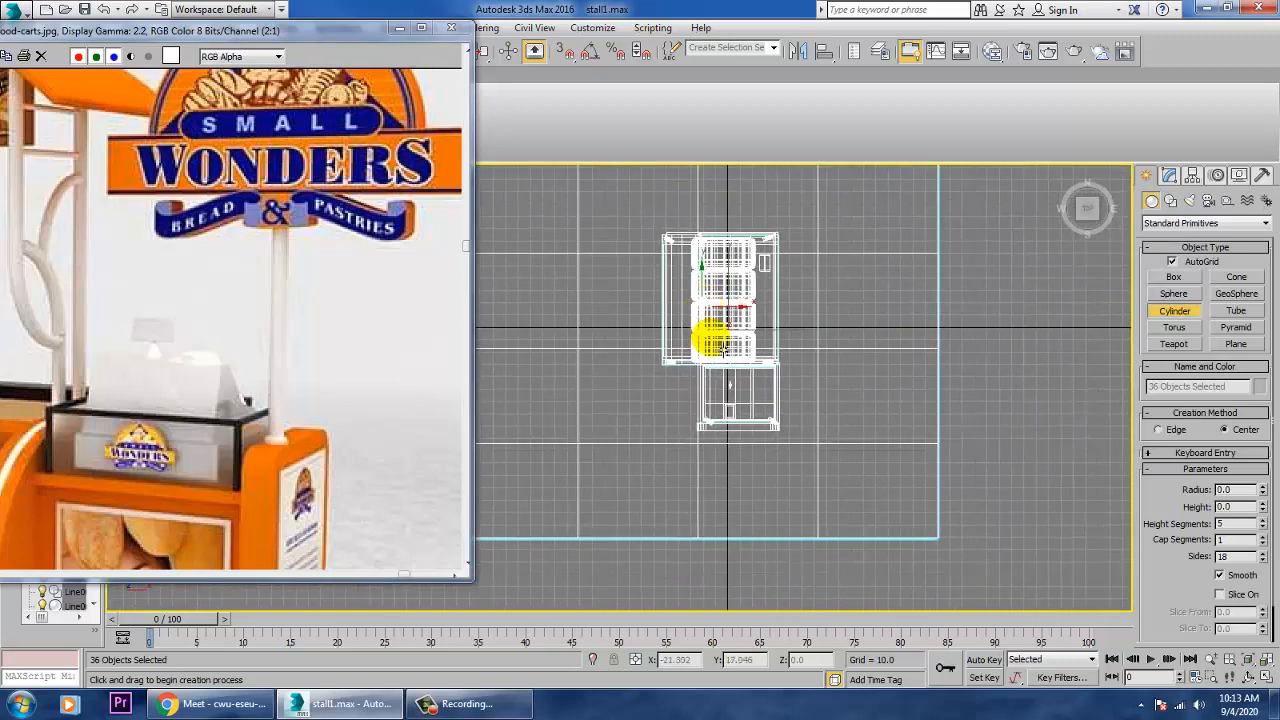
{"action": "scroll", "coordinate": [722, 348], "scroll_direction": "up", "scroll_amount": 3}
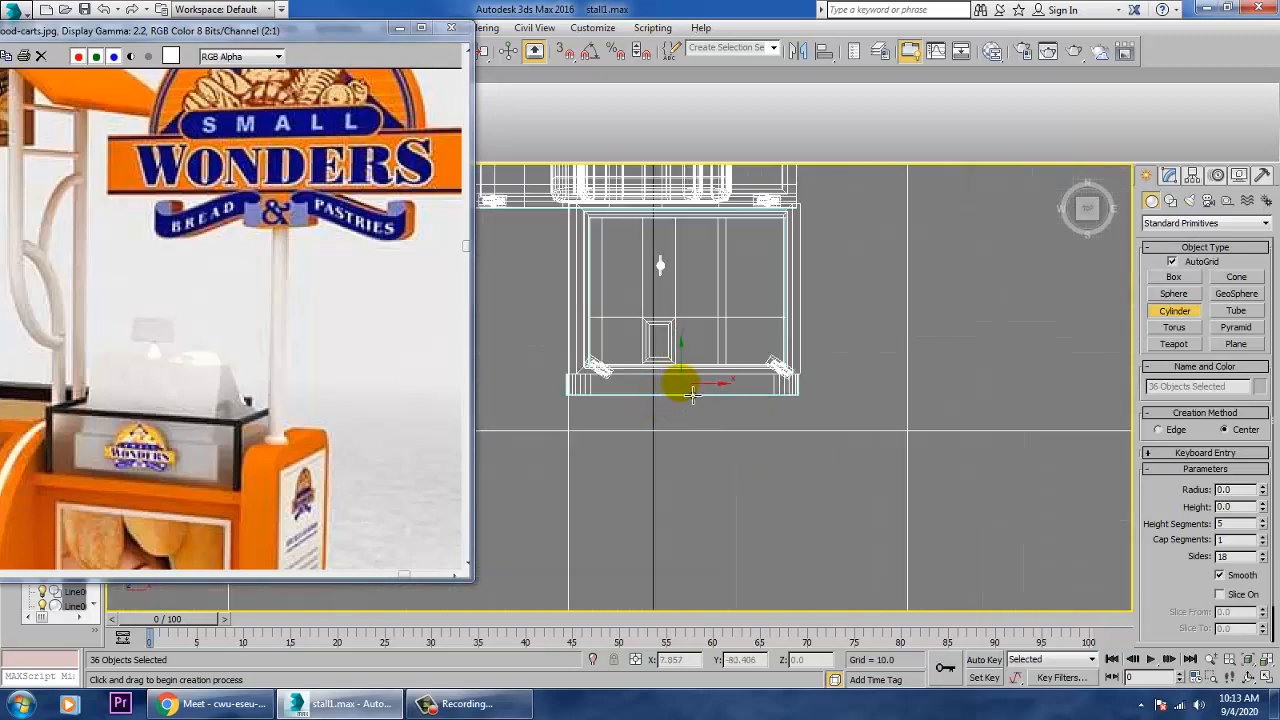
{"action": "left_click_drag", "start_coordinate": [680, 385], "coordinate": [699, 399]}
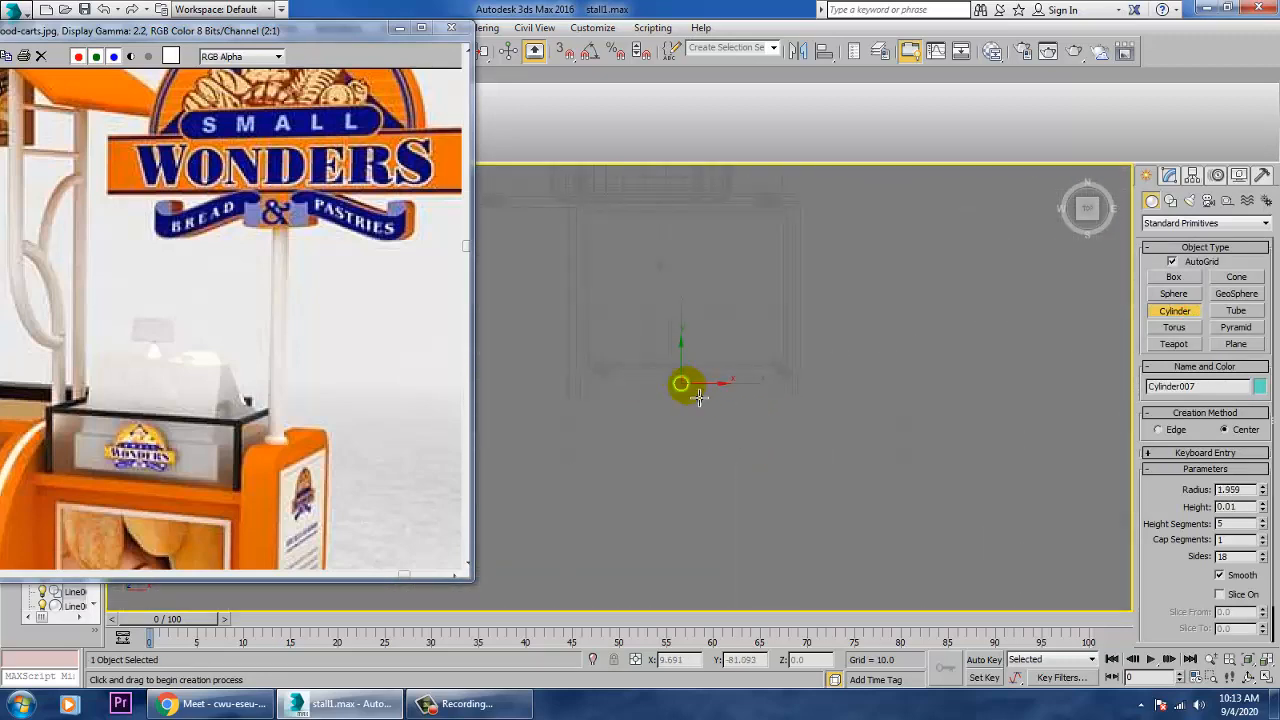
{"action": "left_click", "coordinate": [699, 399]}
{"action": "right_click", "coordinate": [917, 489]}
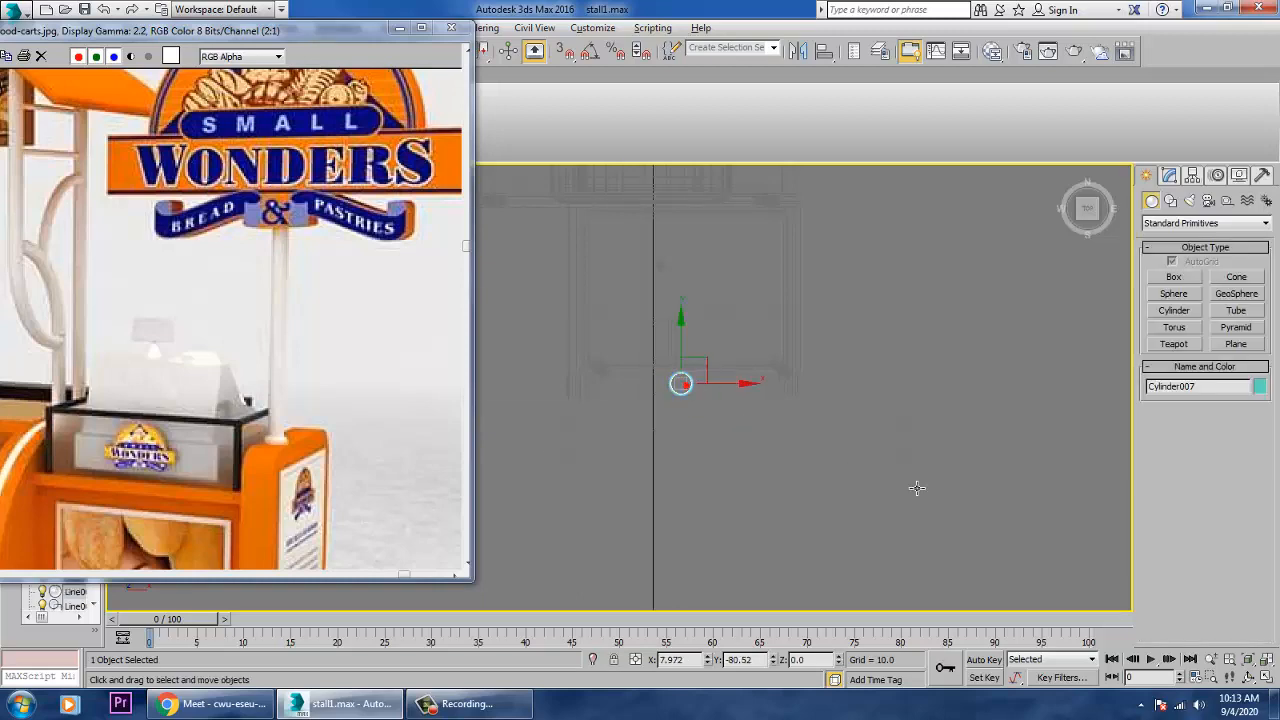
- Raise the cylinder onto the top edge of the counter's side panel, at about Z 96.407
{"action": "key", "text": "p"}
{"action": "scroll", "coordinate": [903, 483], "scroll_direction": "down", "scroll_amount": 3}
{"action": "scroll", "coordinate": [900, 490], "scroll_direction": "up", "scroll_amount": 5}
{"action": "scroll", "coordinate": [900, 497], "scroll_direction": "down", "scroll_amount": 3}
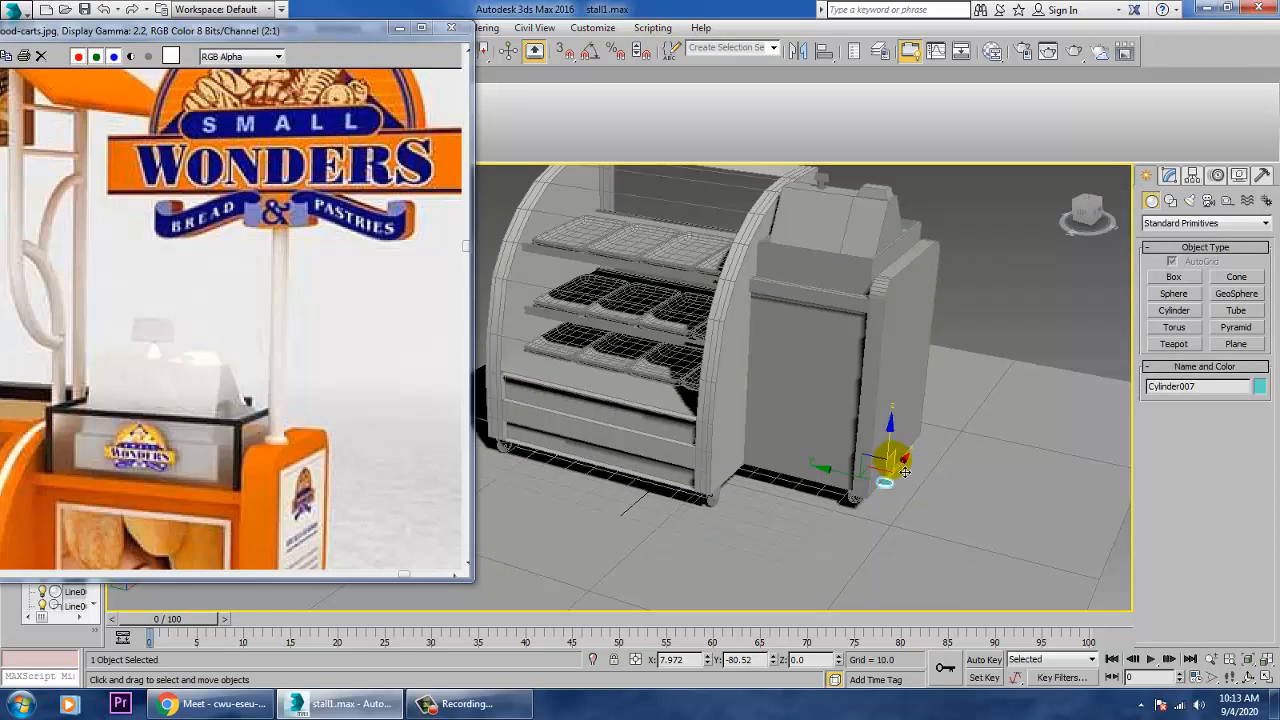
{"action": "left_click_drag", "start_coordinate": [900, 462], "coordinate": [872, 310]}
{"action": "scroll", "coordinate": [872, 310], "scroll_direction": "down", "scroll_amount": 6}
- Set the cylinder's radius to about 2.981, height to about 1.139, height segments to 2 and sides to 24
{"action": "key", "text": "r"}
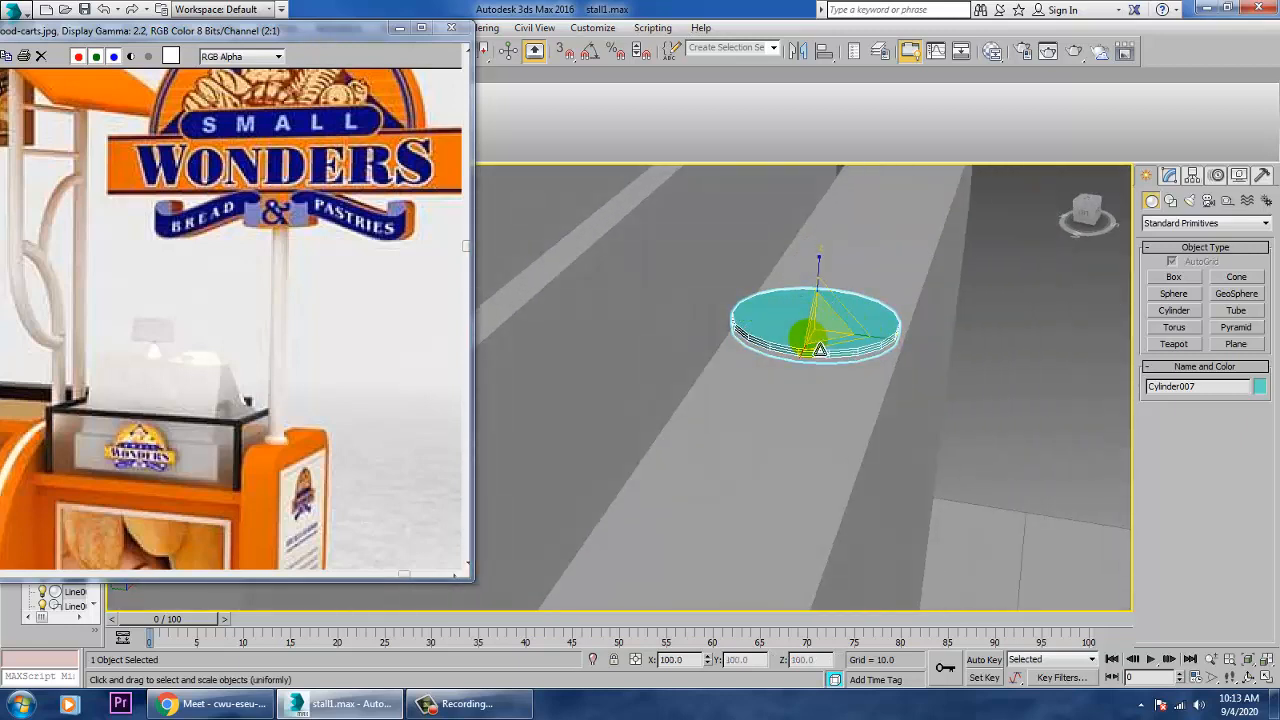
{"action": "key", "text": "w"}
{"action": "left_click", "coordinate": [1171, 176]}
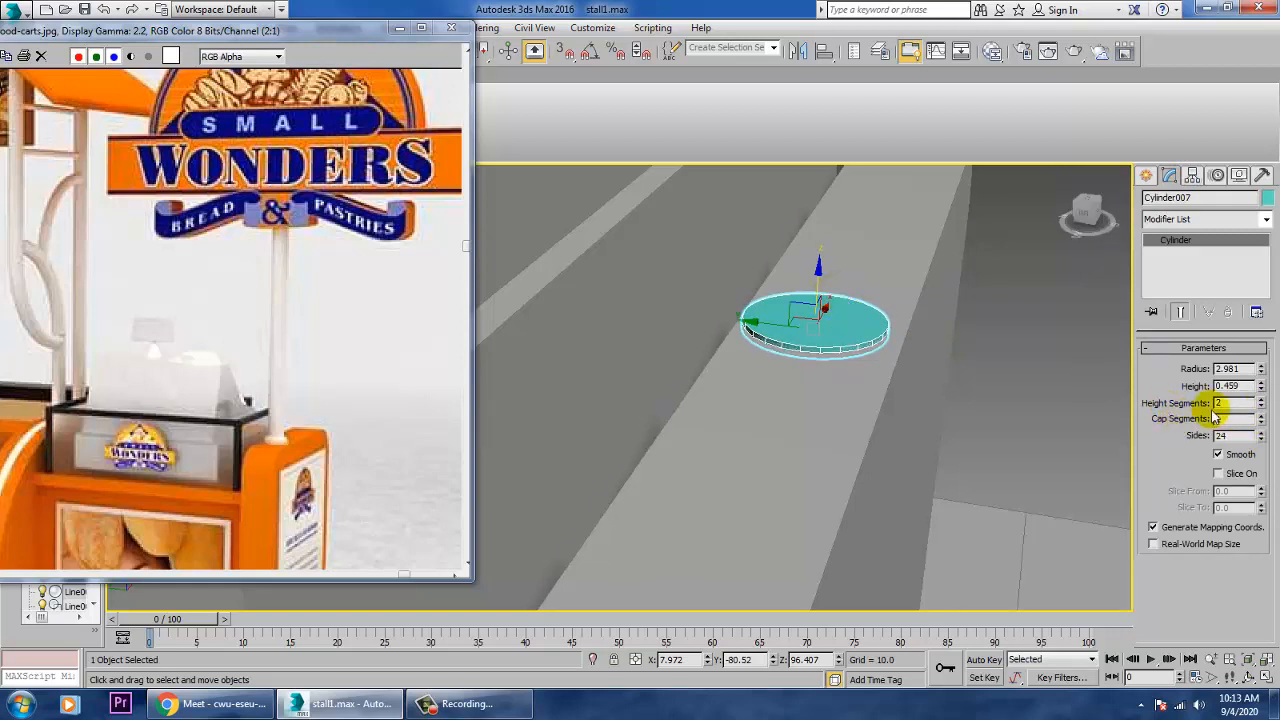
{"action": "left_click_drag", "start_coordinate": [1274, 391], "coordinate": [1255, 330]}
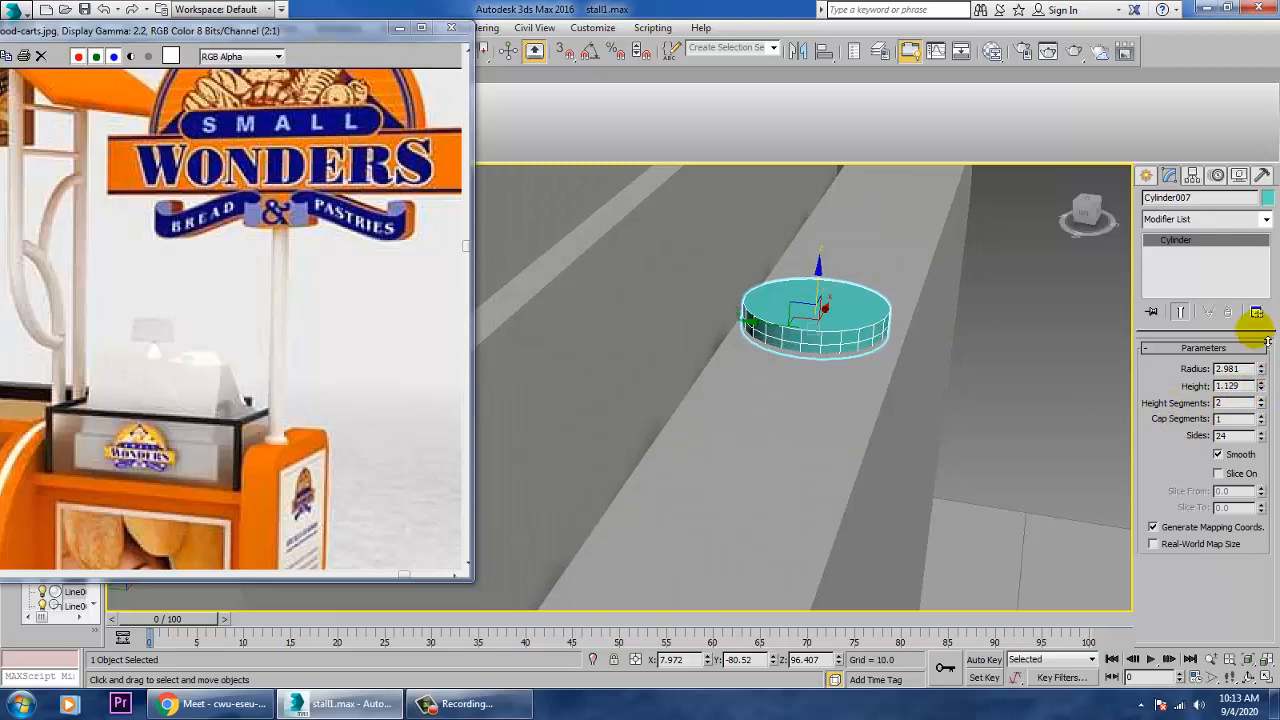
- Move the base disc along the side panel's top edge to about X -5.163, Y -80.928
{"action": "mouse_move", "coordinate": [787, 339]}
{"action": "left_mouse_down"}
{"action": "mouse_move", "coordinate": [809, 339]}
{"action": "mouse_move", "coordinate": [797, 337]}
{"action": "left_mouse_up"}
{"action": "scroll", "coordinate": [777, 334], "scroll_direction": "down", "scroll_amount": 9}
{"action": "middle_click_drag", "start_coordinate": [808, 360], "coordinate": [771, 378], "text": "alt"}
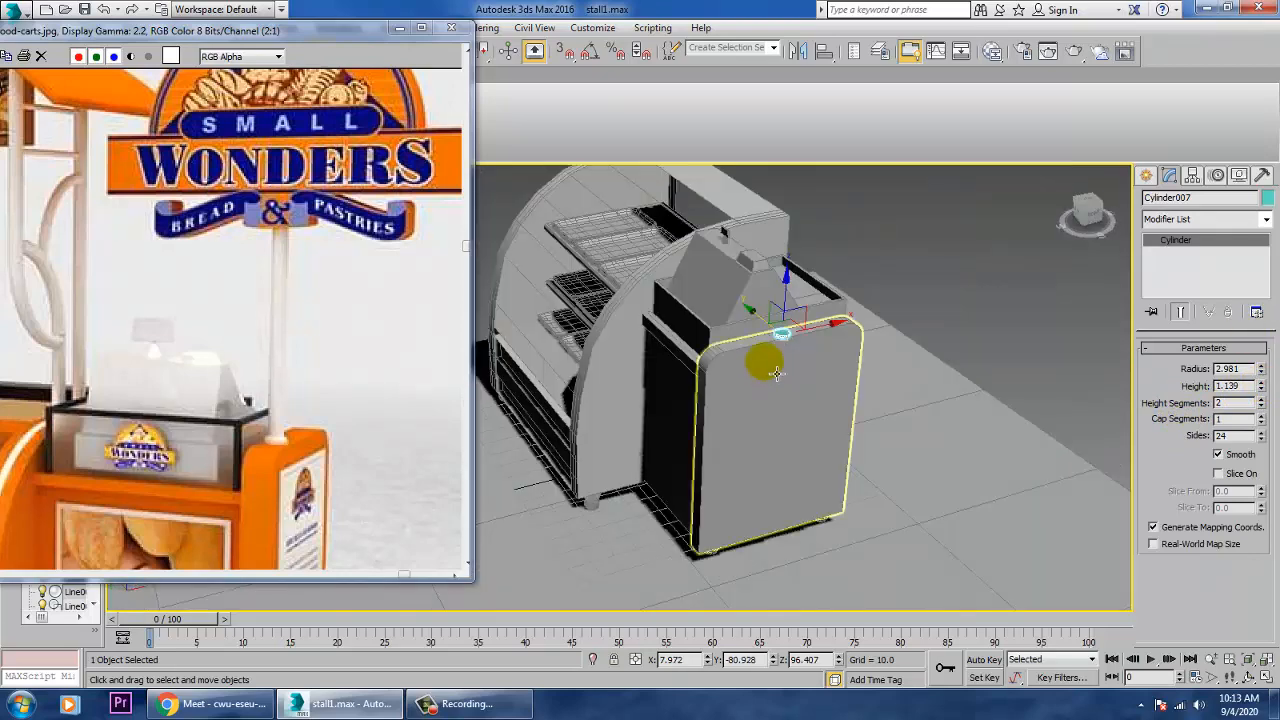
{"action": "left_click_drag", "start_coordinate": [822, 337], "coordinate": [789, 337]}
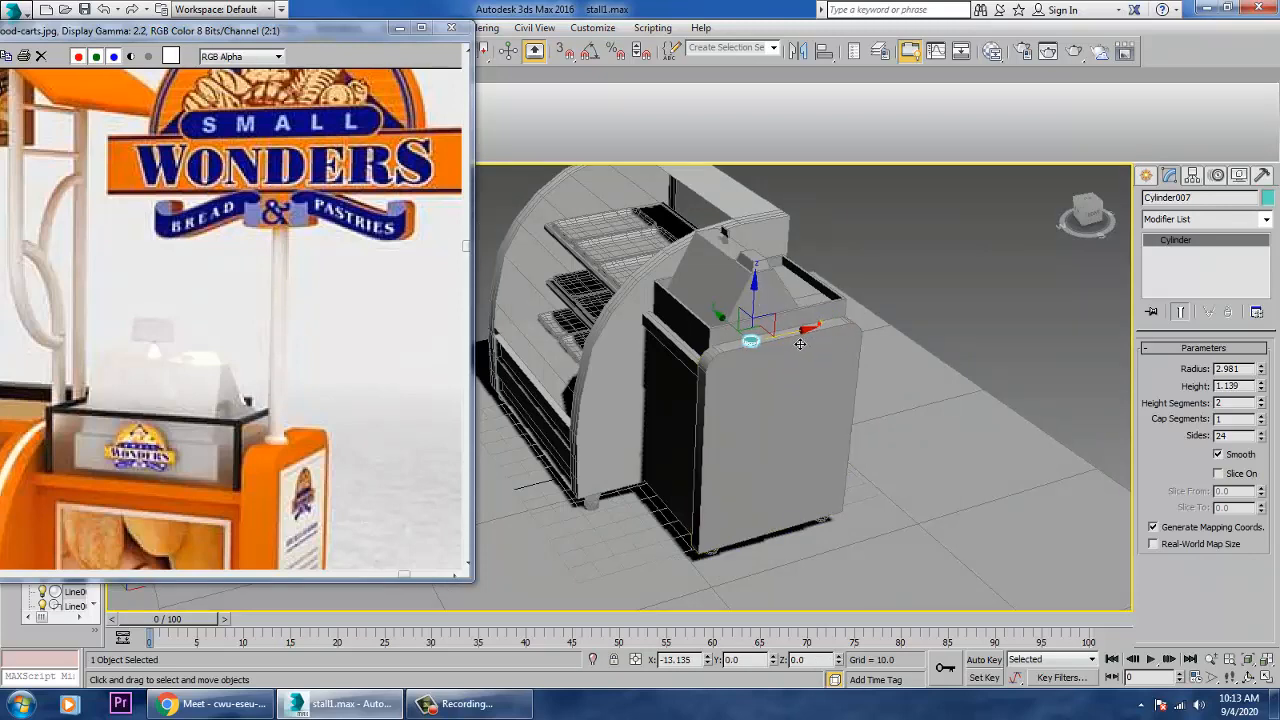
- Convert the base disc to an Editable Poly
{"action": "key", "text": "alt+q"}
{"action": "scroll", "coordinate": [798, 378], "scroll_direction": "down", "scroll_amount": 5}
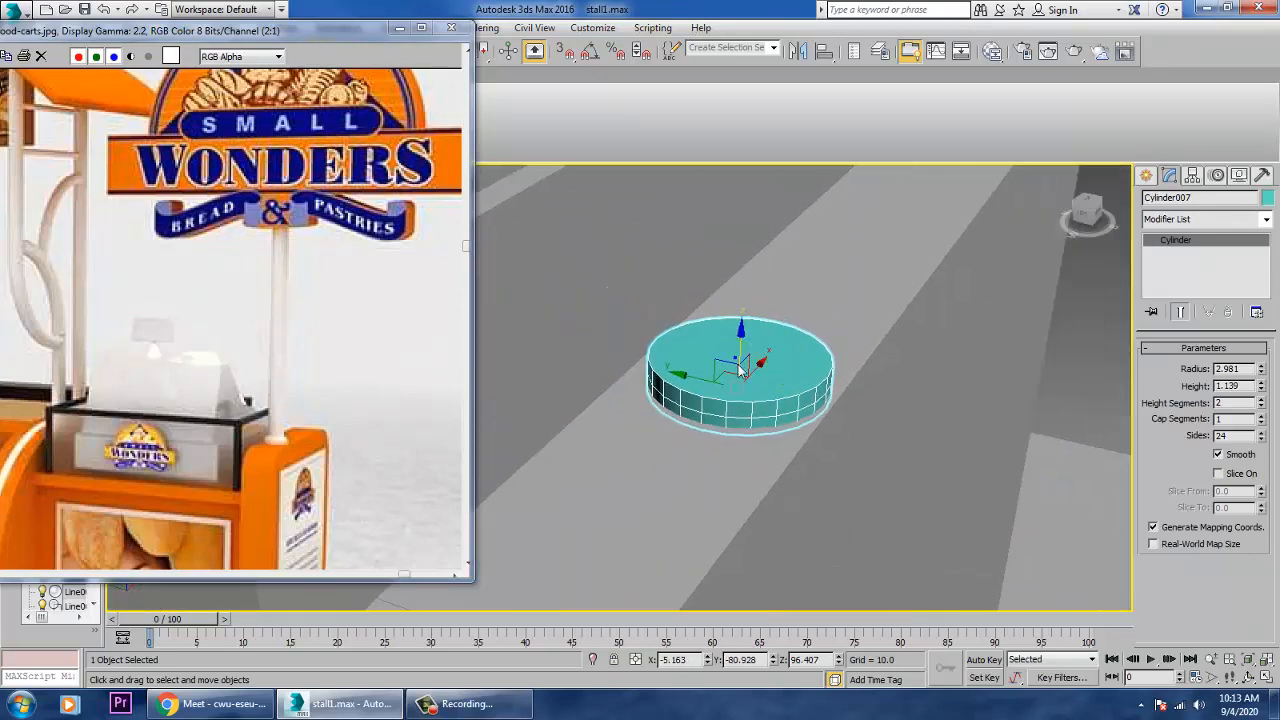
{"action": "right_click", "coordinate": [860, 345]}
{"action": "left_click", "coordinate": [890, 528]}
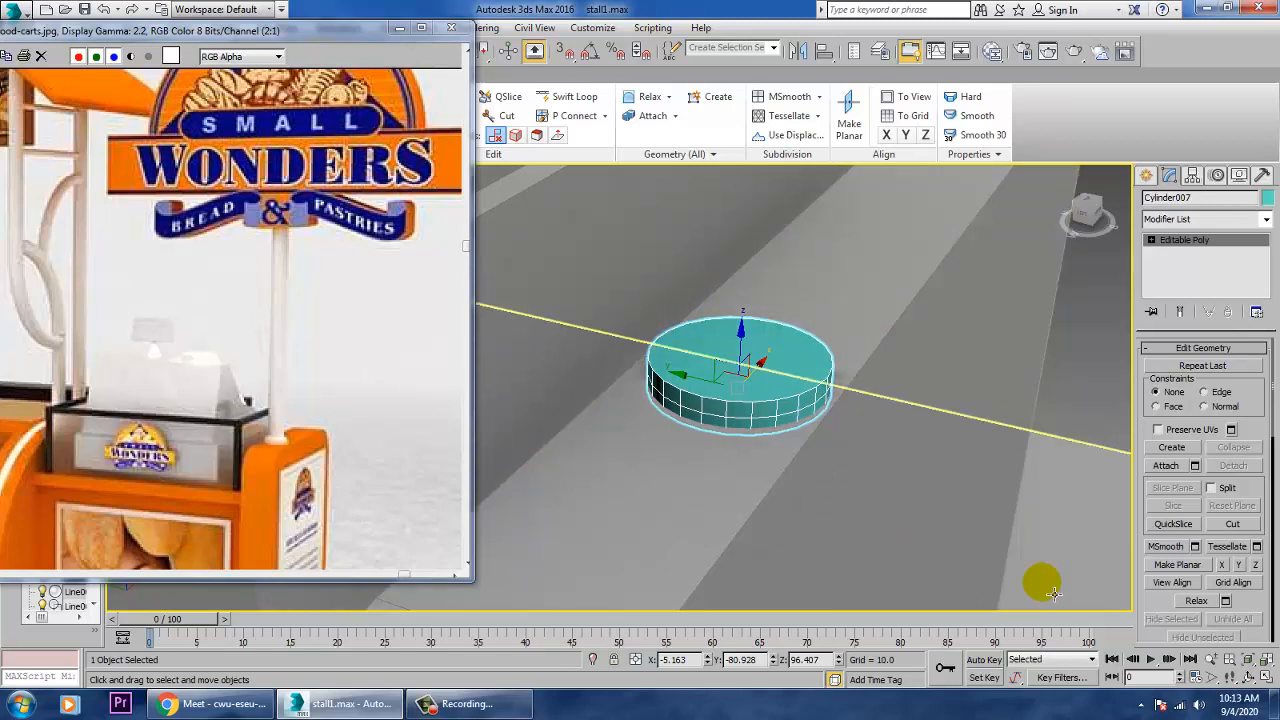
- Inset the base disc's top face by 1.0 and extrude the inner face upward by 10.0
{"action": "key", "text": "4"}
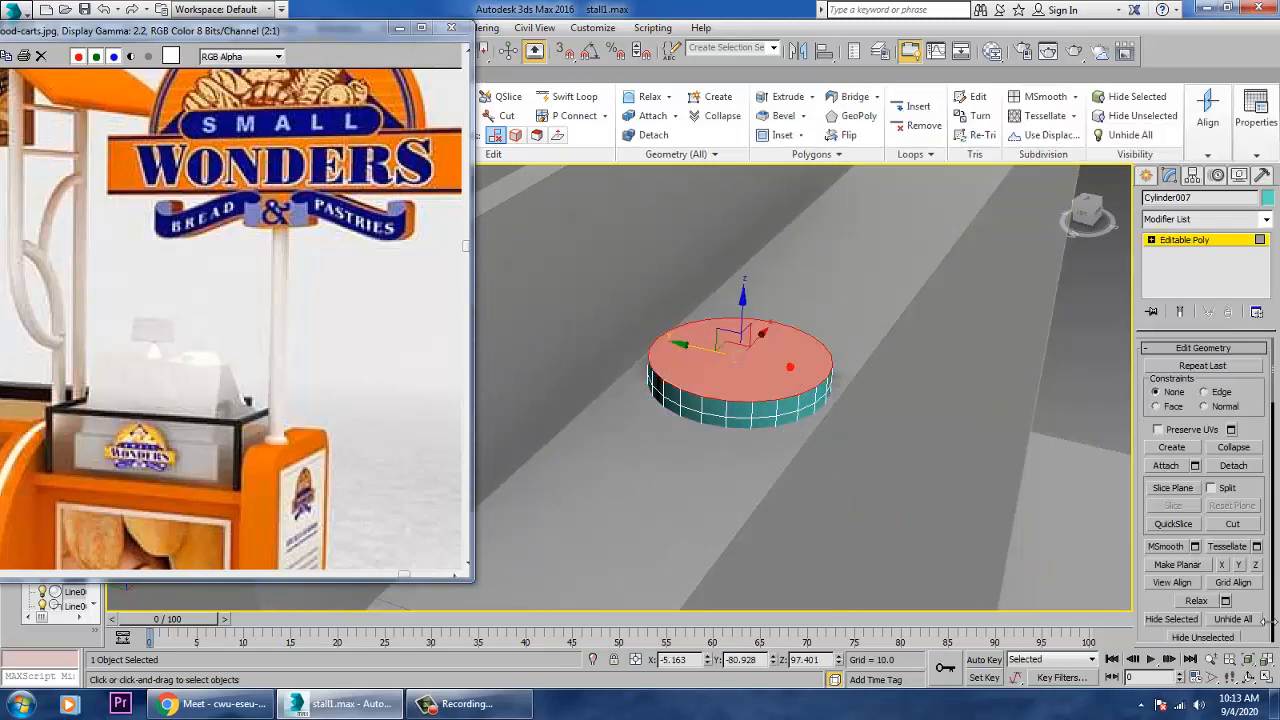
{"action": "scroll", "coordinate": [1266, 620], "scroll_direction": "up", "scroll_amount": 5}
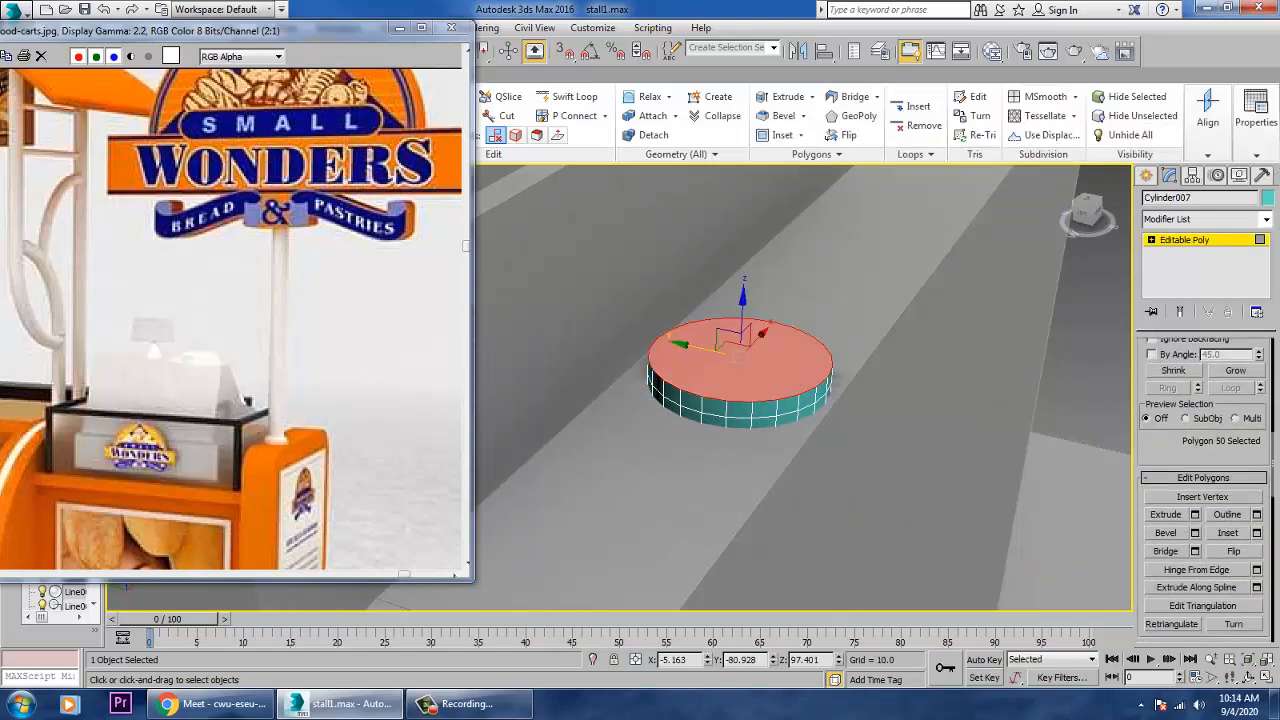
{"action": "left_click", "coordinate": [1257, 532]}
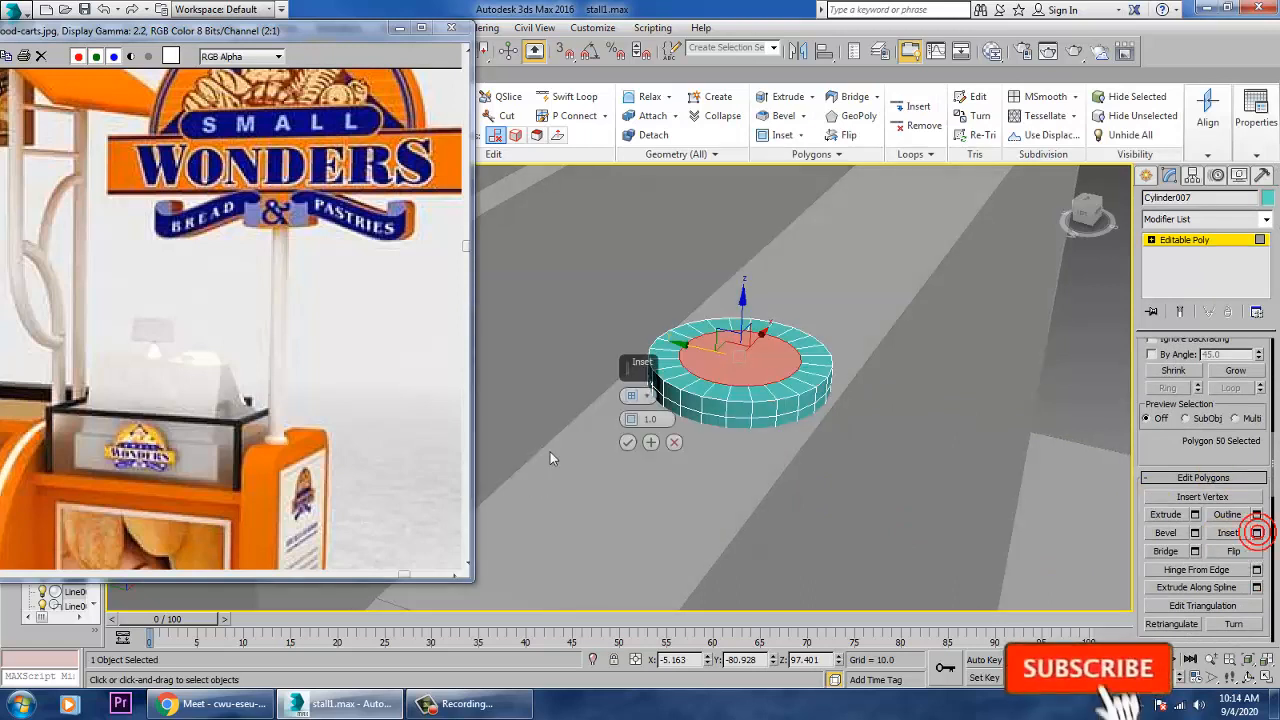
{"action": "left_click", "coordinate": [627, 441]}
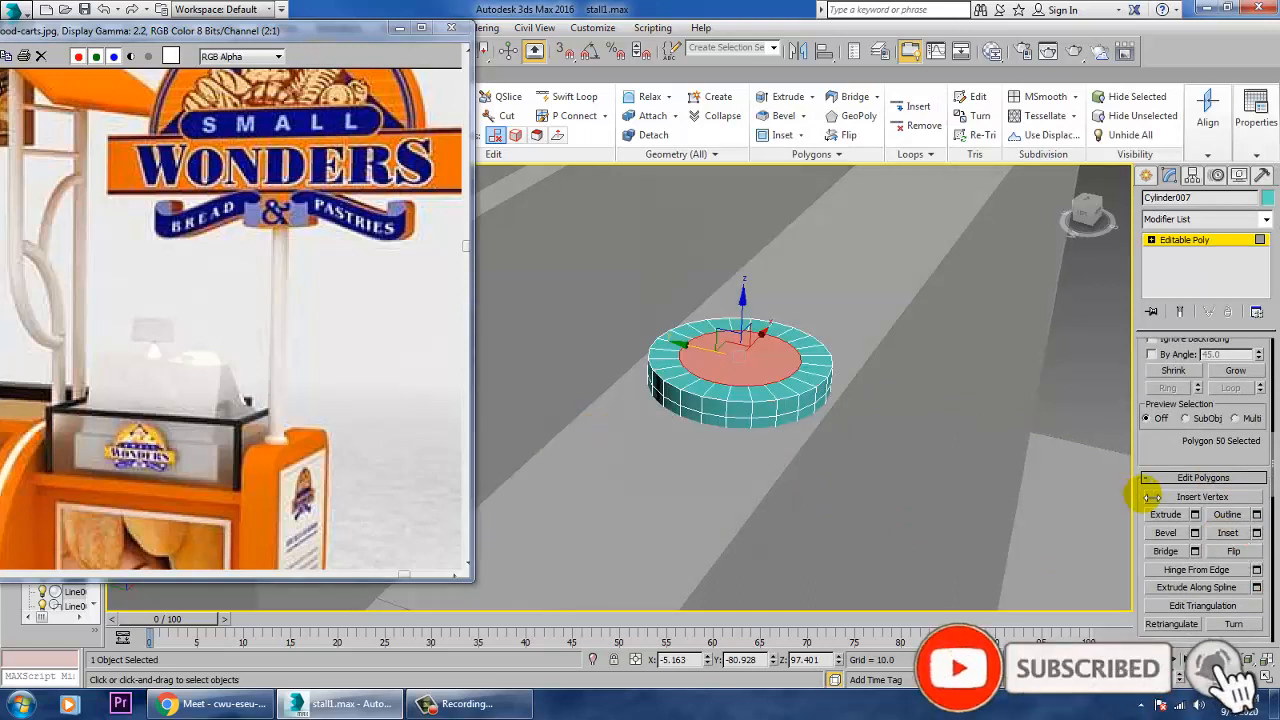
{"action": "left_click", "coordinate": [1195, 514]}
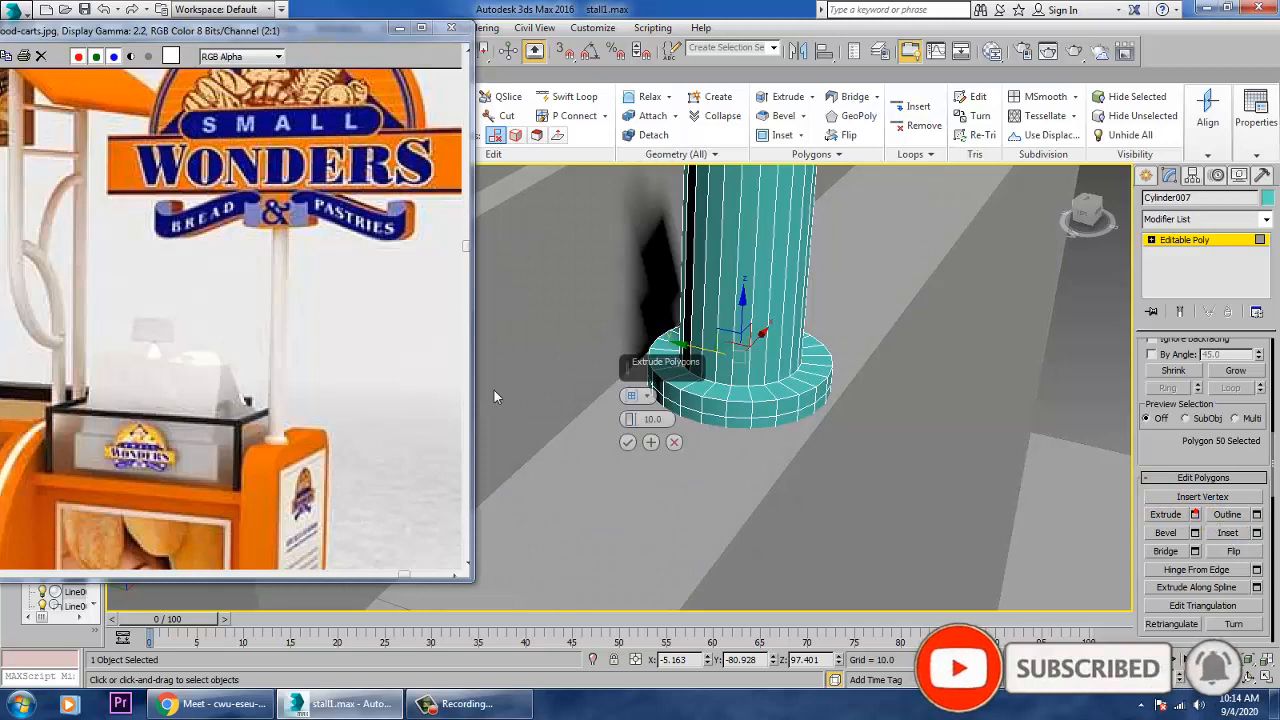
{"action": "left_click", "coordinate": [629, 442]}
- Raise the post's top face to about Z 181.642 to lengthen the sign's support post
{"action": "scroll", "coordinate": [760, 400], "scroll_direction": "down", "scroll_amount": 5}
{"action": "middle_click_drag", "start_coordinate": [760, 400], "coordinate": [803, 449], "text": "alt"}
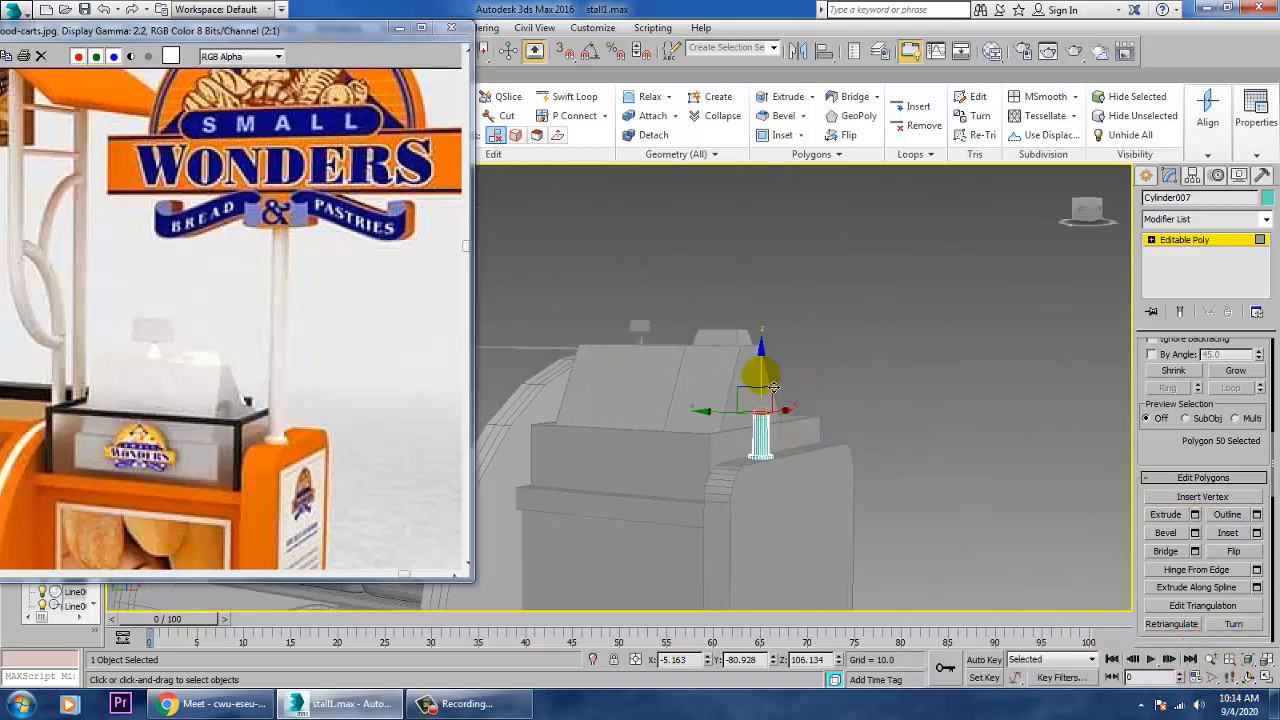
{"action": "left_click_drag", "start_coordinate": [766, 366], "coordinate": [743, 145]}
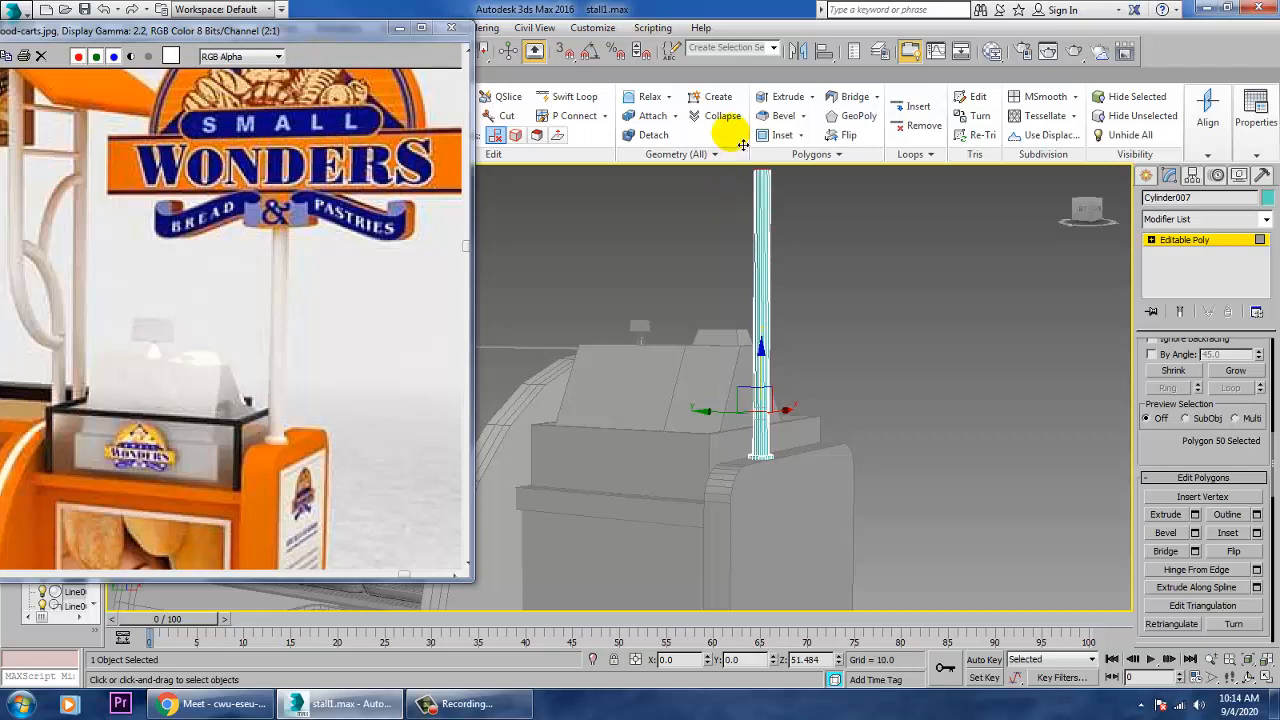
{"action": "middle_click_drag", "start_coordinate": [924, 322], "coordinate": [888, 362]}
{"action": "scroll", "coordinate": [926, 412], "scroll_direction": "down", "scroll_amount": 3}
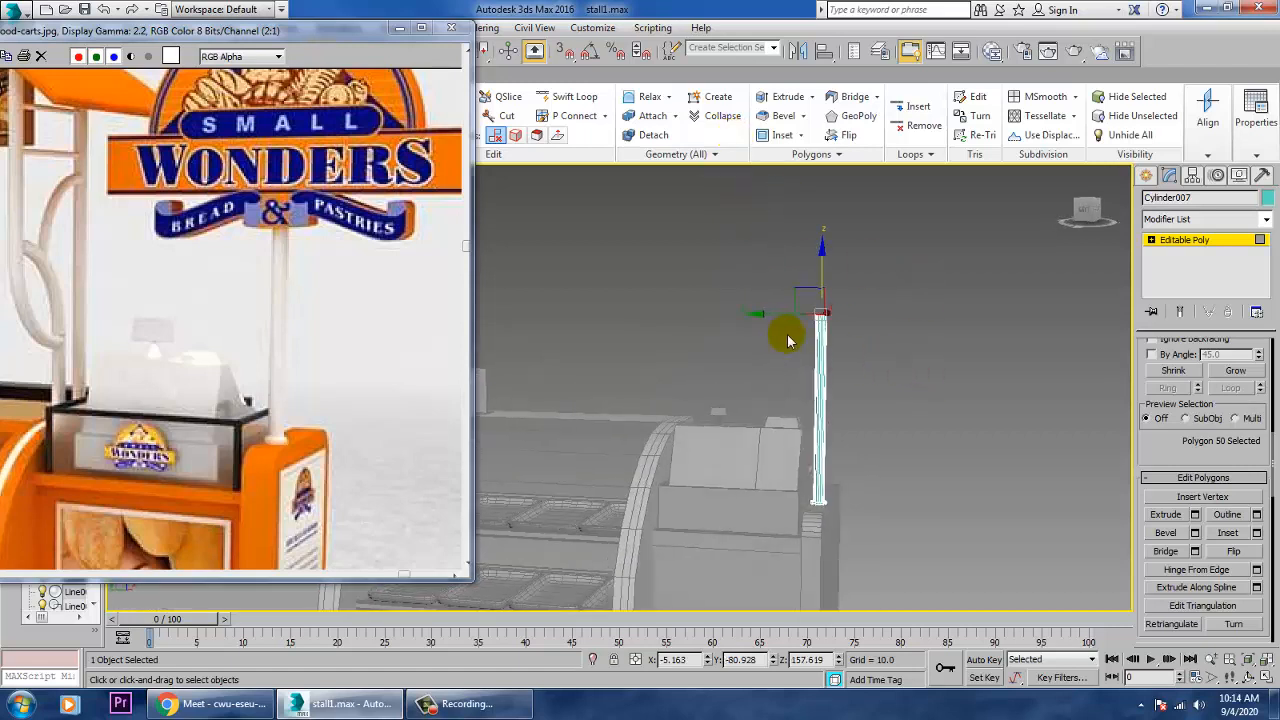
{"action": "left_click_drag", "start_coordinate": [788, 341], "coordinate": [830, 270]}
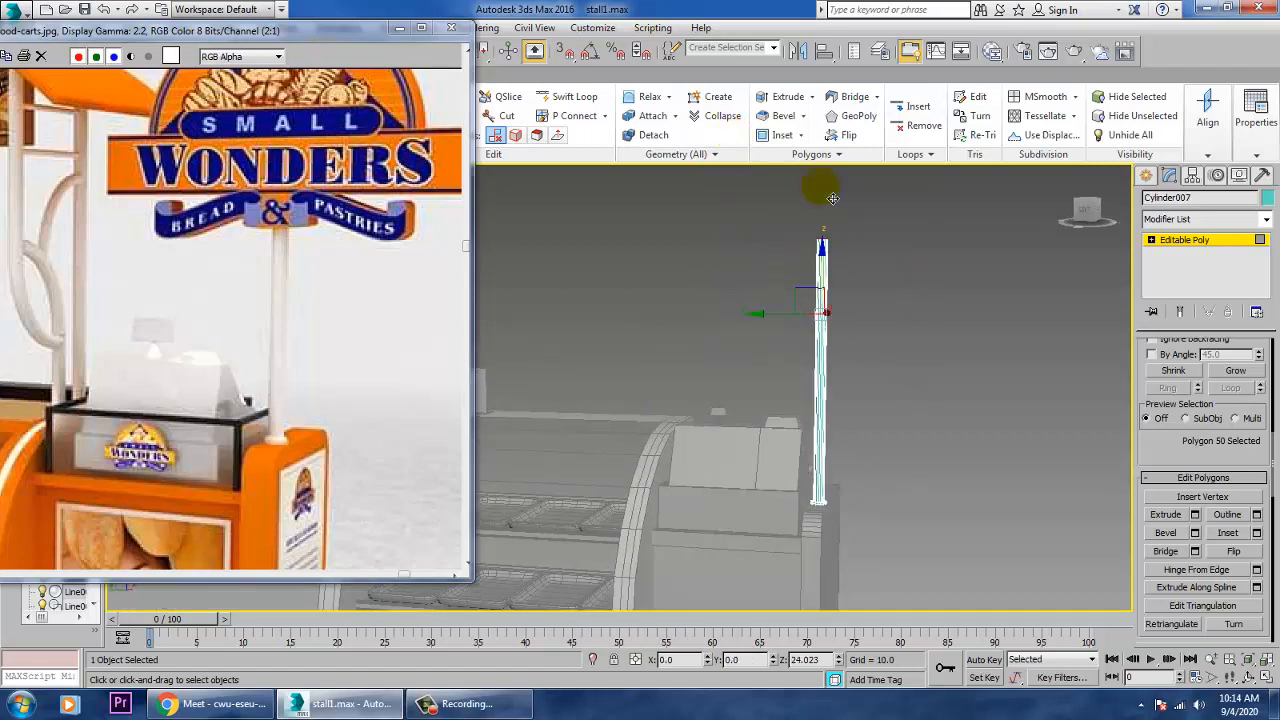
{"action": "scroll", "coordinate": [333, 343], "scroll_direction": "up", "scroll_amount": 3}
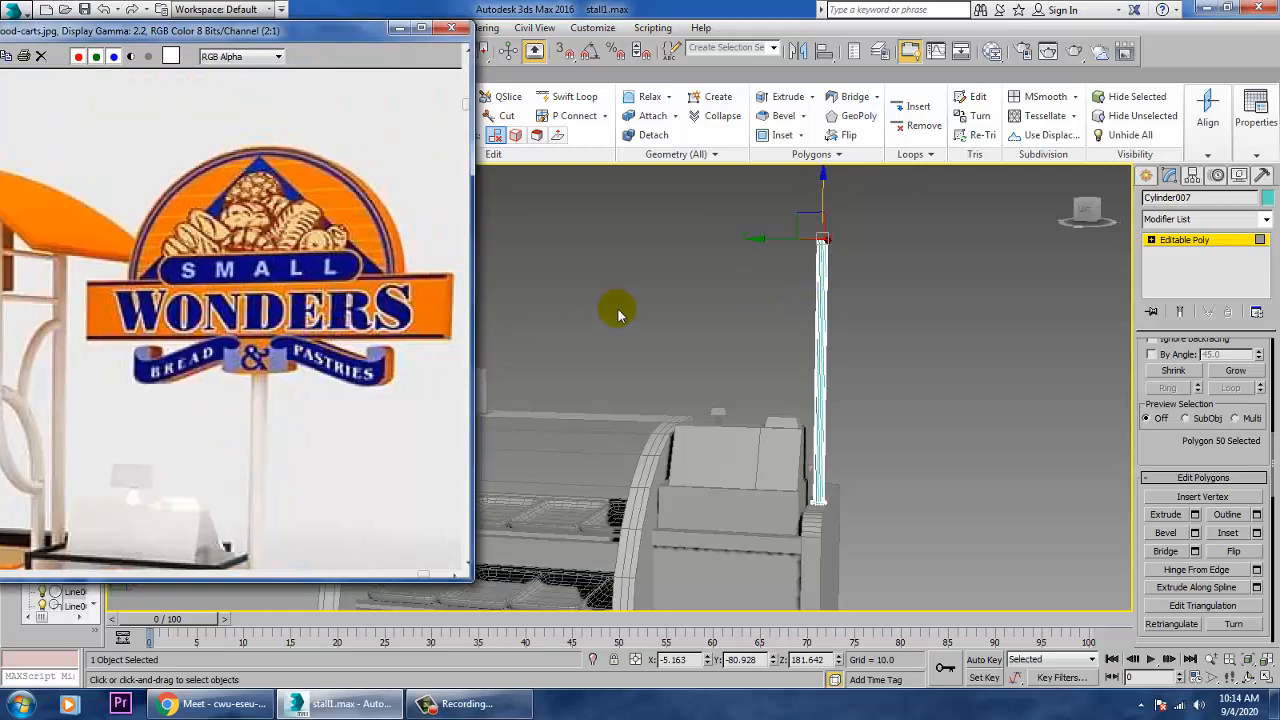
- In the front view, draw an upward arc with a radius of about 13.085 above the post for the sign's dome
{"action": "key", "text": "alt+w"}
{"action": "right_click", "coordinate": [938, 294]}
{"action": "key", "text": "alt+w"}
{"action": "key", "text": "z"}
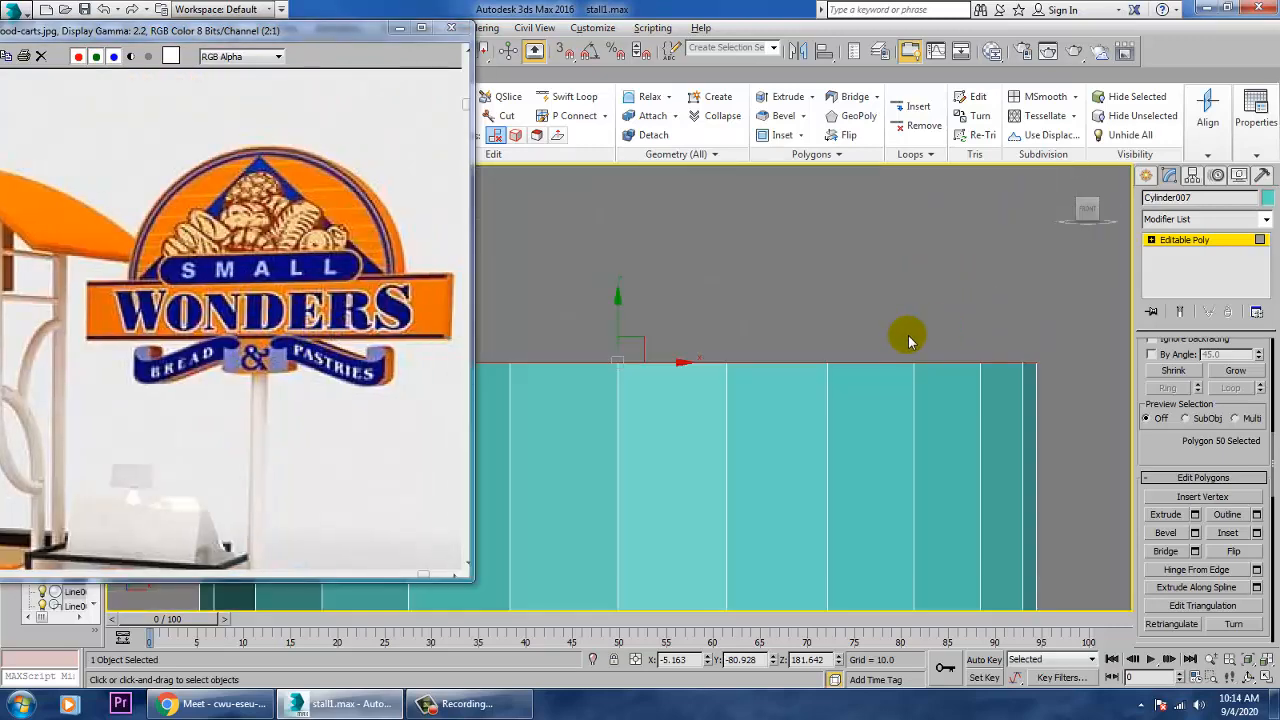
{"action": "scroll", "coordinate": [908, 341], "scroll_direction": "down", "scroll_amount": 10}
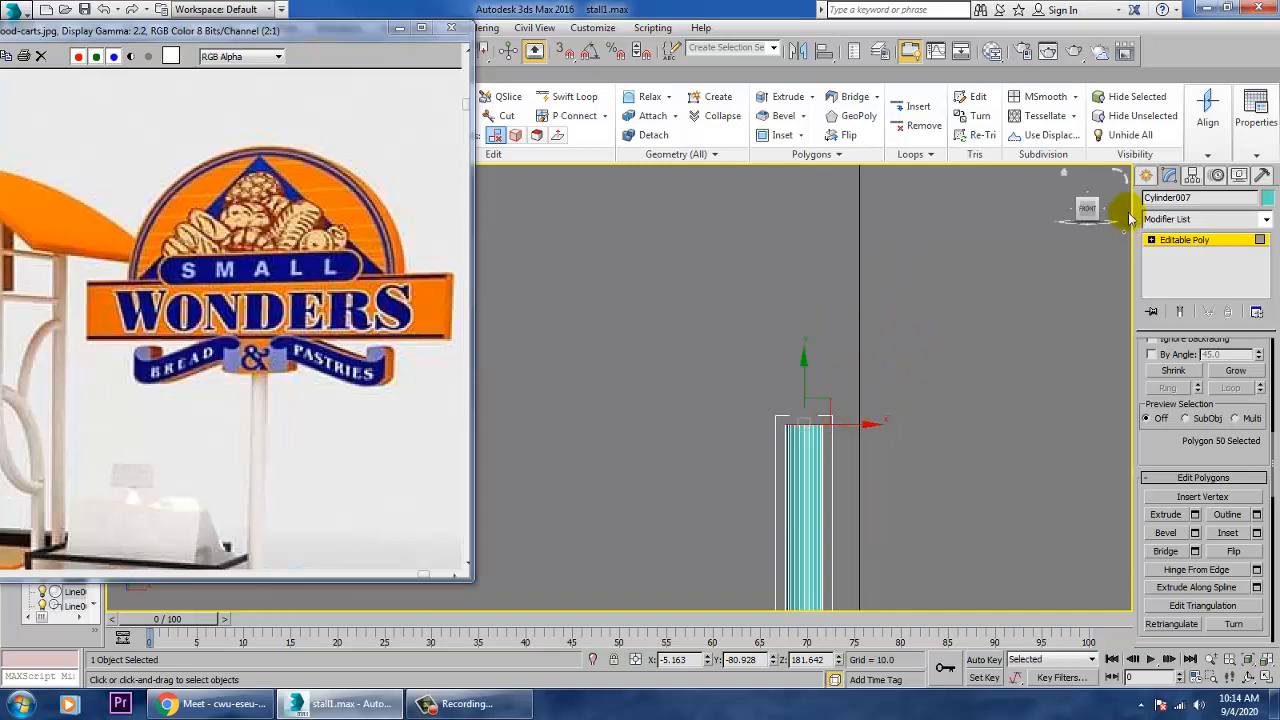
{"action": "left_click", "coordinate": [1146, 175]}
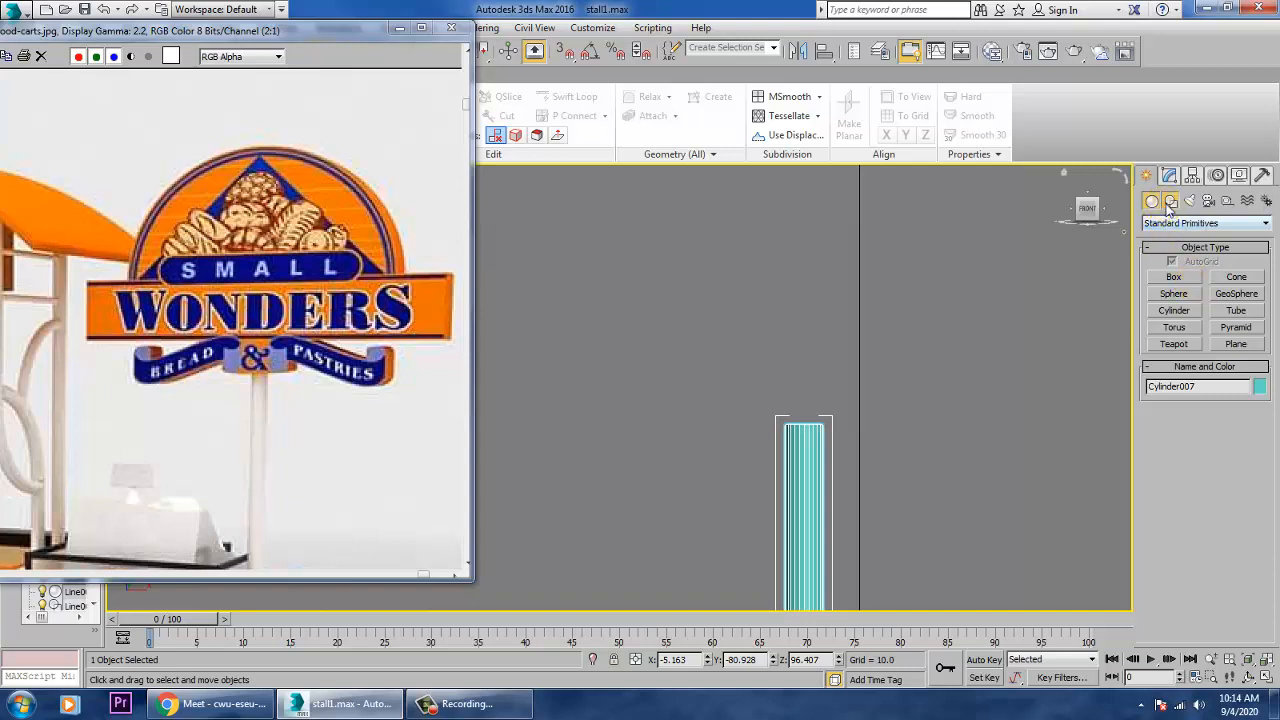
{"action": "left_click", "coordinate": [1170, 201]}
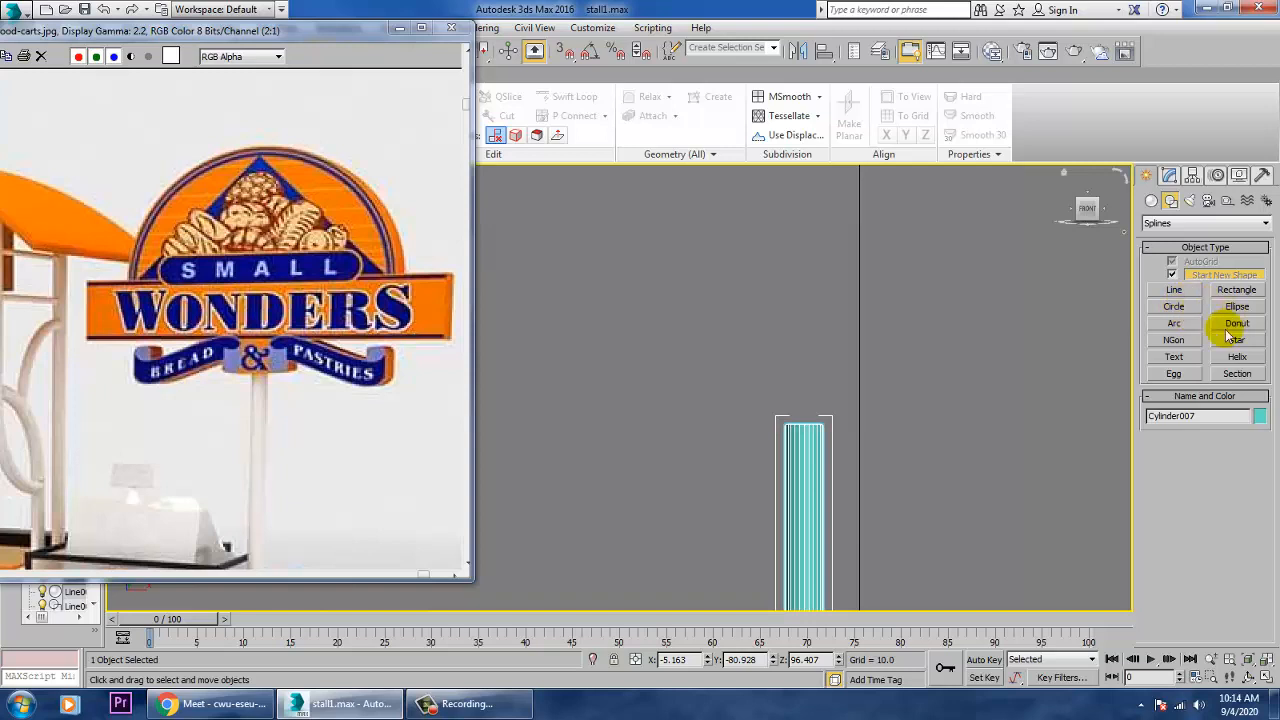
{"action": "left_click", "coordinate": [1175, 323]}
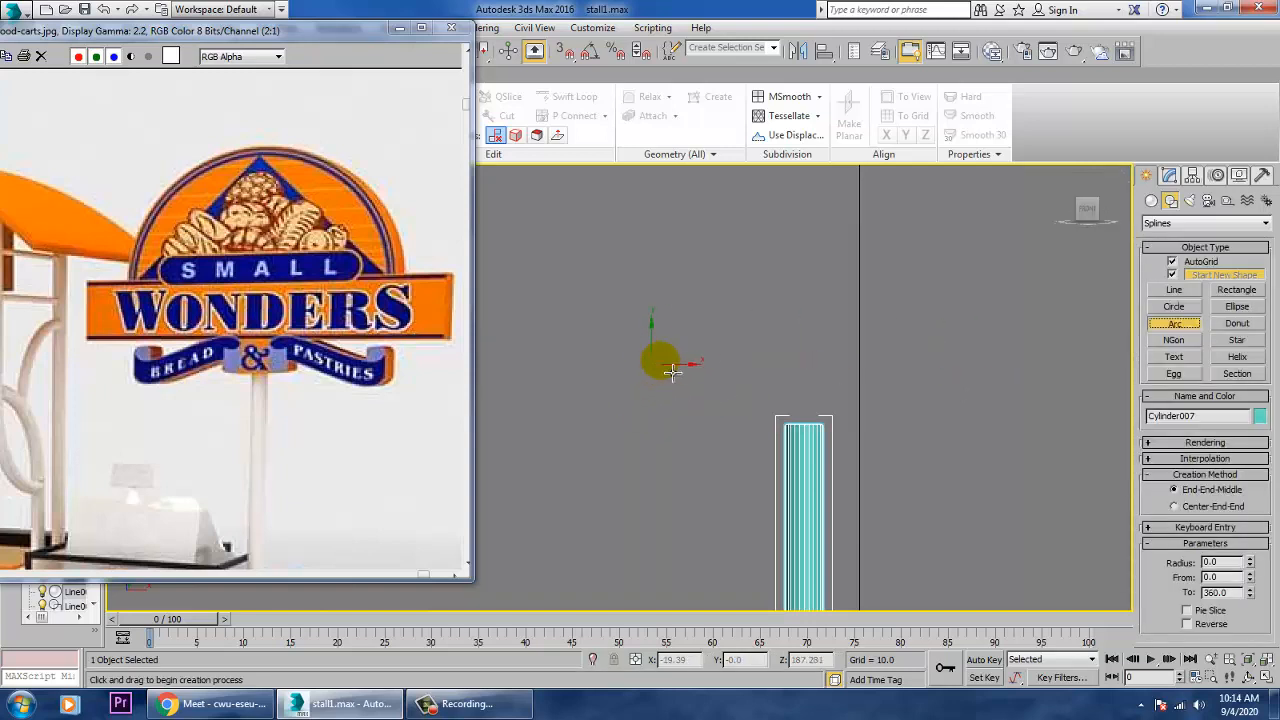
{"action": "left_click_drag", "start_coordinate": [667, 368], "coordinate": [875, 368]}
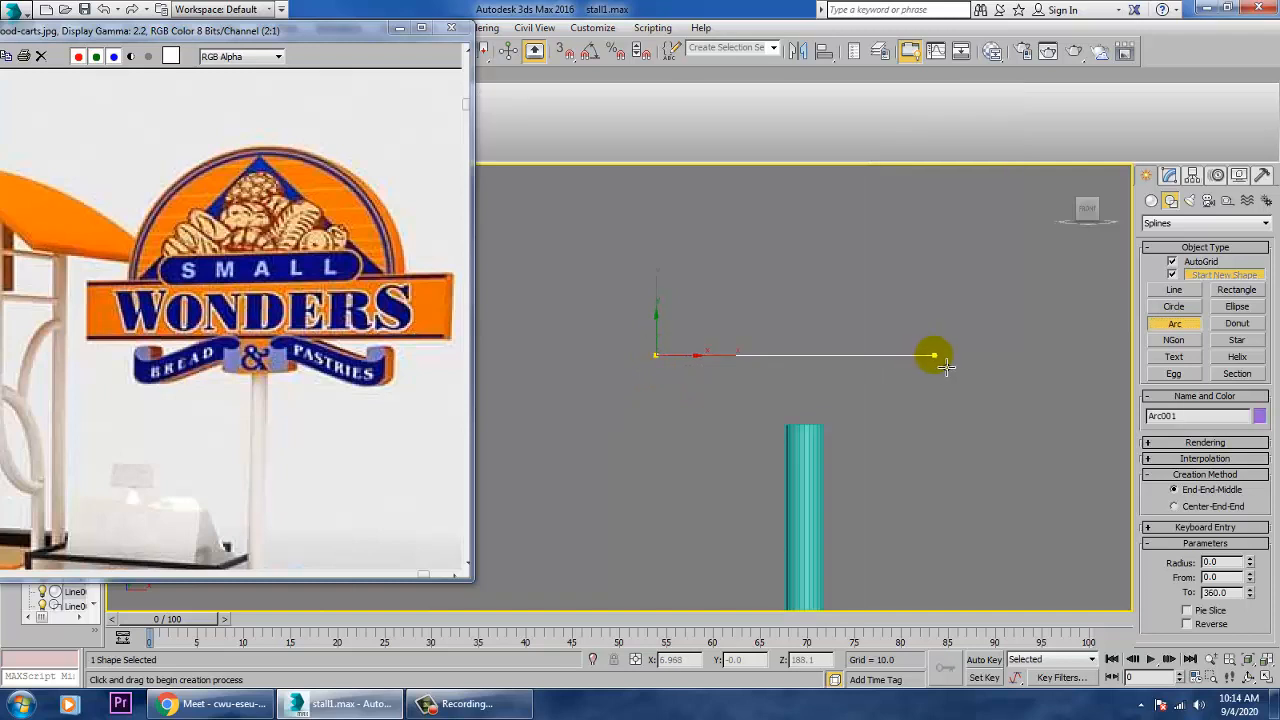
{"action": "left_click", "coordinate": [914, 294]}
{"action": "right_click", "coordinate": [1005, 240]}
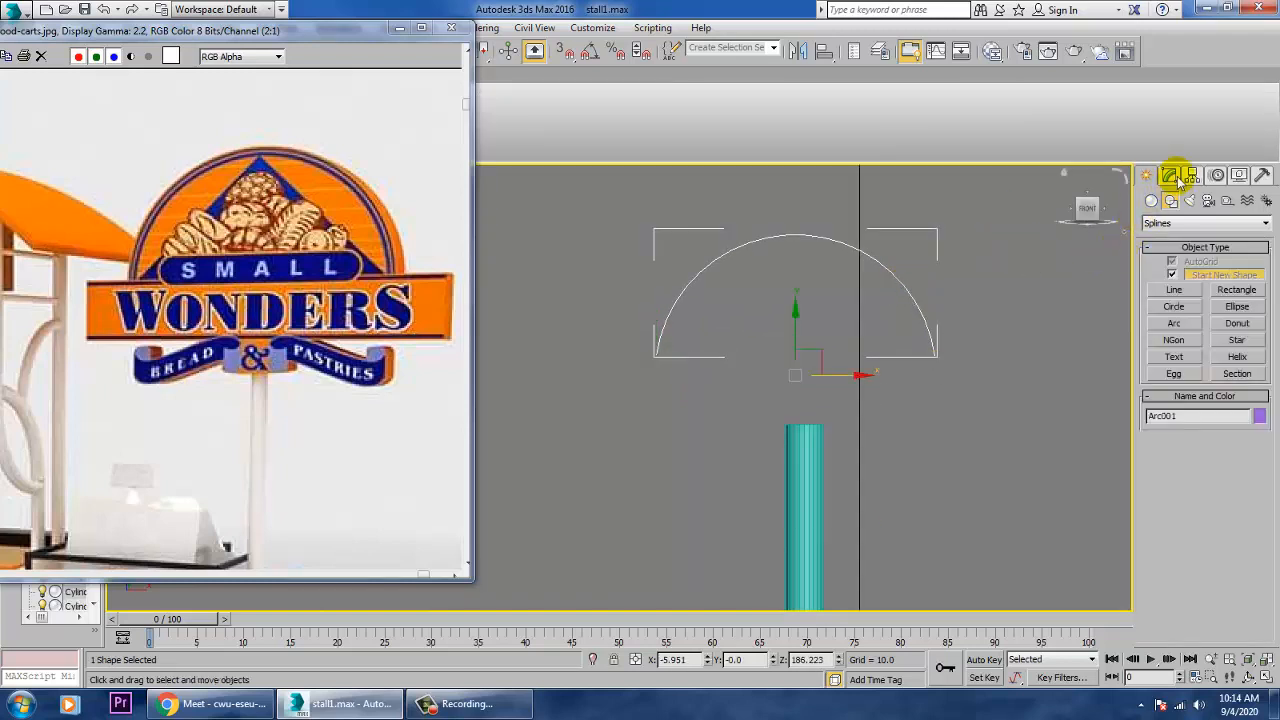
- Draw a rectangle wider than the arc, directly beneath it and reaching down to the post's top, for the sign's banner
{"action": "left_click", "coordinate": [1170, 175]}
{"action": "left_click", "coordinate": [1146, 175]}
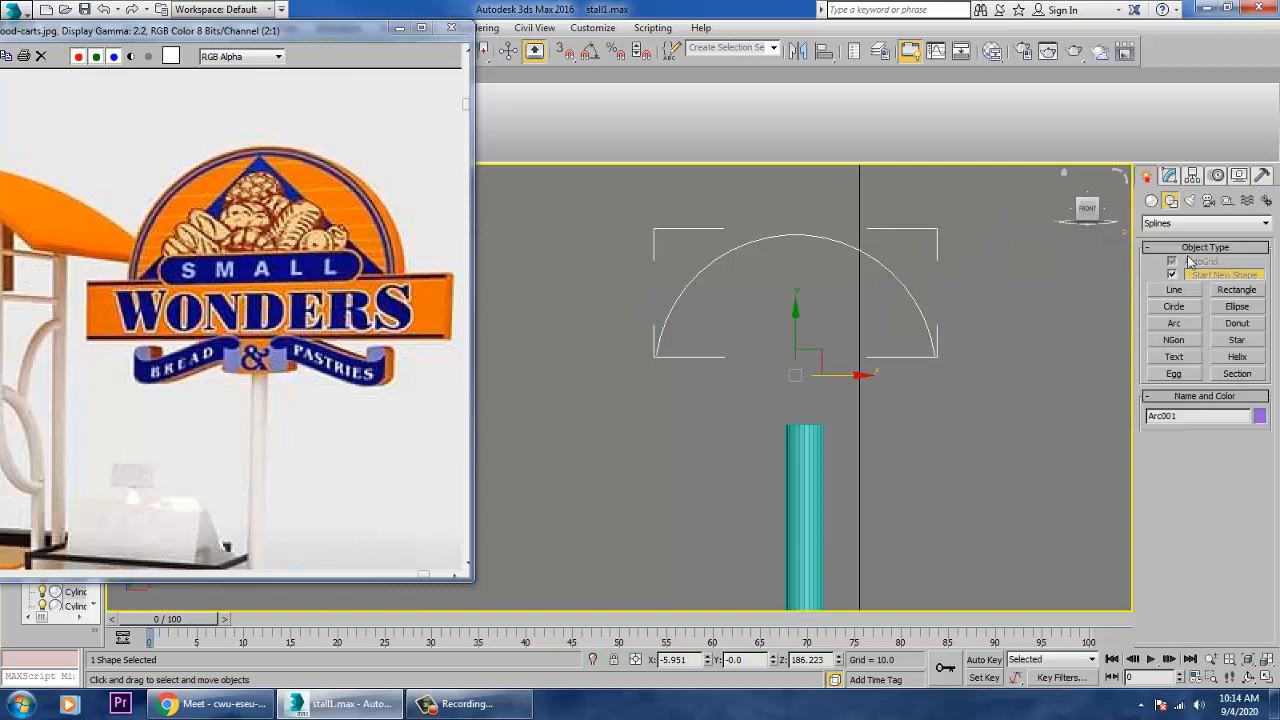
{"action": "left_click", "coordinate": [1237, 290]}
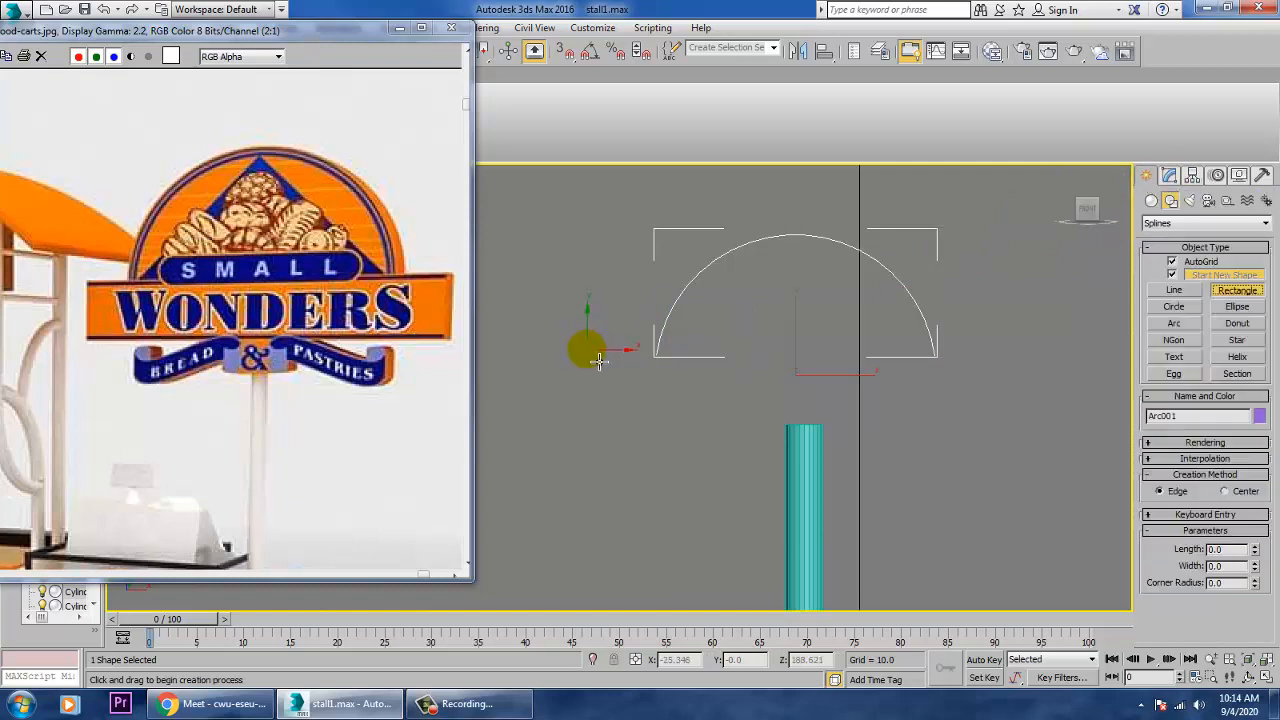
{"action": "left_click_drag", "start_coordinate": [572, 352], "coordinate": [1015, 437]}
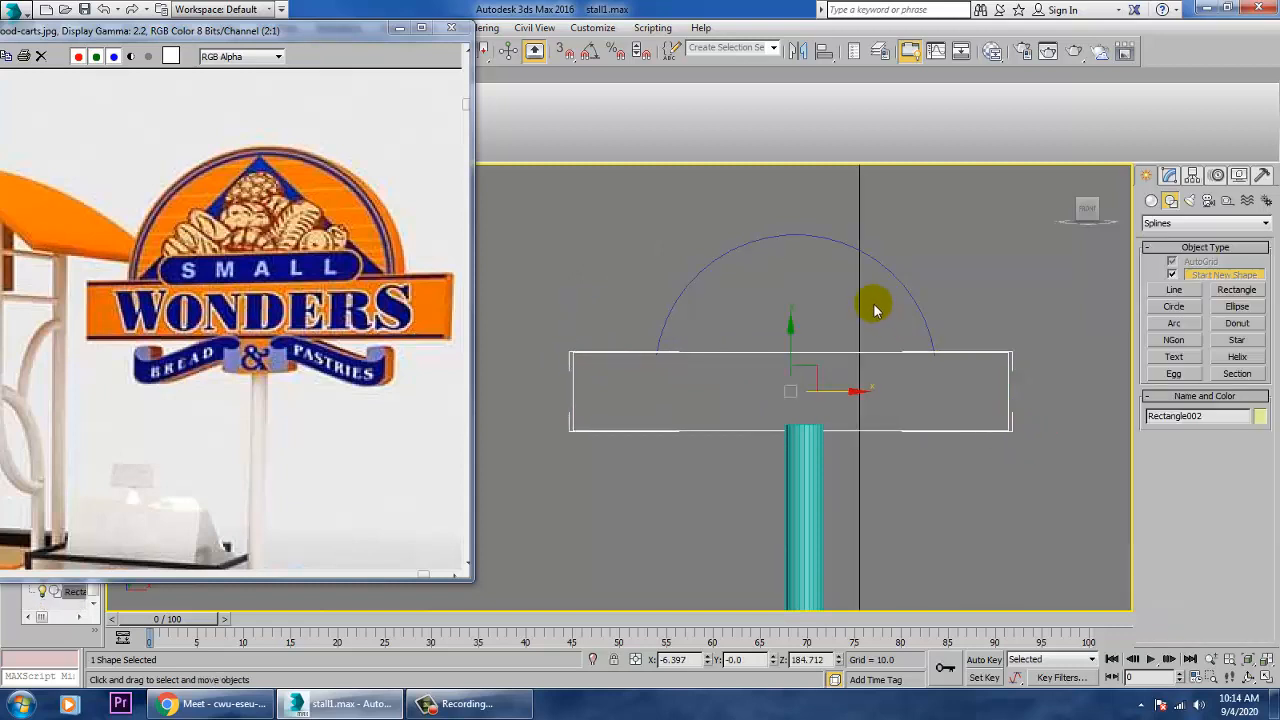
- Scale the arc up uniformly and shift the rectangle to about X -5.887 to centre it beneath the arc
{"action": "left_click", "coordinate": [851, 247]}
{"action": "key", "text": "r"}
{"action": "left_click_drag", "start_coordinate": [806, 368], "coordinate": [794, 358]}
{"action": "key", "text": "w"}
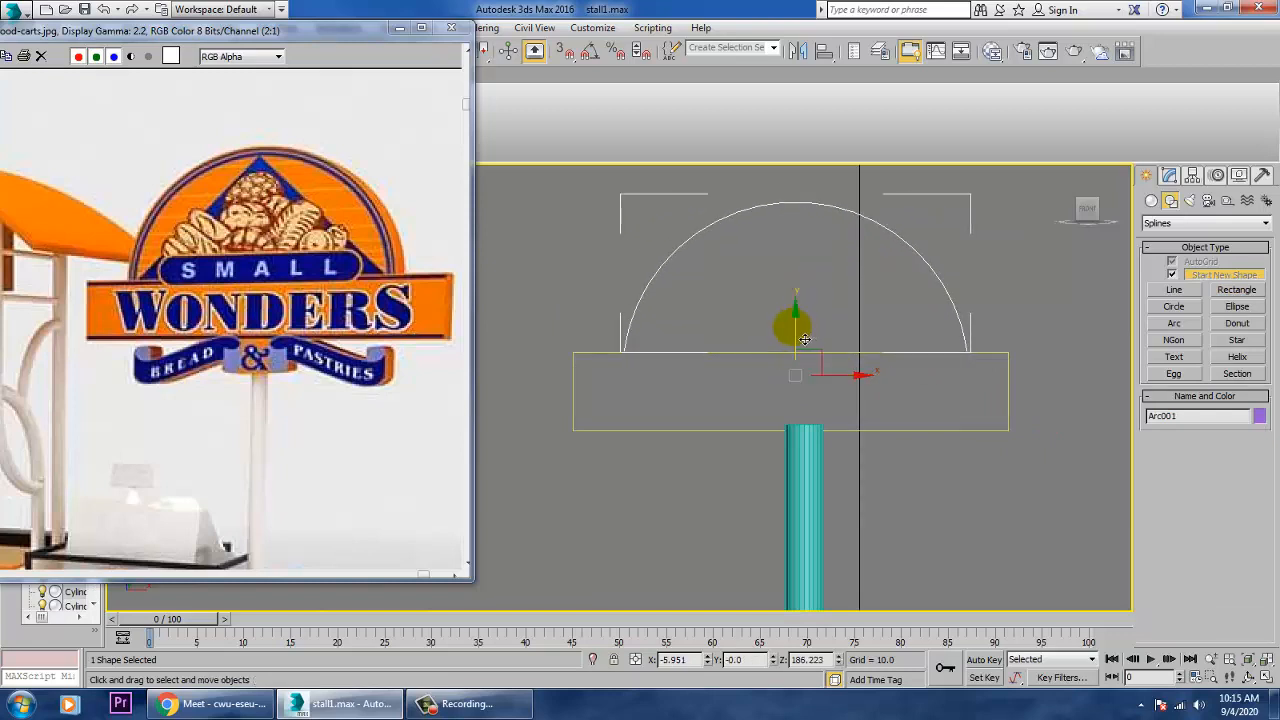
{"action": "left_click", "coordinate": [998, 358]}
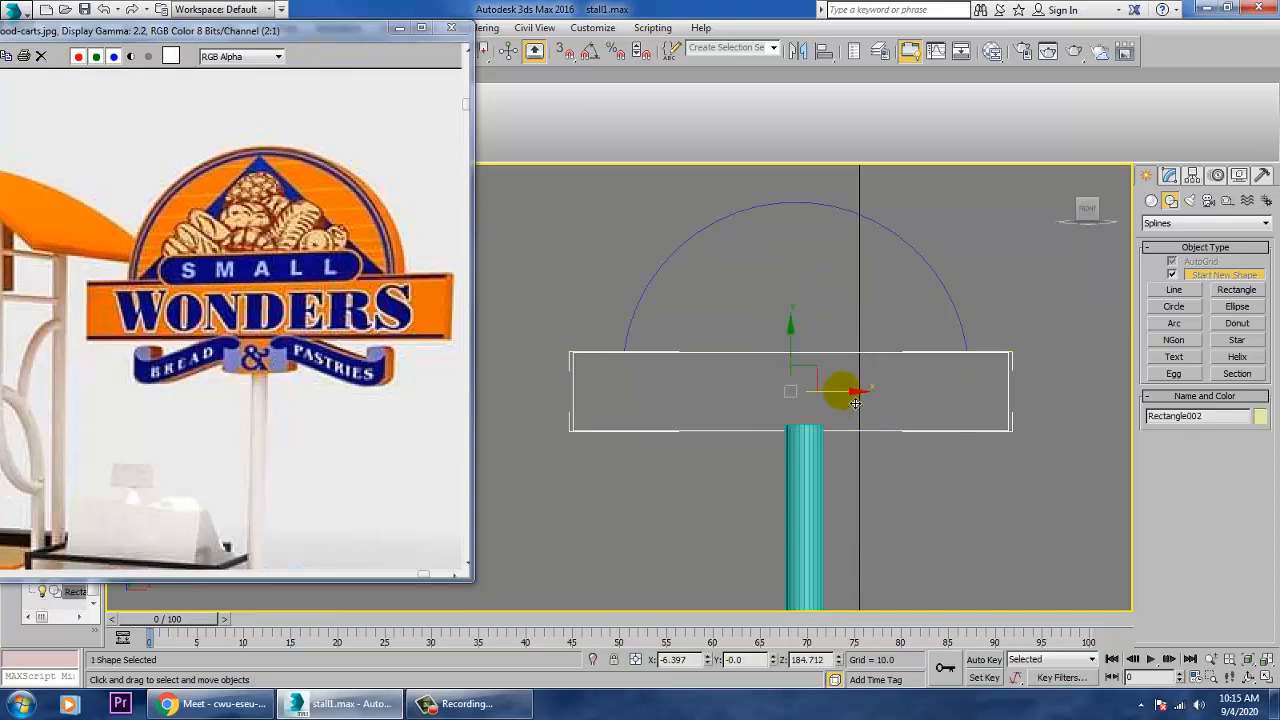
{"action": "left_click_drag", "start_coordinate": [843, 391], "coordinate": [849, 391]}
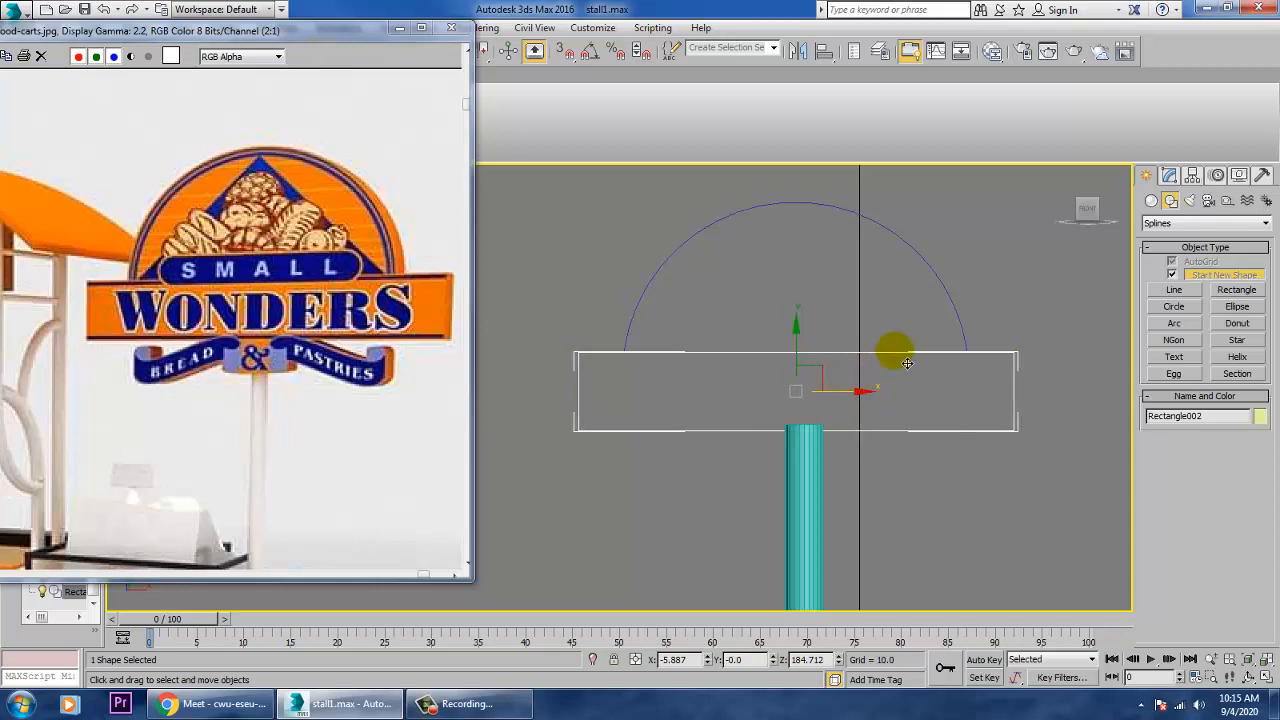
- Convert the banner rectangle and the arc to Editable Splines
{"action": "right_click", "coordinate": [897, 358]}
{"action": "mouse_move", "coordinate": [940, 509]}
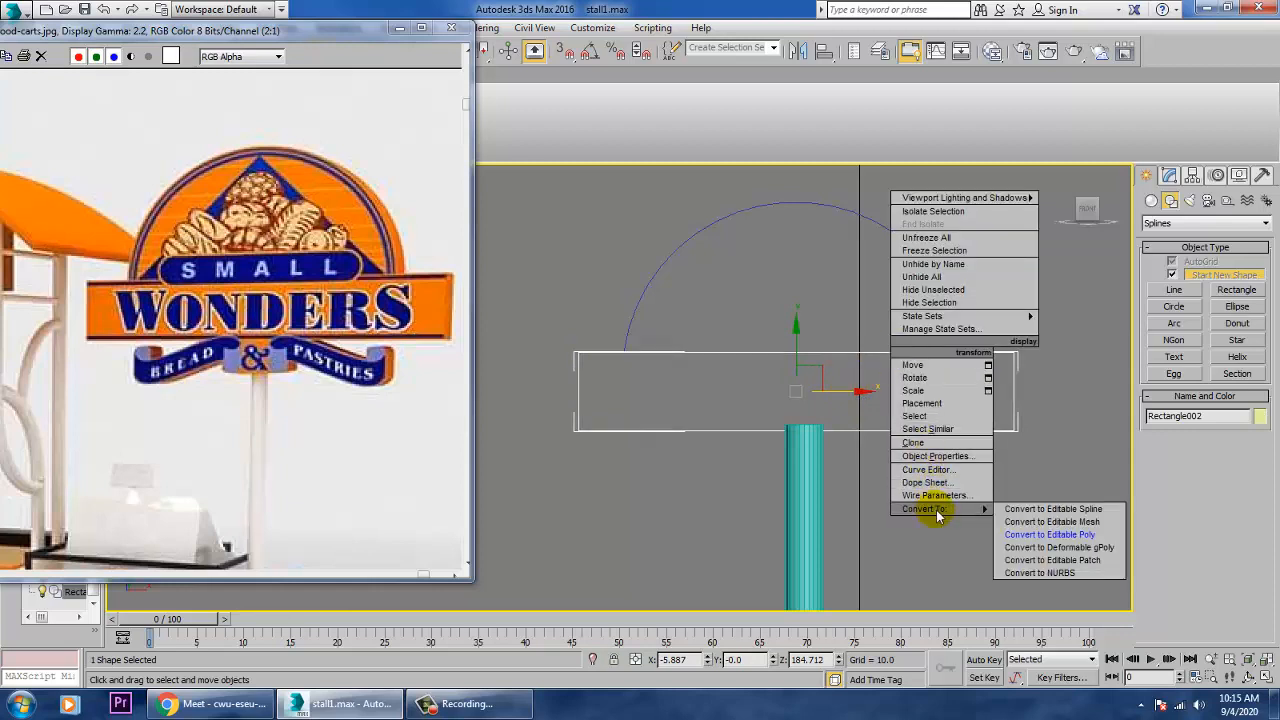
{"action": "left_click", "coordinate": [1100, 510]}
{"action": "left_click", "coordinate": [945, 285]}
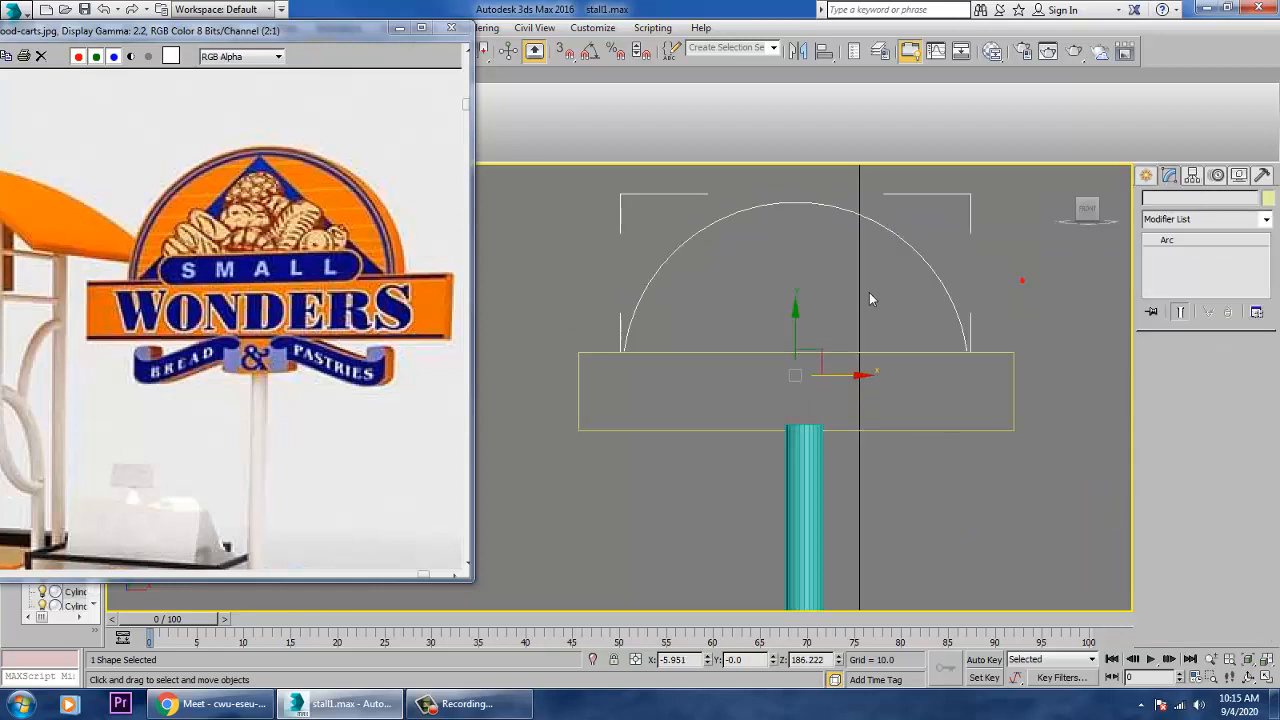
{"action": "right_click", "coordinate": [955, 293]}
{"action": "mouse_move", "coordinate": [1000, 449]}
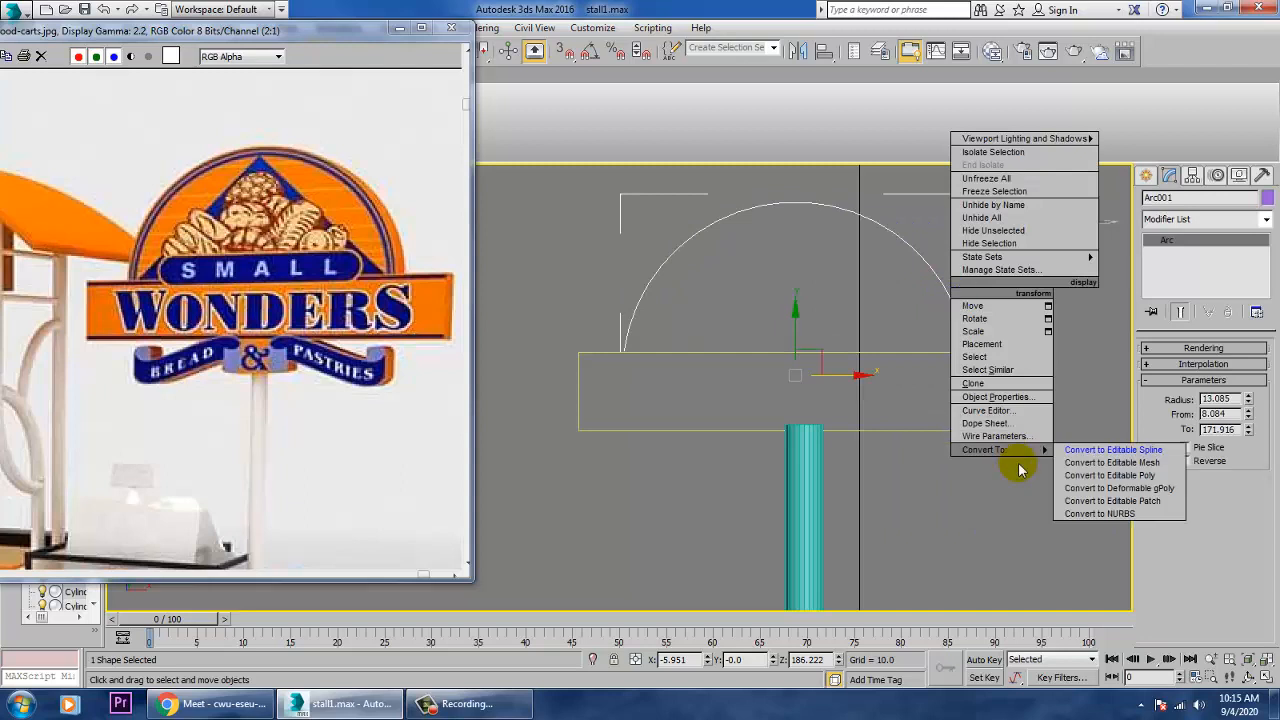
{"action": "left_click", "coordinate": [1140, 449]}
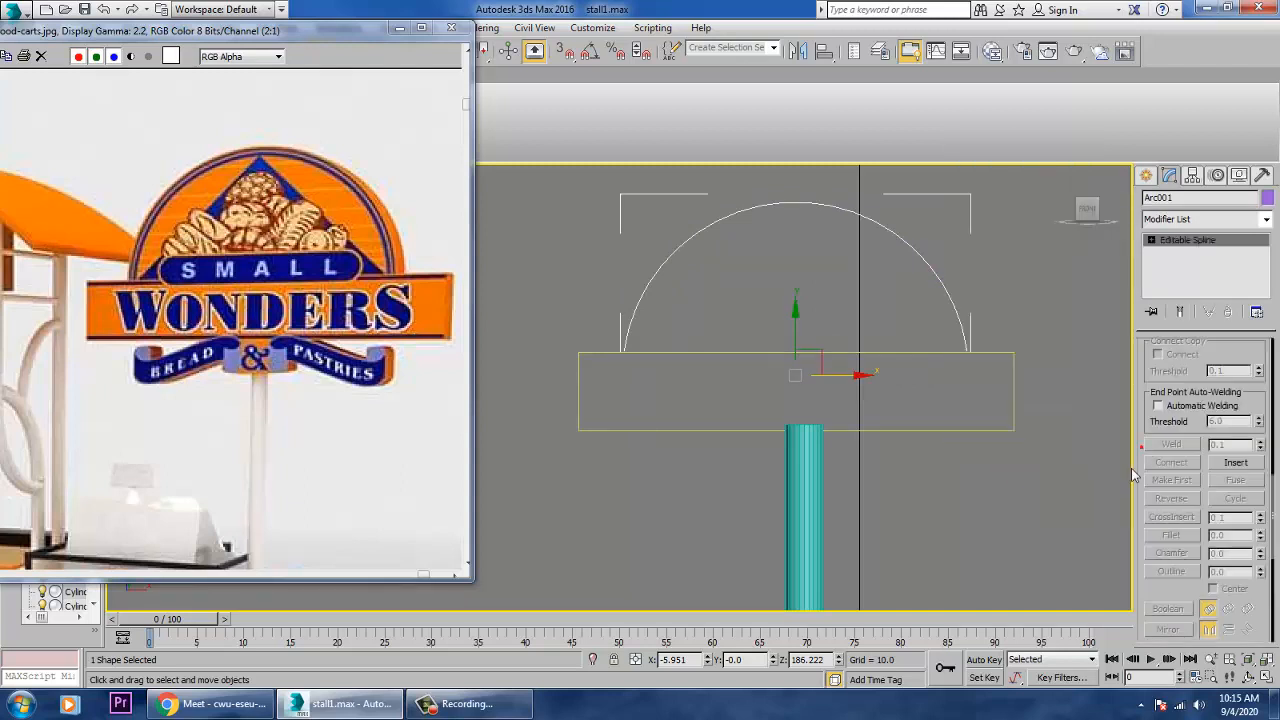
- Move the rectangle up to about X -6.047, Z 185.161 so its top edge crosses the arc's ends
{"action": "left_click", "coordinate": [930, 362]}
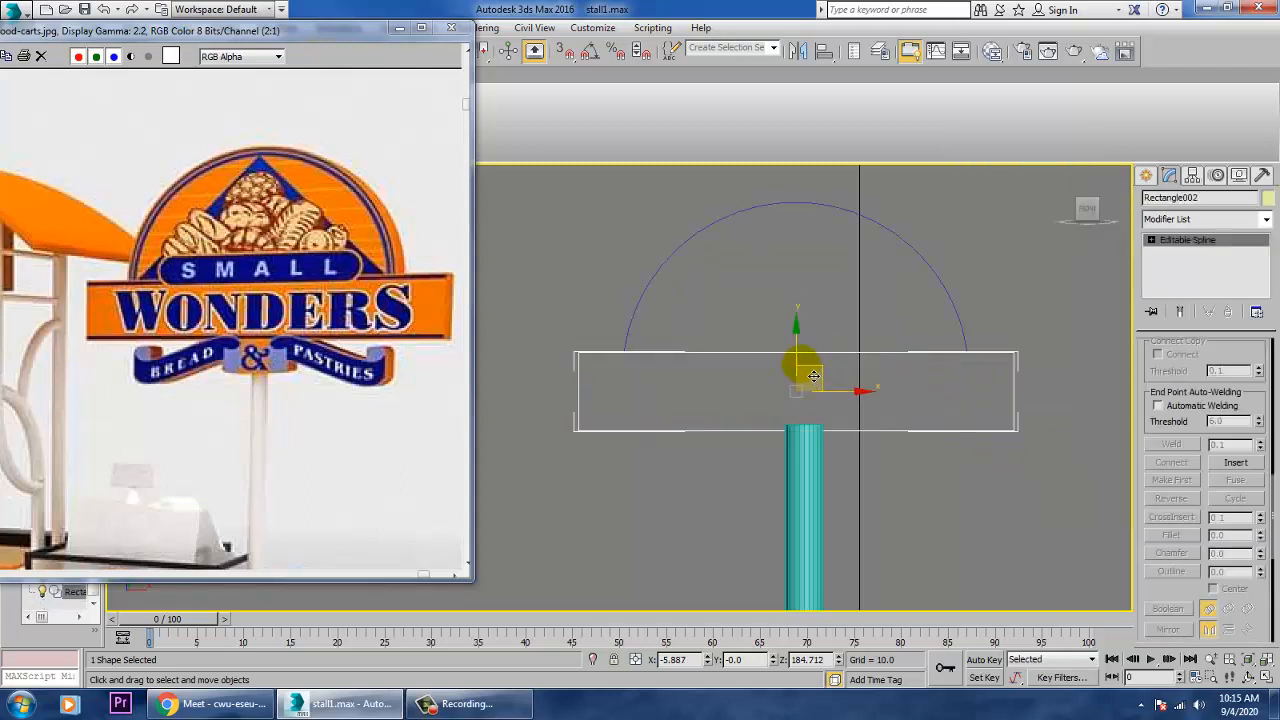
{"action": "left_click_drag", "start_coordinate": [814, 375], "coordinate": [814, 370]}
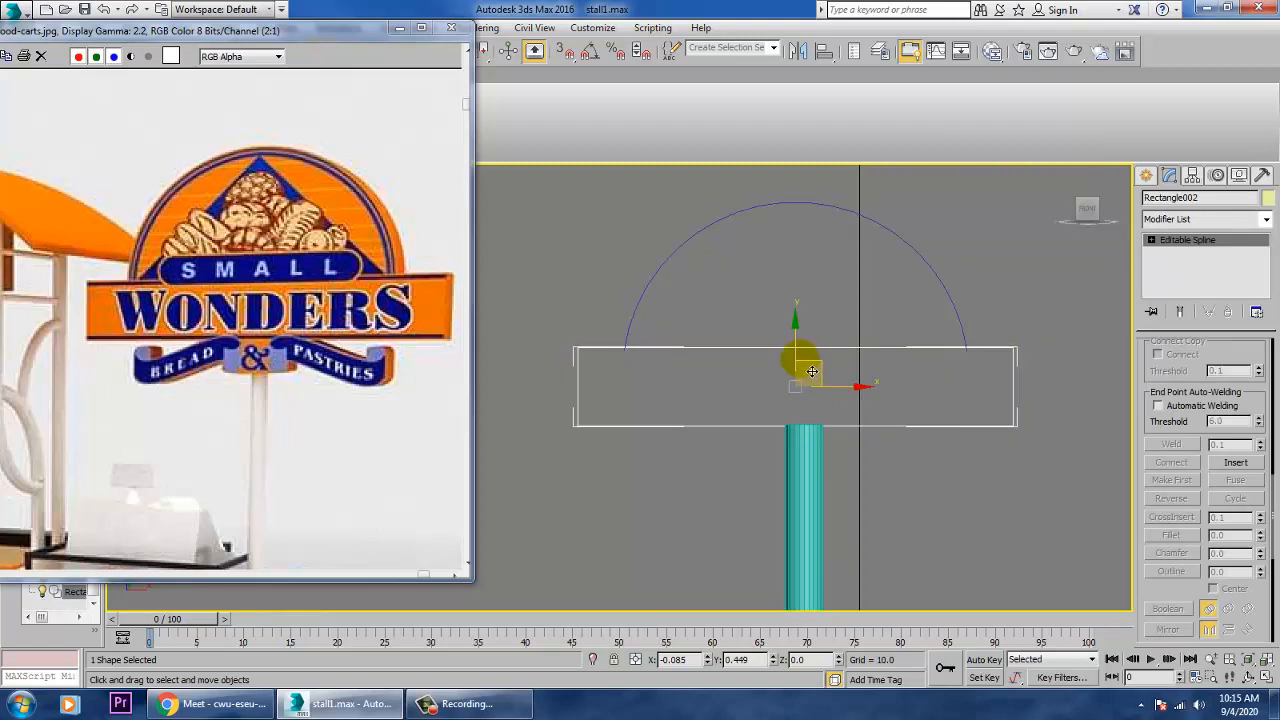
{"action": "left_click", "coordinate": [1152, 241]}
{"action": "left_click", "coordinate": [1175, 280]}
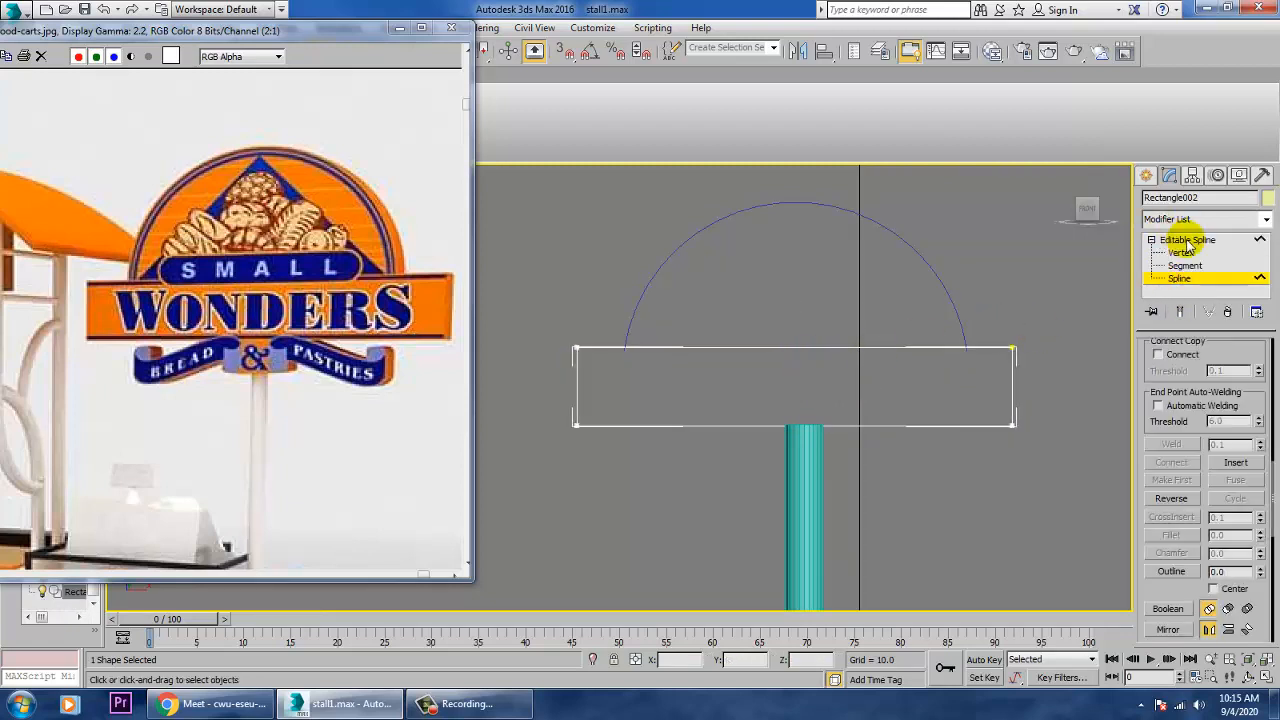
- Attach the arc to the rectangle's spline
{"action": "left_click", "coordinate": [1187, 240]}
{"action": "scroll", "coordinate": [1190, 425], "scroll_direction": "up", "scroll_amount": 5}
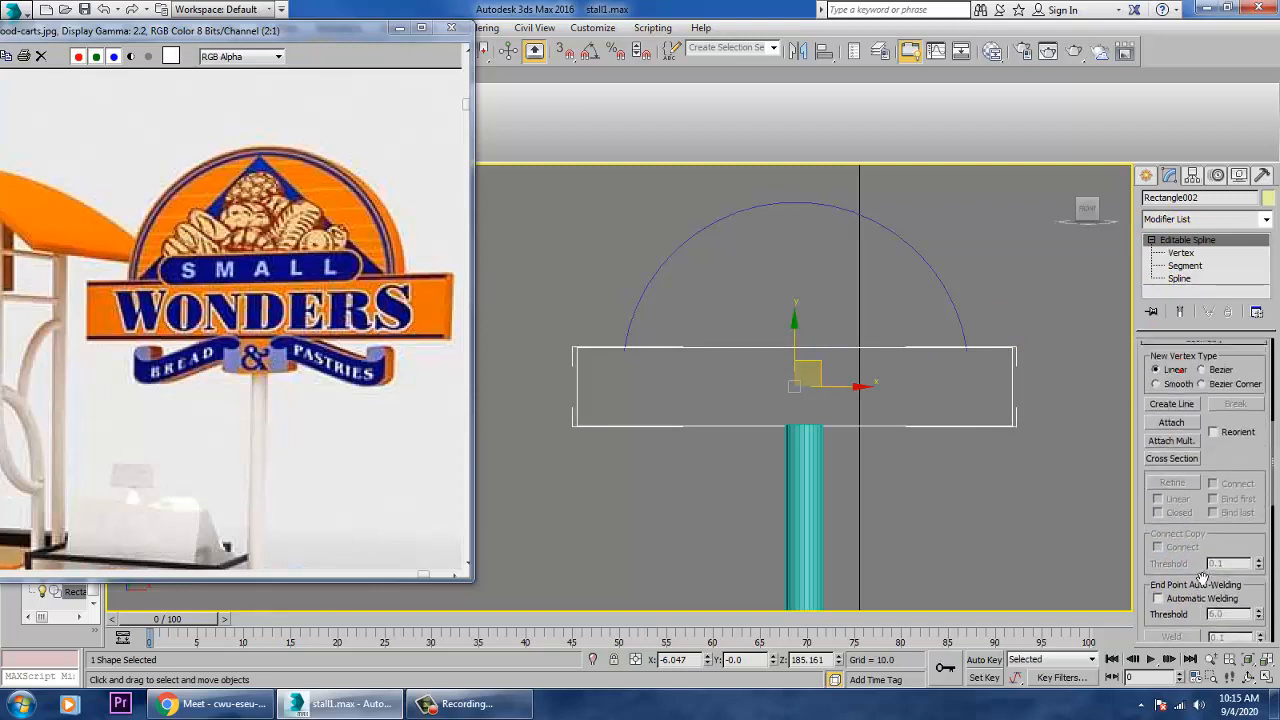
{"action": "left_click", "coordinate": [1173, 416]}
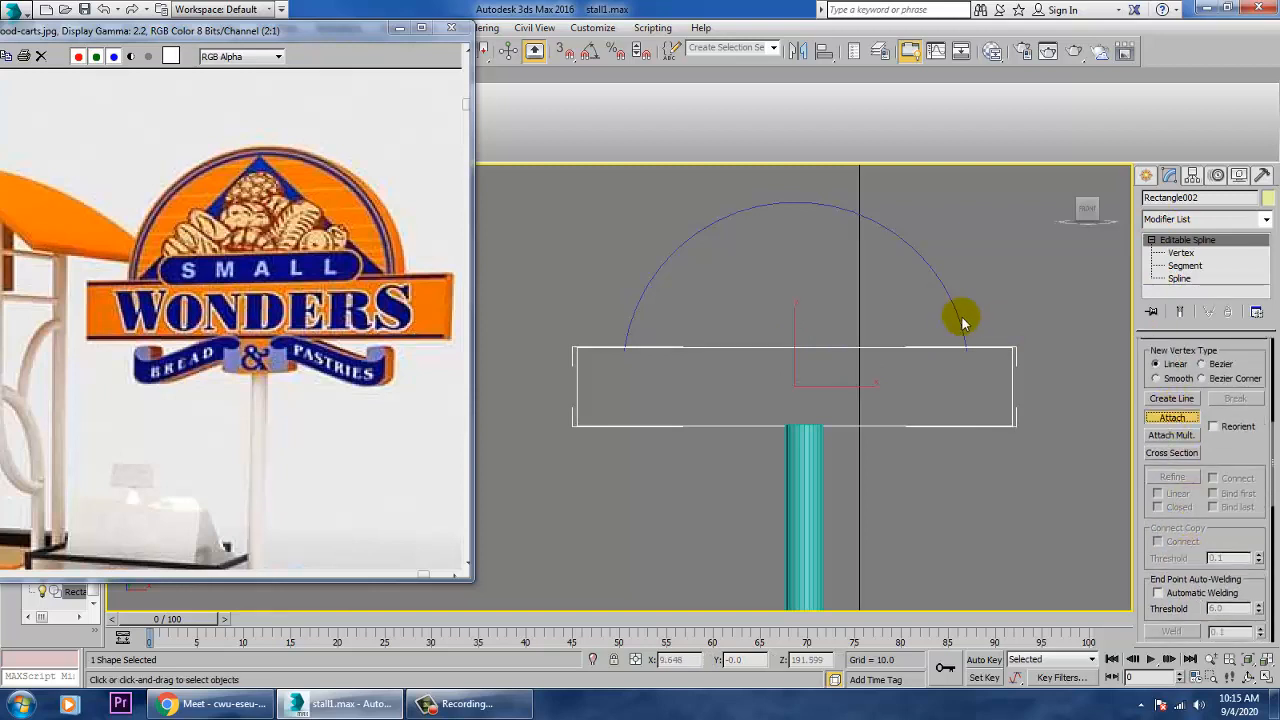
{"action": "left_click", "coordinate": [963, 322]}
{"action": "right_click", "coordinate": [1002, 330]}
- Select the banner's top segment and look through the spline's segment-editing tools, widening the command area to several columns
{"action": "left_click", "coordinate": [1183, 267]}
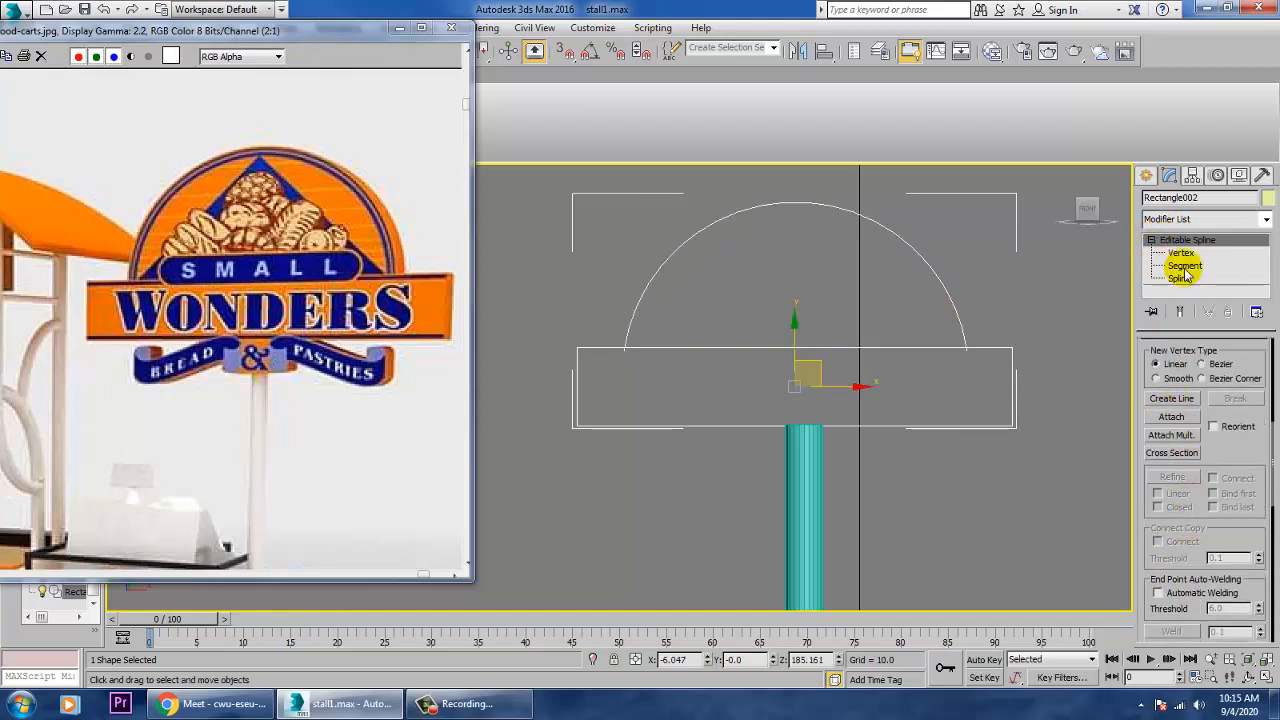
{"action": "left_click", "coordinate": [846, 355]}
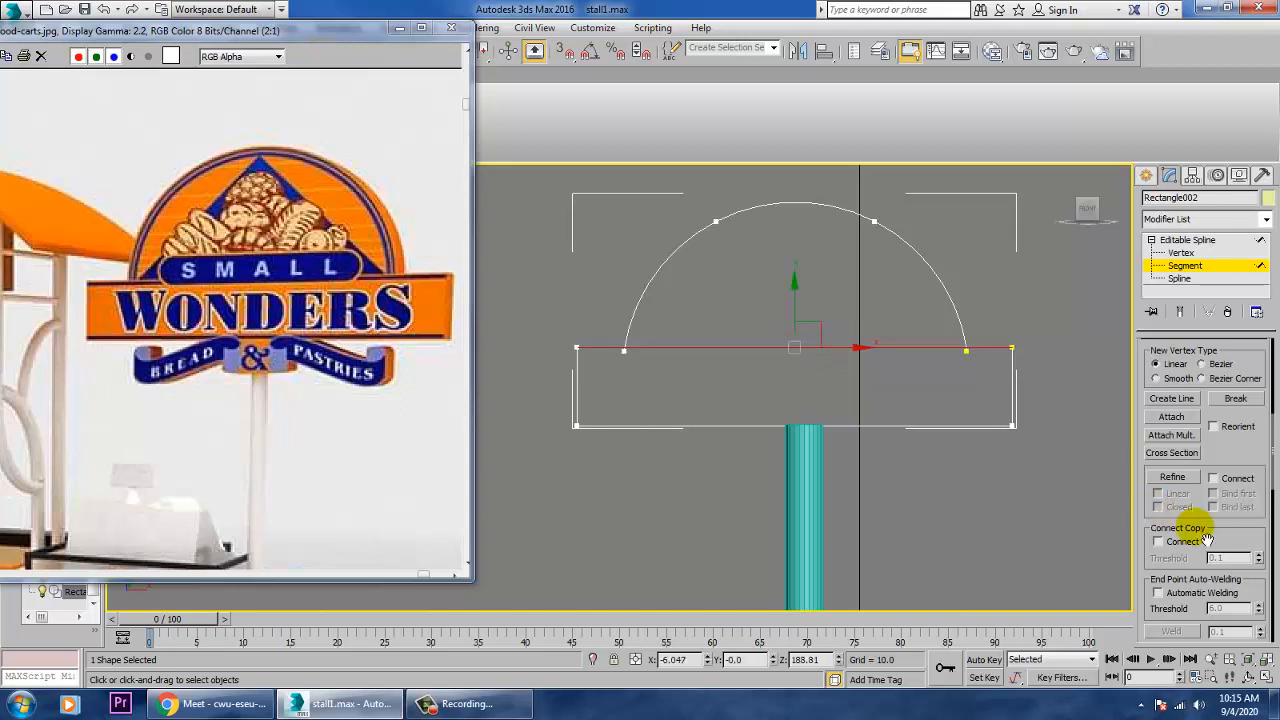
{"action": "left_click_drag", "start_coordinate": [1234, 514], "coordinate": [1260, 105]}
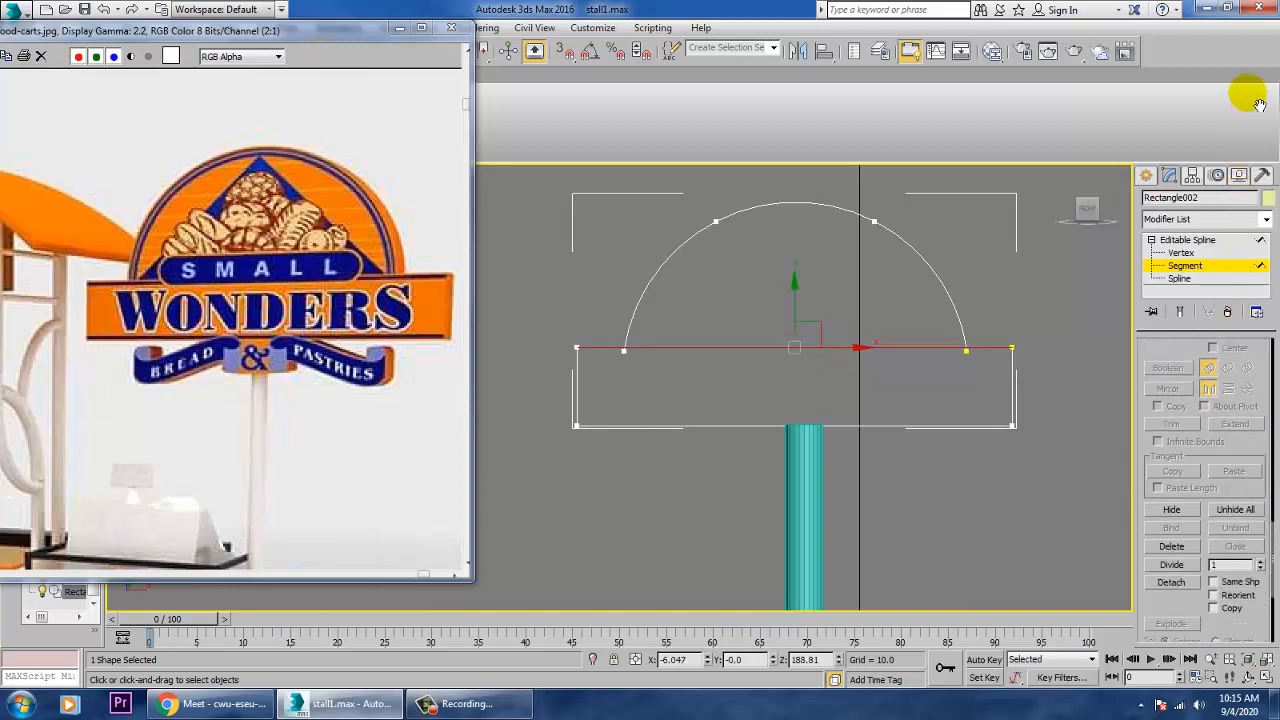
{"action": "left_click_drag", "start_coordinate": [1157, 603], "coordinate": [1180, 378]}
{"action": "left_click_drag", "start_coordinate": [1188, 176], "coordinate": [1200, 640]}
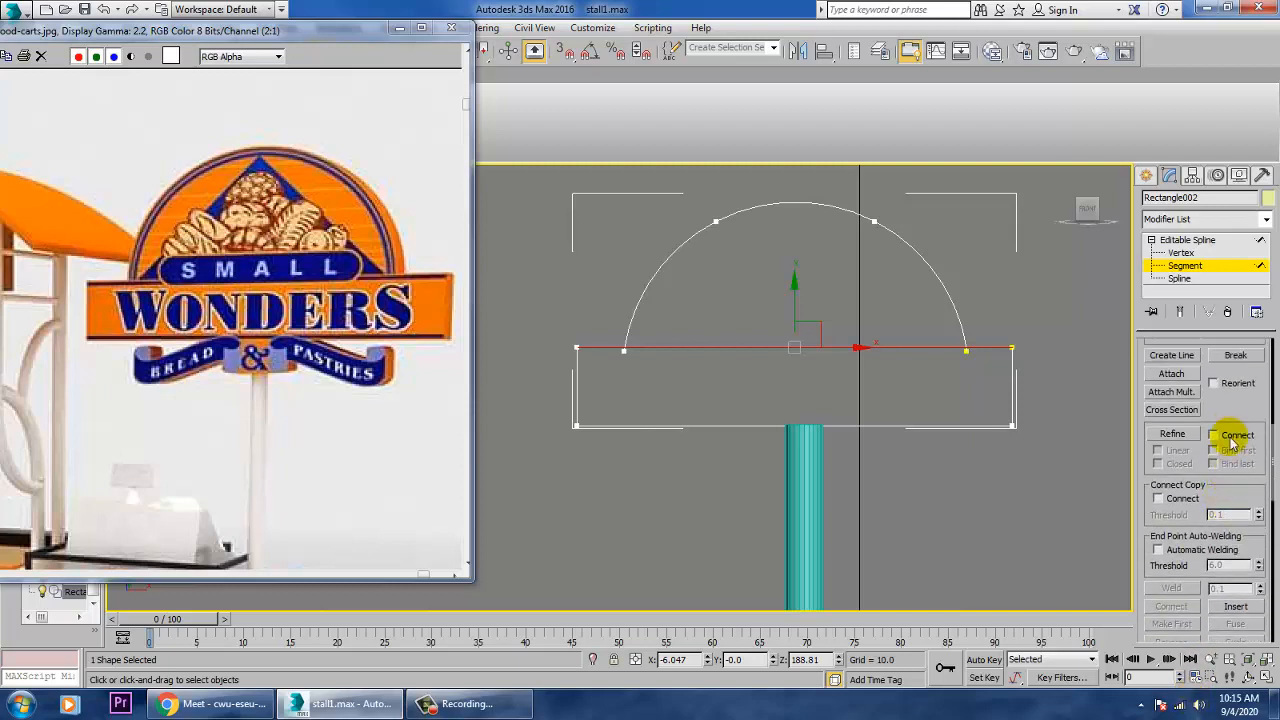
{"action": "left_click_drag", "start_coordinate": [1243, 402], "coordinate": [1240, 200]}
{"action": "left_click_drag", "start_coordinate": [1229, 429], "coordinate": [1248, 318]}
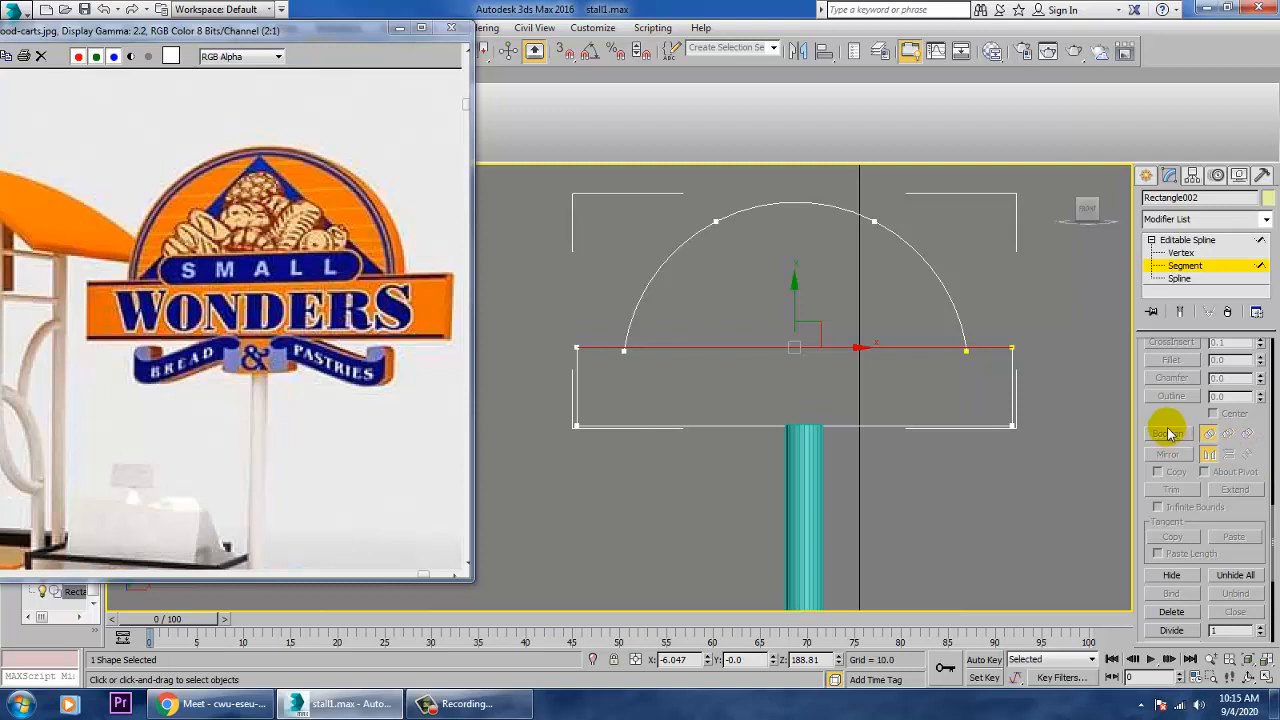
{"action": "left_click_drag", "start_coordinate": [1177, 434], "coordinate": [1224, 697]}
{"action": "left_click_drag", "start_coordinate": [1176, 390], "coordinate": [1180, 328]}
{"action": "left_click_drag", "start_coordinate": [1133, 418], "coordinate": [952, 417]}
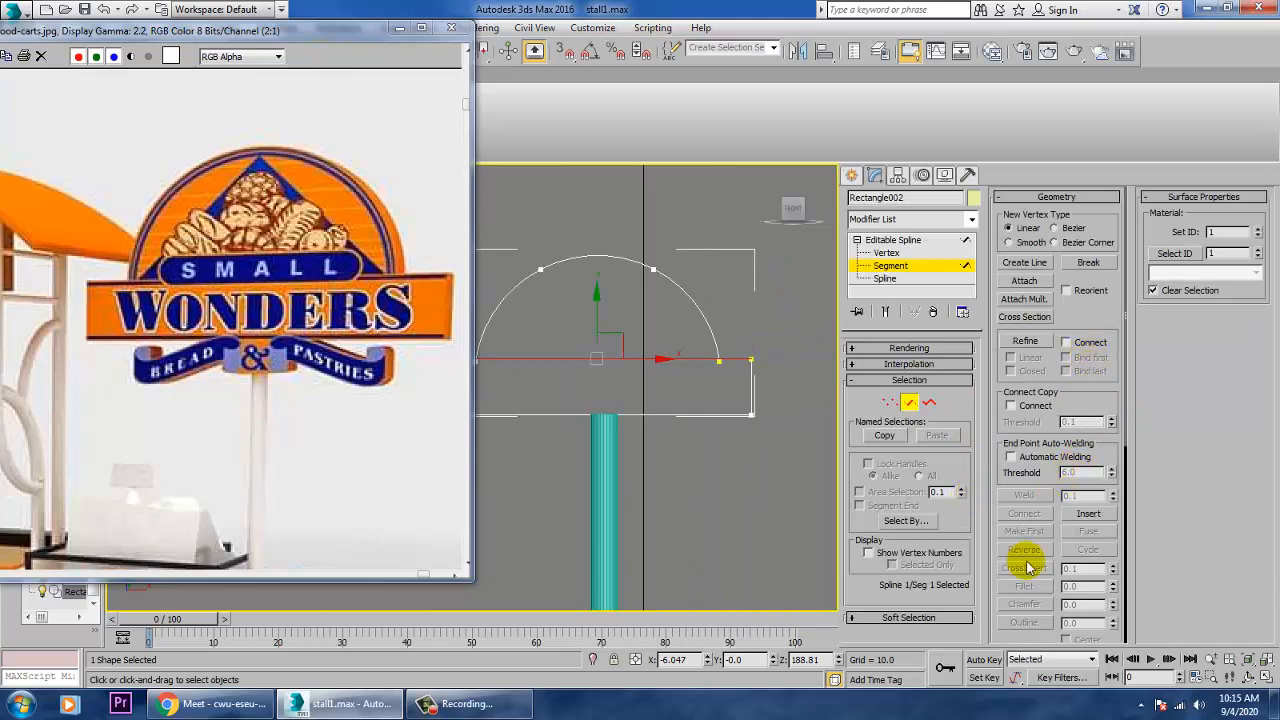
{"action": "scroll", "coordinate": [1040, 645], "scroll_direction": "down", "scroll_amount": 4}
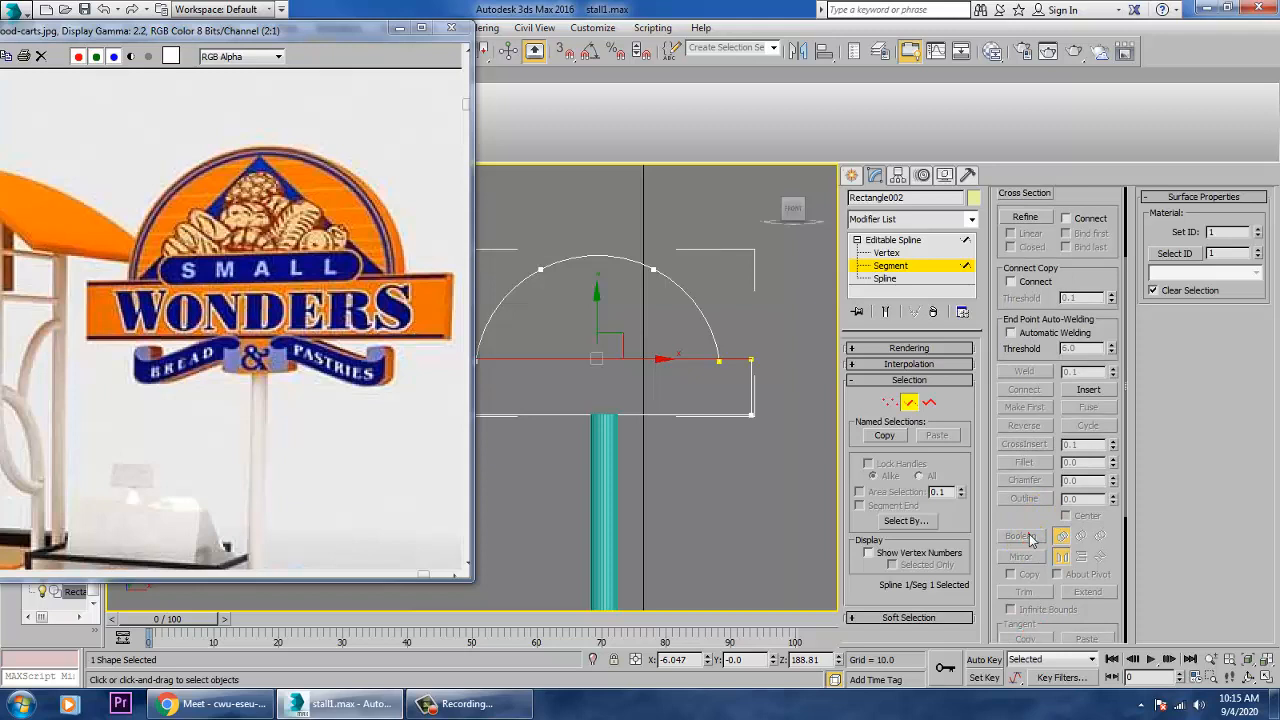
- Delete the banner rectangle's top segment so the area beneath the arc is open
{"action": "left_click", "coordinate": [928, 242]}
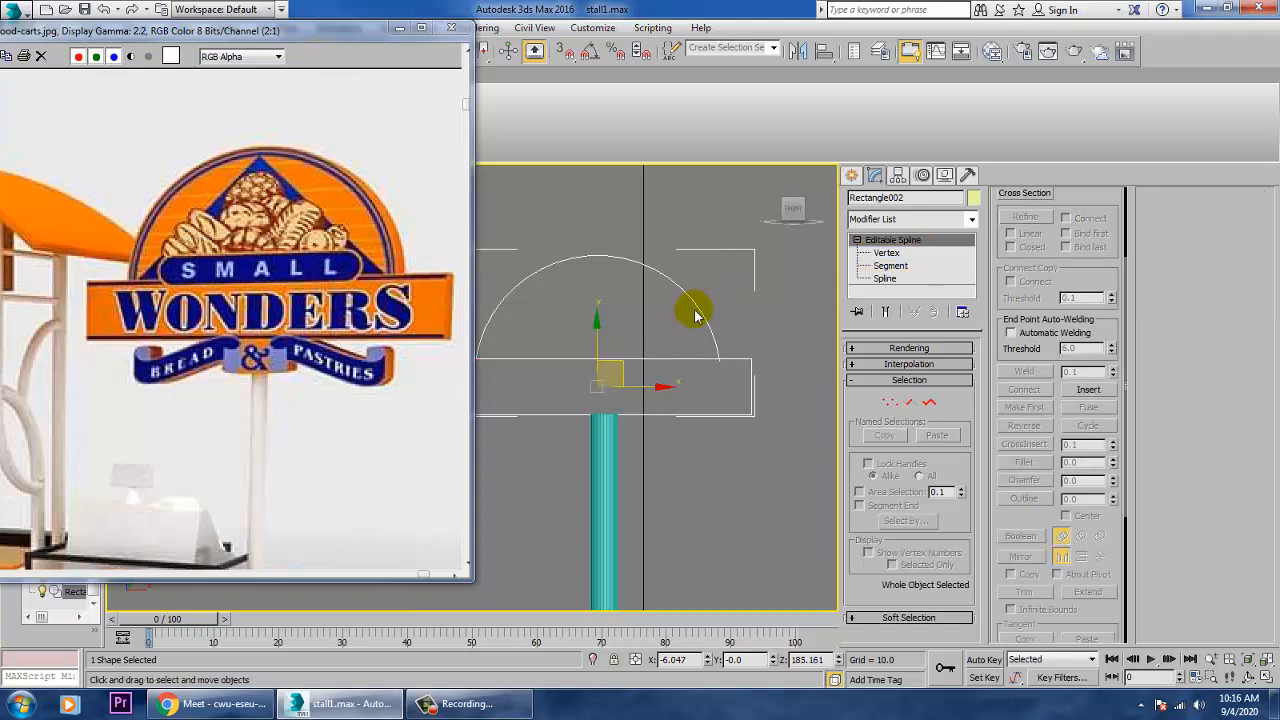
{"action": "left_click", "coordinate": [702, 309]}
{"action": "left_click", "coordinate": [707, 314]}
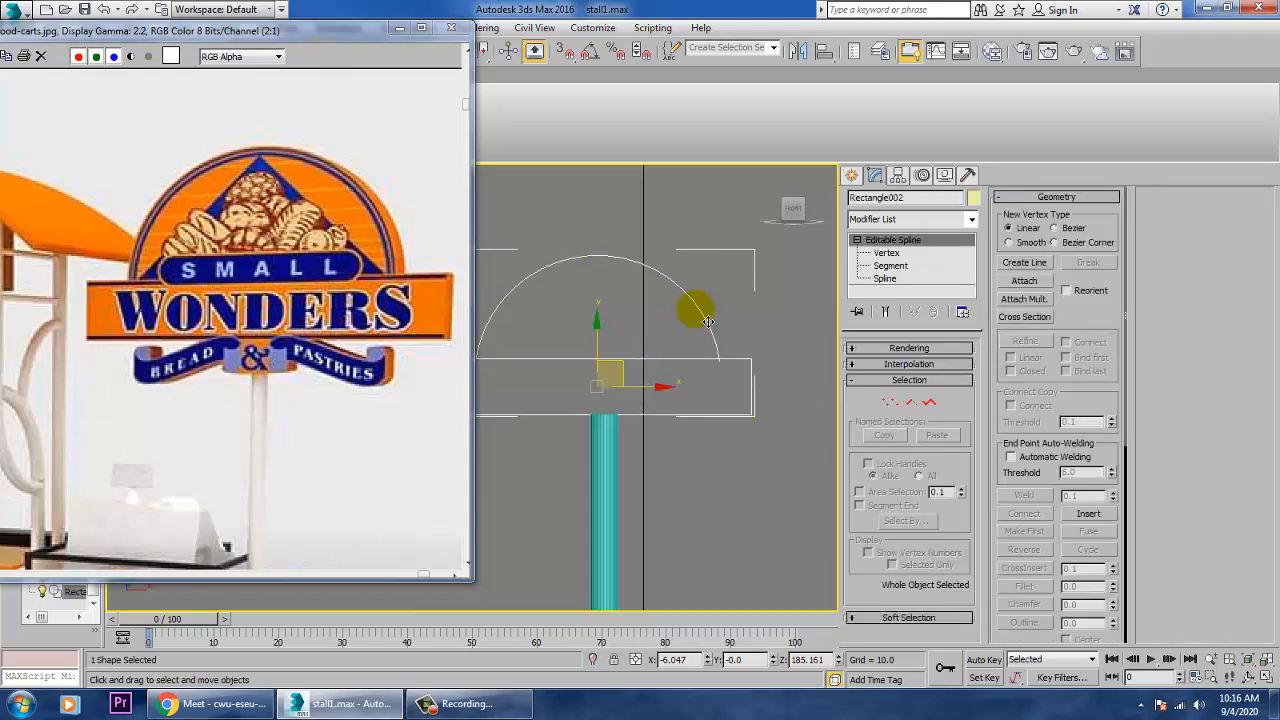
{"action": "left_click", "coordinate": [890, 265]}
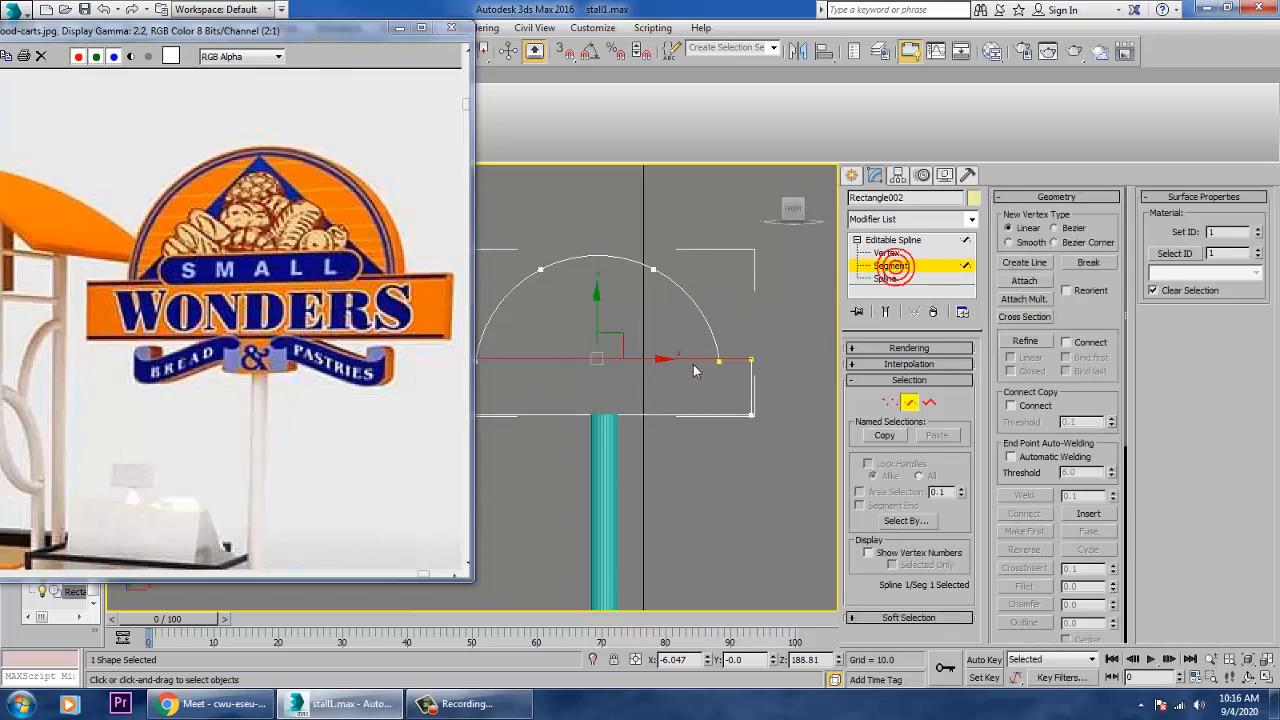
{"action": "left_click", "coordinate": [686, 428]}
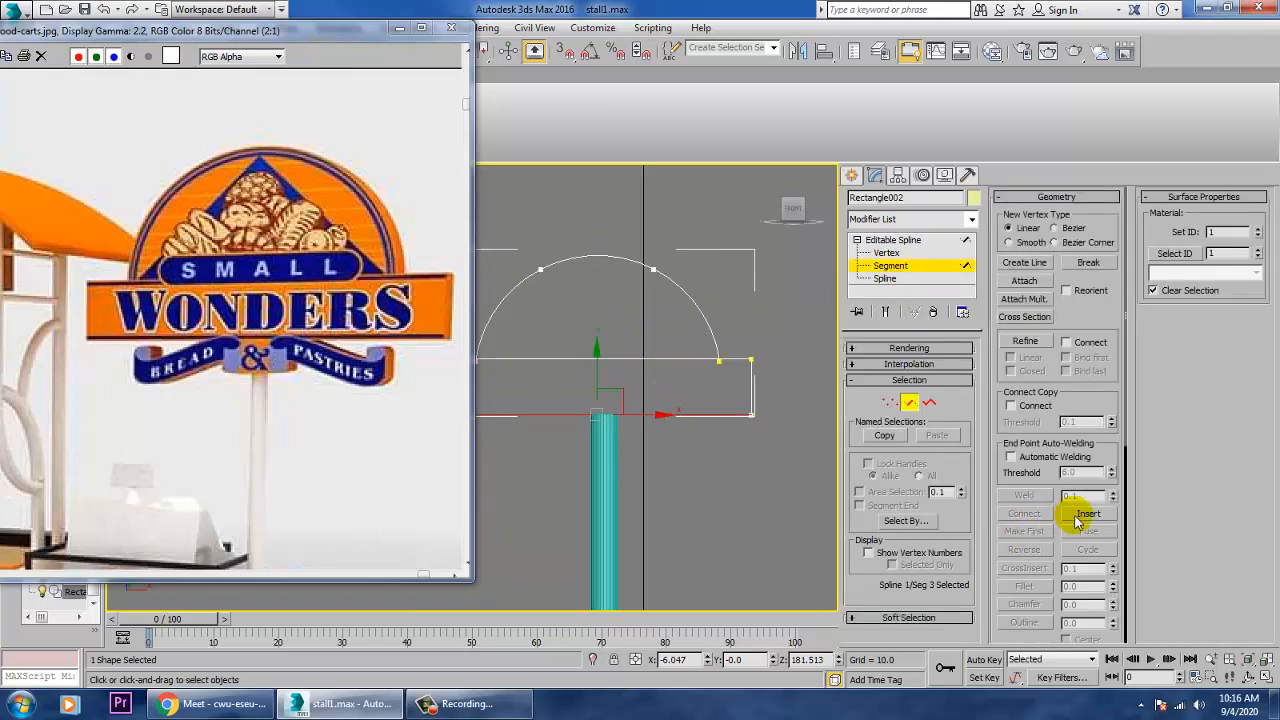
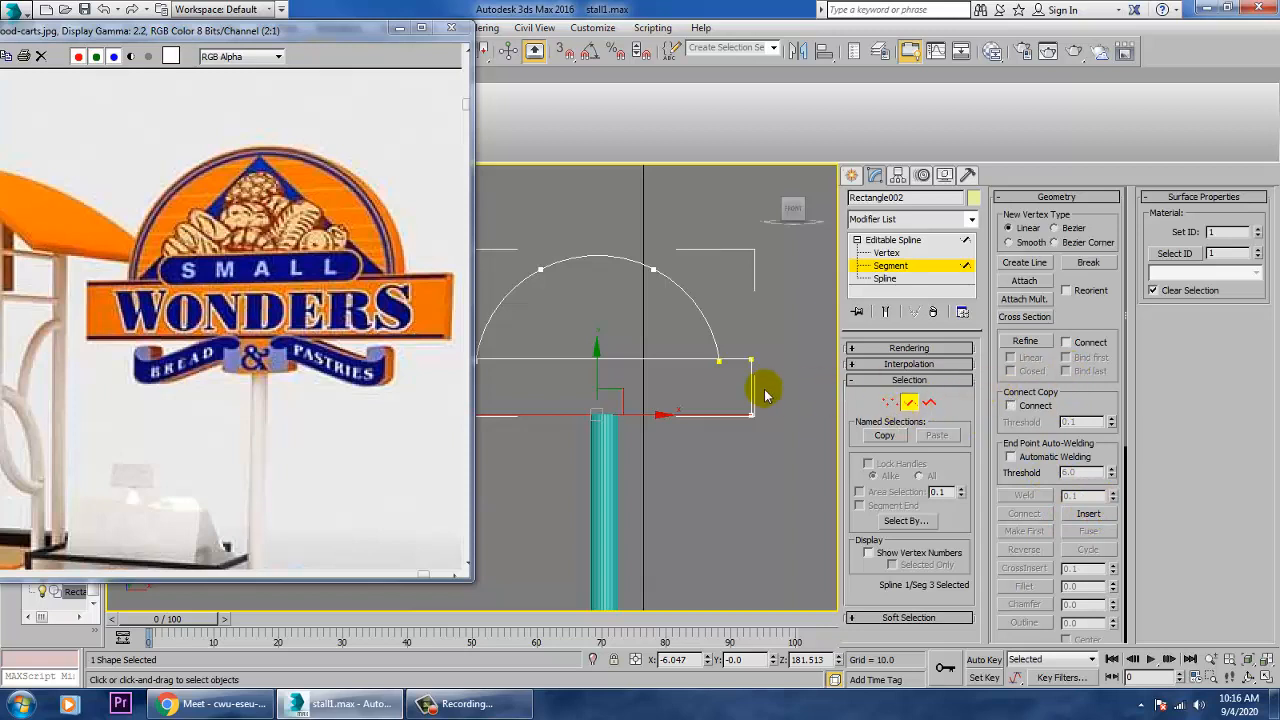
{"action": "middle_click_drag", "start_coordinate": [751, 289], "coordinate": [825, 284]}
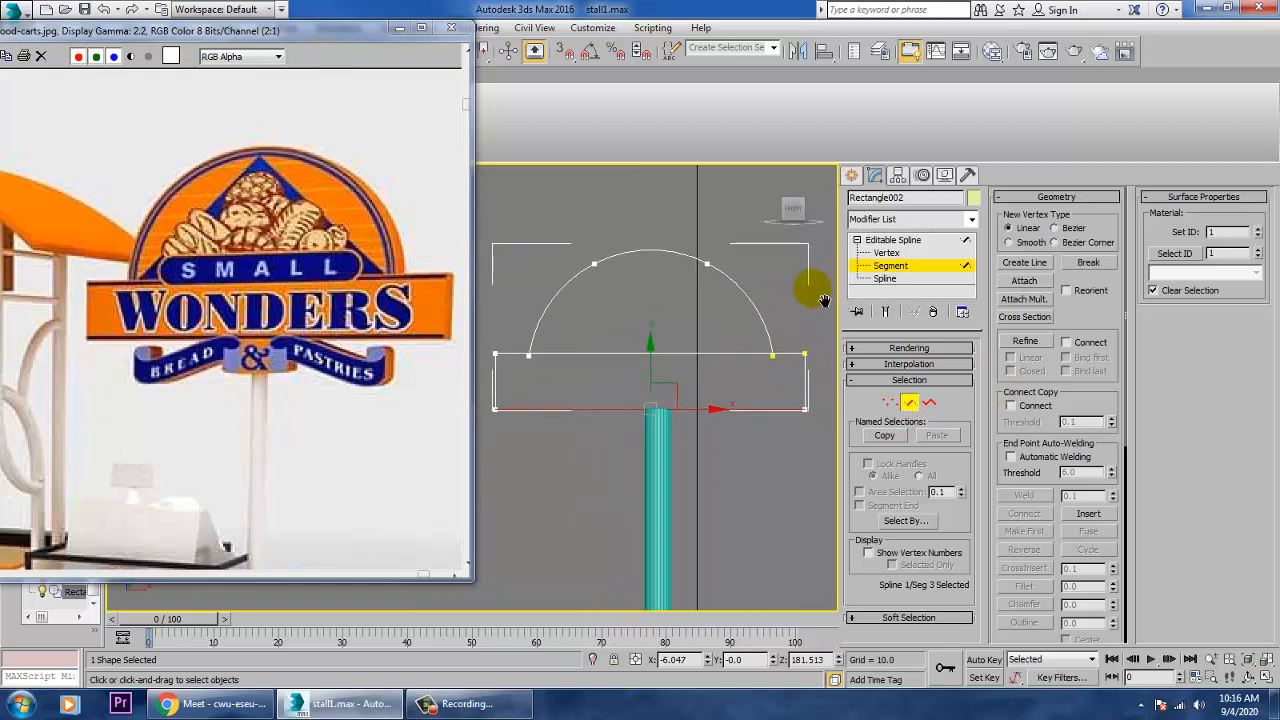
{"action": "left_click", "coordinate": [700, 358]}
{"action": "key", "text": "Delete"}
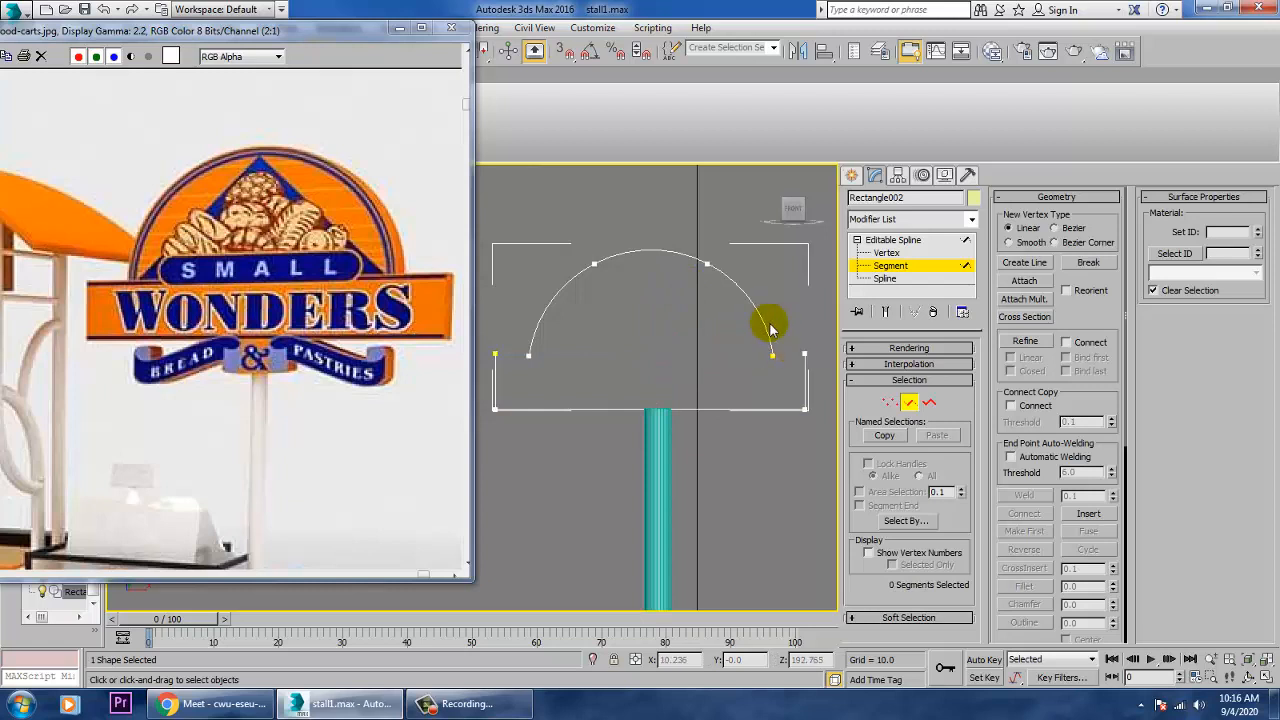
- Extend the arc's right end with an inserted point to the banner's upper-right corner
{"action": "middle_click_drag", "start_coordinate": [771, 322], "coordinate": [735, 316]}
{"action": "scroll", "coordinate": [740, 354], "scroll_direction": "up", "scroll_amount": 5}
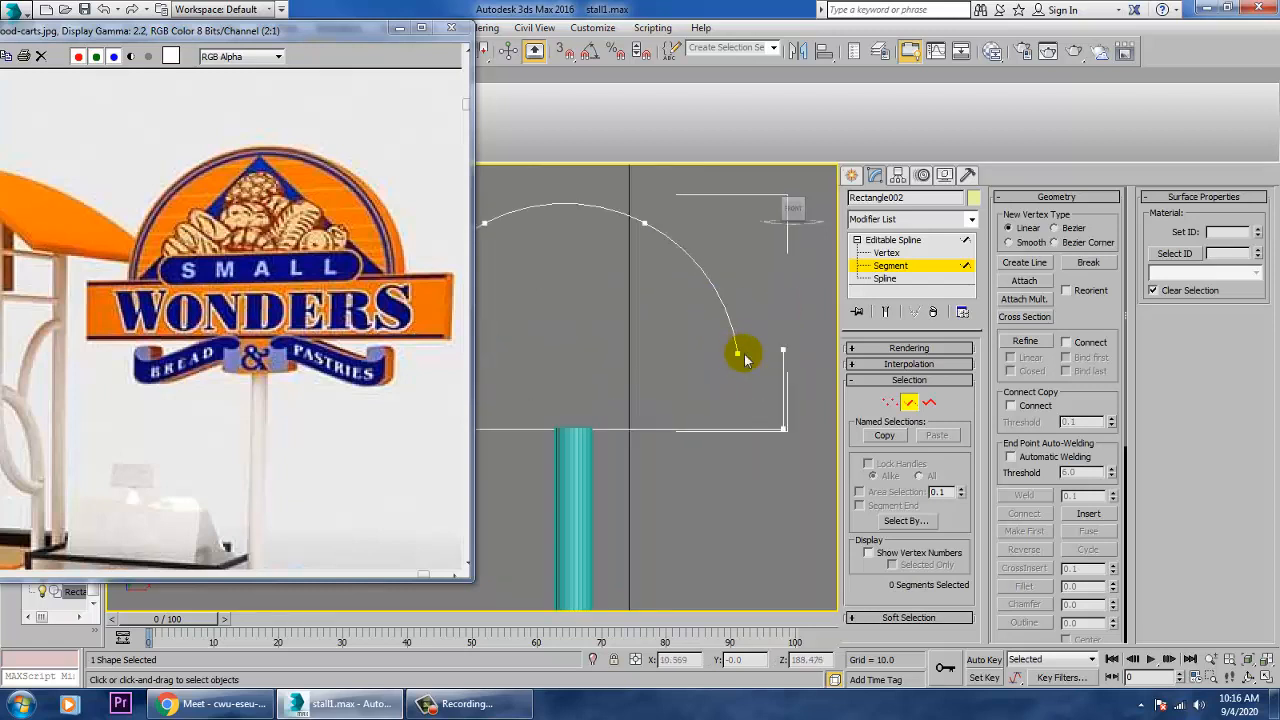
{"action": "right_click", "coordinate": [648, 348]}
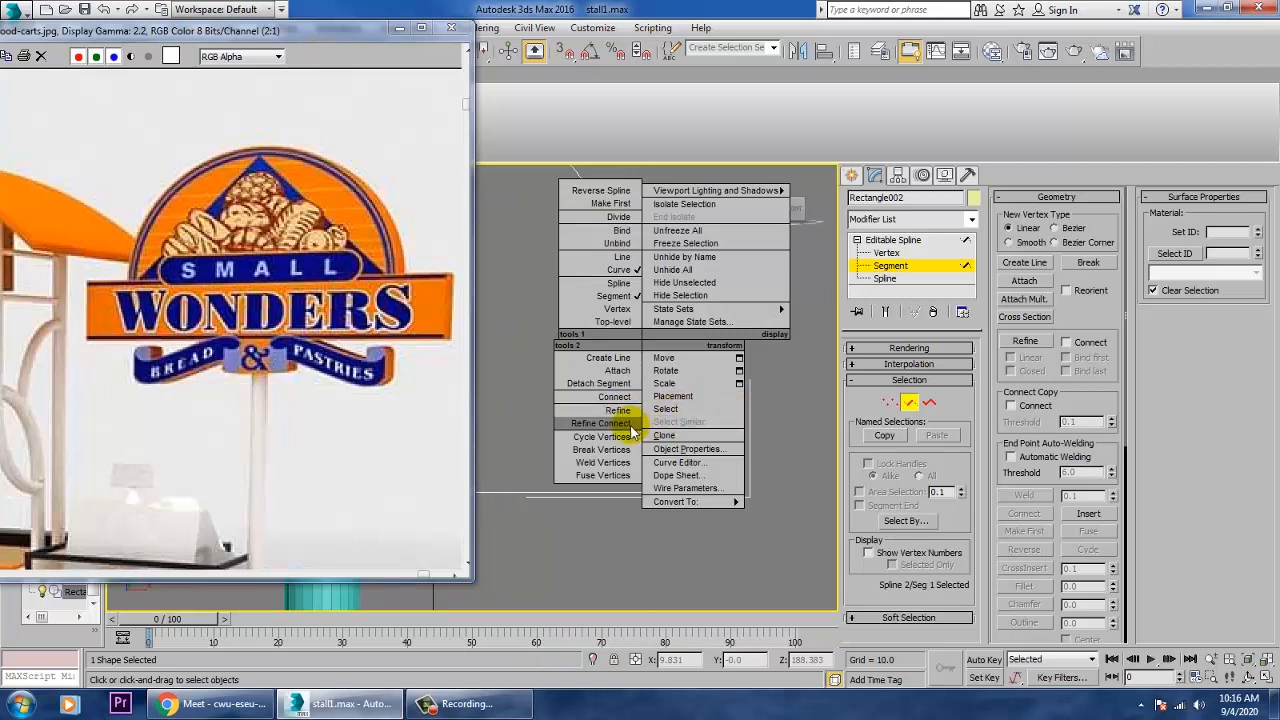
{"action": "left_click", "coordinate": [957, 549]}
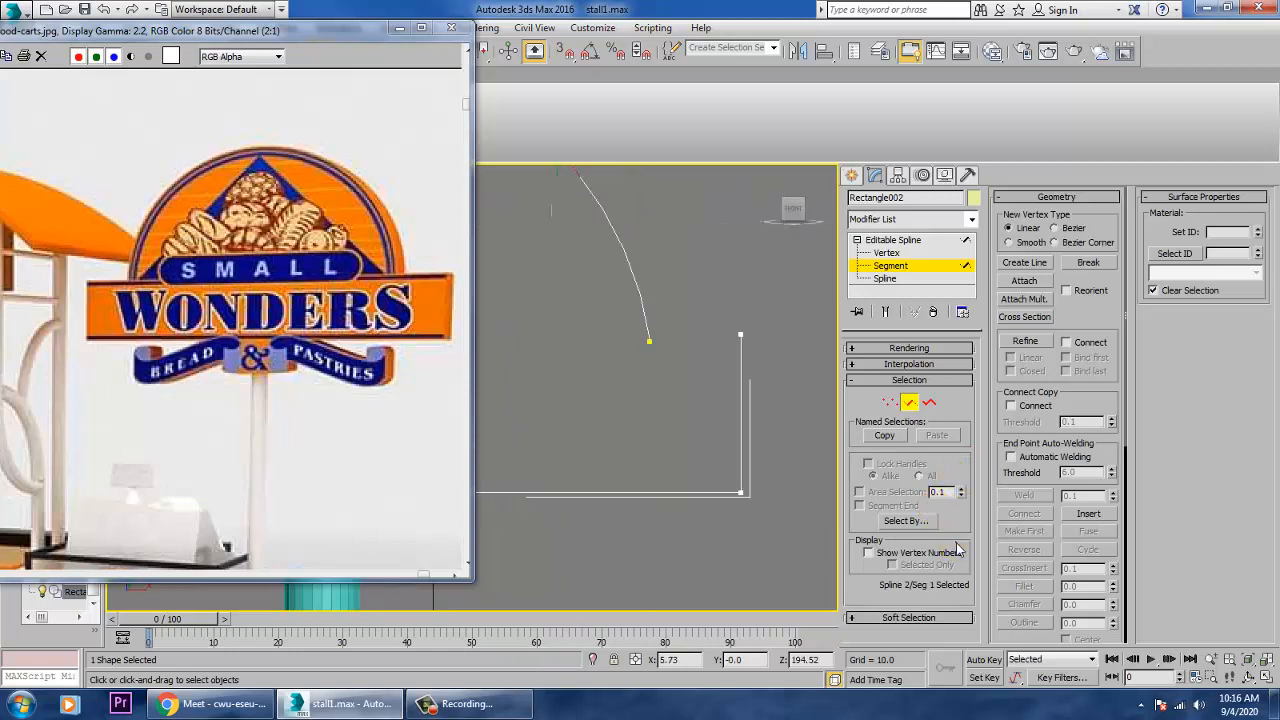
{"action": "left_click", "coordinate": [1088, 513]}
{"action": "left_click", "coordinate": [651, 343]}
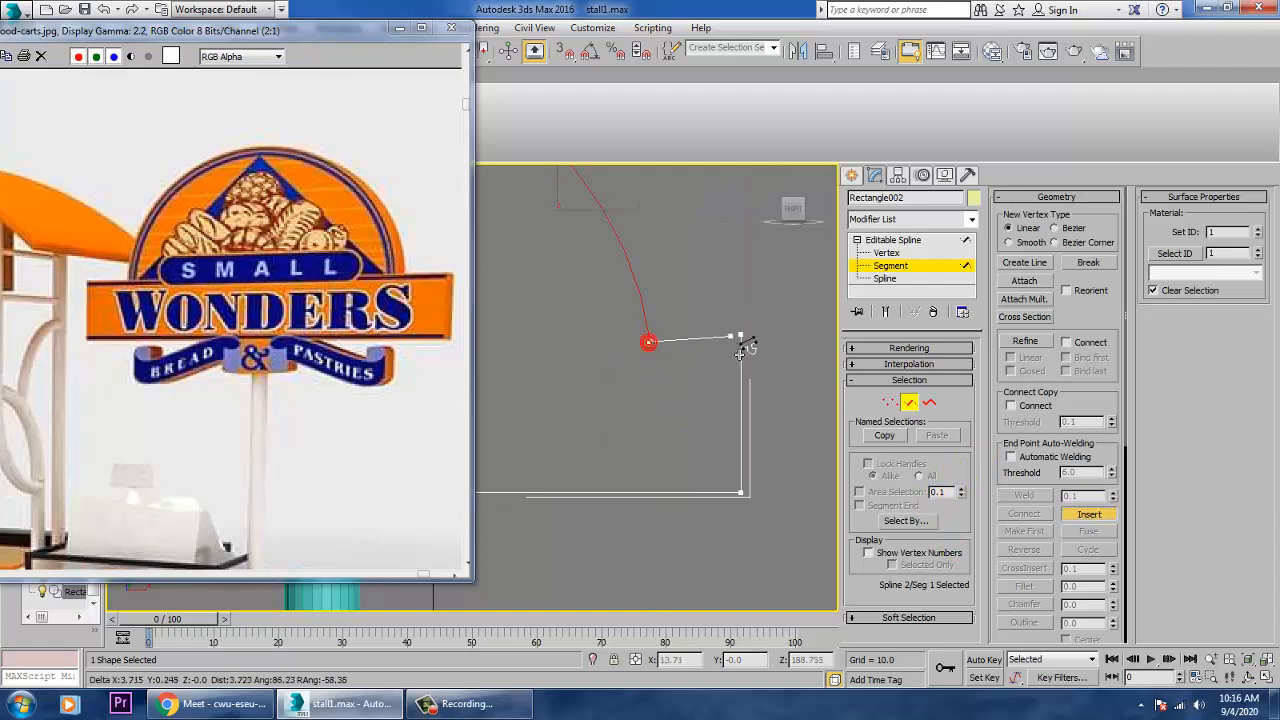
{"action": "left_click", "coordinate": [740, 337]}
{"action": "right_click", "coordinate": [749, 346]}
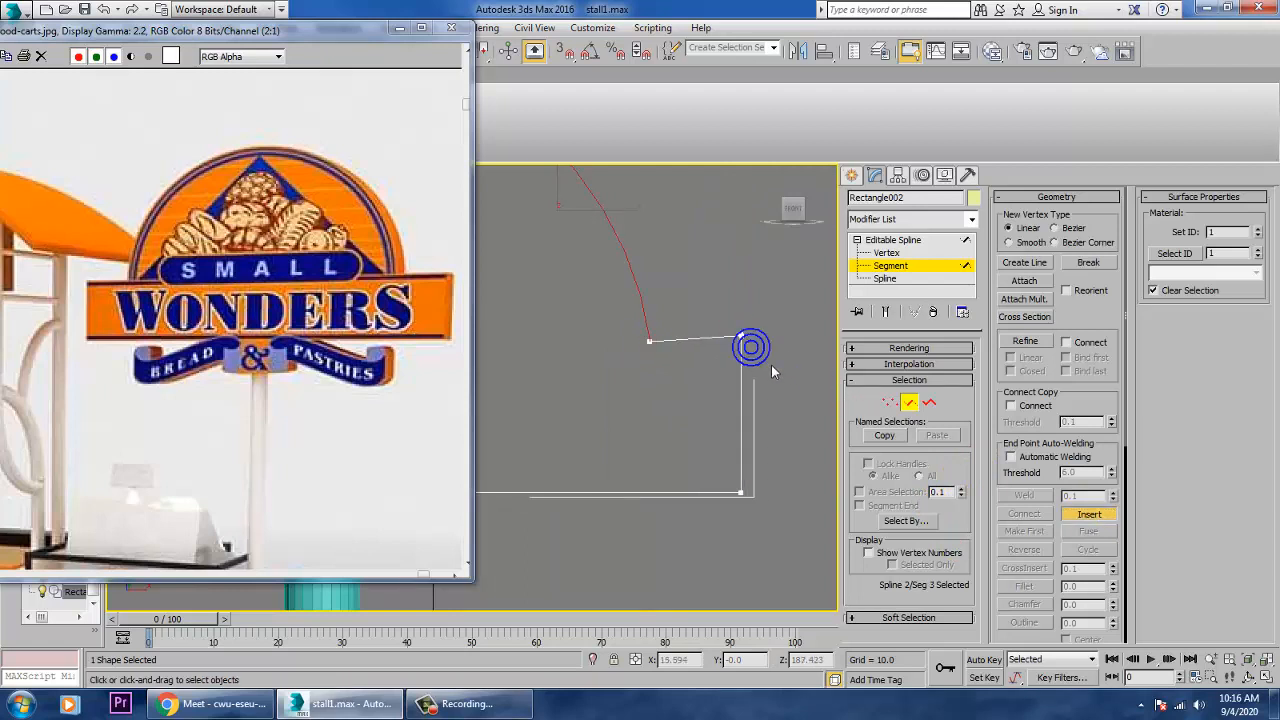
- Extend the arc's left end with an inserted point to the banner's upper-left corner
{"action": "scroll", "coordinate": [720, 355], "scroll_direction": "down", "scroll_amount": 4}
{"action": "scroll", "coordinate": [692, 376], "scroll_direction": "up", "scroll_amount": 5}
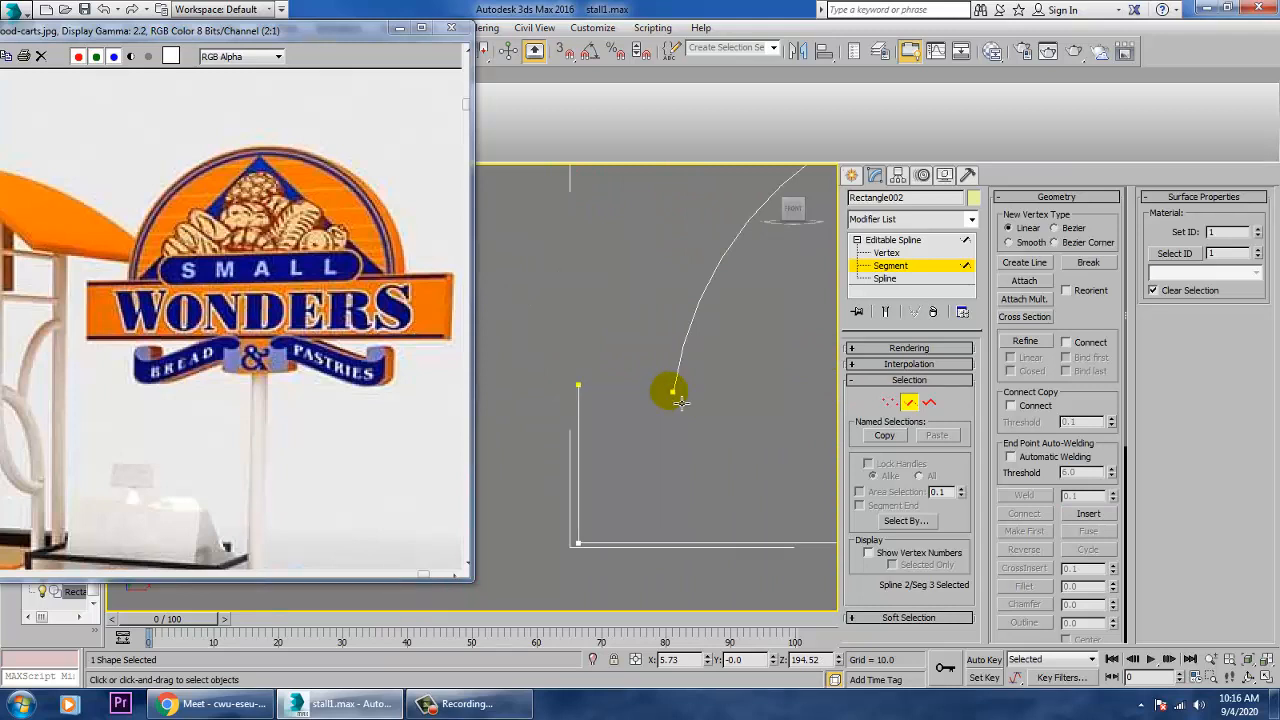
{"action": "left_click", "coordinate": [1089, 511]}
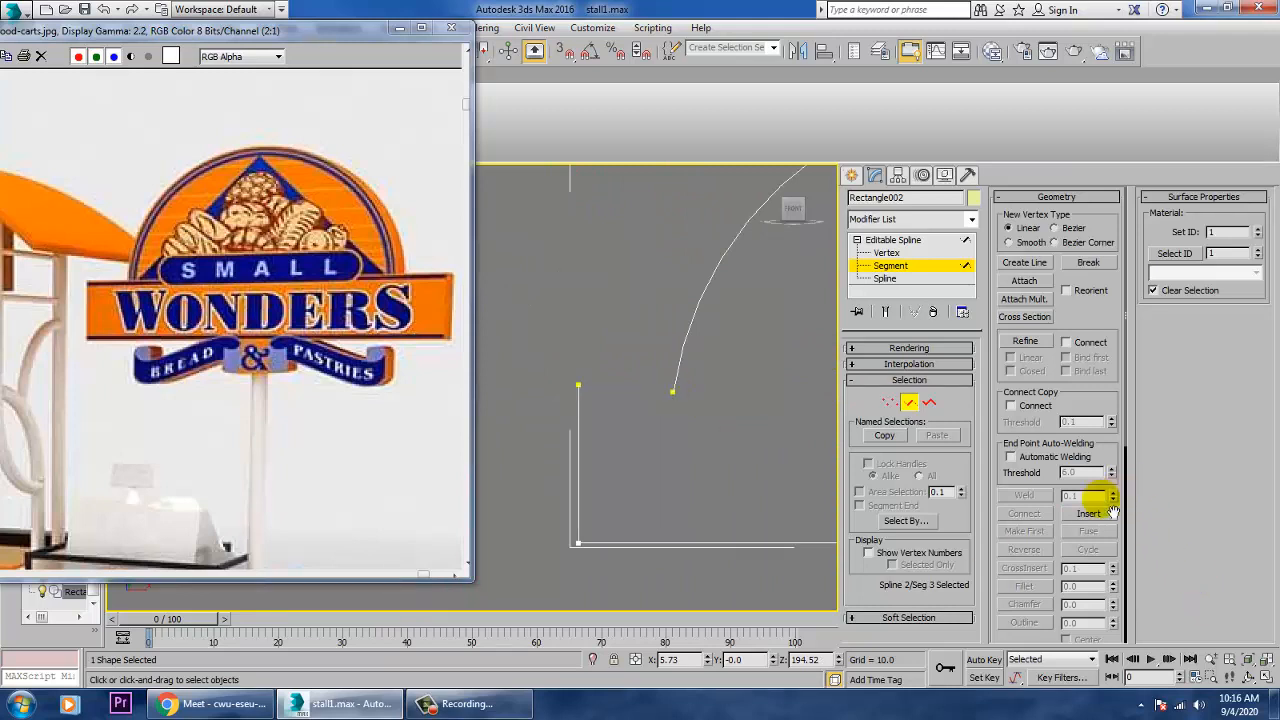
{"action": "left_click", "coordinate": [672, 391]}
{"action": "left_click", "coordinate": [586, 390]}
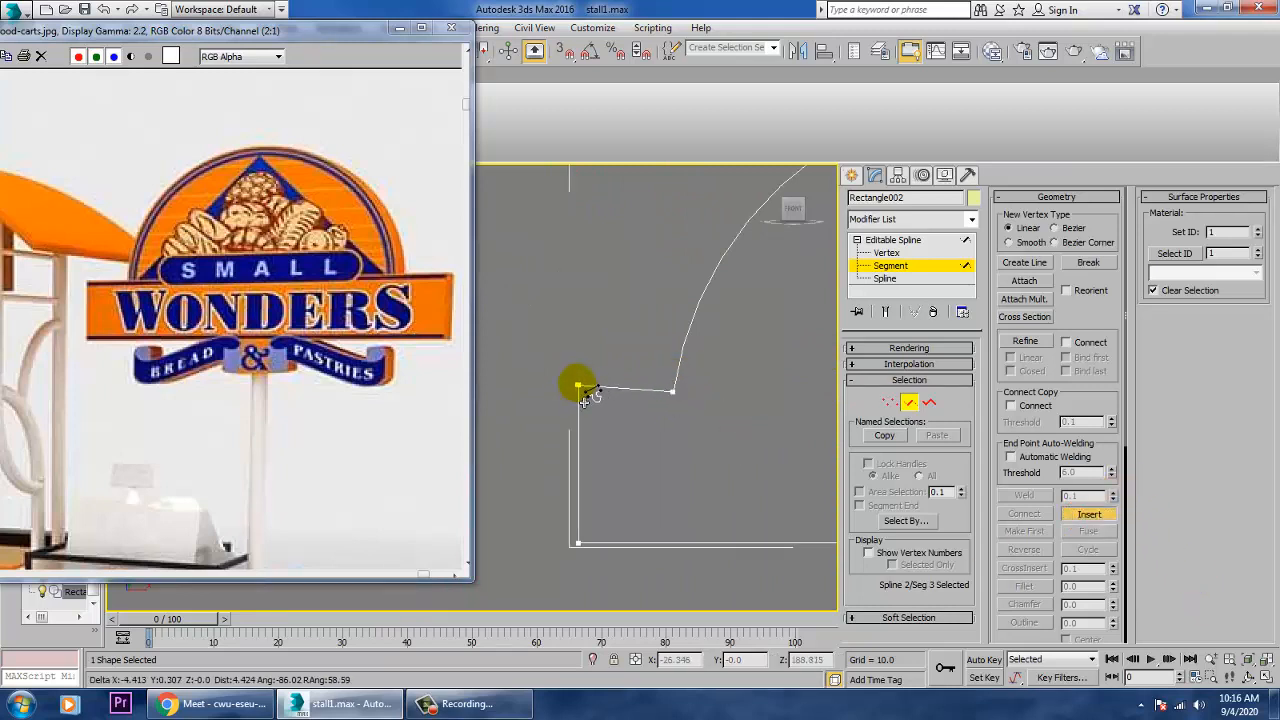
{"action": "right_click", "coordinate": [663, 420]}
- Fuse and weld the two overlapping vertices at the banner's upper-left corner
{"action": "left_click", "coordinate": [582, 383]}
{"action": "left_click_drag", "start_coordinate": [551, 340], "coordinate": [620, 455]}
{"action": "left_click", "coordinate": [893, 240]}
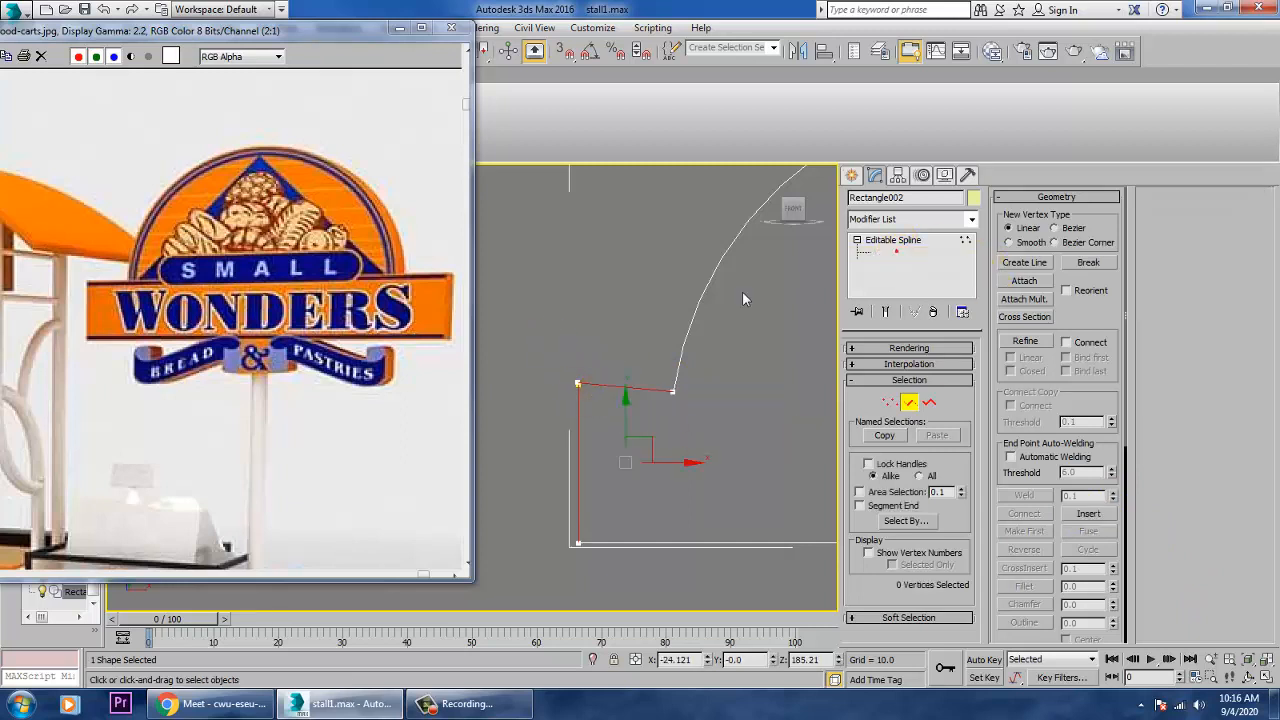
{"action": "key", "text": "1"}
{"action": "right_click", "coordinate": [589, 399]}
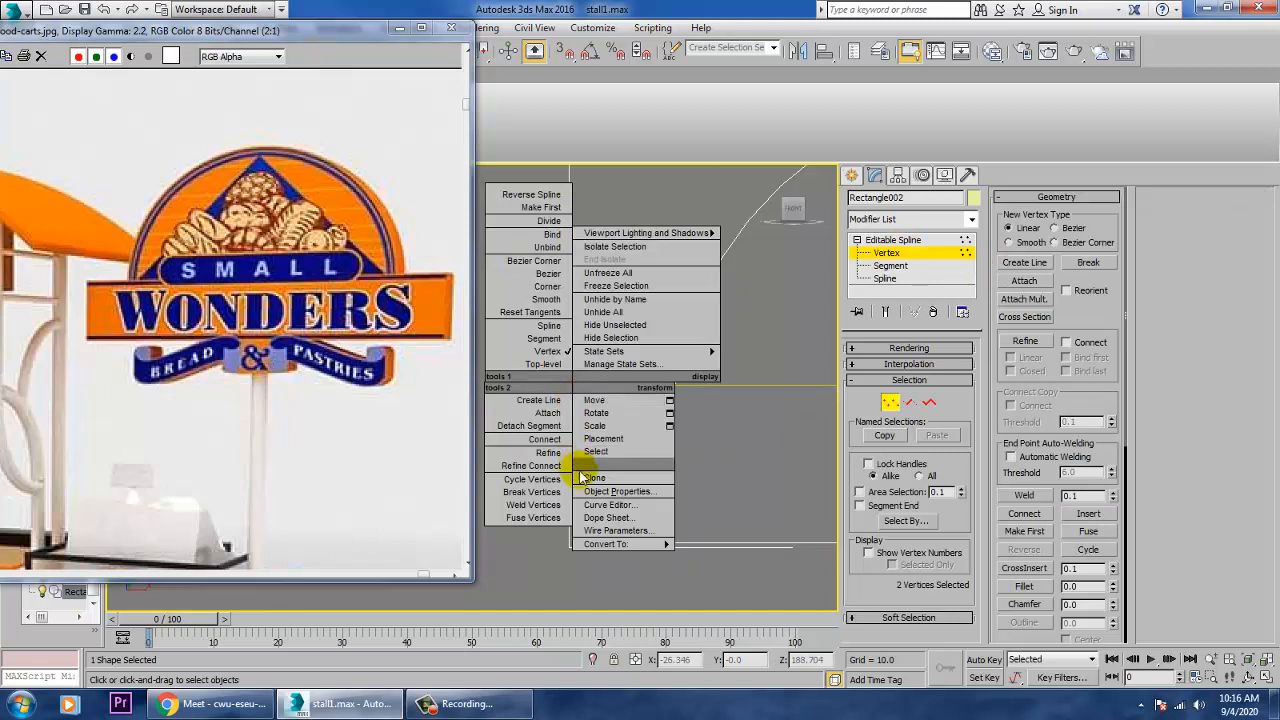
{"action": "left_click", "coordinate": [546, 514]}
{"action": "right_click", "coordinate": [594, 397]}
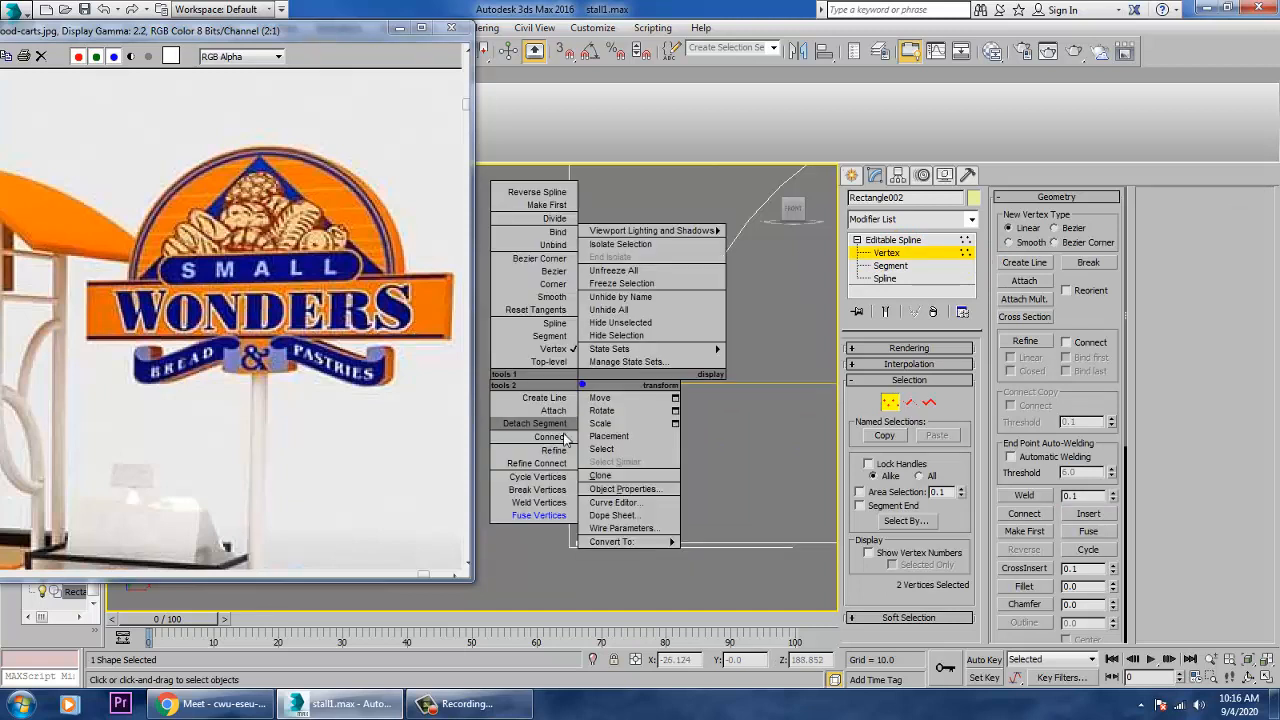
{"action": "left_click", "coordinate": [540, 510]}
- Fuse and weld the two overlapping vertices at the banner's upper-right corner
{"action": "middle_click_drag", "start_coordinate": [599, 472], "coordinate": [424, 378]}
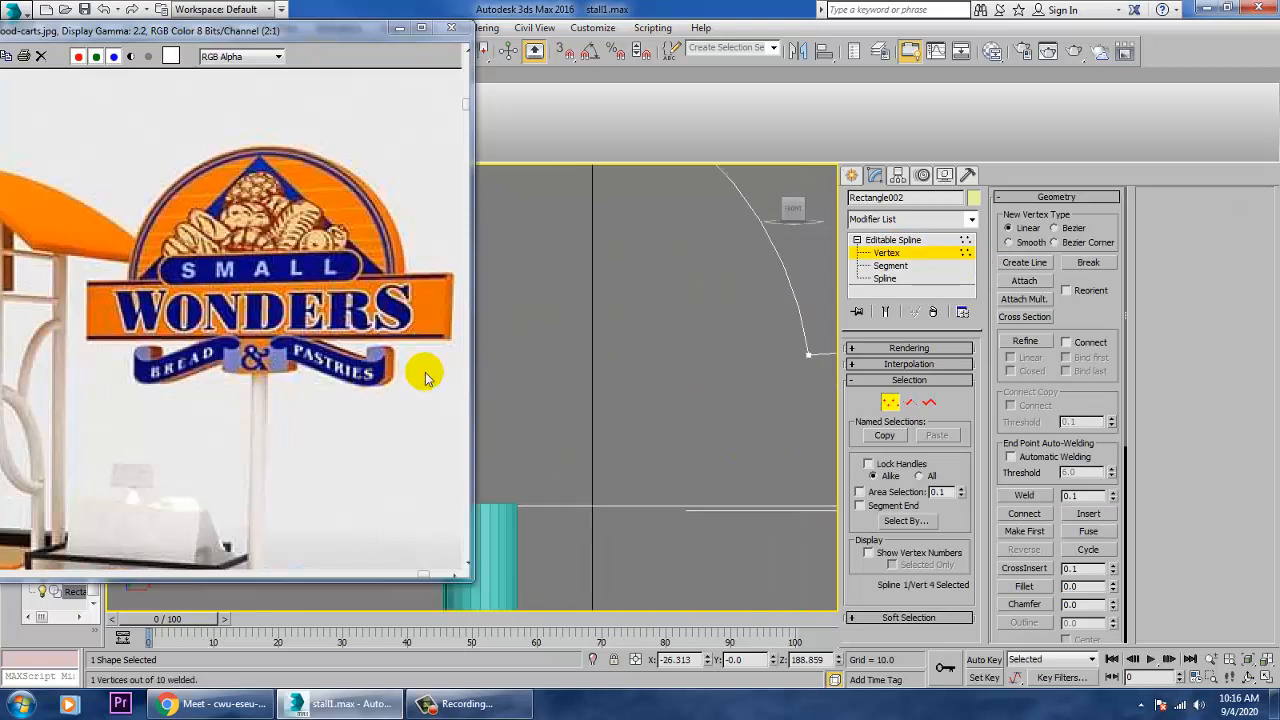
{"action": "middle_click_drag", "start_coordinate": [648, 367], "coordinate": [452, 362]}
{"action": "left_click_drag", "start_coordinate": [566, 286], "coordinate": [616, 366]}
{"action": "right_click", "coordinate": [600, 336]}
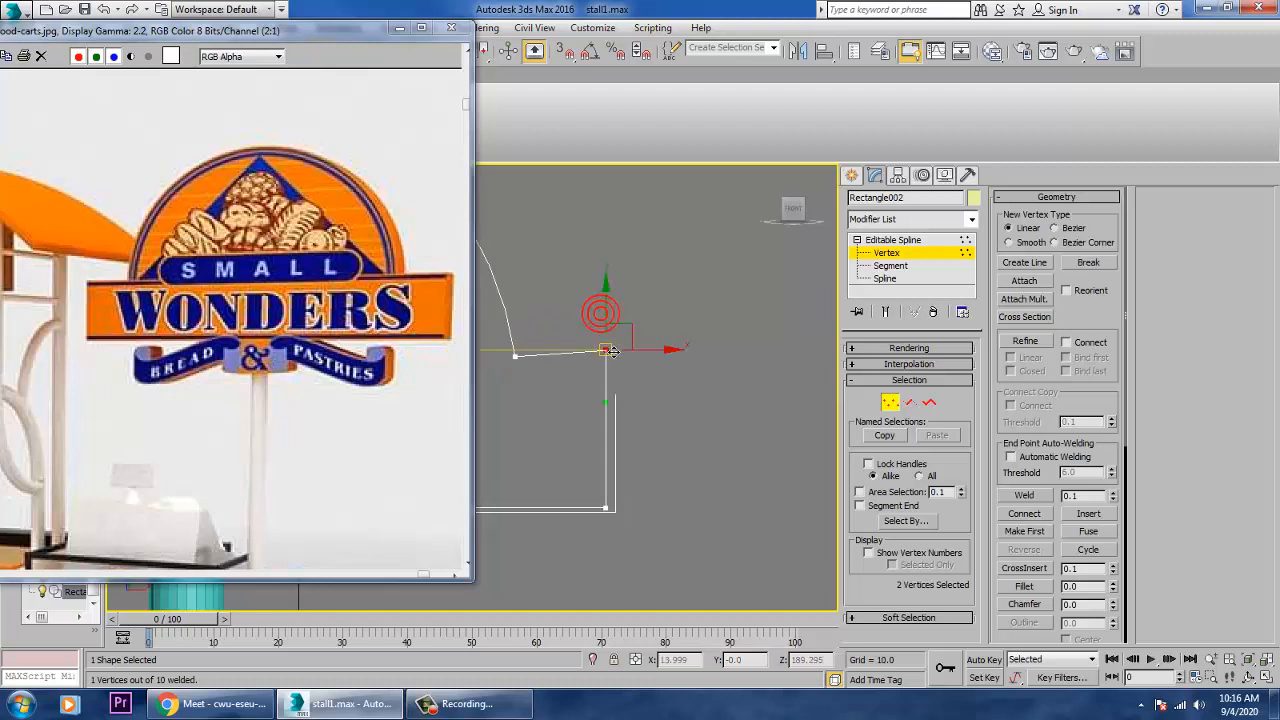
{"action": "left_click", "coordinate": [612, 433]}
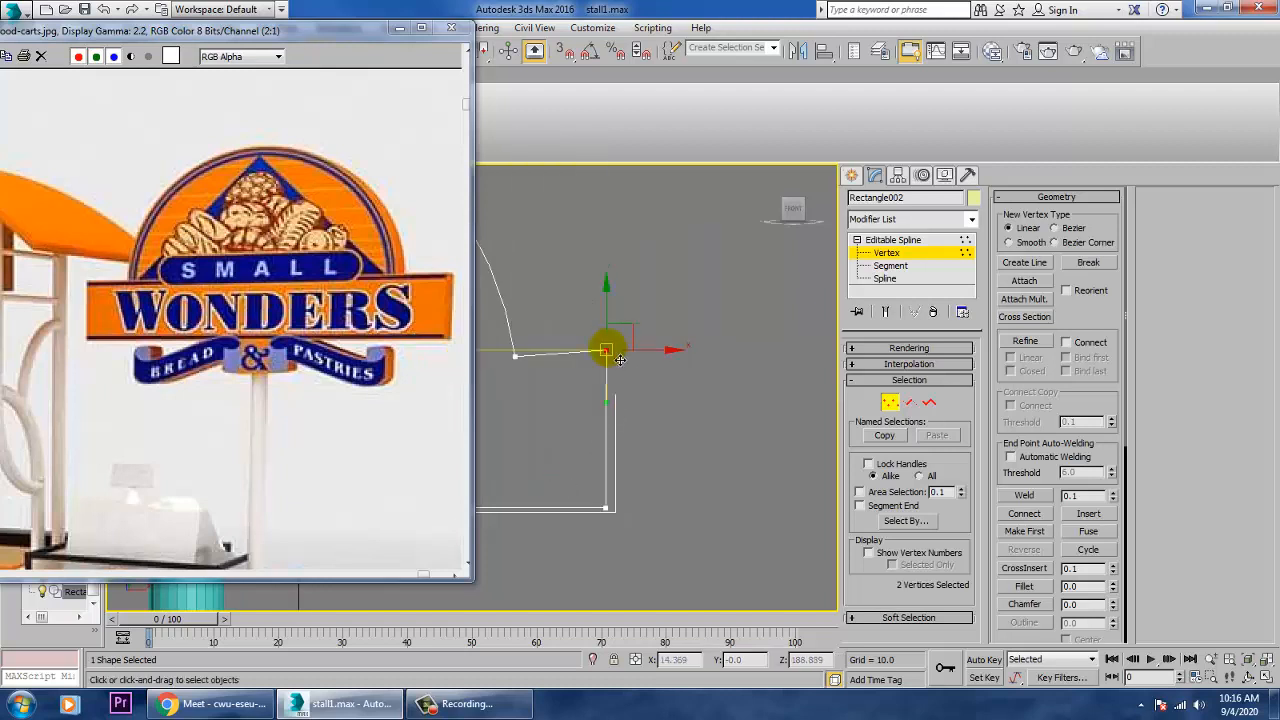
{"action": "right_click", "coordinate": [620, 360]}
{"action": "left_click", "coordinate": [566, 451]}
- Raise the arc's right end vertex to about Z 188.804, level with the banner's corner, and finish vertex editing
{"action": "middle_click_drag", "start_coordinate": [698, 412], "coordinate": [737, 400]}
{"action": "left_click", "coordinate": [682, 378]}
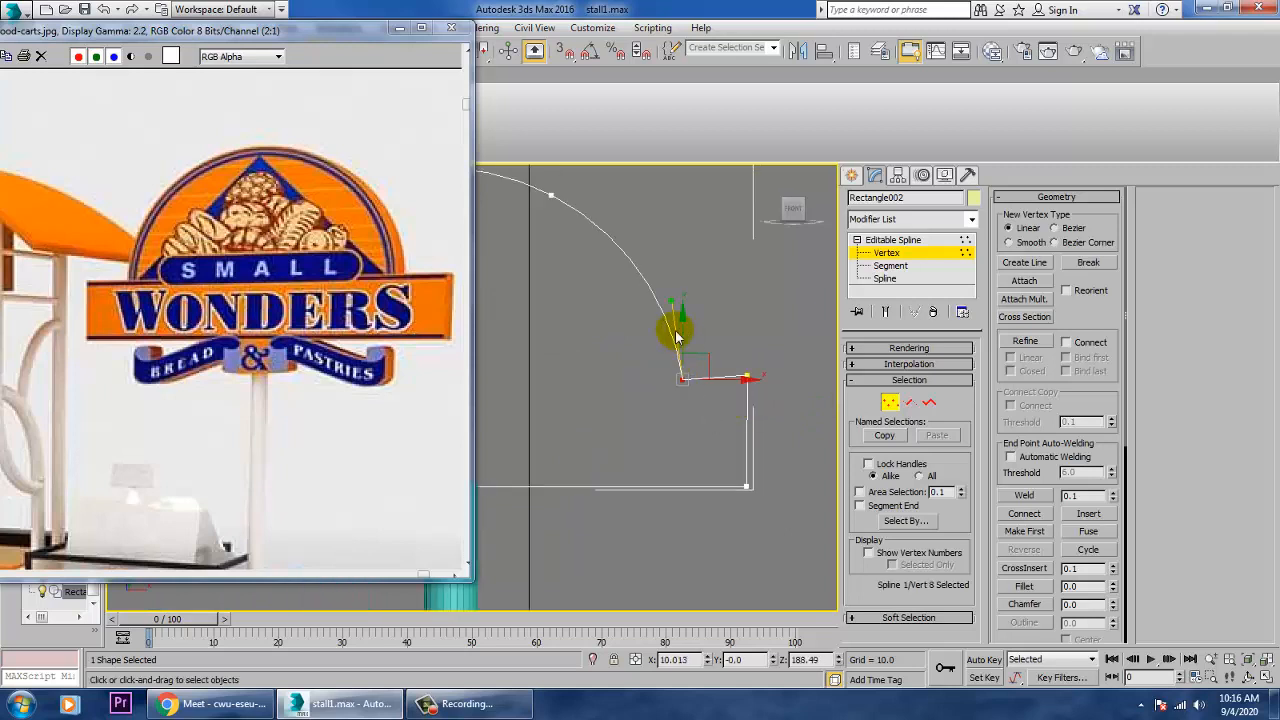
{"action": "scroll", "coordinate": [757, 367], "scroll_direction": "down", "scroll_amount": 5}
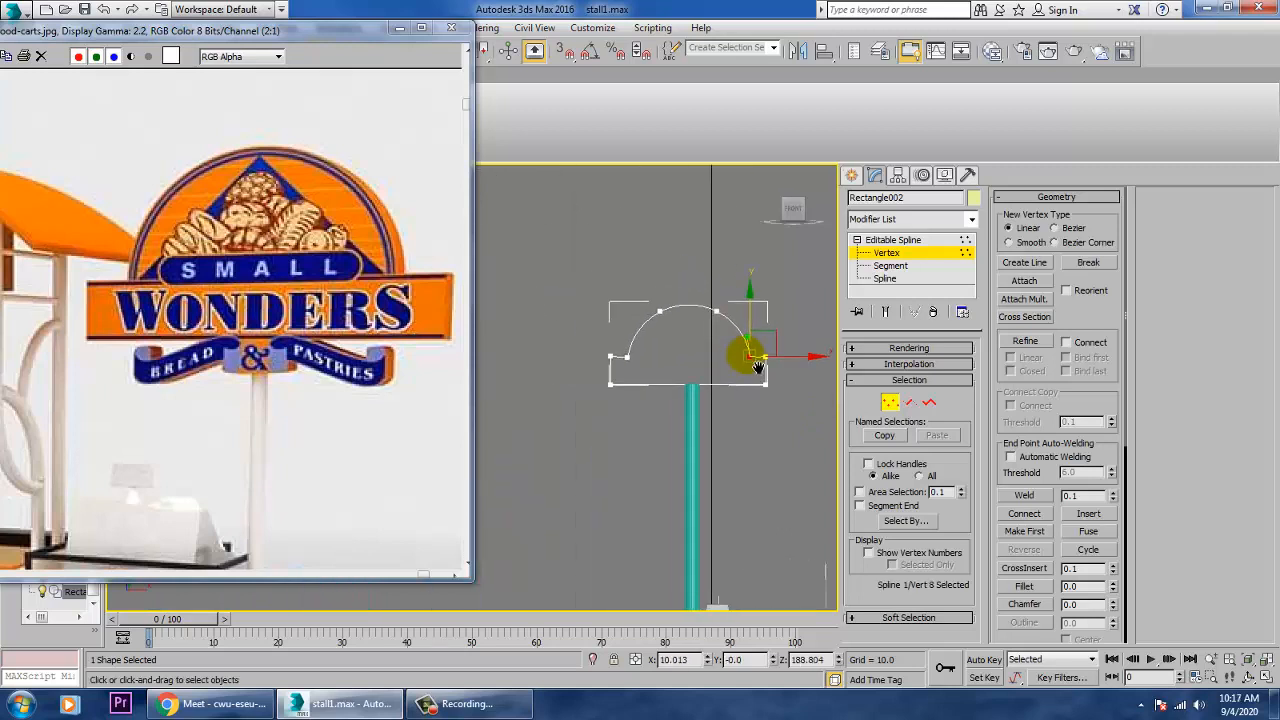
{"action": "middle_click_drag", "start_coordinate": [757, 367], "coordinate": [767, 370]}
{"action": "left_click", "coordinate": [894, 245]}
- Extrude the closed sign outline by 1.5 in the perspective view
{"action": "key", "text": "alt+w"}
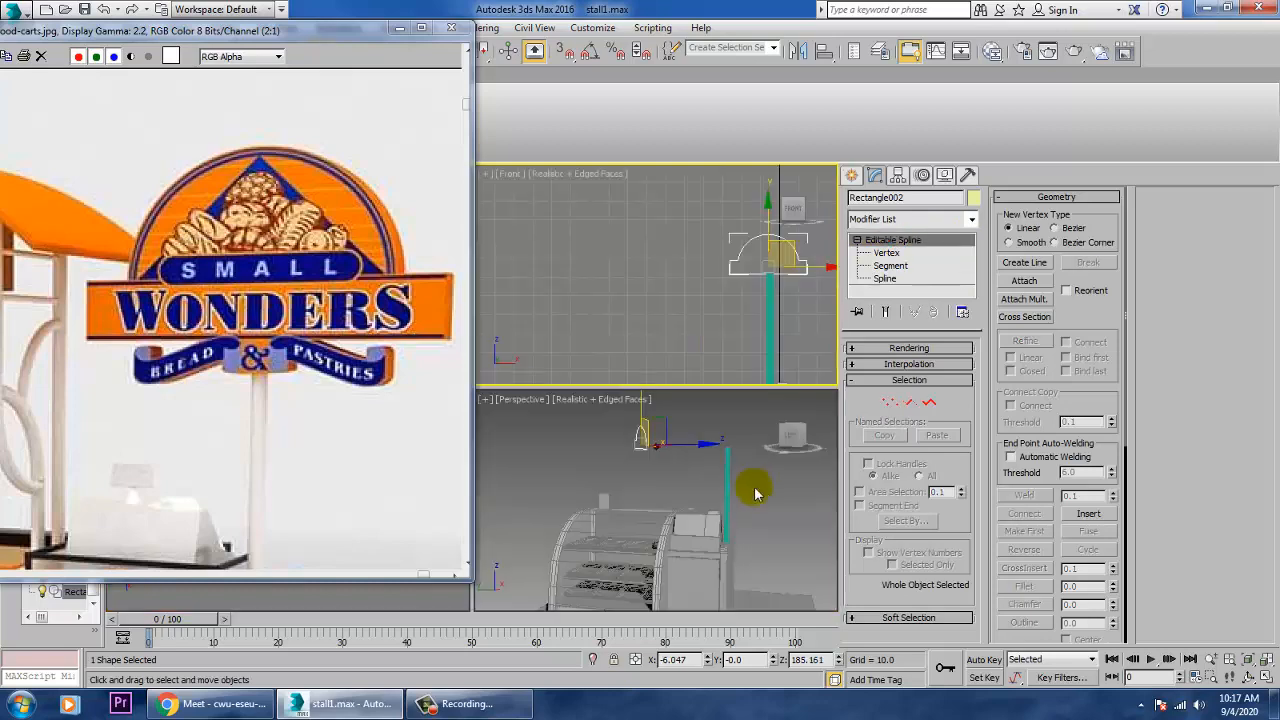
{"action": "right_click", "coordinate": [752, 490]}
{"action": "key", "text": "alt+w"}
{"action": "middle_click_drag", "start_coordinate": [600, 345], "coordinate": [700, 443]}
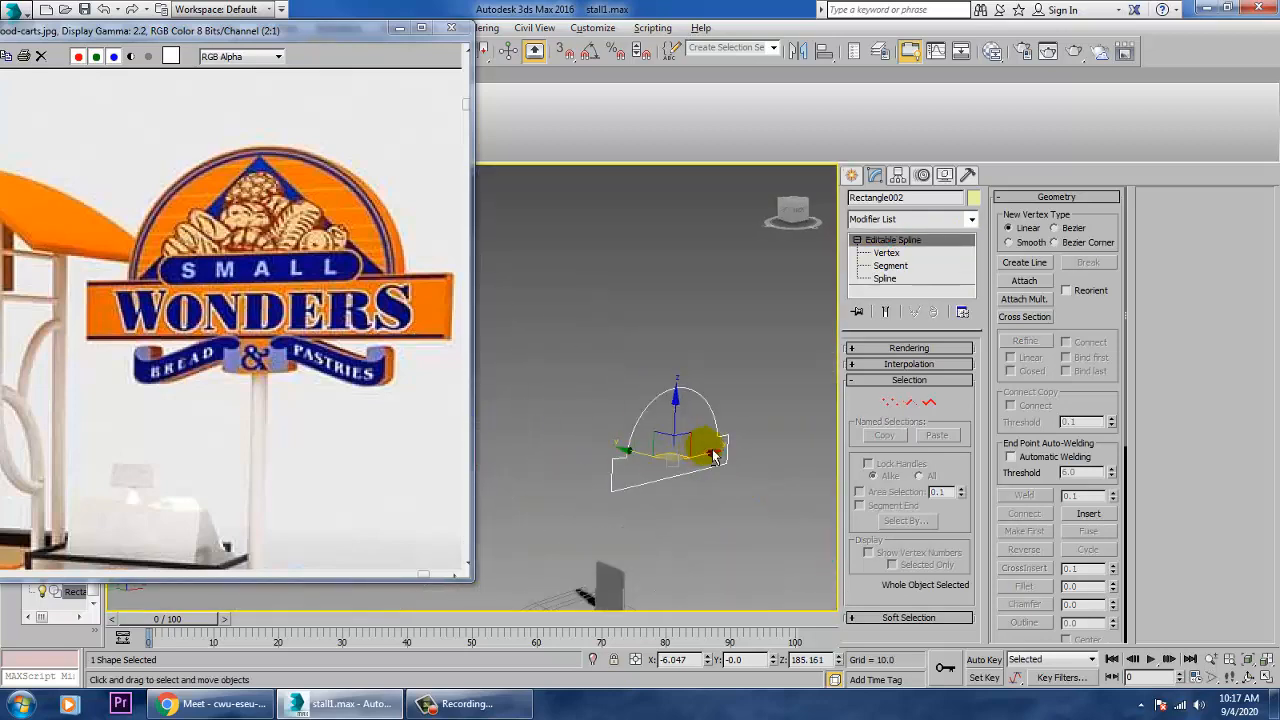
{"action": "left_click", "coordinate": [971, 219]}
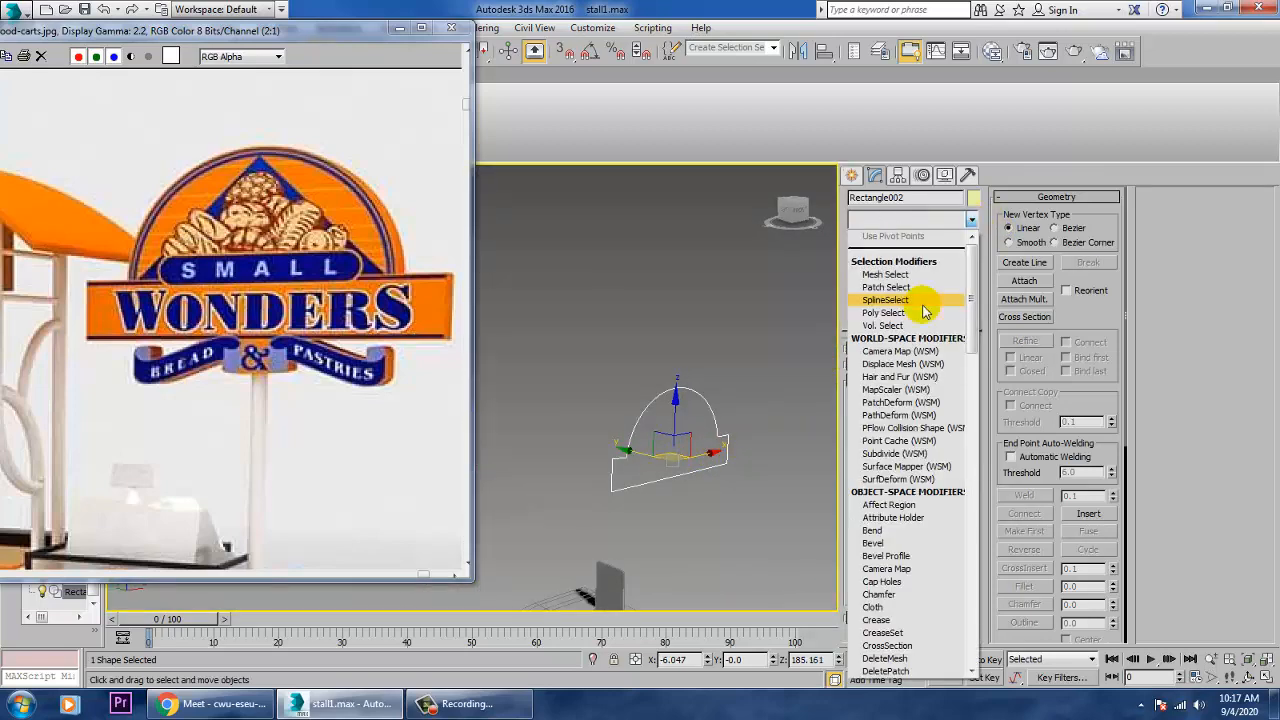
{"action": "scroll", "coordinate": [923, 310], "scroll_direction": "down", "scroll_amount": 1}
{"action": "type", "text": "ex"}
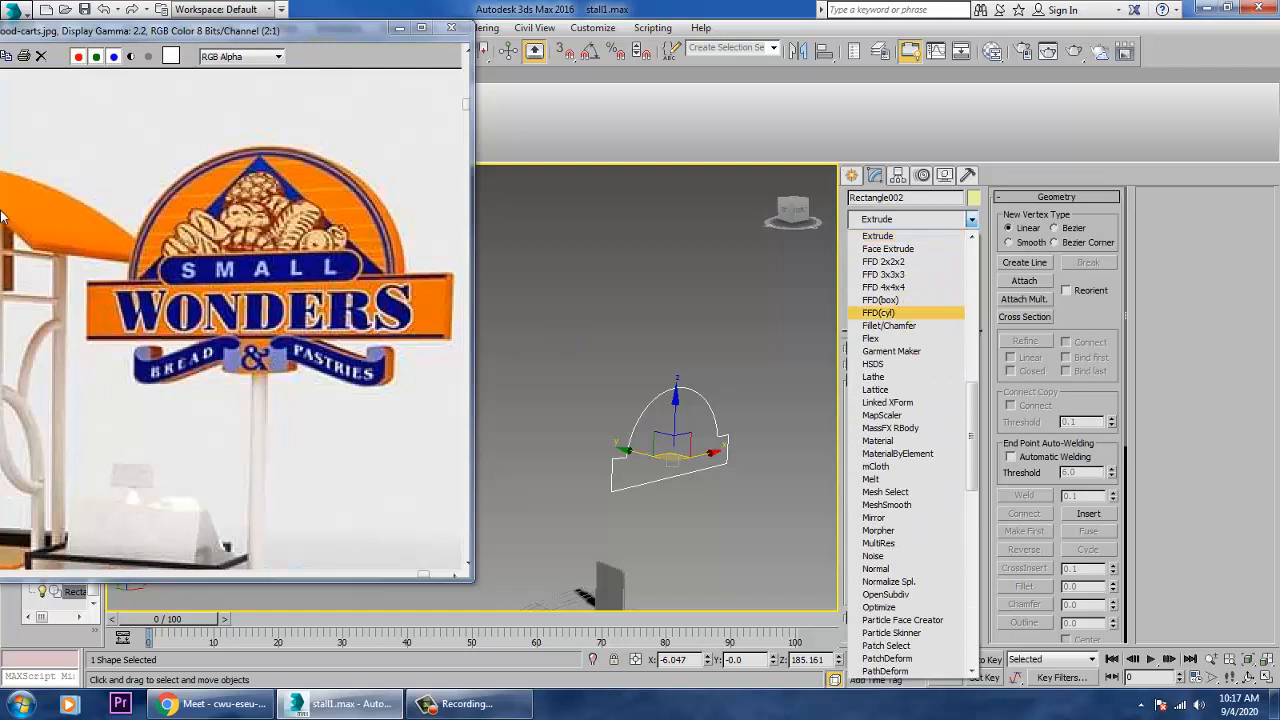
{"action": "left_click", "coordinate": [905, 237]}
{"action": "left_click_drag", "start_coordinate": [957, 372], "coordinate": [970, 386]}
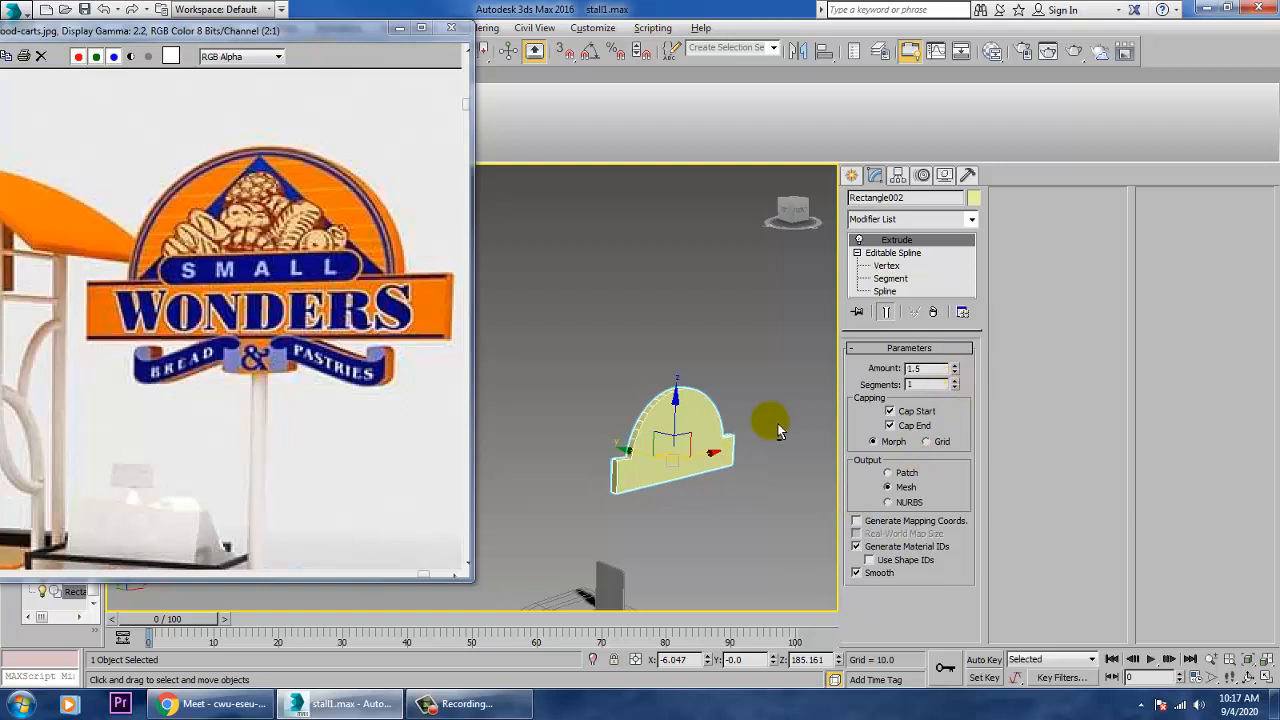
- Move the extruded sign board along Y to about -83.833 so it sits over the support post
{"action": "middle_click_drag", "start_coordinate": [777, 429], "coordinate": [800, 449], "text": "alt"}
{"action": "middle_click_drag", "start_coordinate": [702, 460], "coordinate": [641, 424]}
{"action": "scroll", "coordinate": [671, 431], "scroll_direction": "down", "scroll_amount": 4}
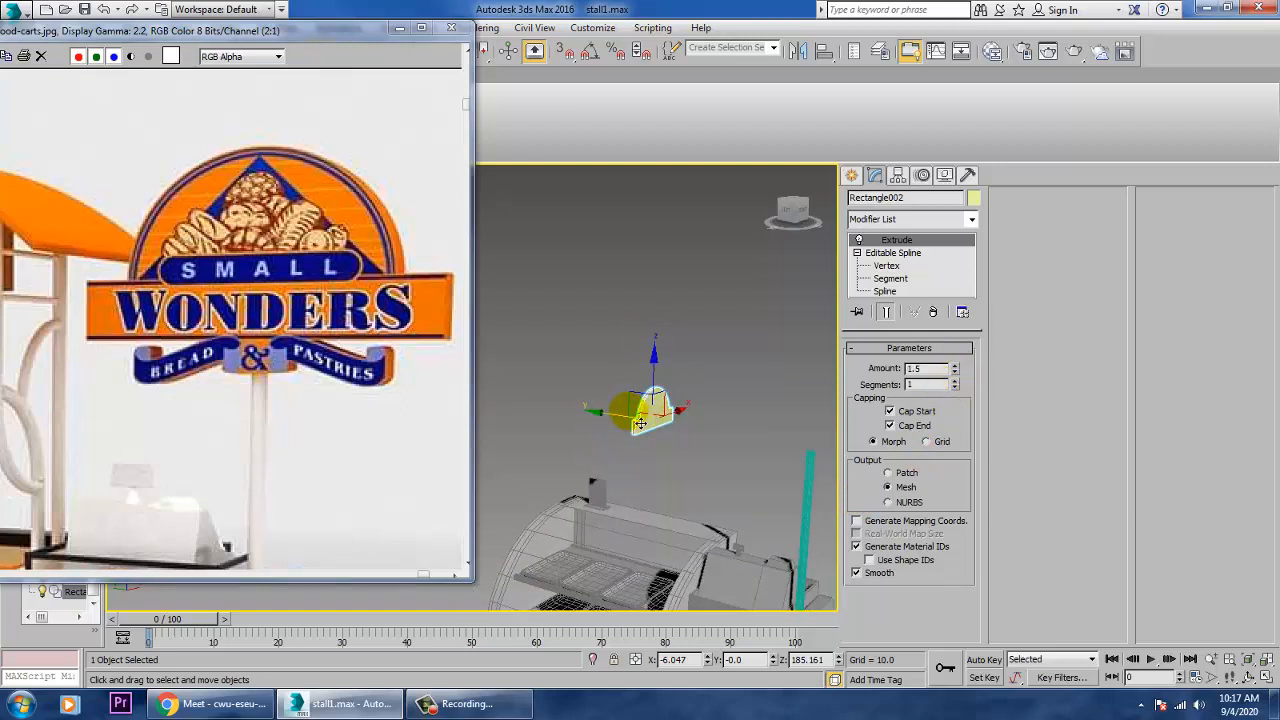
{"action": "left_click_drag", "start_coordinate": [619, 429], "coordinate": [822, 346]}
{"action": "middle_click_drag", "start_coordinate": [751, 420], "coordinate": [685, 497], "text": "alt"}
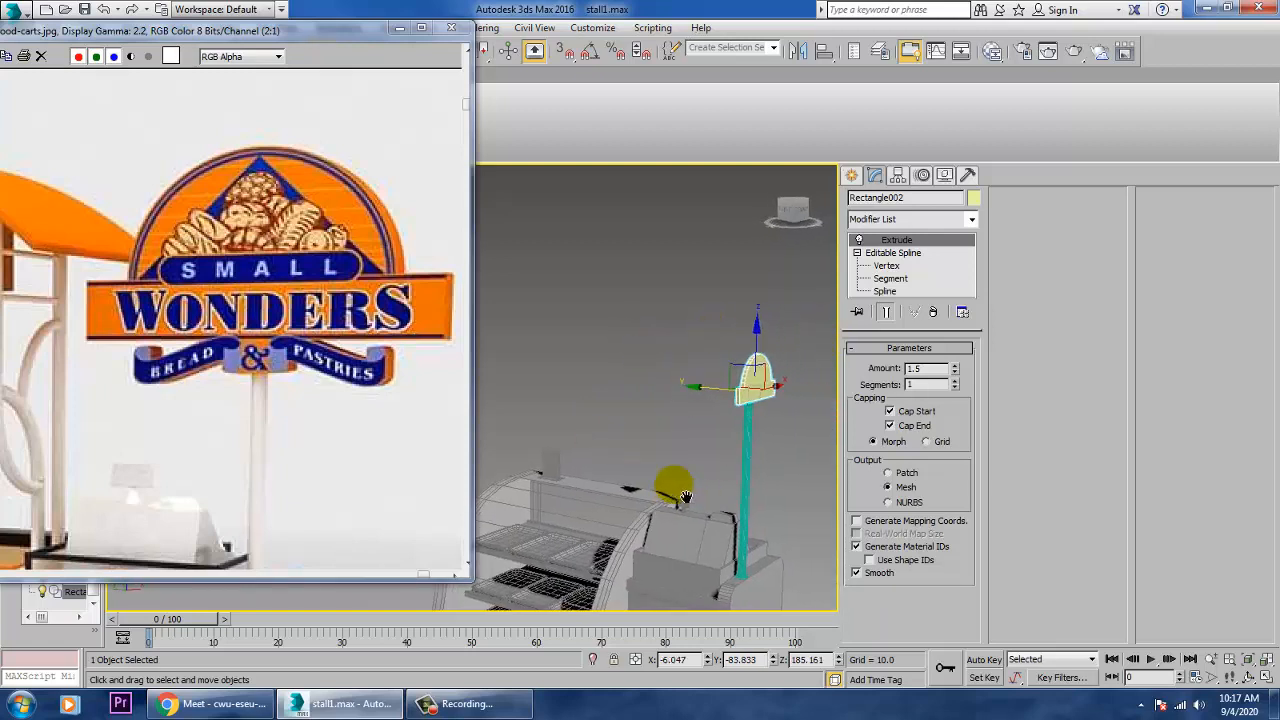
- Set the angle snap increment, turn angle snapping on, and rotate the sign board a quarter turn about the vertical axis
{"action": "right_click", "coordinate": [590, 51]}
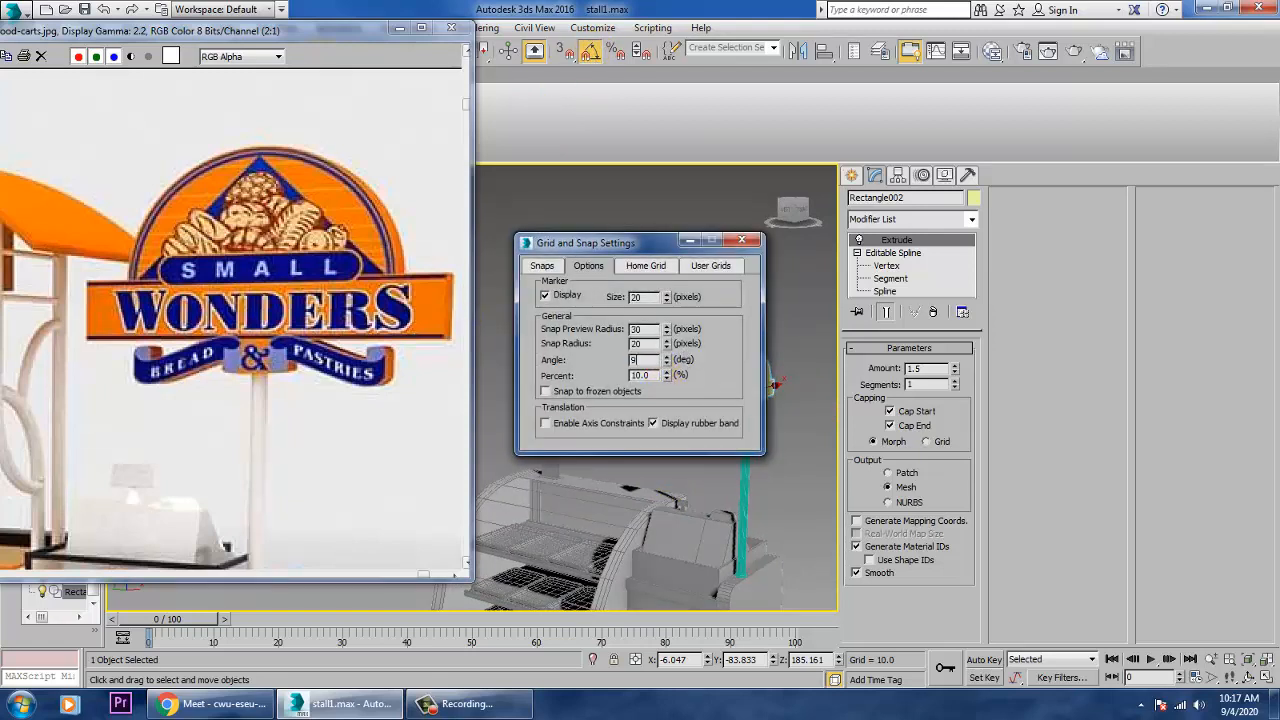
{"action": "left_click", "coordinate": [741, 241]}
{"action": "key", "text": "e"}
{"action": "left_click_drag", "start_coordinate": [790, 420], "coordinate": [745, 404]}
{"action": "key", "text": "r"}
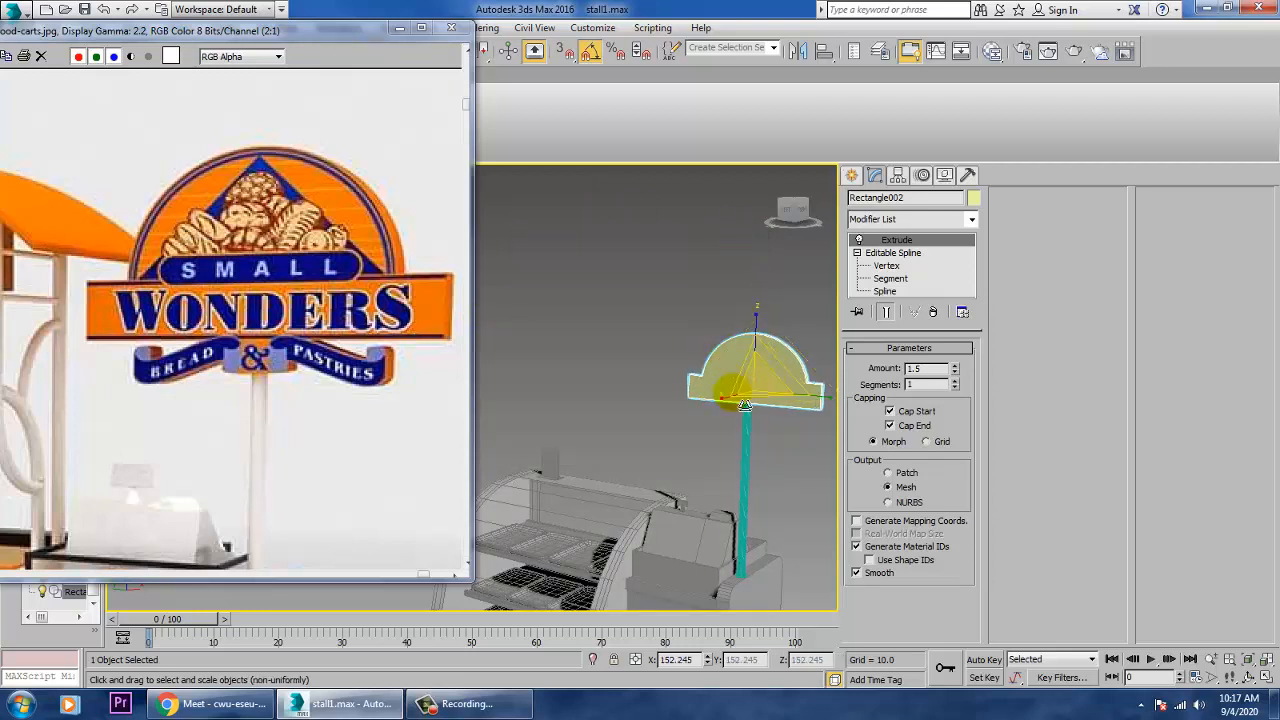
- Centre the sign board over the post at about Y -81.257 and widen the perspective viewport
{"action": "middle_click_drag", "start_coordinate": [745, 404], "coordinate": [738, 400], "text": "alt"}
{"action": "key", "text": "w"}
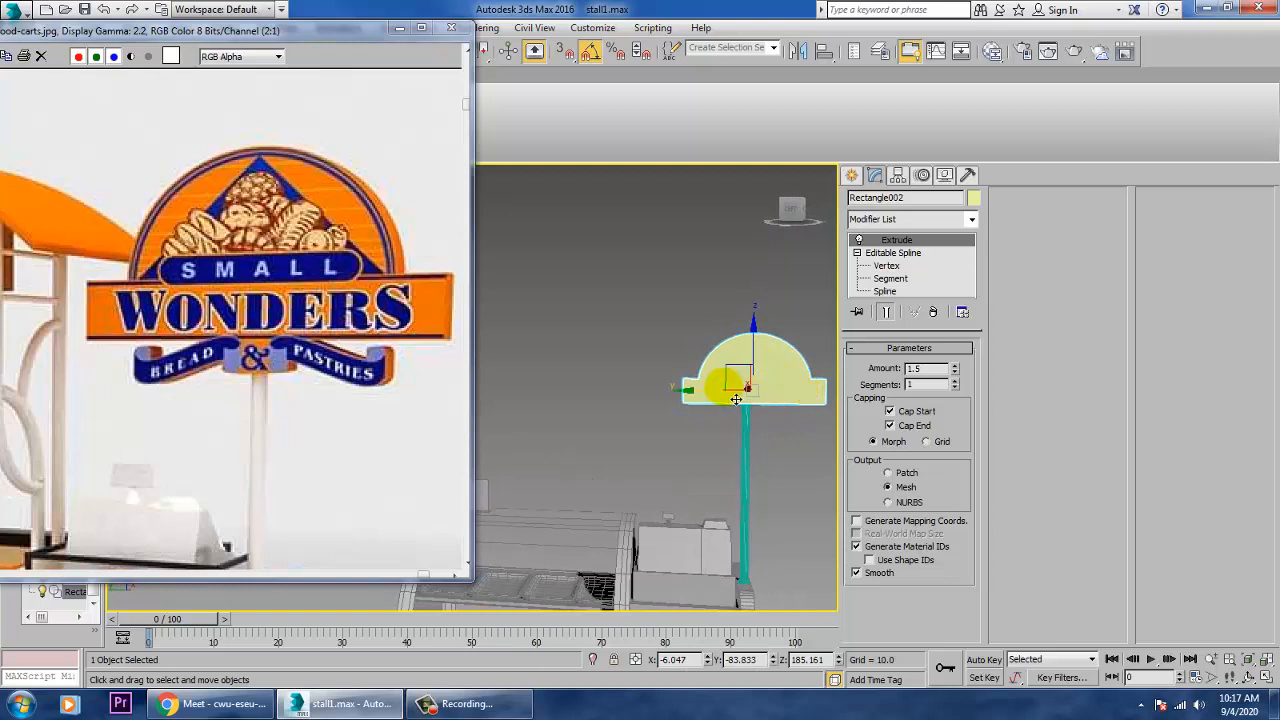
{"action": "left_click_drag", "start_coordinate": [715, 402], "coordinate": [712, 401]}
{"action": "left_click_drag", "start_coordinate": [1063, 406], "coordinate": [1179, 459]}
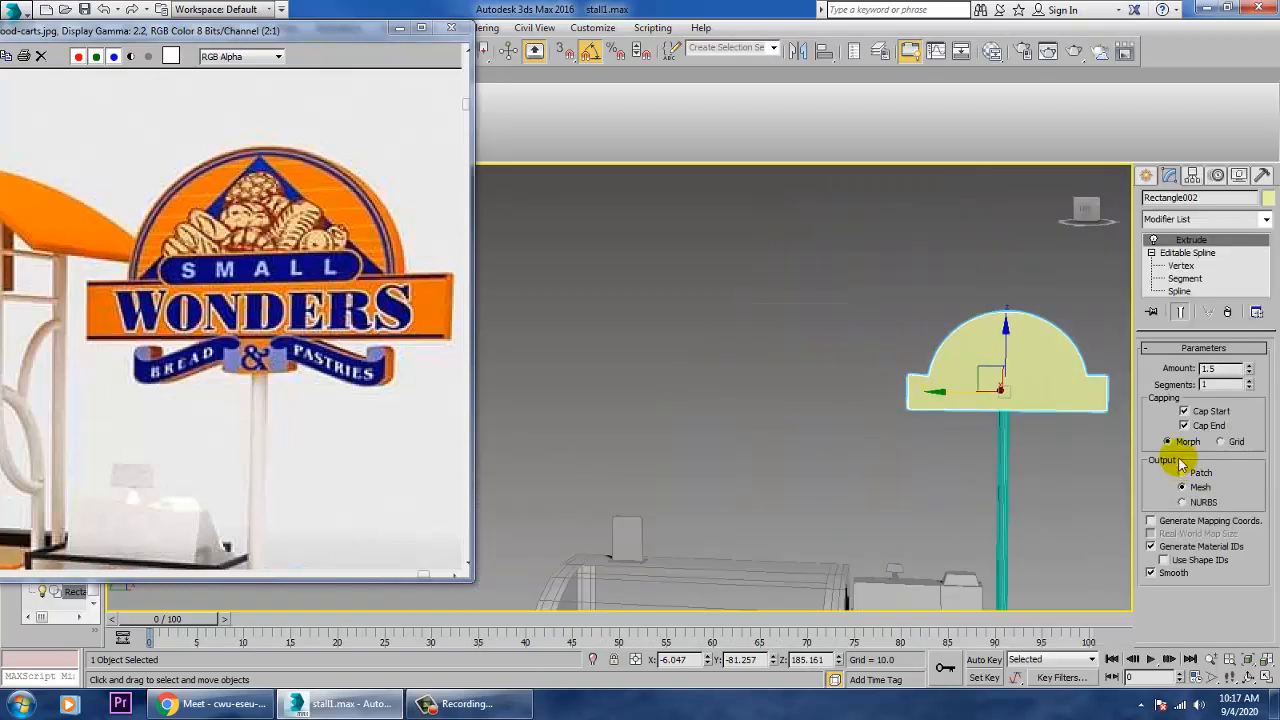
{"action": "middle_click_drag", "start_coordinate": [1071, 457], "coordinate": [789, 354], "text": "alt"}
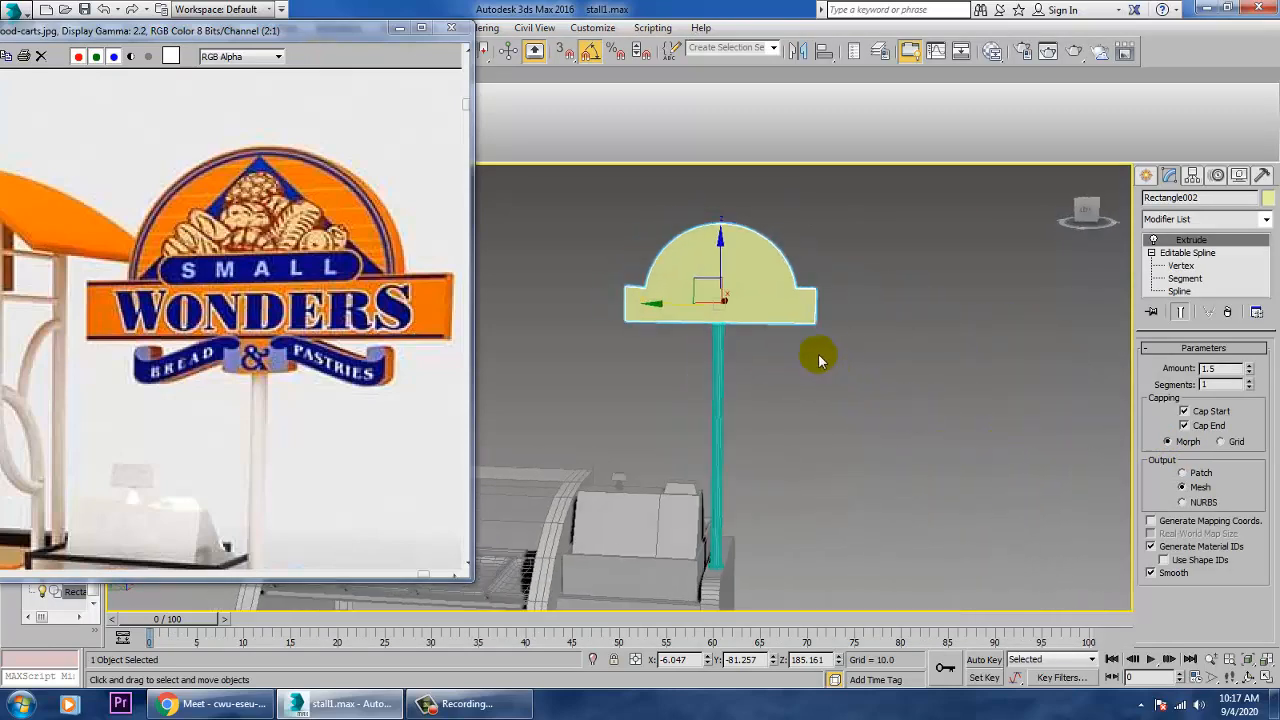
- Scale the sign board up uniformly to match the reference proportions and raise it to about Z 185.911
{"action": "scroll", "coordinate": [185, 419], "scroll_direction": "down", "scroll_amount": 3}
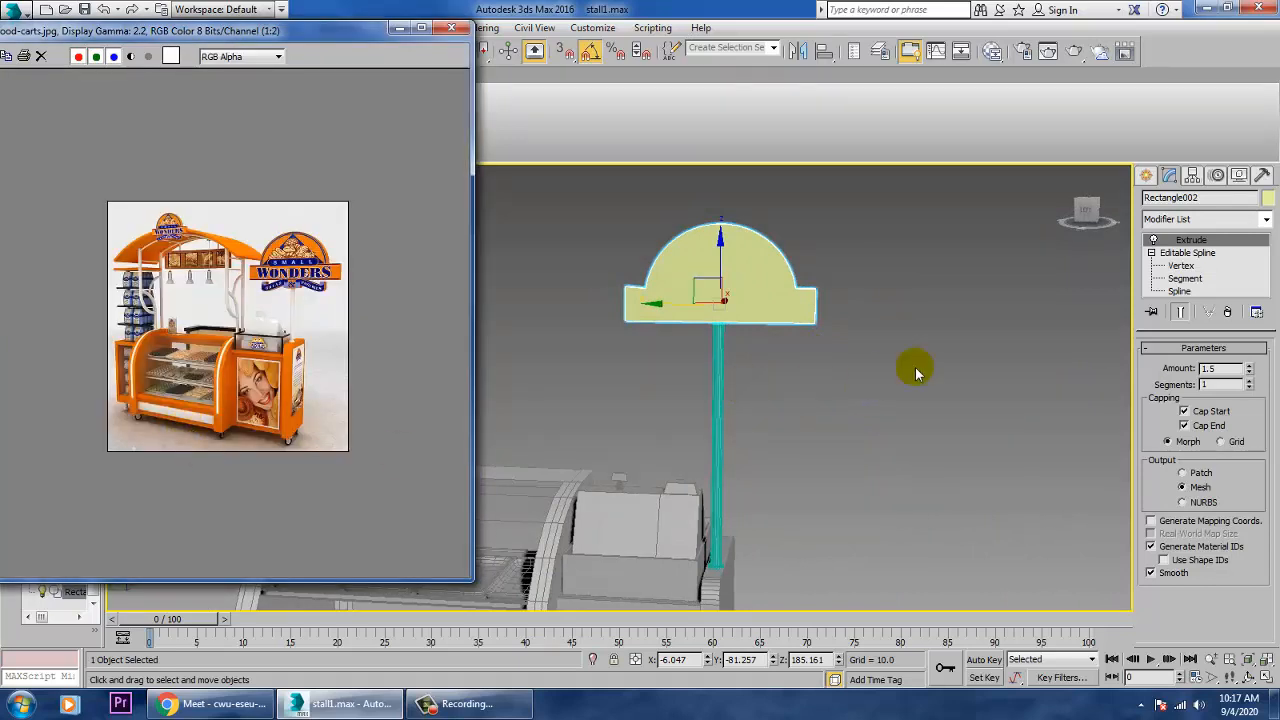
{"action": "key", "text": "r"}
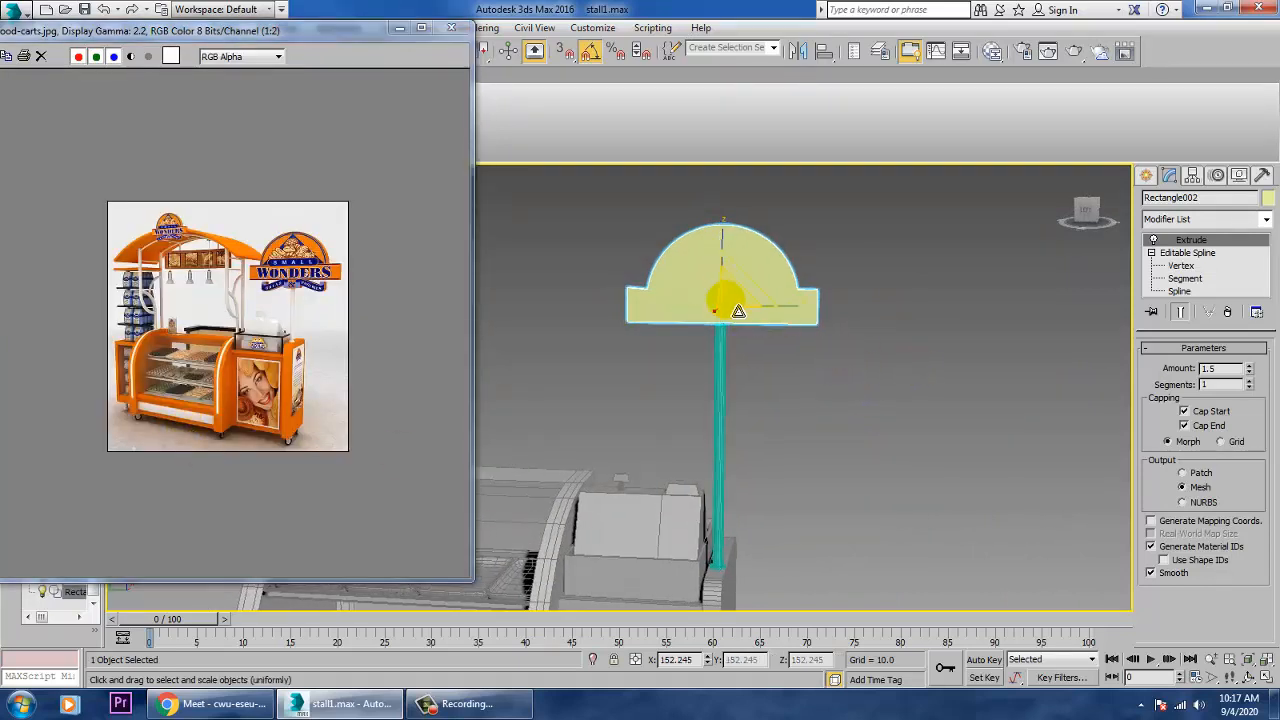
{"action": "left_click_drag", "start_coordinate": [738, 311], "coordinate": [734, 266]}
{"action": "key", "text": "w"}
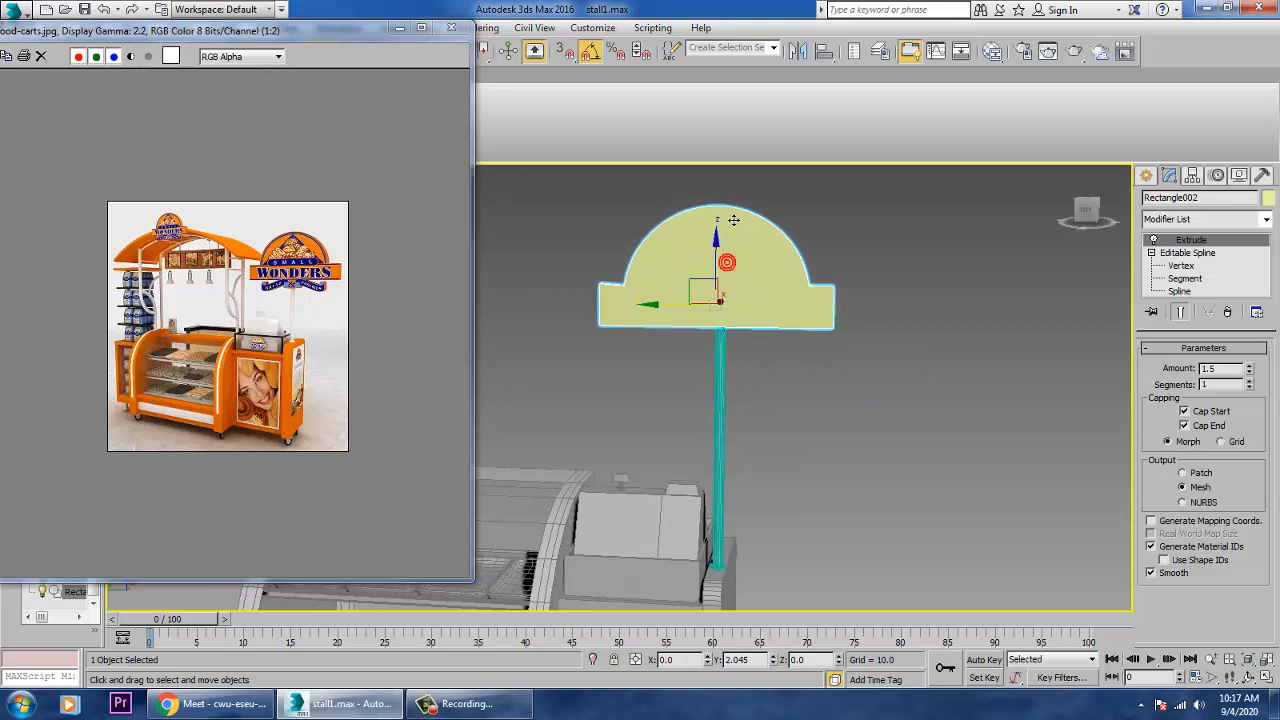
{"action": "left_click_drag", "start_coordinate": [734, 220], "coordinate": [722, 256]}
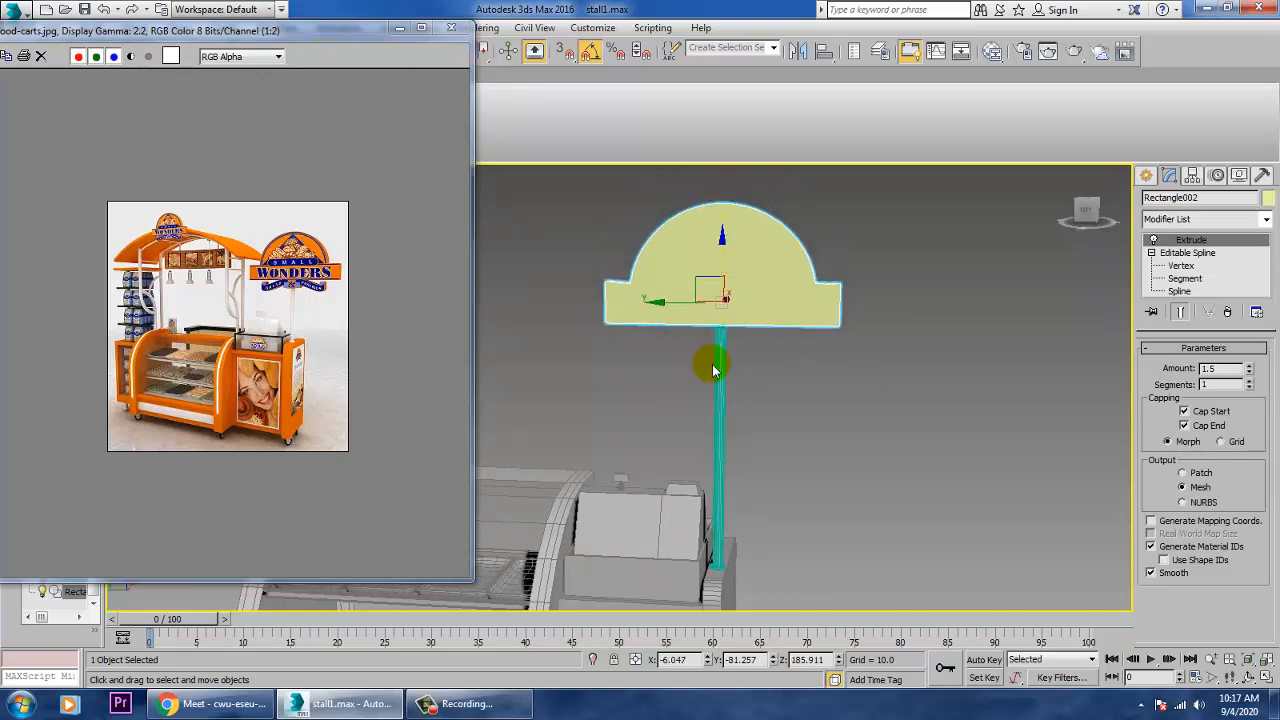
- Raise the support post's top vertices to about Z 191.547, behind the sign board, and finish vertex editing
{"action": "left_click", "coordinate": [717, 364]}
{"action": "left_click", "coordinate": [714, 307]}
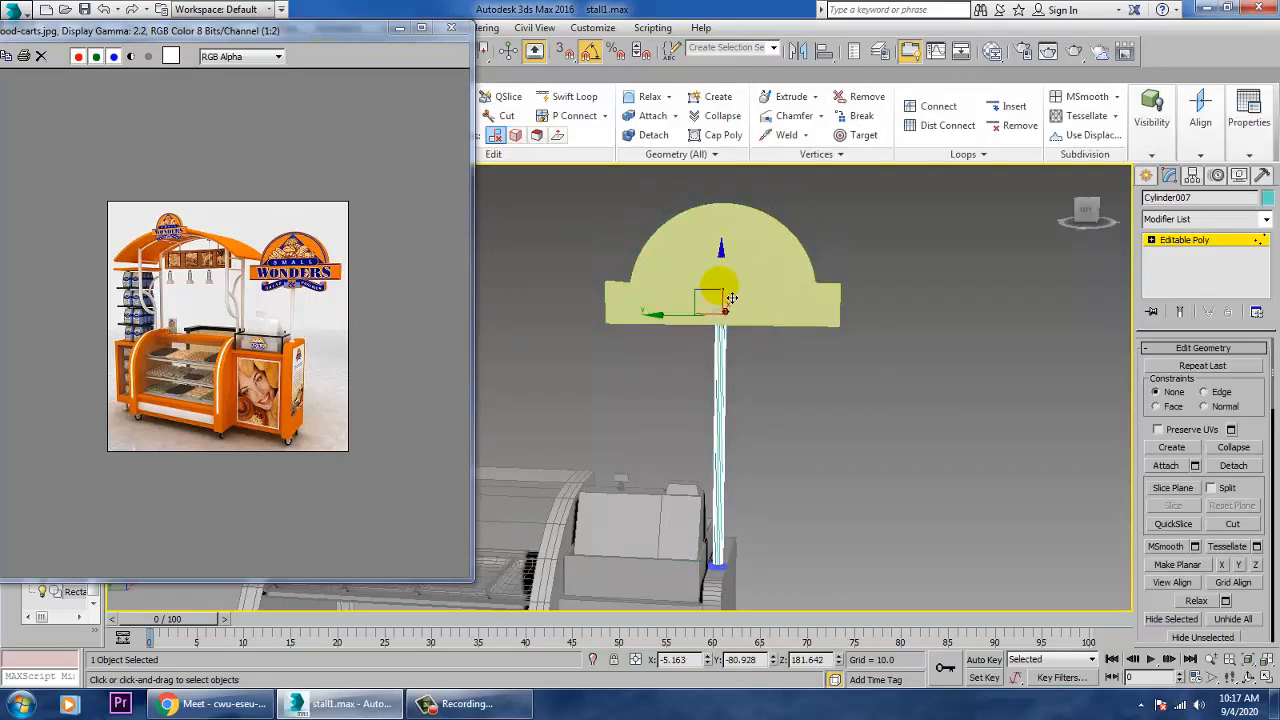
{"action": "left_click_drag", "start_coordinate": [731, 264], "coordinate": [731, 238]}
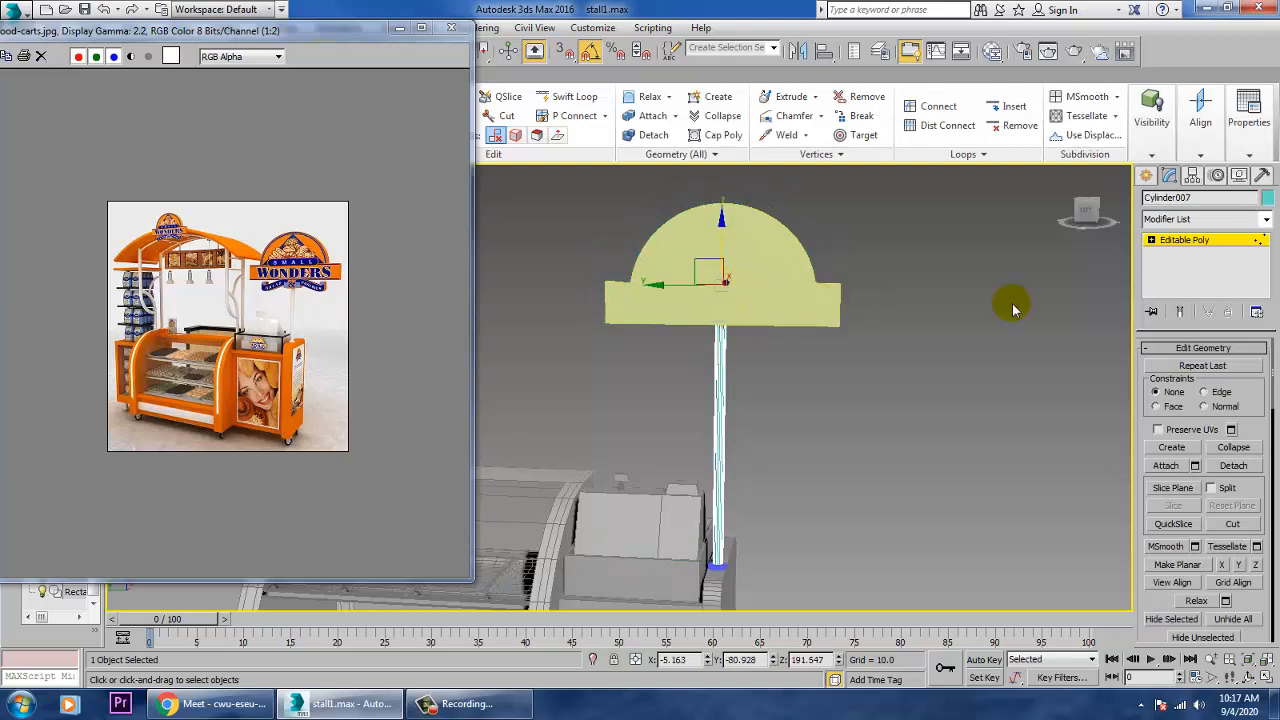
{"action": "left_click", "coordinate": [1190, 240]}
- Convert the extruded sign board to an Editable Poly
{"action": "left_click", "coordinate": [753, 311]}
{"action": "scroll", "coordinate": [797, 328], "scroll_direction": "up", "scroll_amount": 3}
{"action": "middle_click_drag", "start_coordinate": [802, 333], "coordinate": [896, 403]}
{"action": "right_click", "coordinate": [862, 302]}
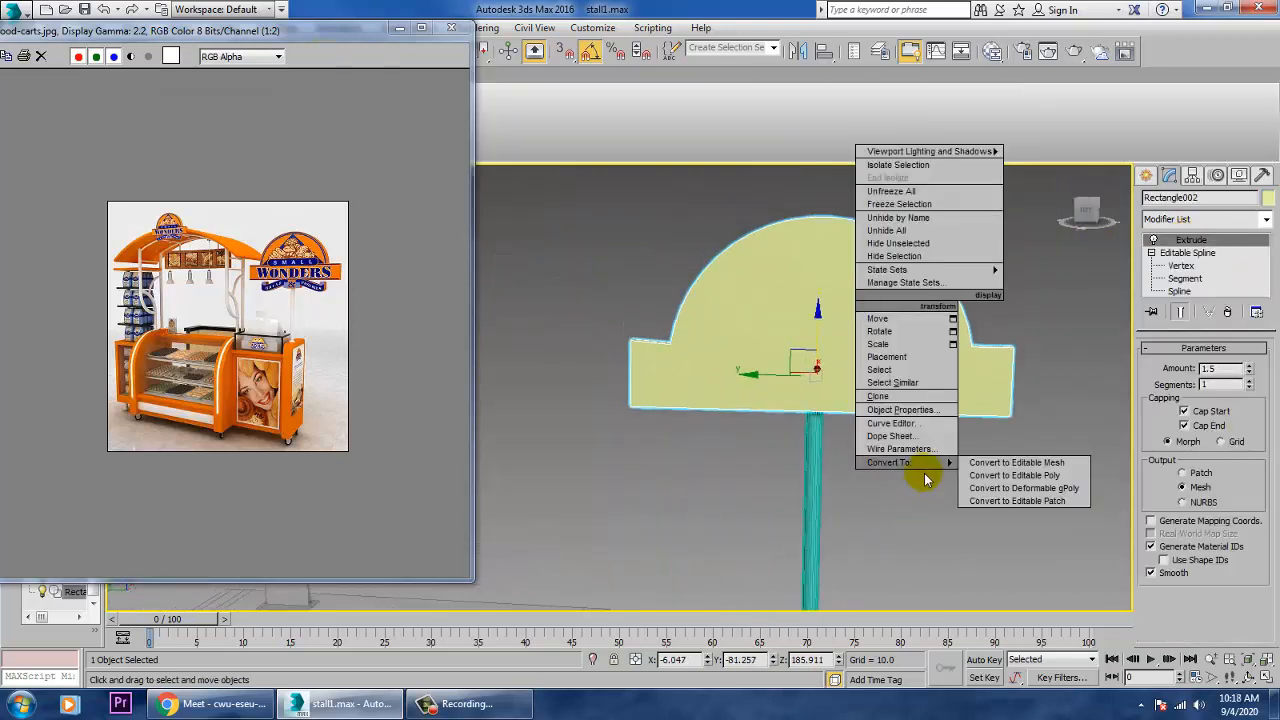
{"action": "left_click", "coordinate": [924, 468]}
{"action": "left_click", "coordinate": [991, 474]}
- Add two Swift Loop edge loops across the sign board's underside, one on each side of the post
{"action": "middle_click_drag", "start_coordinate": [991, 472], "coordinate": [886, 317], "text": "alt"}
{"action": "left_click", "coordinate": [568, 96]}
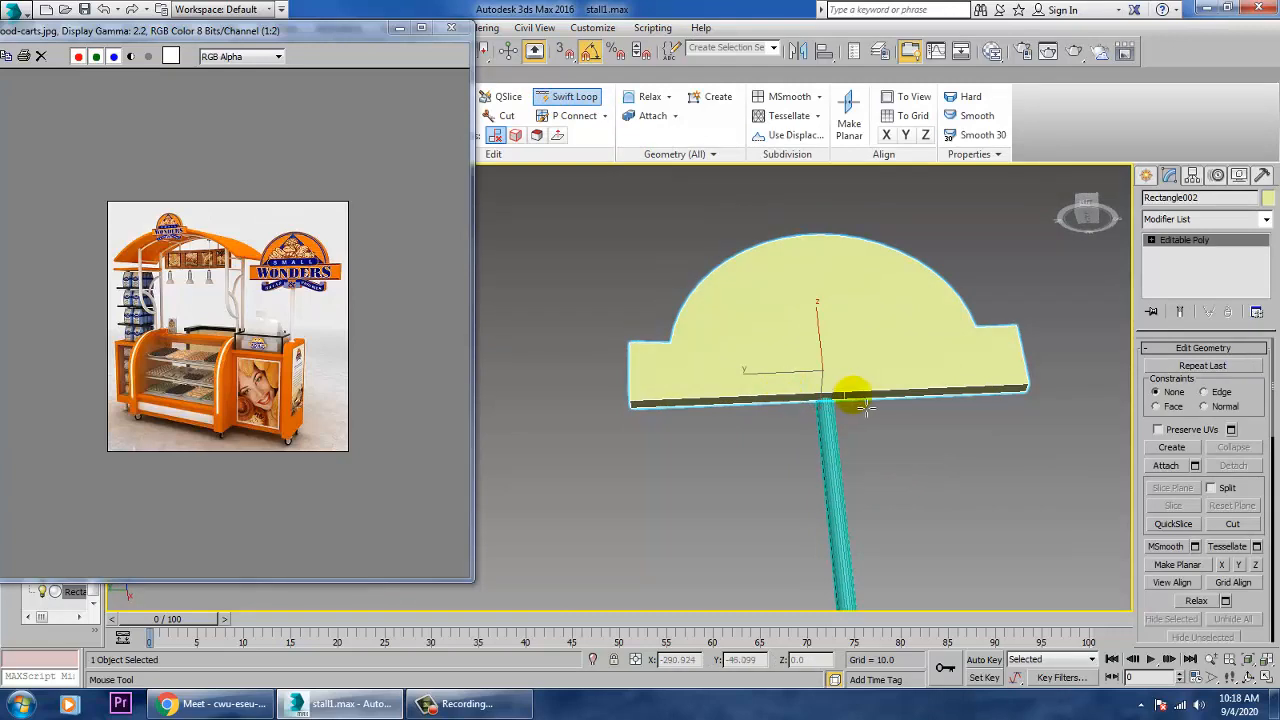
{"action": "middle_click_drag", "start_coordinate": [918, 458], "coordinate": [928, 524], "text": "alt"}
{"action": "right_click", "coordinate": [927, 487]}
- Extrude the underside polygon between the two new loops downward to about Z 170.749, forming a central tab
{"action": "scroll", "coordinate": [915, 499], "scroll_direction": "up", "scroll_amount": 3}
{"action": "key", "text": "4"}
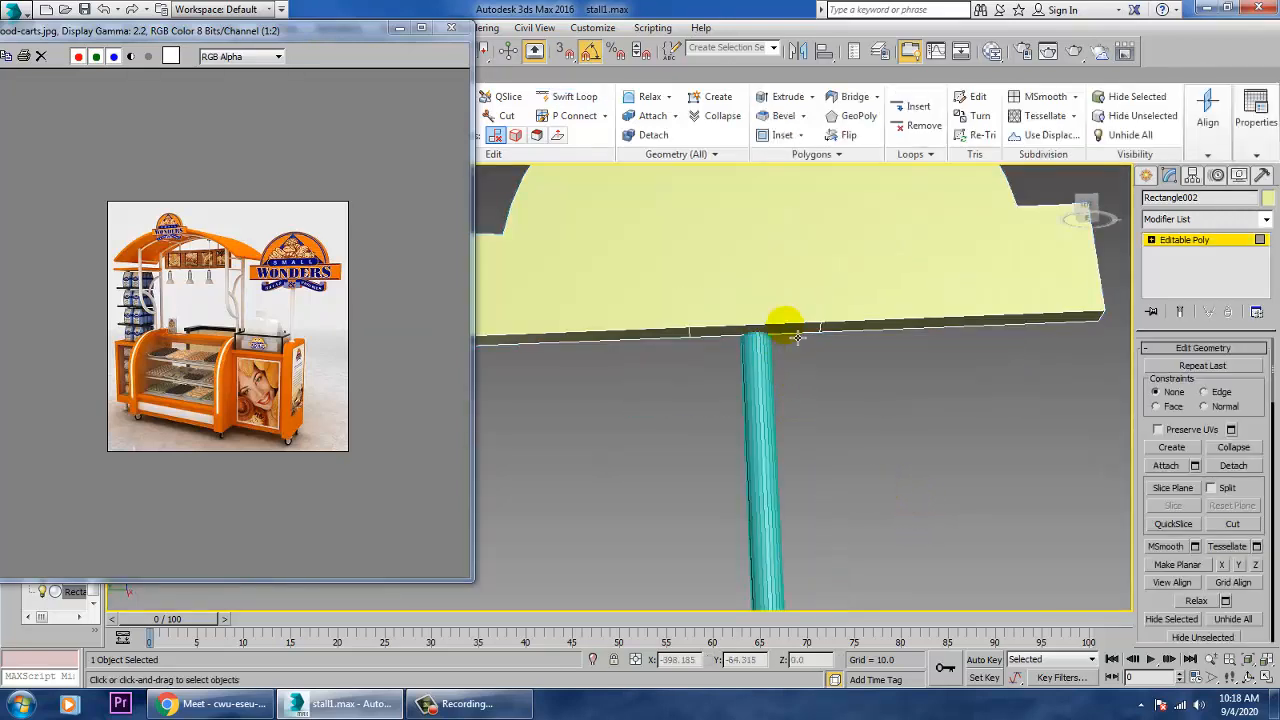
{"action": "left_click", "coordinate": [777, 326]}
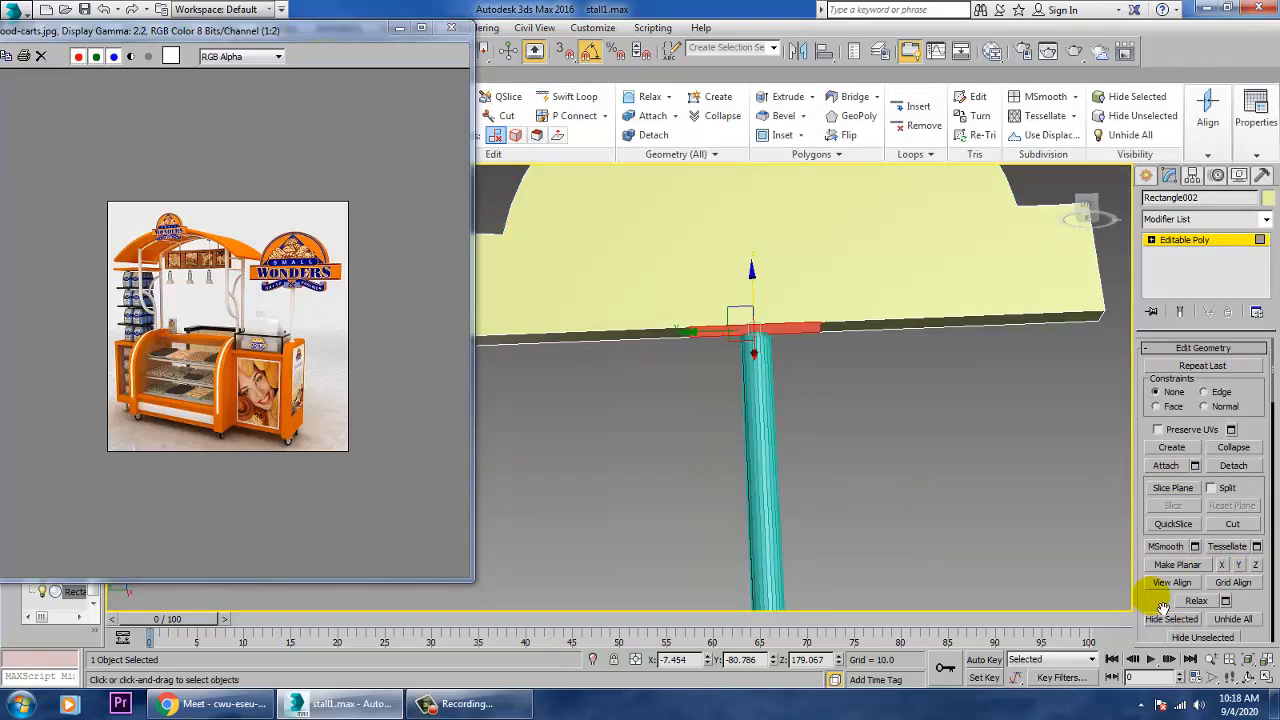
{"action": "scroll", "coordinate": [1180, 586], "scroll_direction": "up", "scroll_amount": 5}
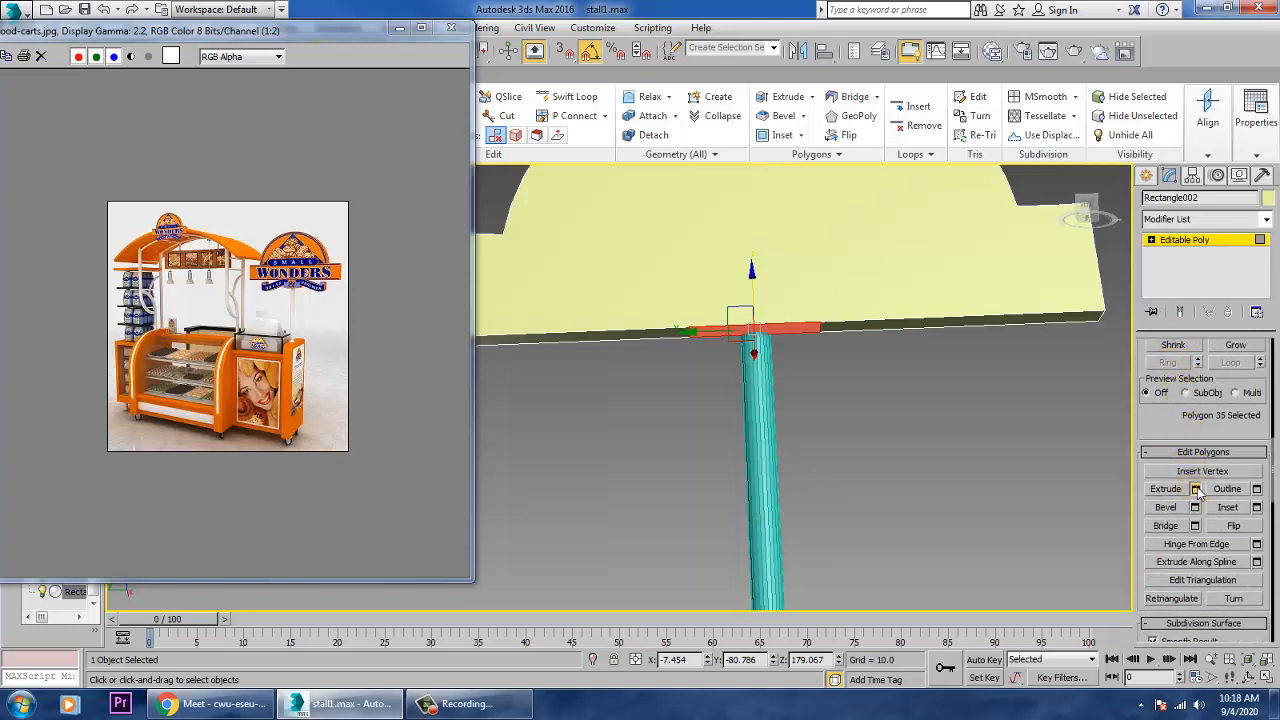
{"action": "left_click", "coordinate": [1195, 489]}
{"action": "left_click_drag", "start_coordinate": [630, 419], "coordinate": [649, 460]}
{"action": "left_click", "coordinate": [628, 442]}
- Examine the shape of the ribbon beneath the sign's banner in the reference image
{"action": "left_click", "coordinate": [292, 333]}
{"action": "scroll", "coordinate": [302, 301], "scroll_direction": "up", "scroll_amount": 1}
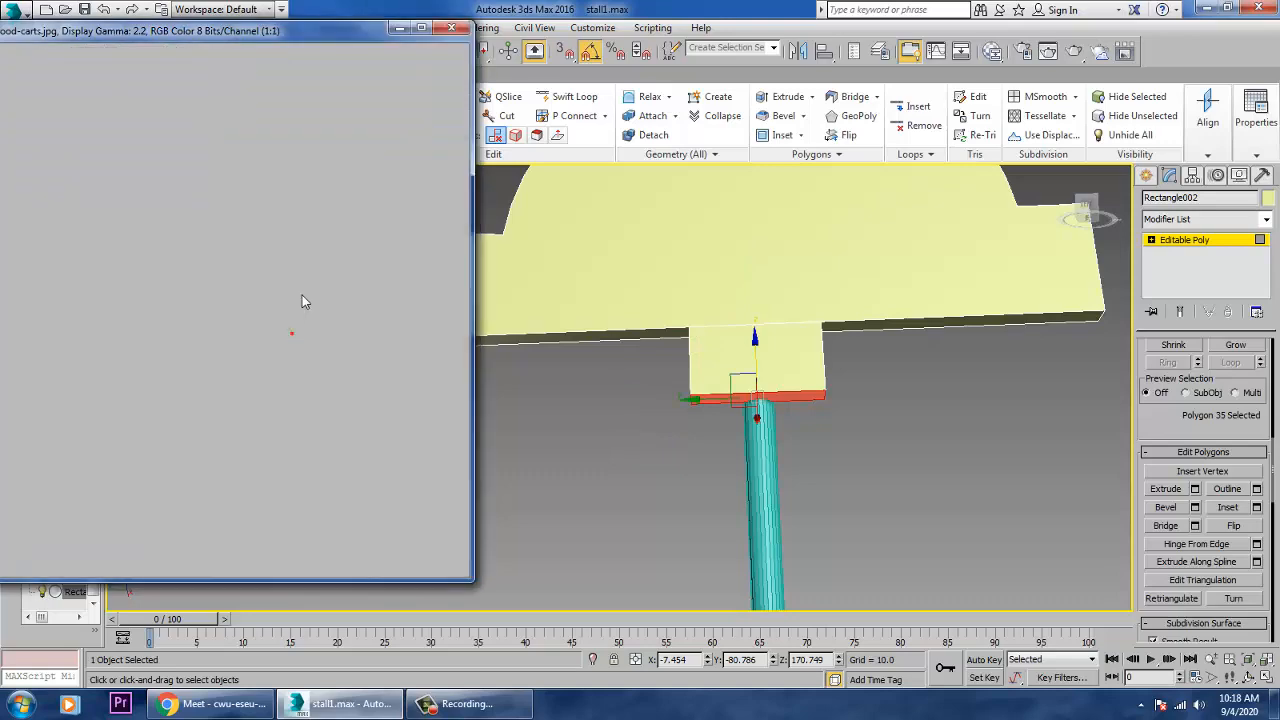
{"action": "scroll", "coordinate": [276, 346], "scroll_direction": "up", "scroll_amount": 1}
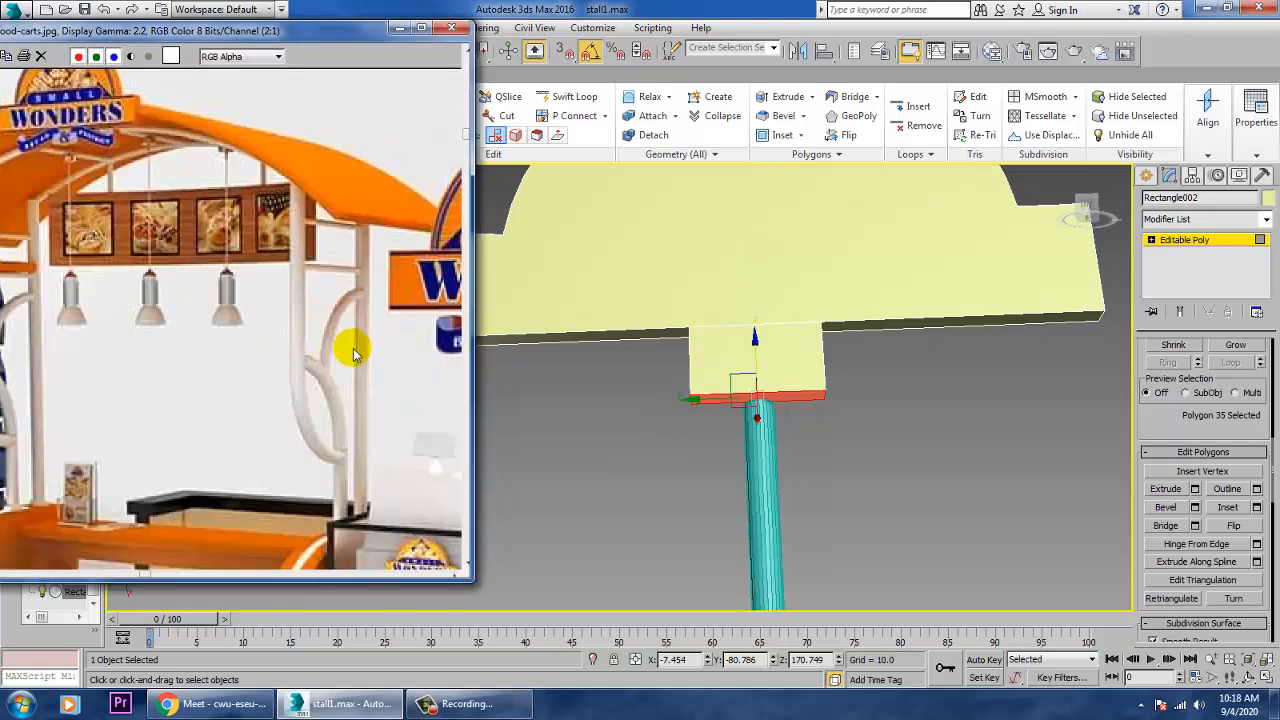
{"action": "middle_click_drag", "start_coordinate": [353, 355], "coordinate": [200, 333]}
{"action": "mouse_move", "coordinate": [386, 327]}
{"action": "middle_mouse_down"}
{"action": "mouse_move", "coordinate": [192, 313]}
{"action": "mouse_move", "coordinate": [320, 330]}
{"action": "middle_mouse_up"}
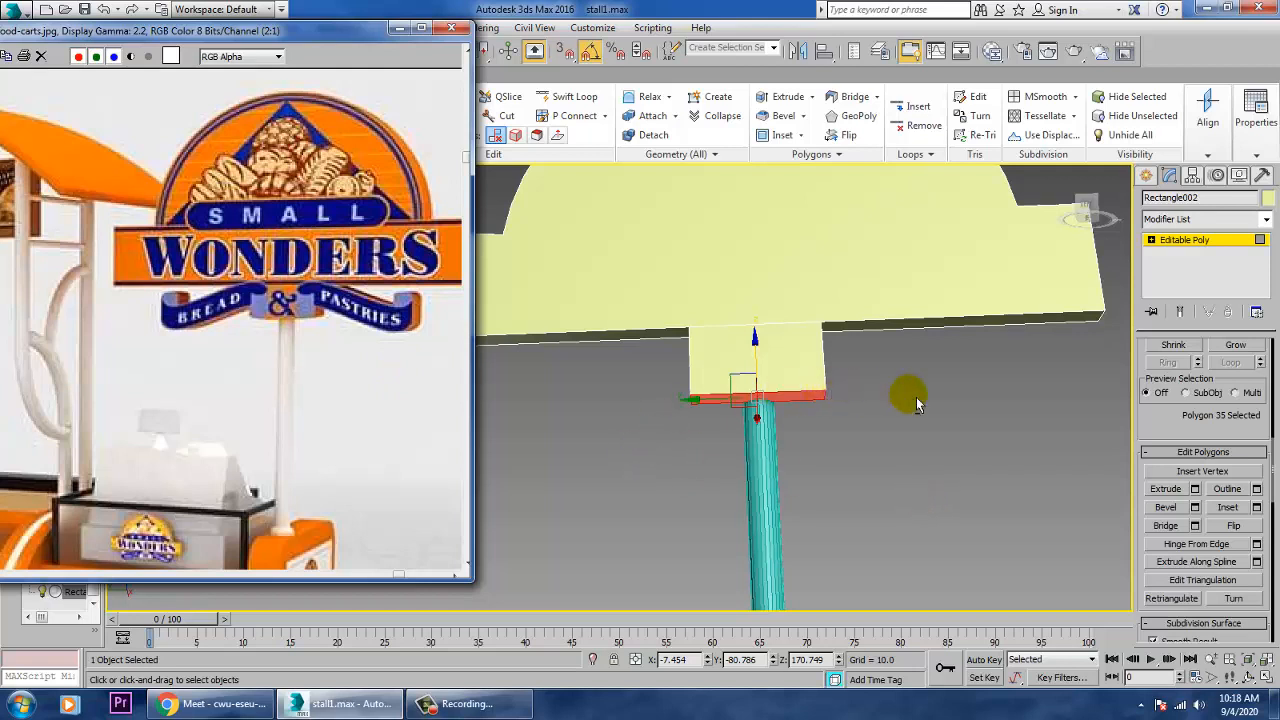
- In the left view, draw a curved two-point line without AutoGrid from the tab's right edge down to about Y -118.565, Z 163.282
{"action": "key", "text": "alt+w"}
{"action": "right_click", "coordinate": [877, 314]}
{"action": "key", "text": "alt+w"}
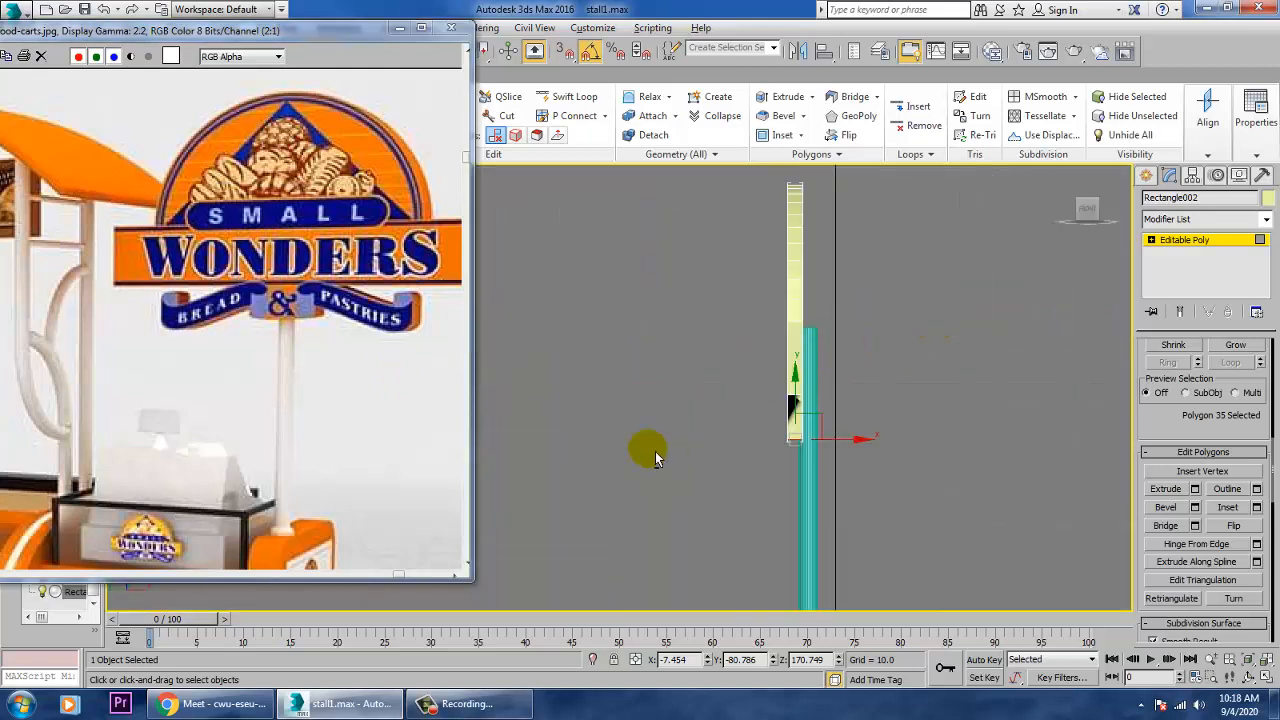
{"action": "key", "text": "alt+w"}
{"action": "right_click", "coordinate": [552, 484]}
{"action": "key", "text": "alt+w"}
{"action": "scroll", "coordinate": [712, 430], "scroll_direction": "down", "scroll_amount": 10}
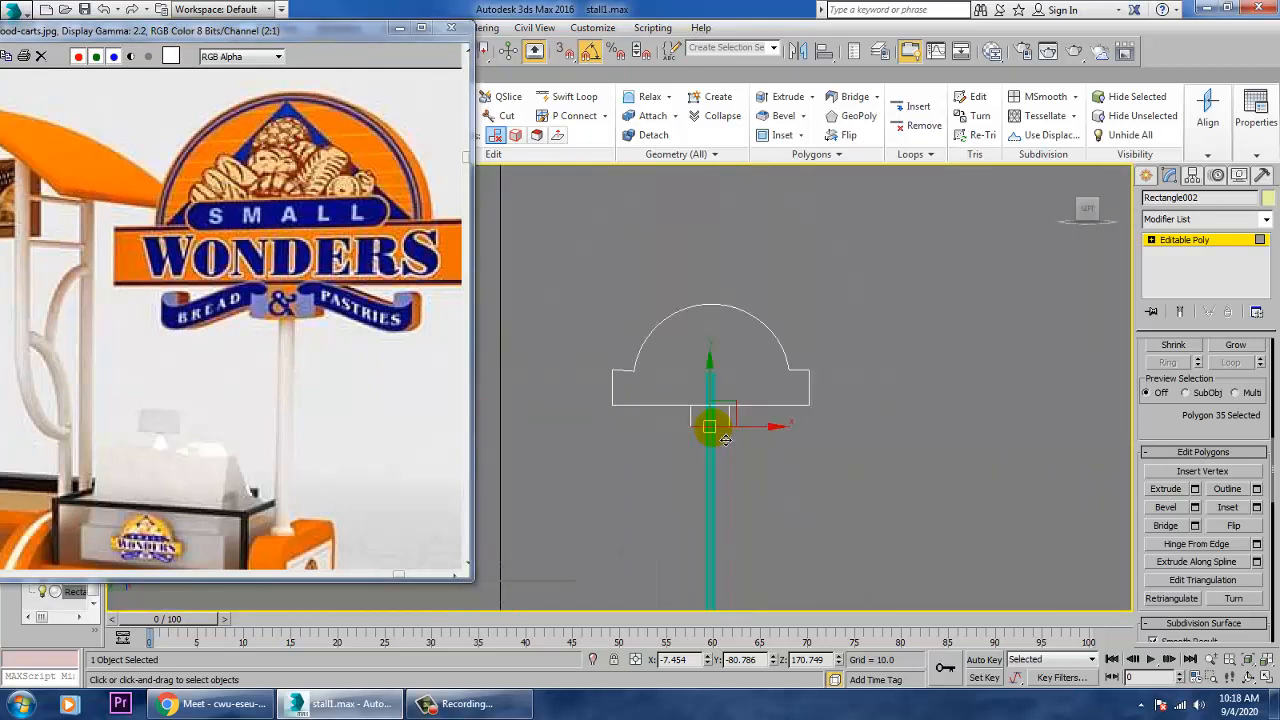
{"action": "scroll", "coordinate": [726, 430], "scroll_direction": "down", "scroll_amount": 2}
{"action": "middle_click_drag", "start_coordinate": [726, 426], "coordinate": [771, 418]}
{"action": "scroll", "coordinate": [771, 418], "scroll_direction": "down", "scroll_amount": 2}
{"action": "scroll", "coordinate": [773, 418], "scroll_direction": "up", "scroll_amount": 4}
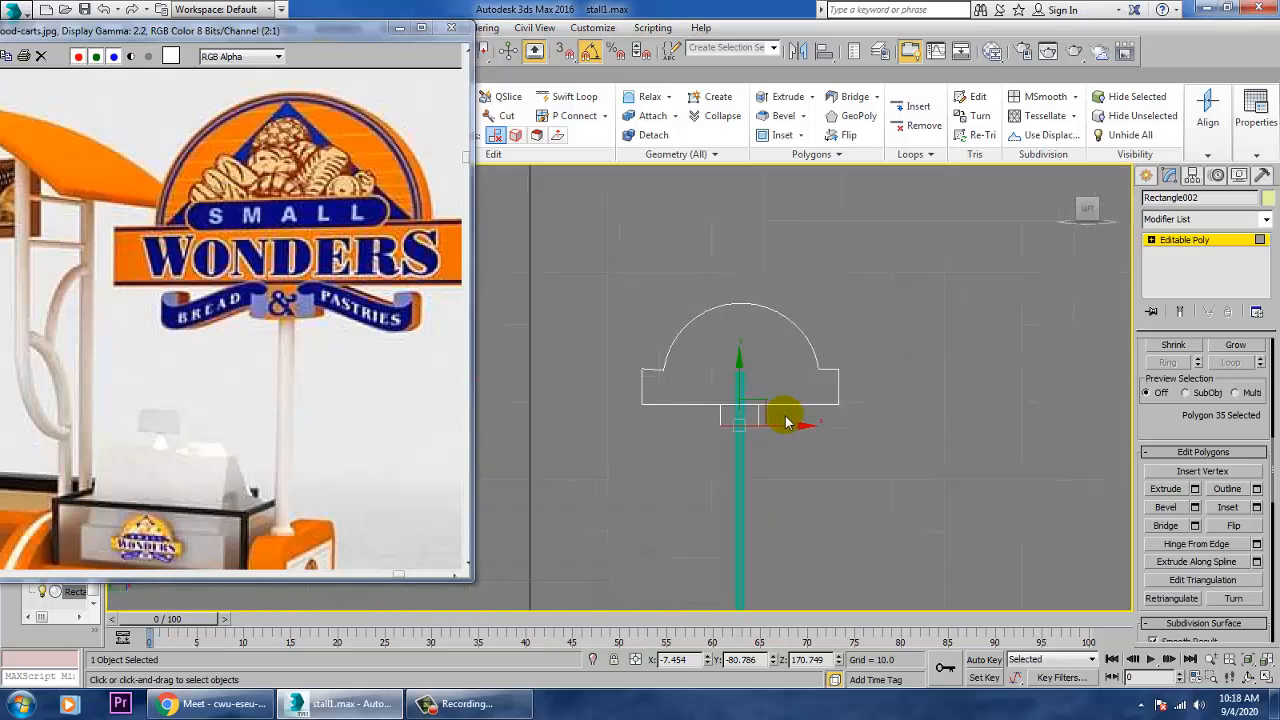
{"action": "left_click", "coordinate": [1148, 176]}
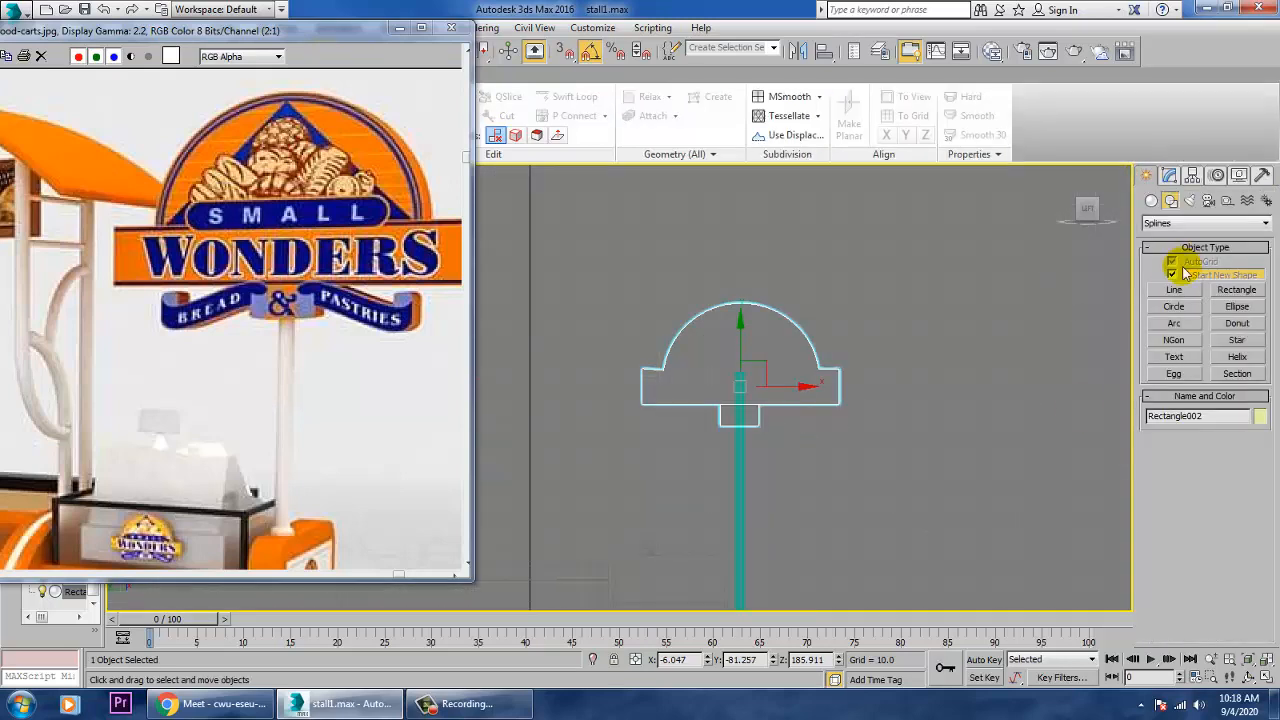
{"action": "left_click", "coordinate": [1174, 290]}
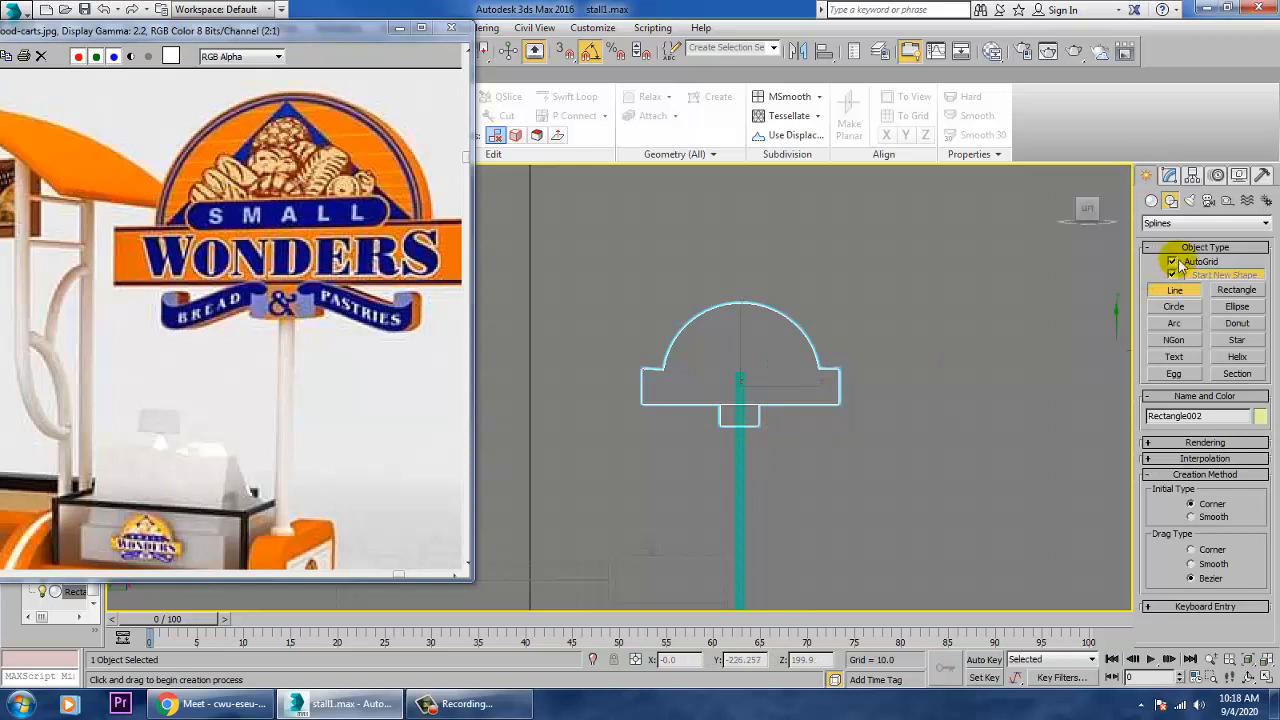
{"action": "left_click", "coordinate": [771, 424]}
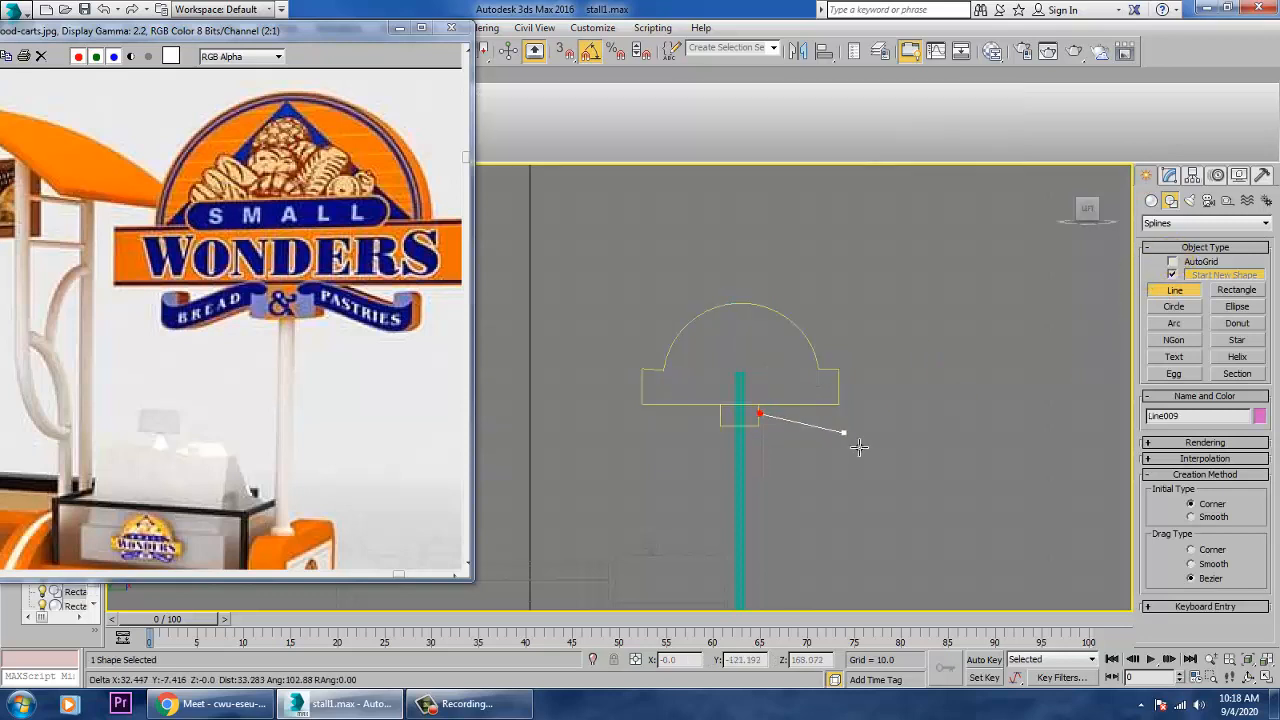
{"action": "left_click_drag", "start_coordinate": [848, 457], "coordinate": [865, 446]}
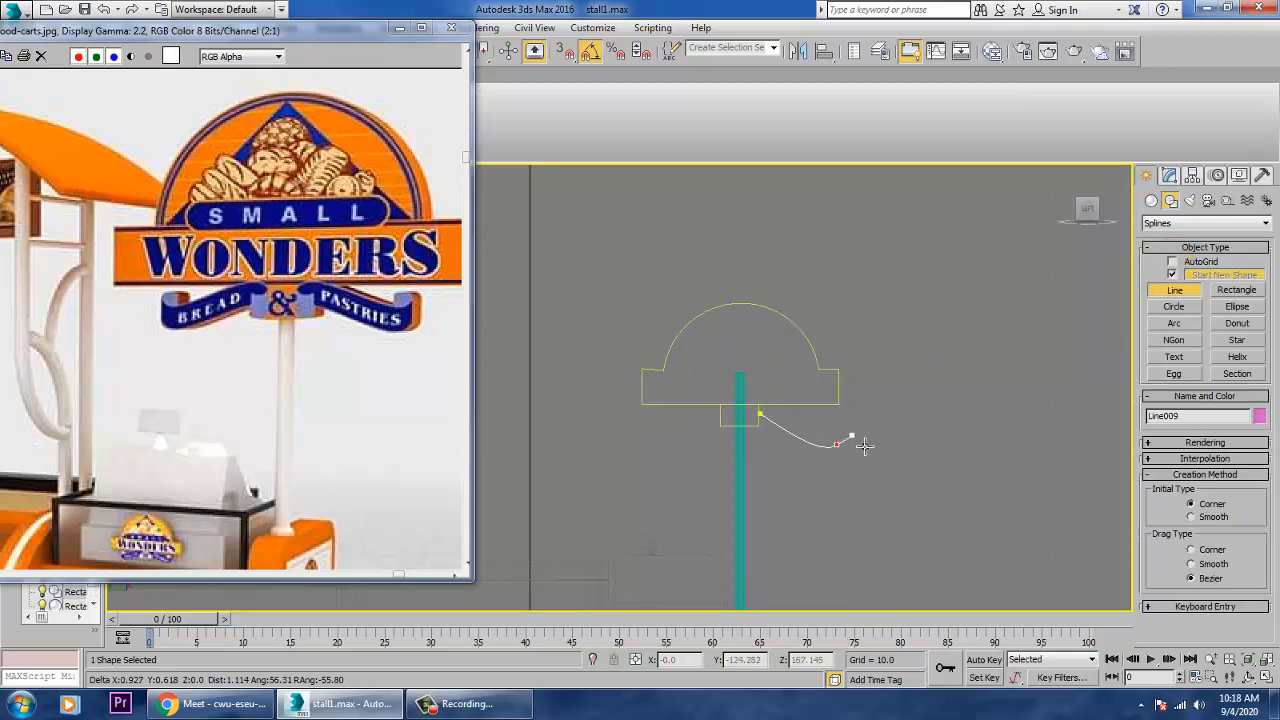
{"action": "right_click", "coordinate": [913, 492]}
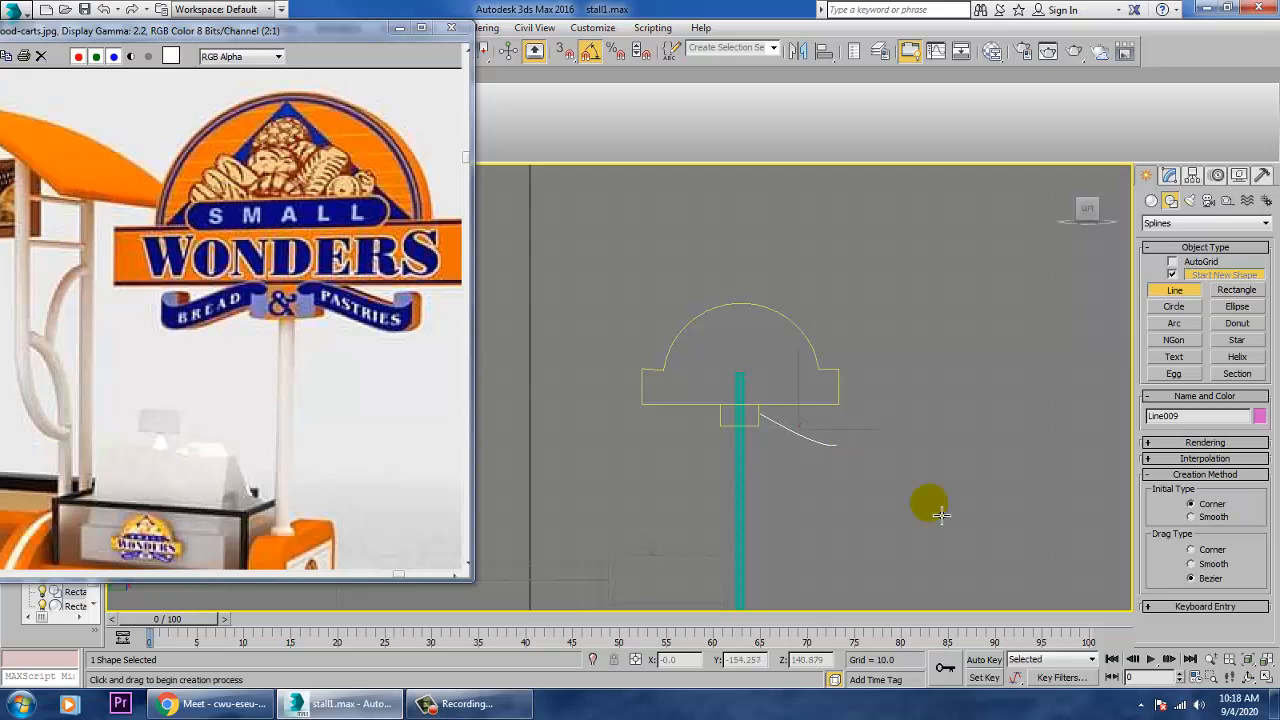
{"action": "right_click", "coordinate": [941, 515]}
{"action": "scroll", "coordinate": [806, 437], "scroll_direction": "up", "scroll_amount": 5}
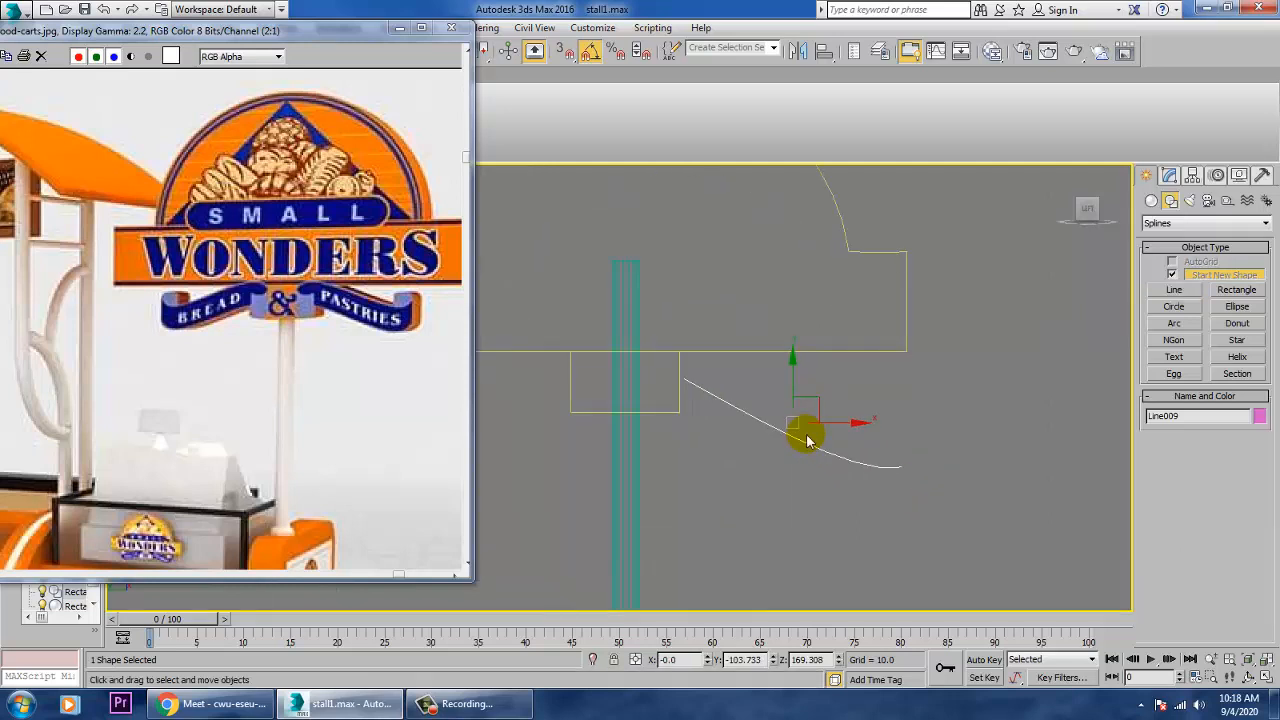
- Raise the curved line's outer end vertex to about Z 165.926
{"action": "key", "text": "1"}
{"action": "left_click", "coordinate": [902, 466]}
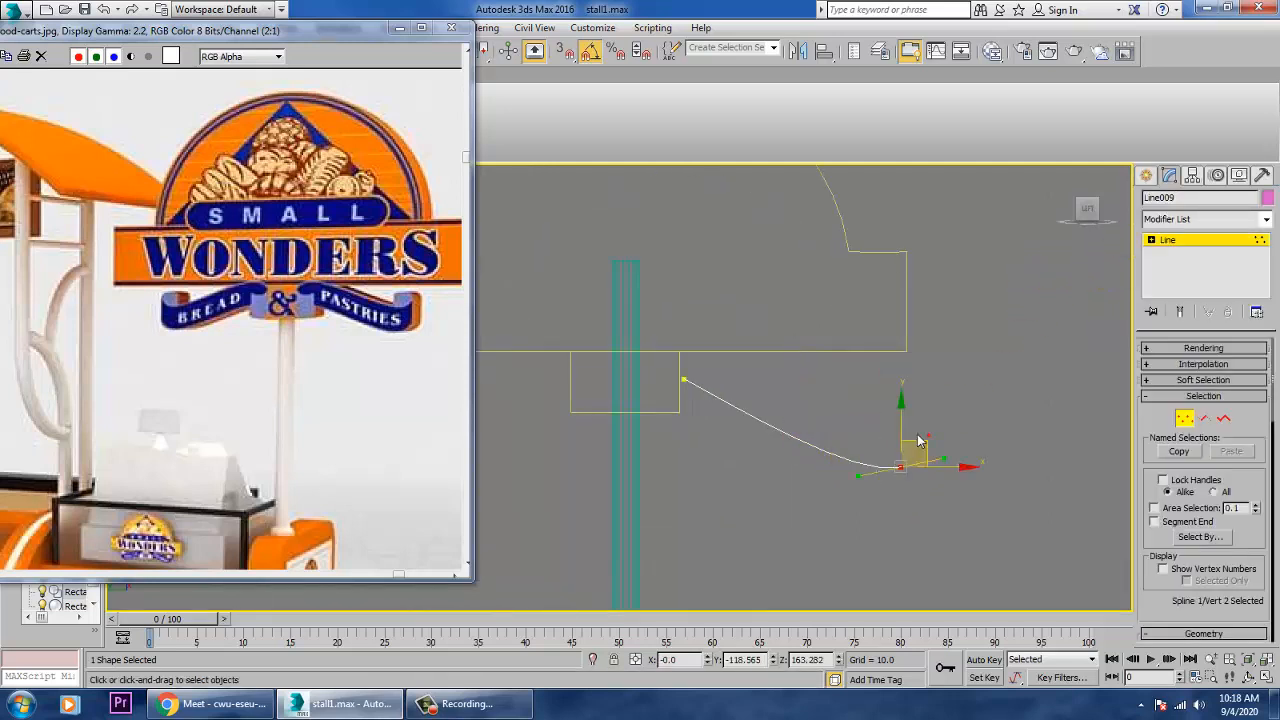
{"action": "left_click_drag", "start_coordinate": [917, 427], "coordinate": [915, 406]}
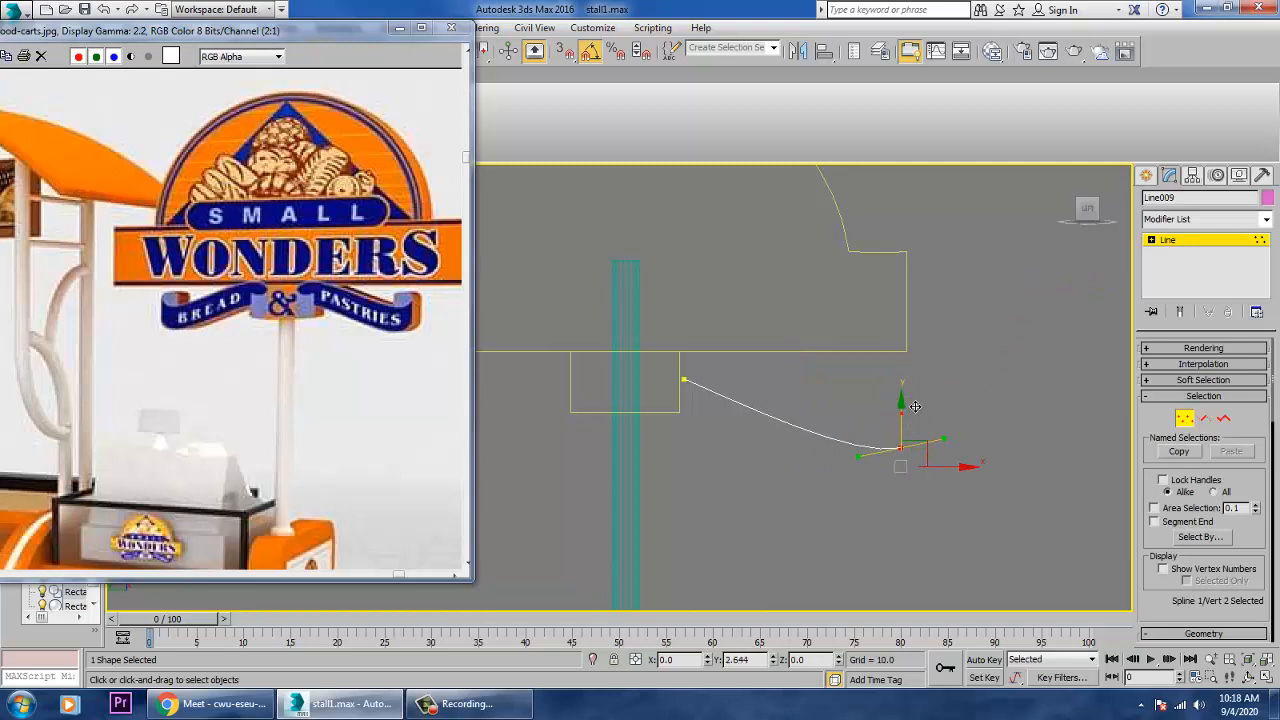
- Show the line's thickness in the viewport with a rectangular section, length 6.0 and width 5.9, and finish vertex editing
{"action": "left_click", "coordinate": [1190, 348]}
{"action": "left_click", "coordinate": [1168, 379]}
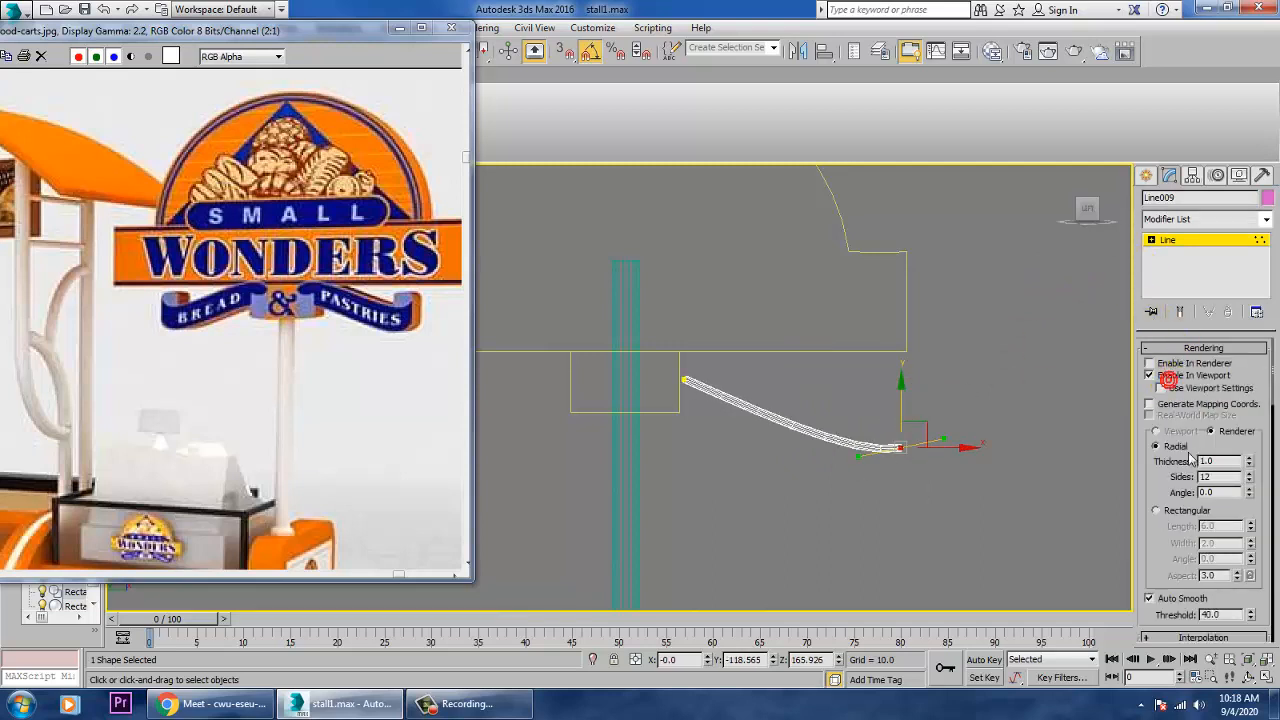
{"action": "left_click", "coordinate": [1158, 511]}
{"action": "left_click_drag", "start_coordinate": [1252, 535], "coordinate": [1232, 405]}
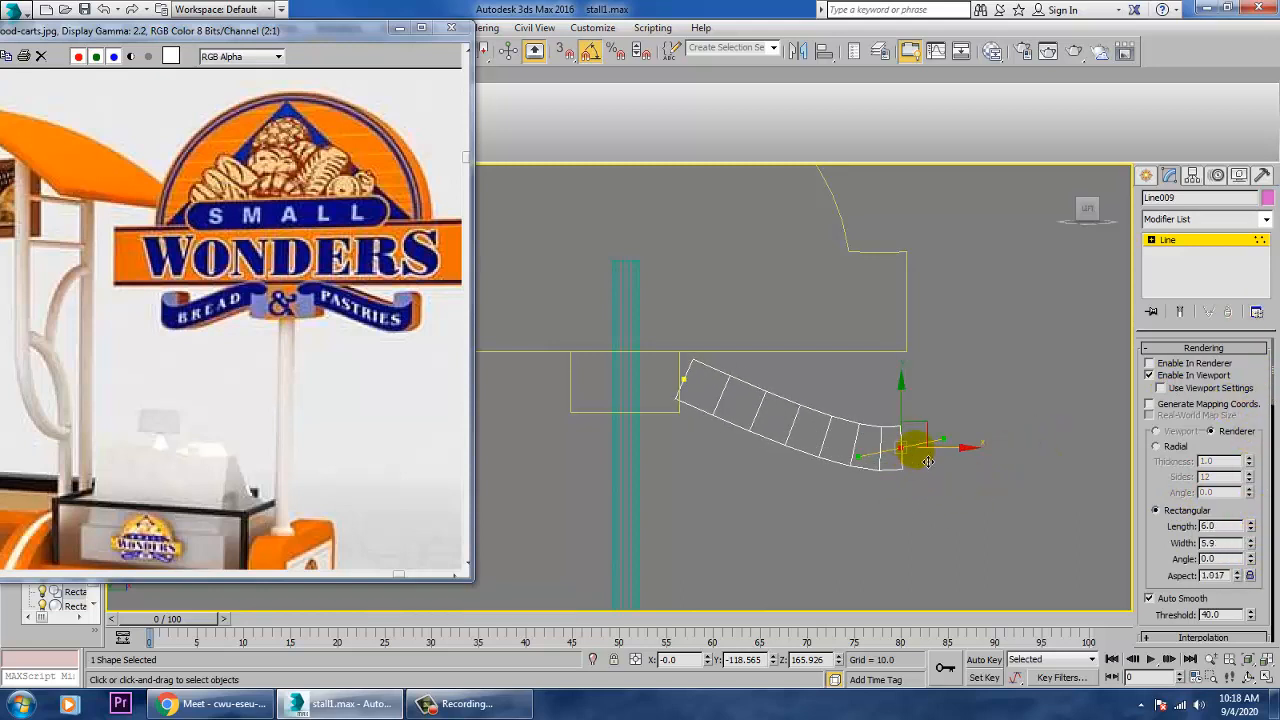
{"action": "left_click", "coordinate": [1196, 249]}
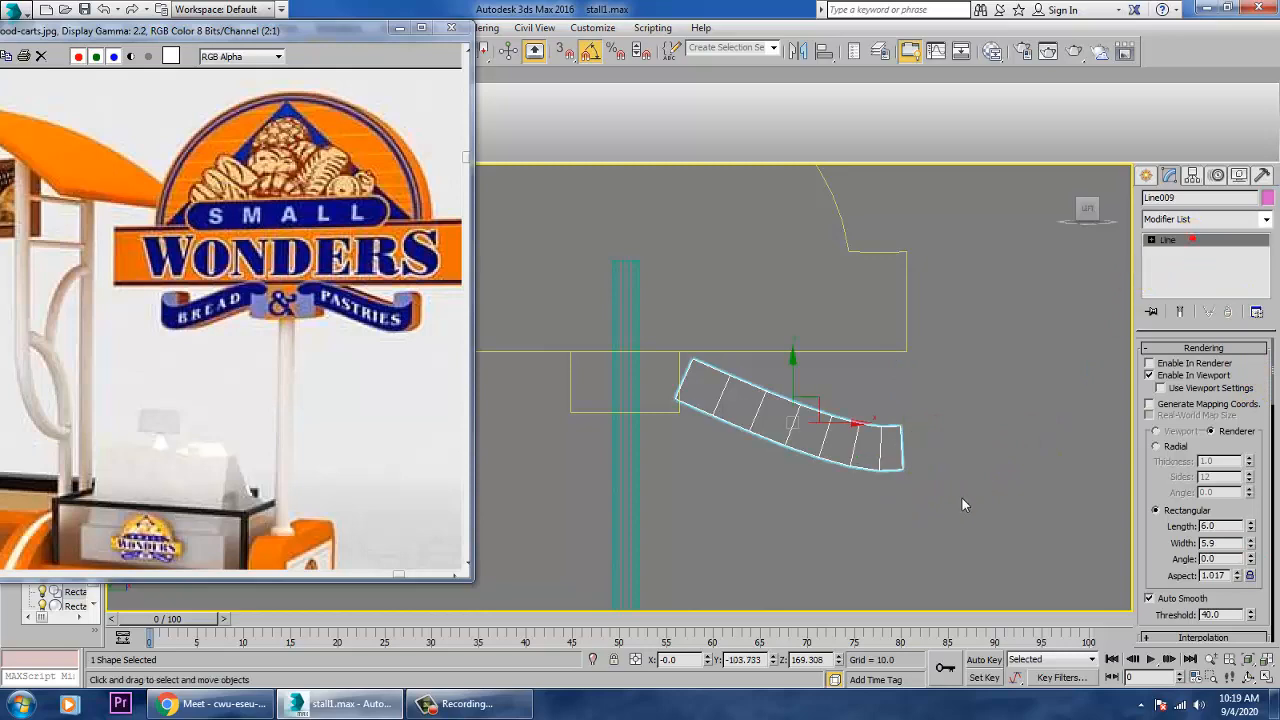
- Reduce the ribbon's rectangular section length to 1.74 and reposition it against the sign at about X -7.874, Y -101.86
{"action": "left_click_drag", "start_coordinate": [862, 436], "coordinate": [852, 432]}
{"action": "key", "text": "alt+w"}
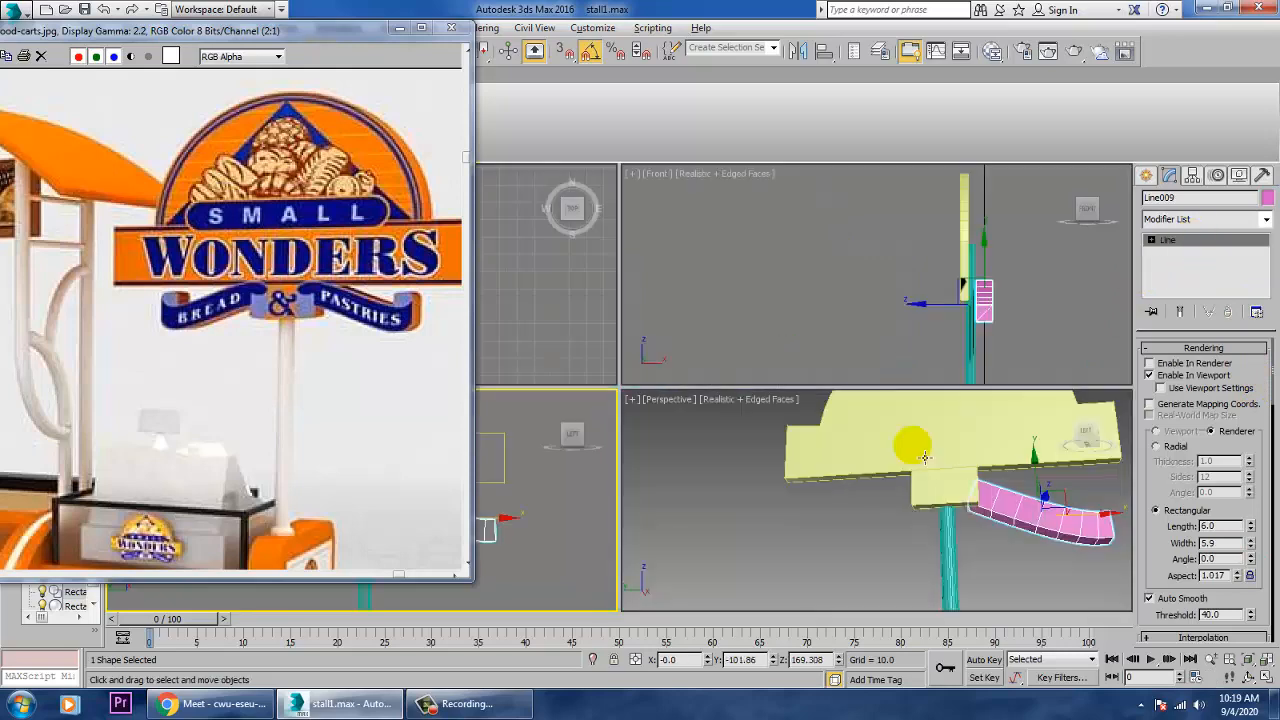
{"action": "right_click", "coordinate": [918, 452]}
{"action": "key", "text": "z"}
{"action": "key", "text": "alt+w"}
{"action": "scroll", "coordinate": [953, 486], "scroll_direction": "down", "scroll_amount": 5}
{"action": "middle_click_drag", "start_coordinate": [953, 486], "coordinate": [1055, 476], "text": "alt"}
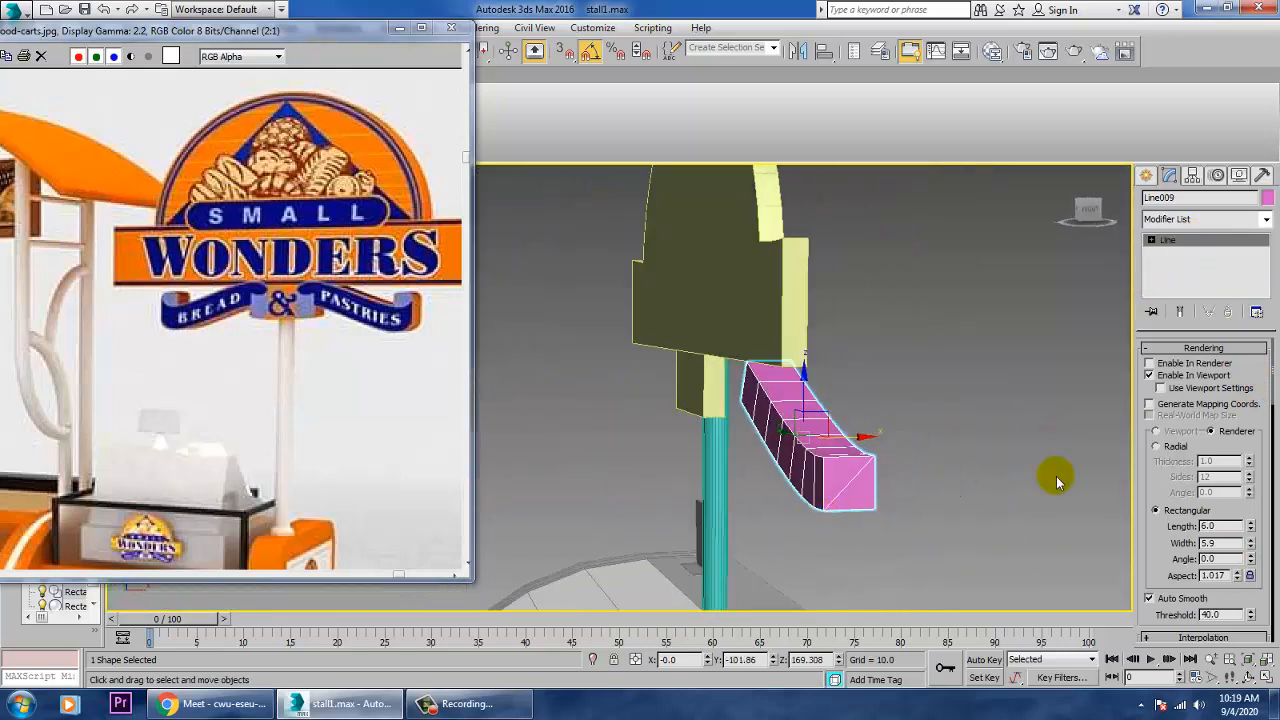
{"action": "left_click_drag", "start_coordinate": [1250, 527], "coordinate": [1250, 575]}
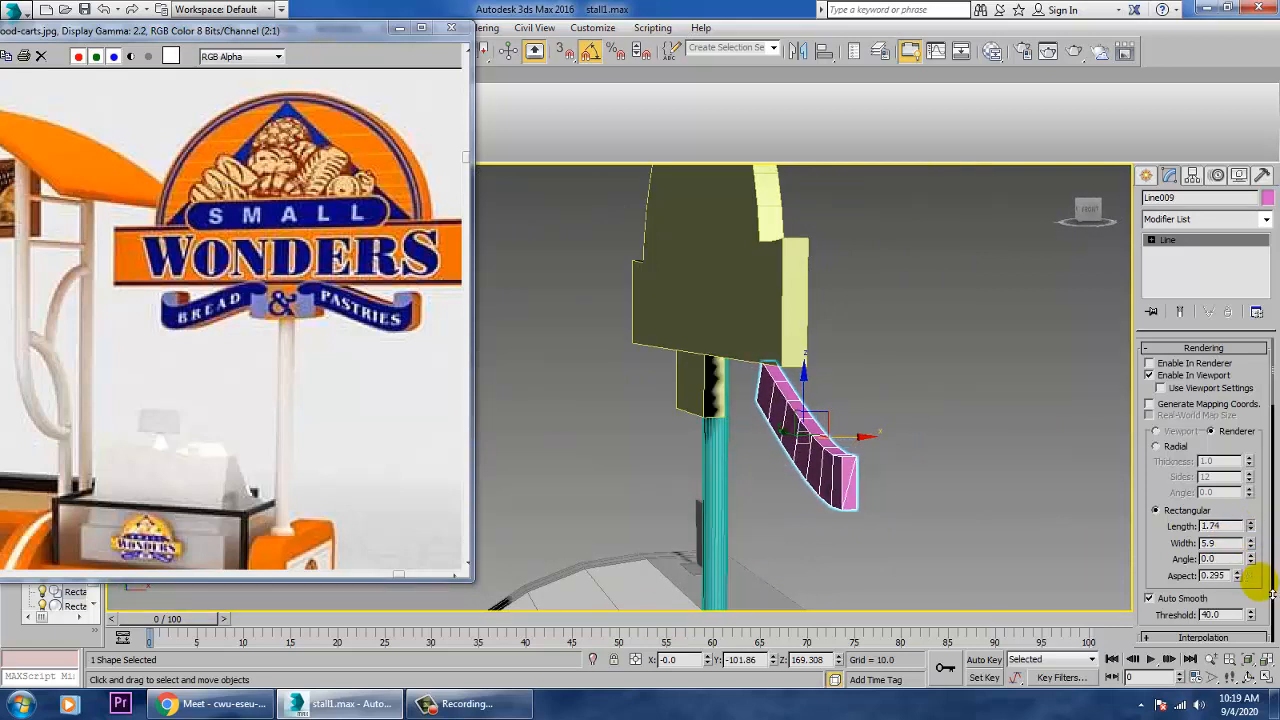
{"action": "left_click_drag", "start_coordinate": [856, 454], "coordinate": [806, 447]}
{"action": "mouse_move", "coordinate": [806, 447]}
{"action": "middle_mouse_down", "text": "alt"}
{"action": "mouse_move", "coordinate": [800, 460]}
{"action": "mouse_move", "coordinate": [897, 449]}
{"action": "mouse_move", "coordinate": [811, 457]}
{"action": "middle_mouse_up", "text": "alt"}
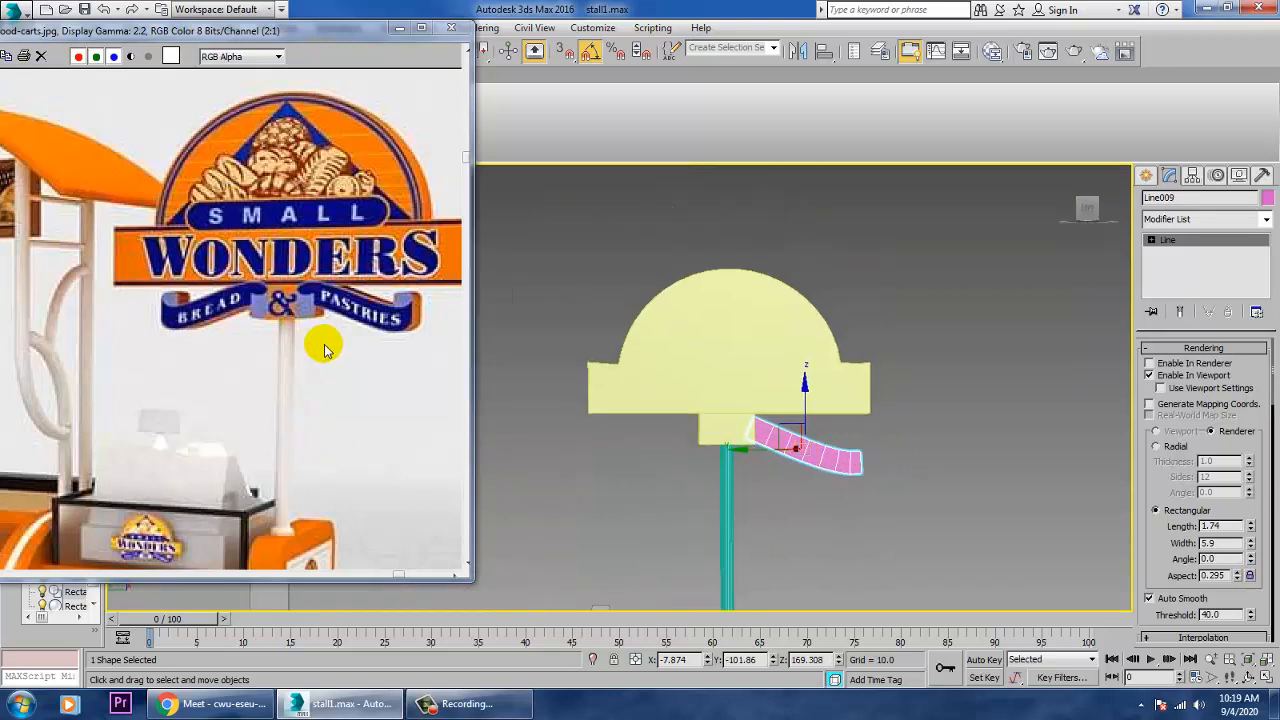
- In the left view, mirror the ribbon piece across the X axis as a copy with zero offset
{"action": "key", "text": "alt+w"}
{"action": "middle_click_drag", "start_coordinate": [956, 316], "coordinate": [930, 323]}
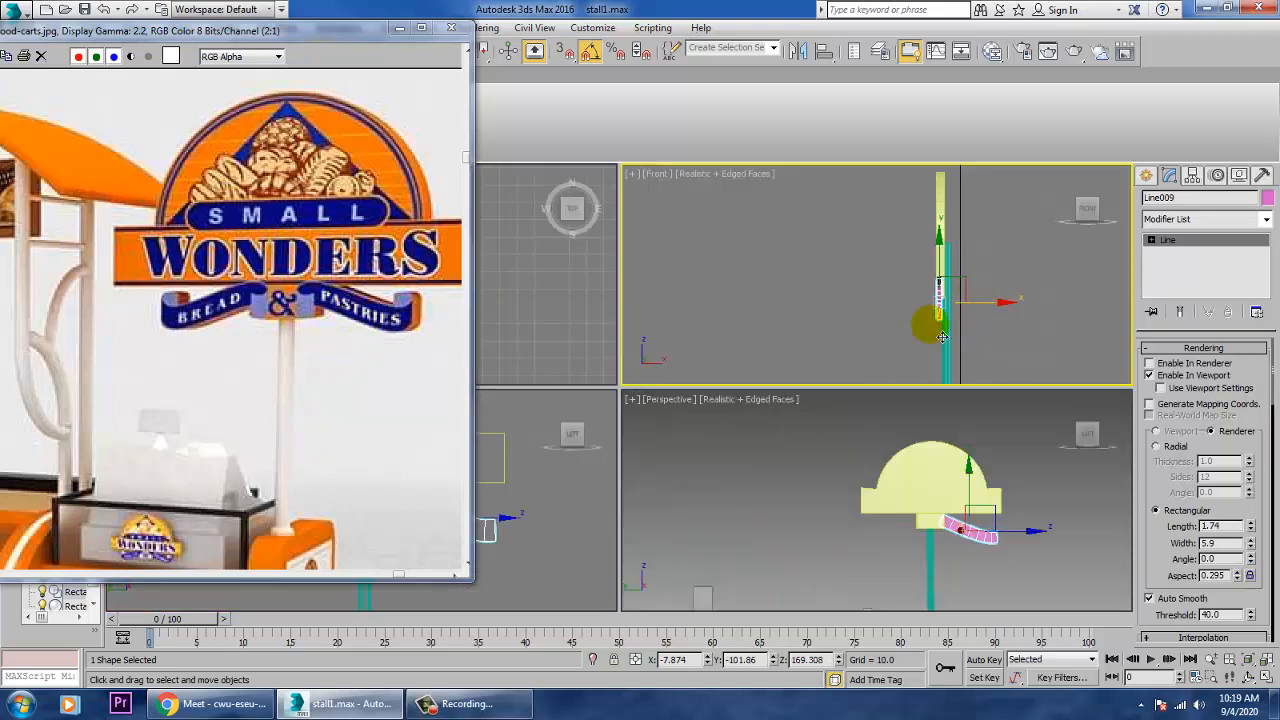
{"action": "middle_click", "coordinate": [549, 494]}
{"action": "key", "text": "alt+w"}
{"action": "middle_click_drag", "start_coordinate": [644, 483], "coordinate": [777, 446]}
{"action": "scroll", "coordinate": [777, 446], "scroll_direction": "down", "scroll_amount": 4}
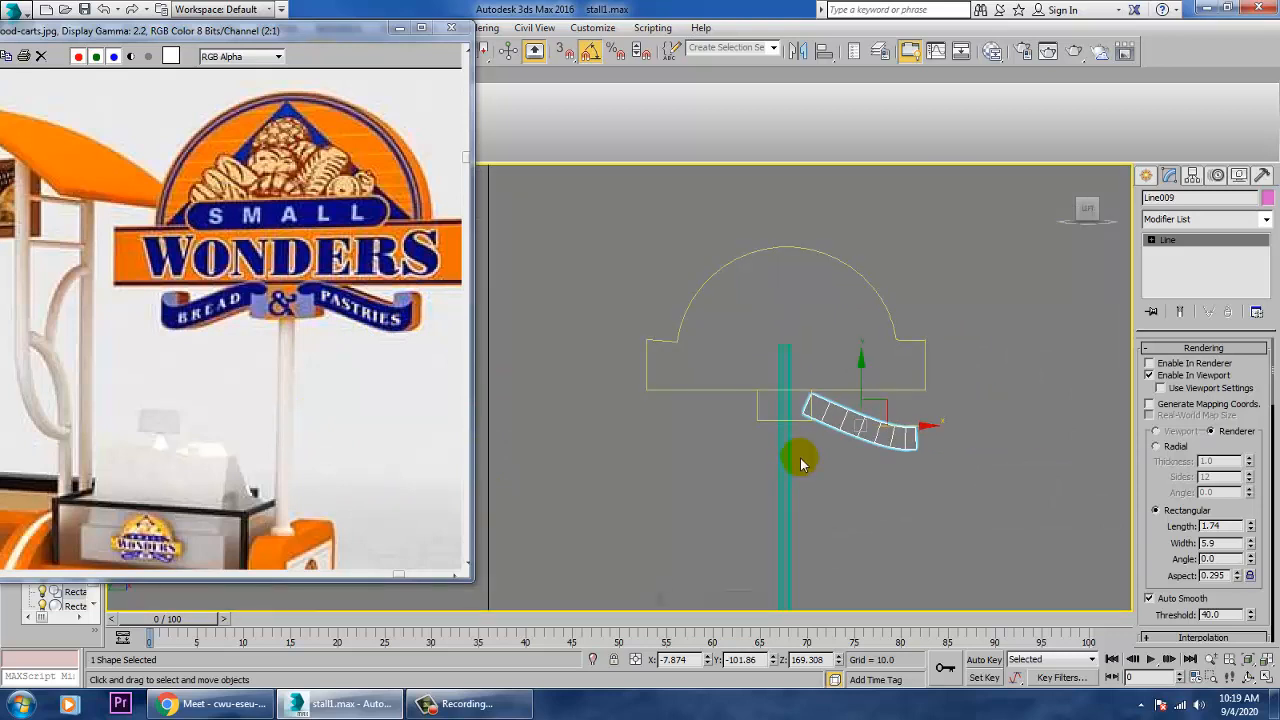
{"action": "left_click", "coordinate": [798, 51]}
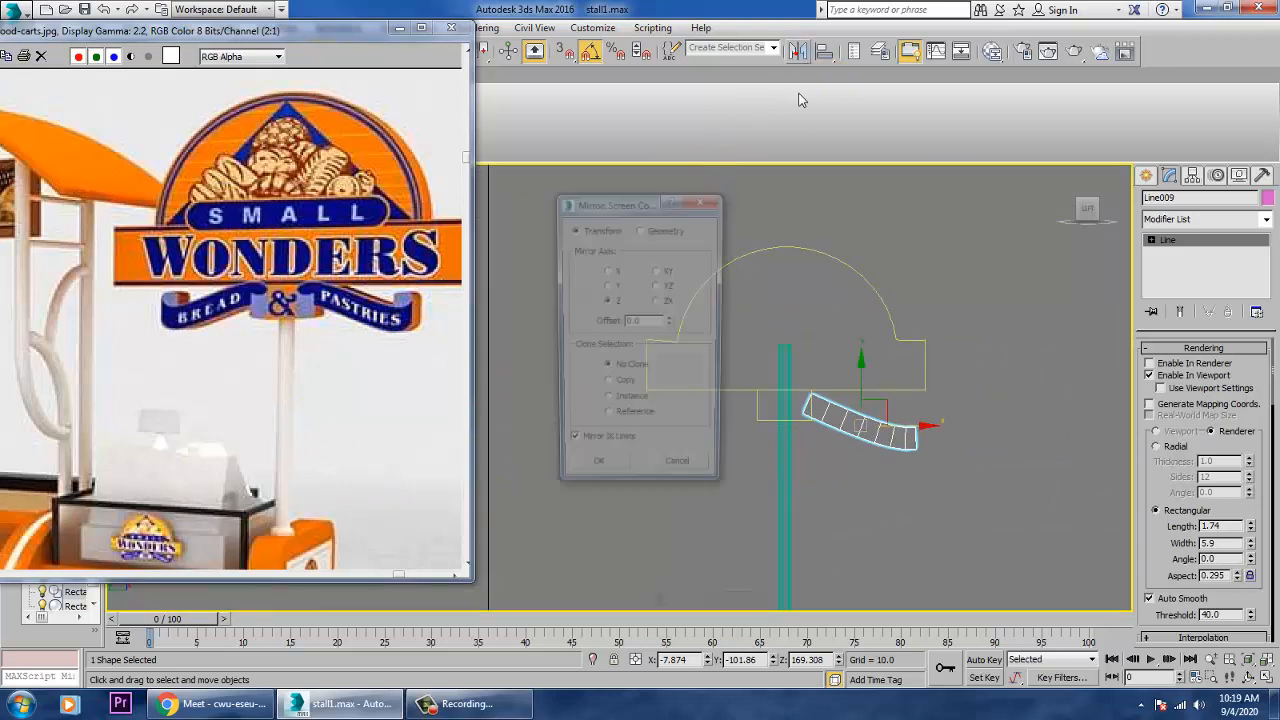
{"action": "left_click", "coordinate": [607, 386]}
{"action": "left_click", "coordinate": [608, 270]}
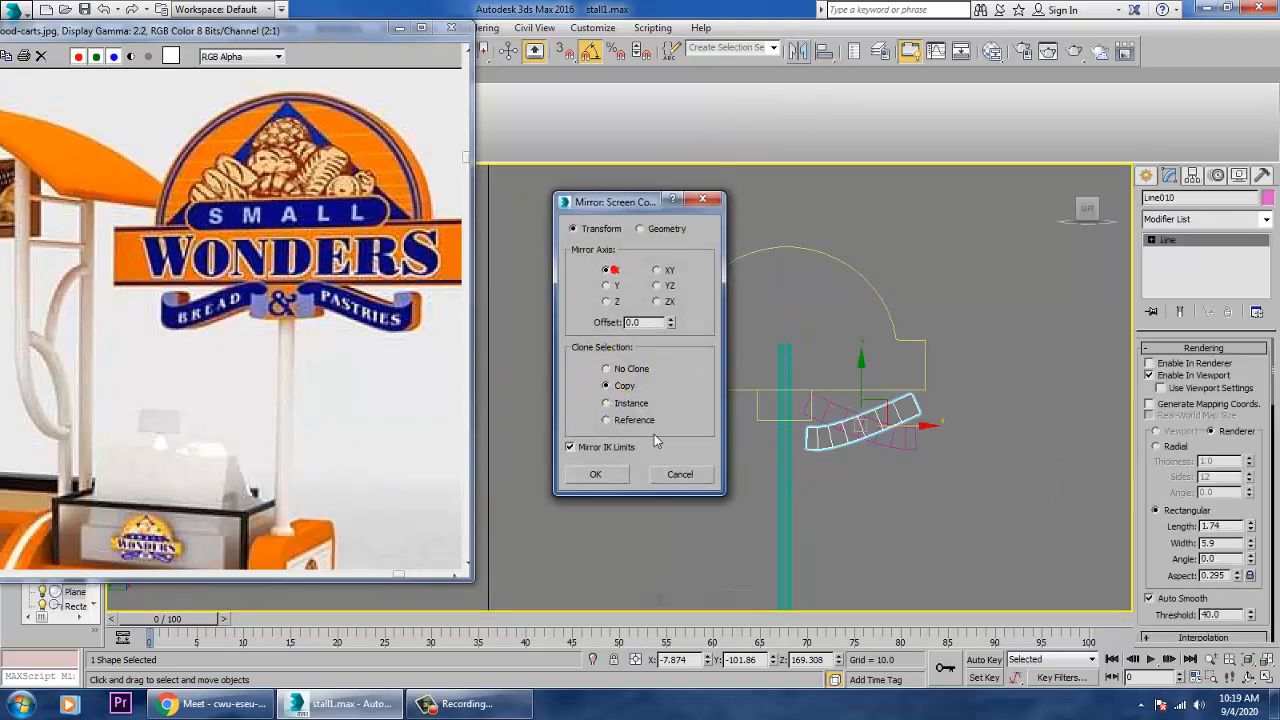
{"action": "left_click", "coordinate": [597, 475]}
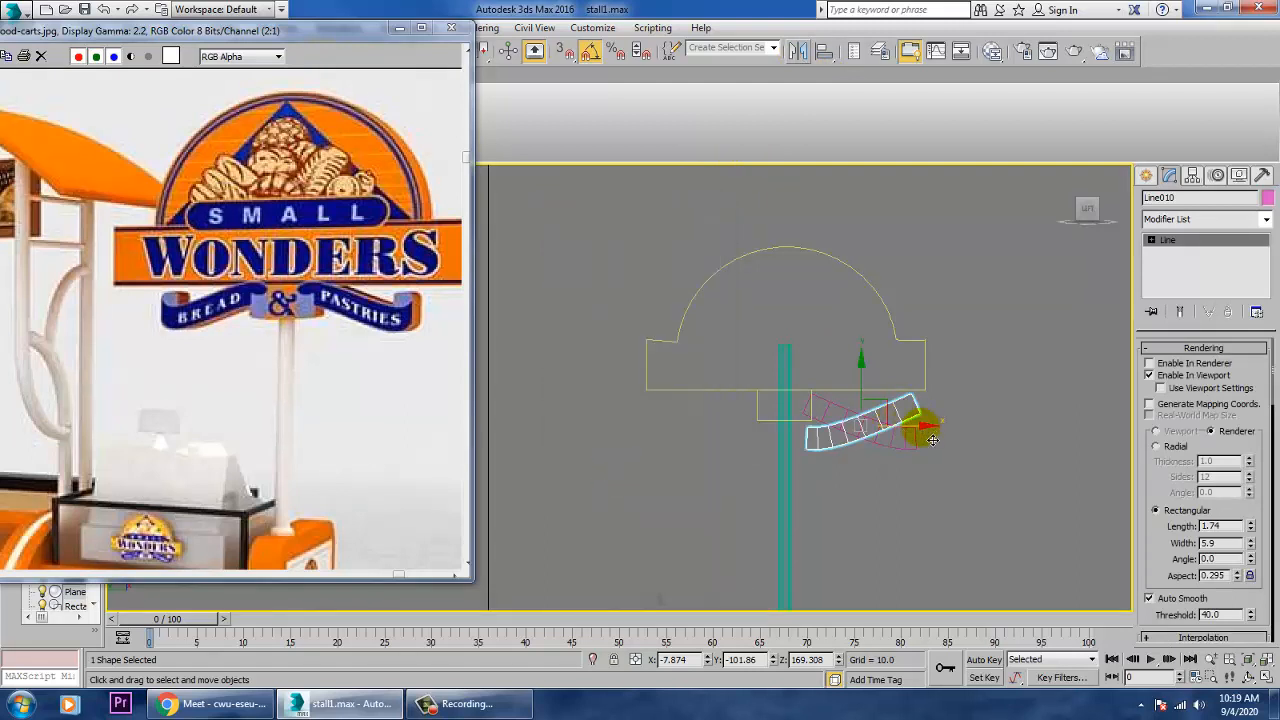
- Move the mirrored ribbon copy to the opposite side of the sign's tab, at about Y -60.953
{"action": "left_click_drag", "start_coordinate": [932, 440], "coordinate": [766, 434]}
{"action": "key", "text": "alt+w"}
{"action": "key", "text": "alt+w"}
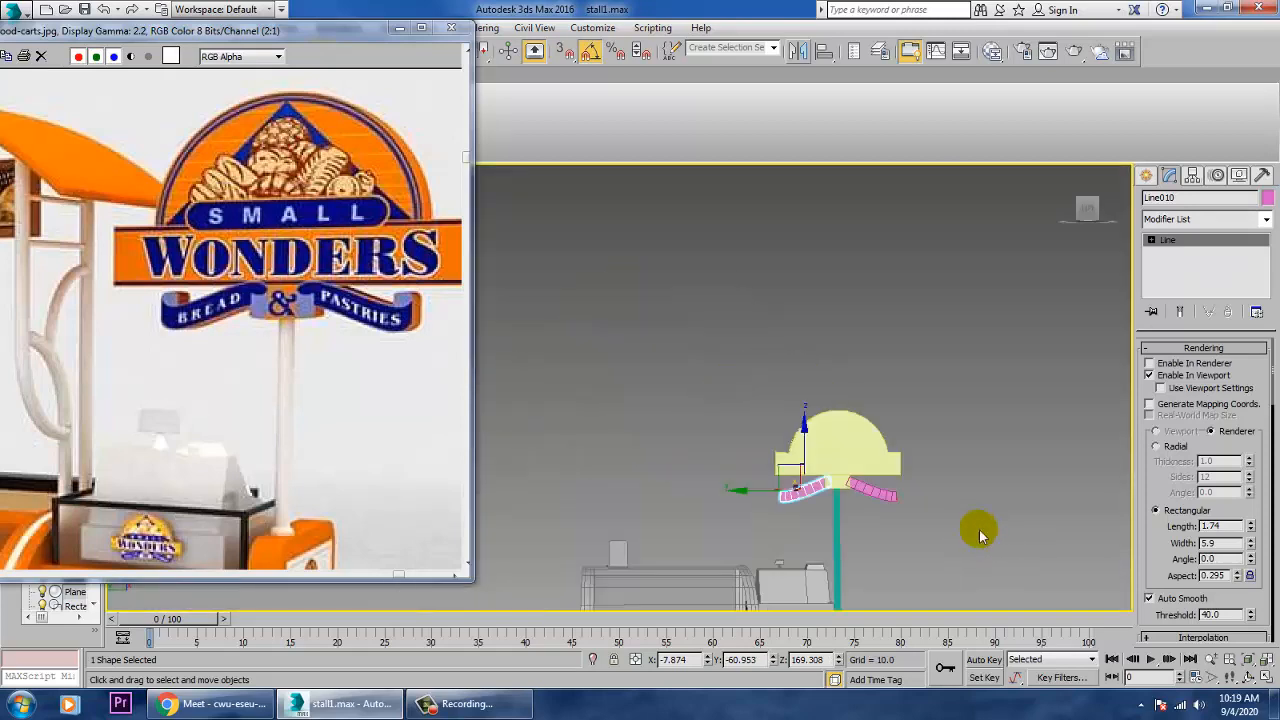
- Assign one grey object color to all objects in the scene and clear the selection
{"action": "middle_click_drag", "start_coordinate": [979, 535], "coordinate": [990, 595], "text": "alt"}
{"action": "key", "text": "ctrl+a"}
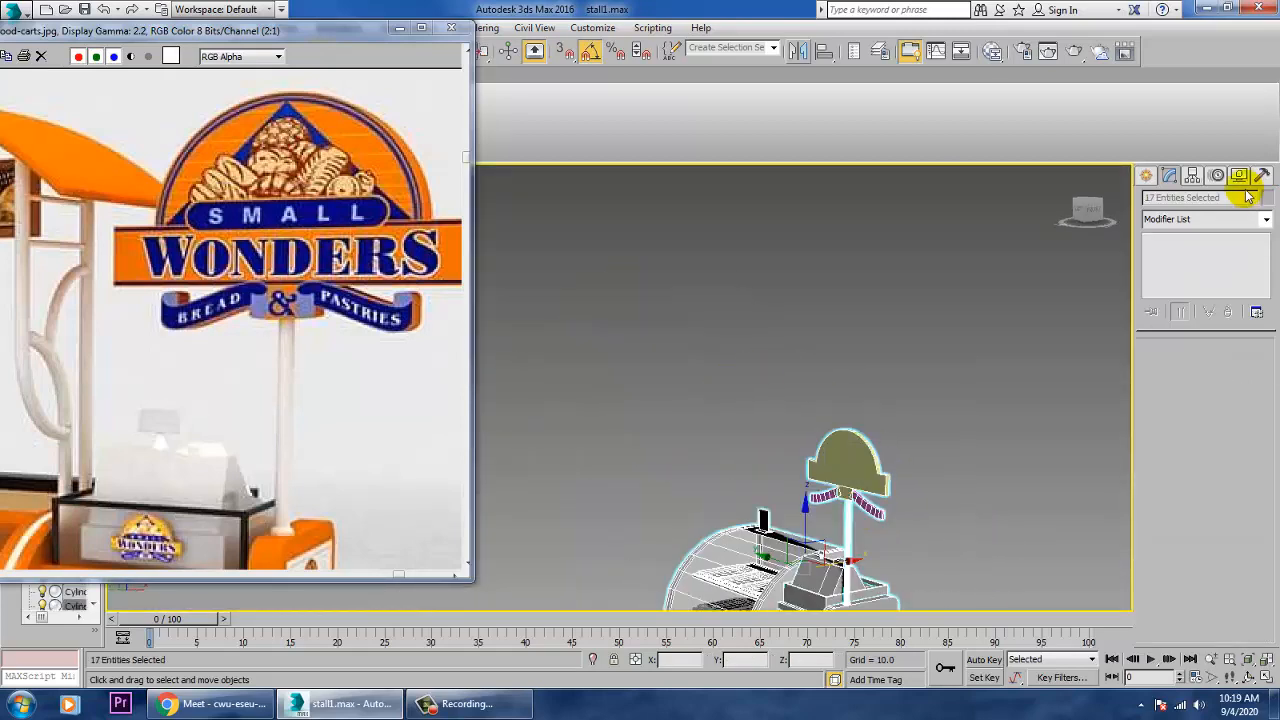
{"action": "left_click", "coordinate": [1266, 199]}
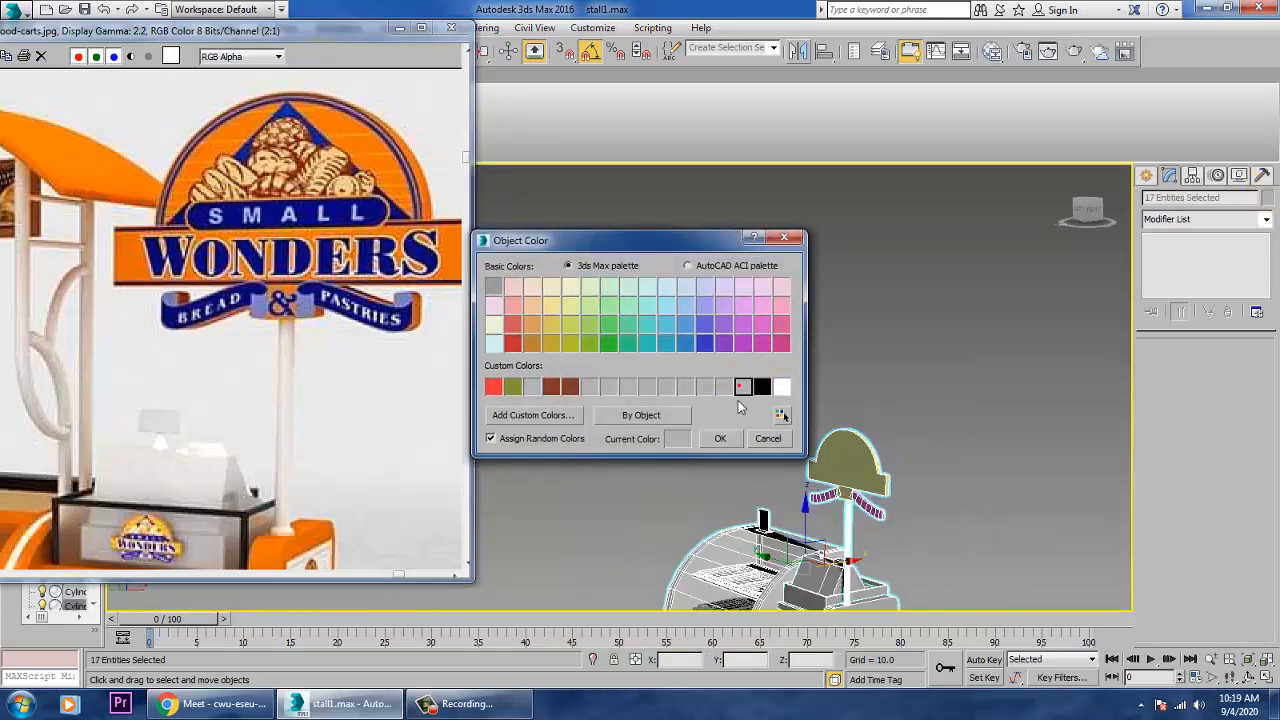
{"action": "left_click", "coordinate": [720, 438]}
{"action": "left_click", "coordinate": [891, 323]}
- Compare the grey cart and its sign with the full reference image
{"action": "middle_click_drag", "start_coordinate": [882, 522], "coordinate": [929, 406]}
{"action": "scroll", "coordinate": [886, 436], "scroll_direction": "up", "scroll_amount": 4}
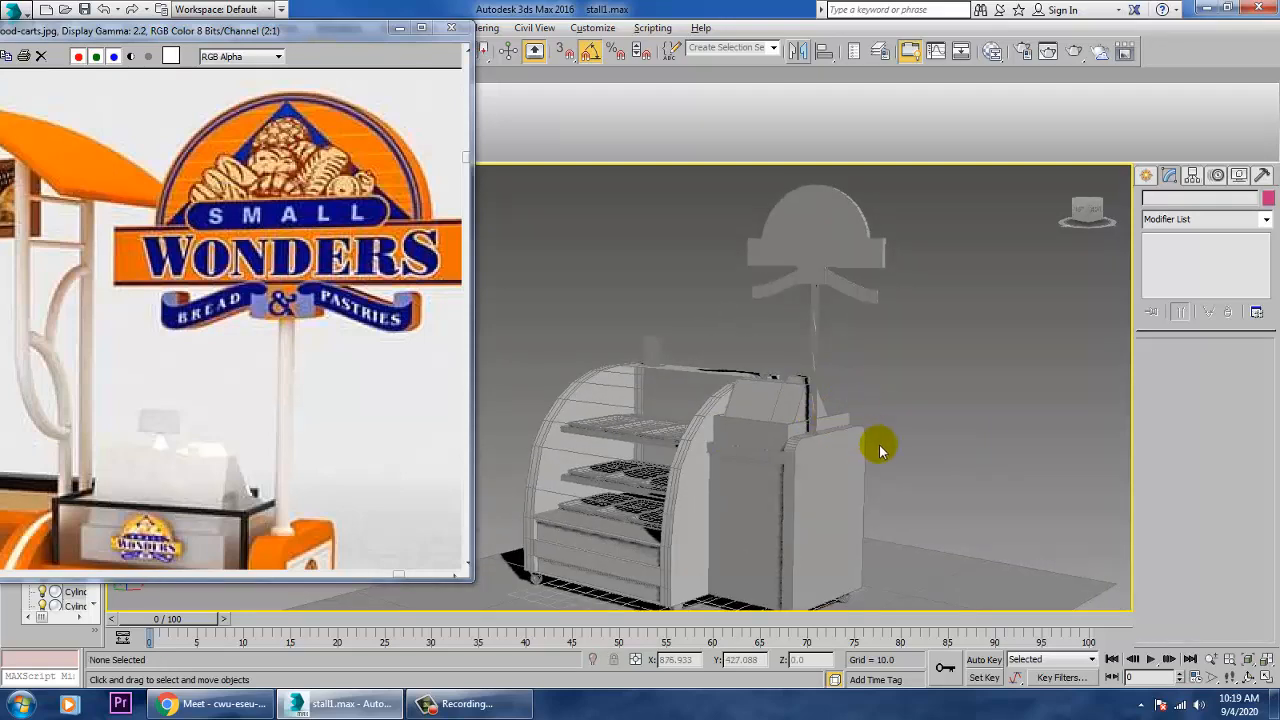
{"action": "middle_click_drag", "start_coordinate": [152, 466], "coordinate": [152, 287]}
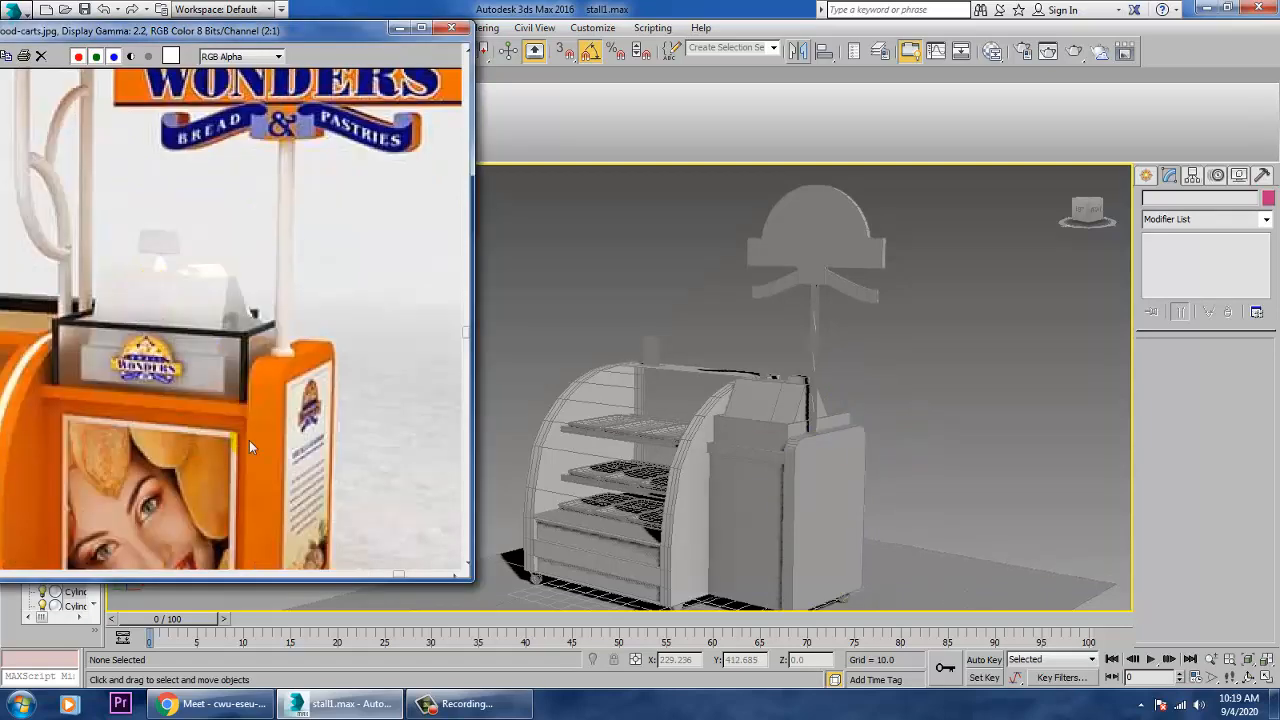
{"action": "scroll", "coordinate": [286, 415], "scroll_direction": "down", "scroll_amount": 3}
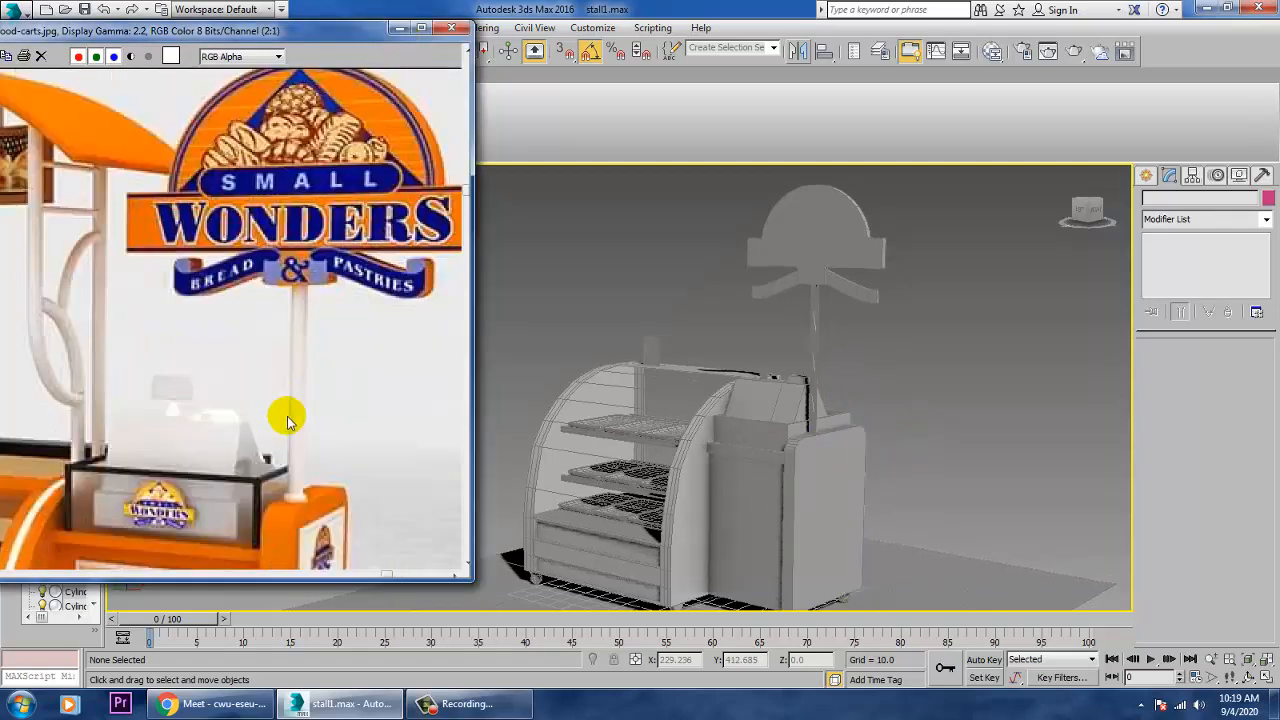
{"action": "middle_click_drag", "start_coordinate": [566, 350], "coordinate": [927, 402], "text": "alt"}
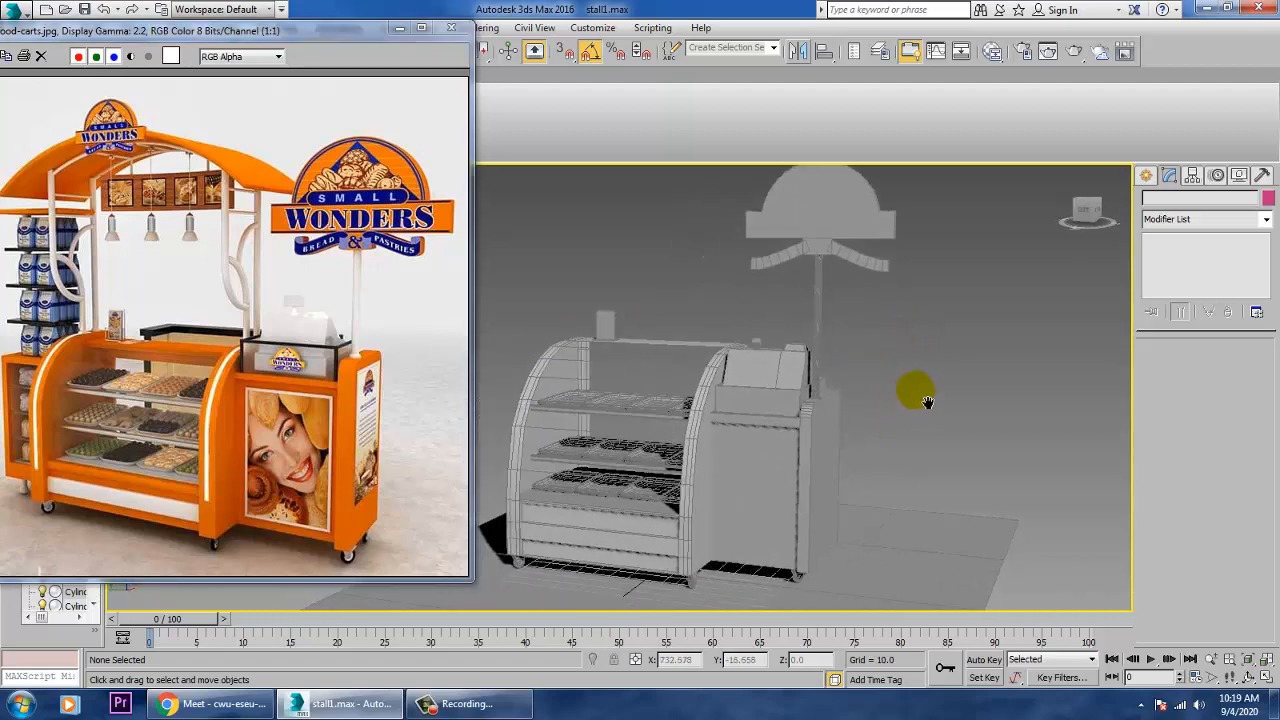